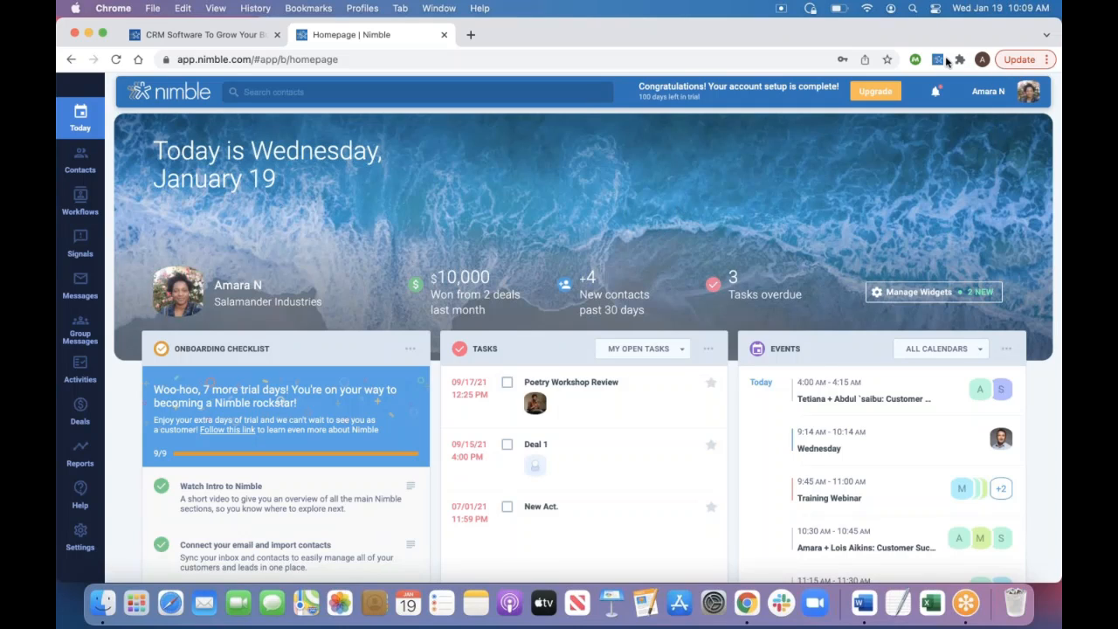
click(810, 60)
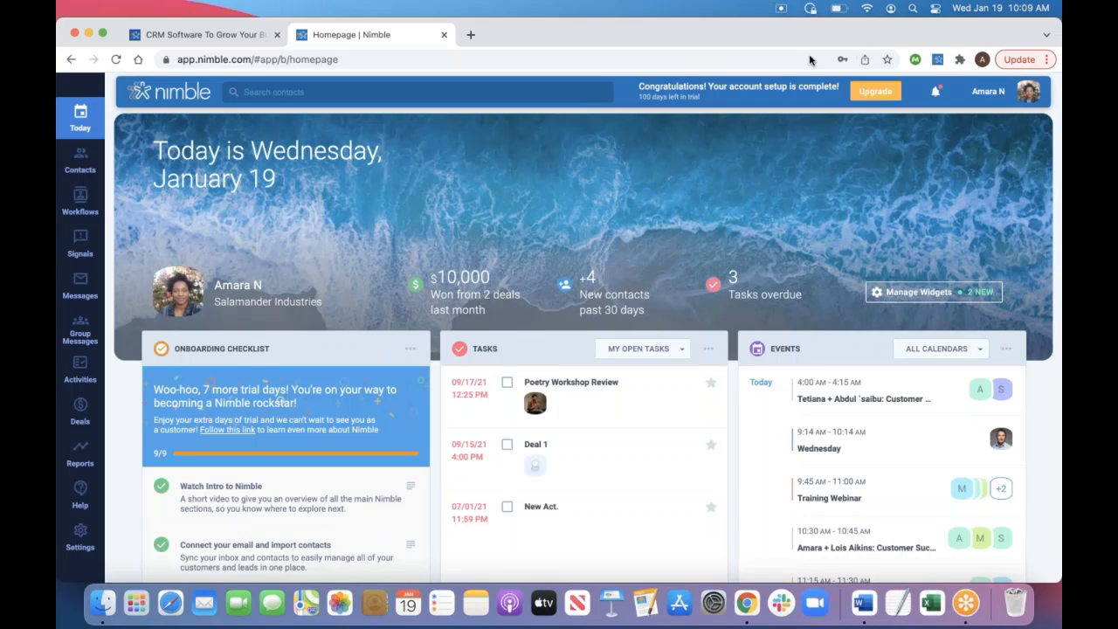
click(506, 206)
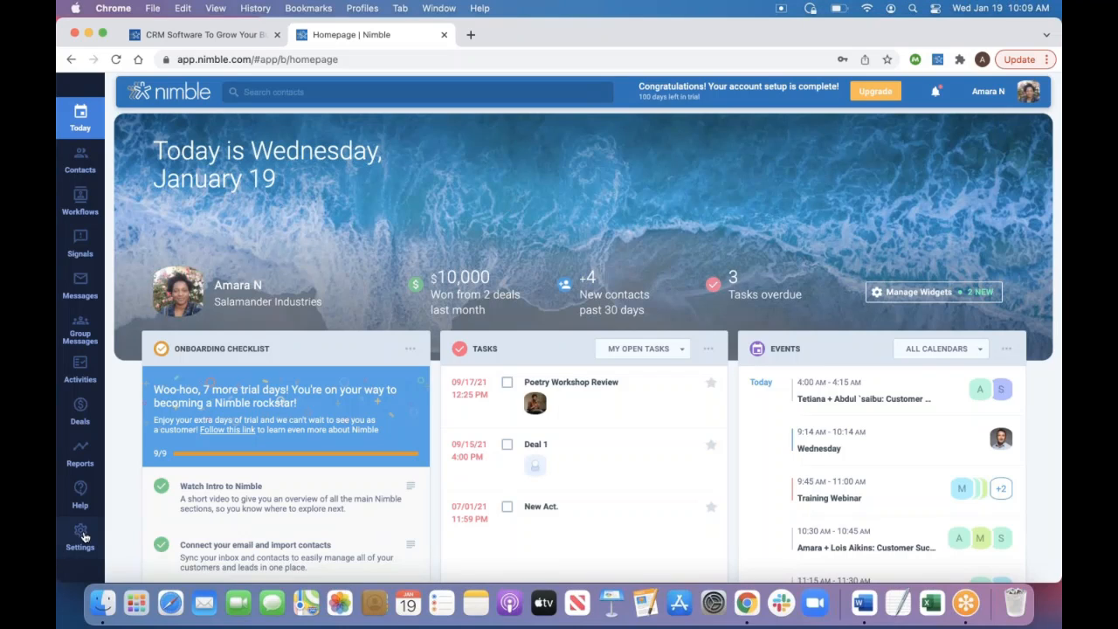
Open the Networks & Imports settings and view the email services offered by the import wizard, returning to the overview.
click(1029, 95)
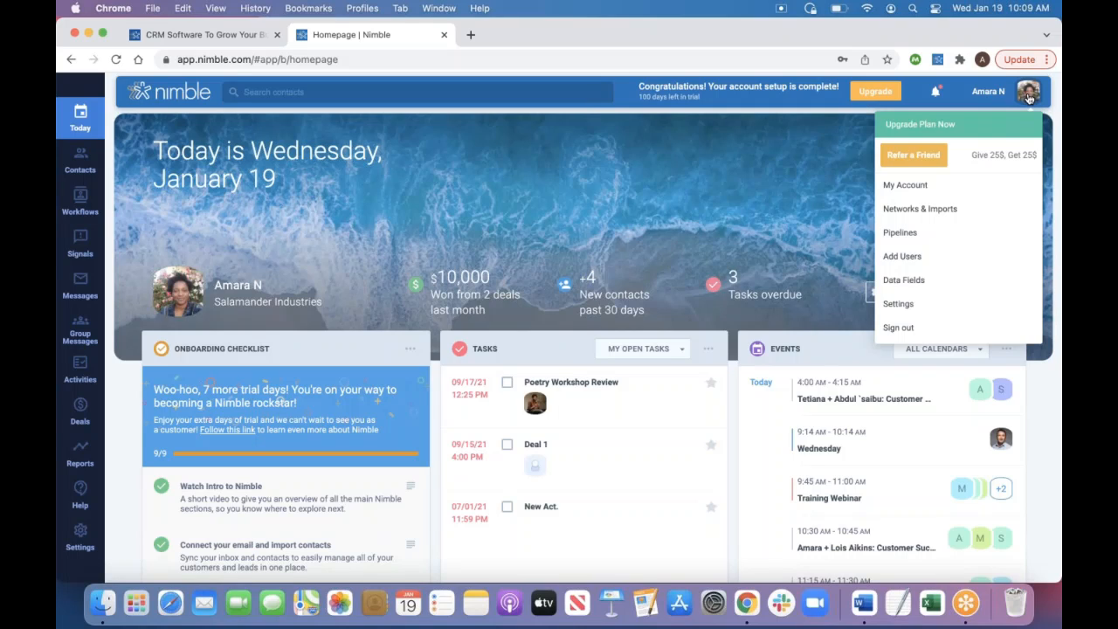
click(960, 210)
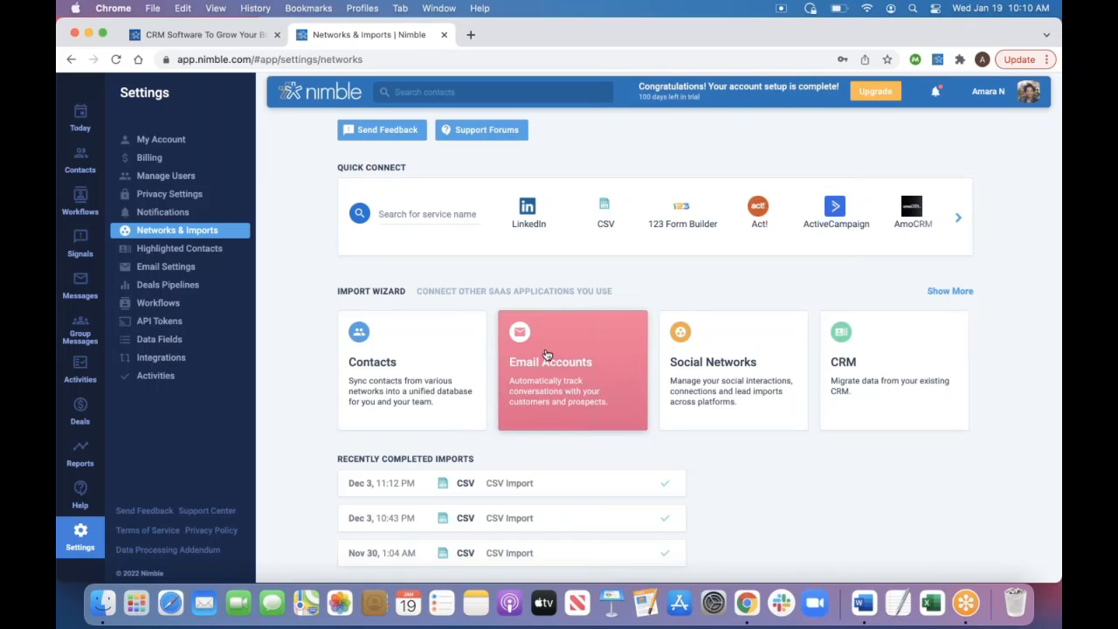
click(547, 354)
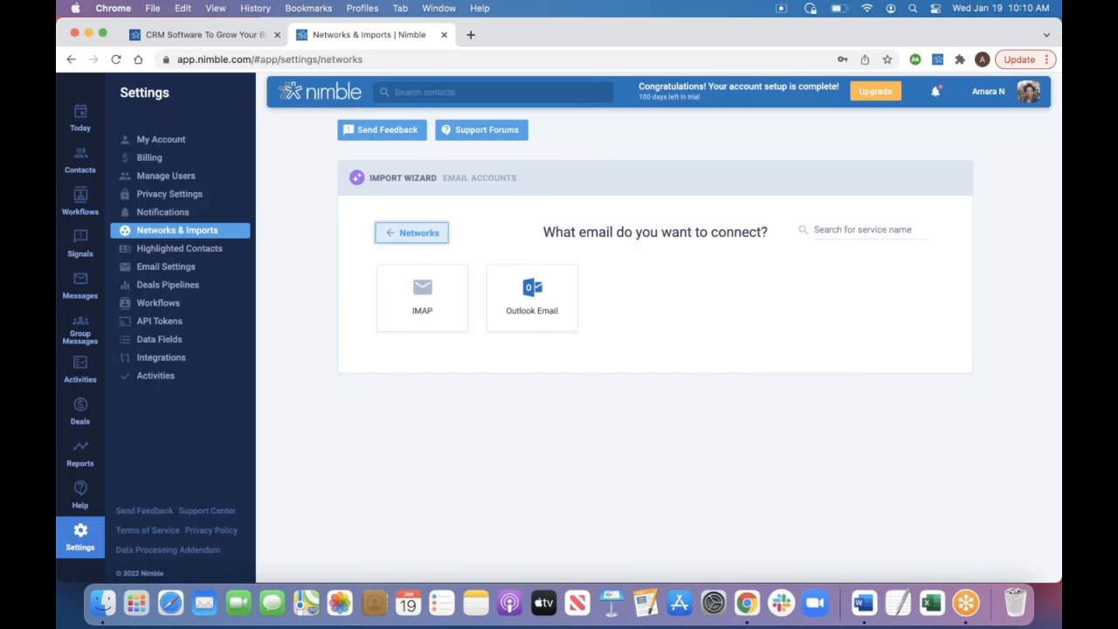
click(411, 232)
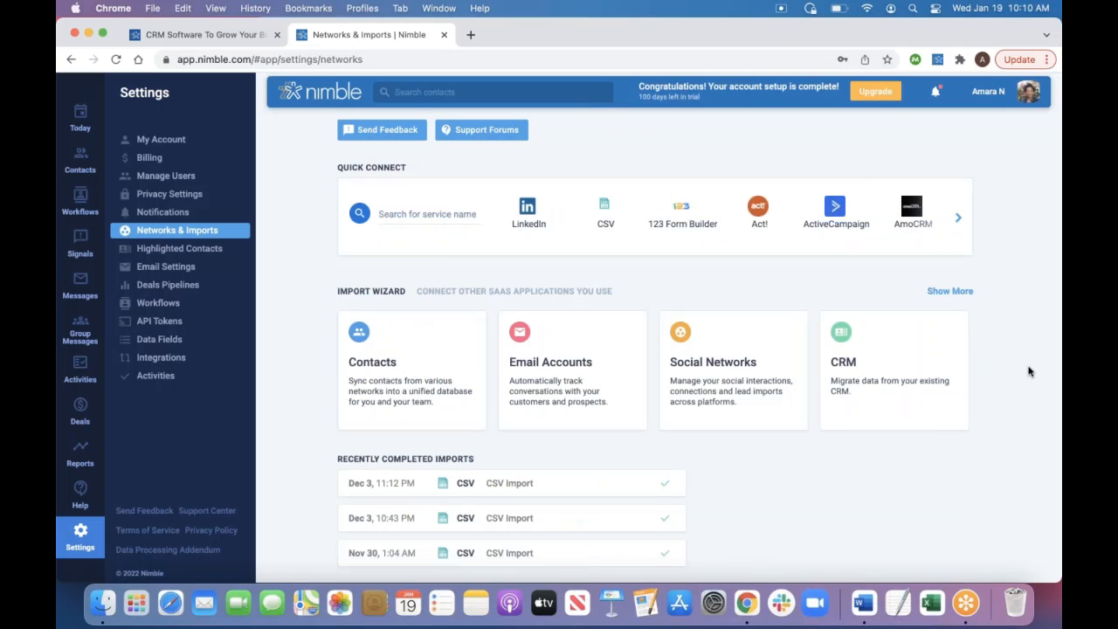
Try to connect a Microsoft 365 account with Email, Contacts and Calendar selected for syncing.
scroll(572, 367, down, 1)
scroll(572, 367, down, 5)
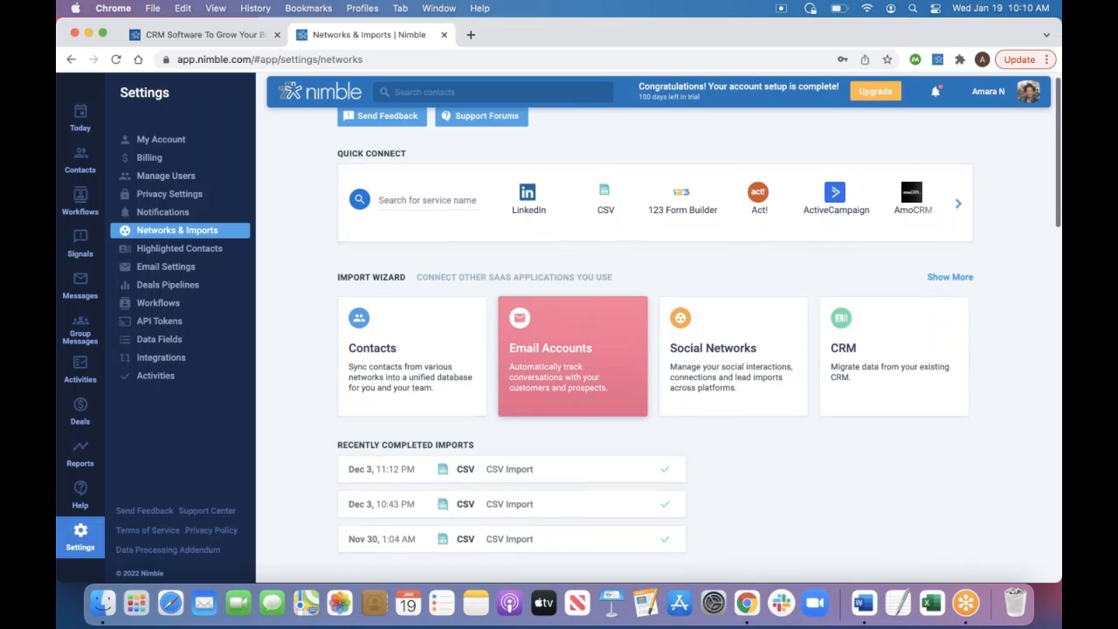
scroll(574, 367, down, 3)
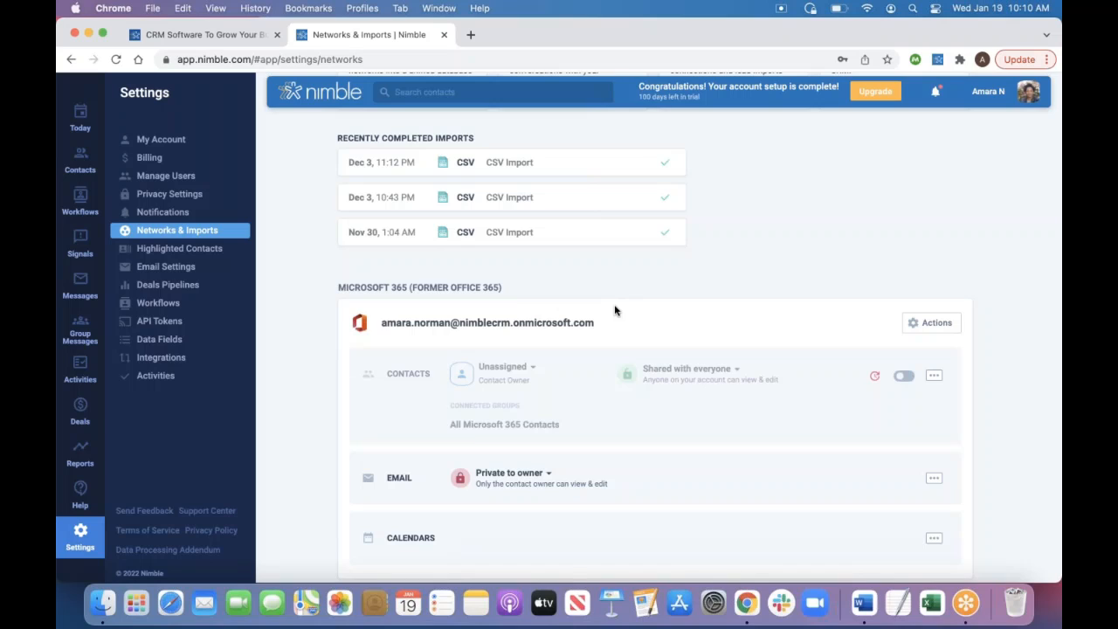
scroll(614, 308, down, 1)
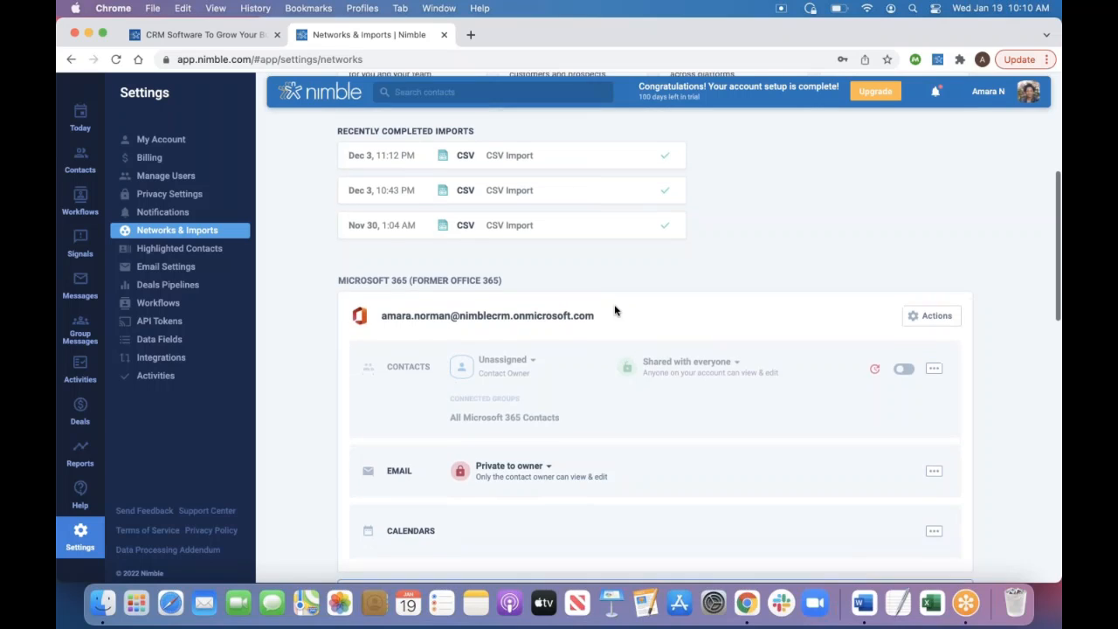
scroll(614, 310, down, 2)
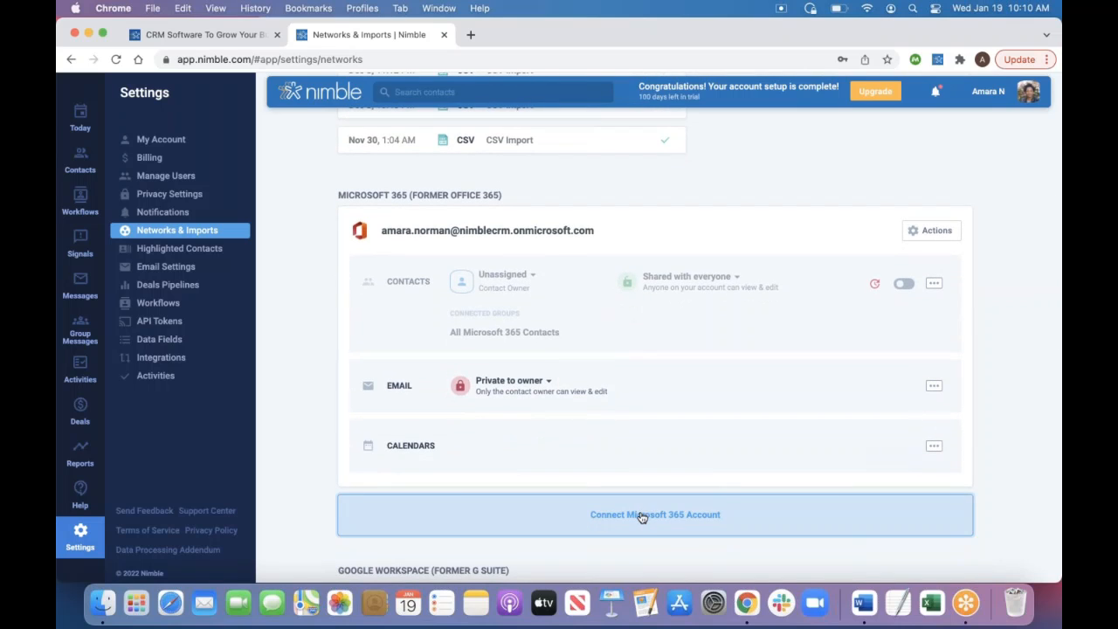
click(638, 514)
scroll(638, 514, down, 2)
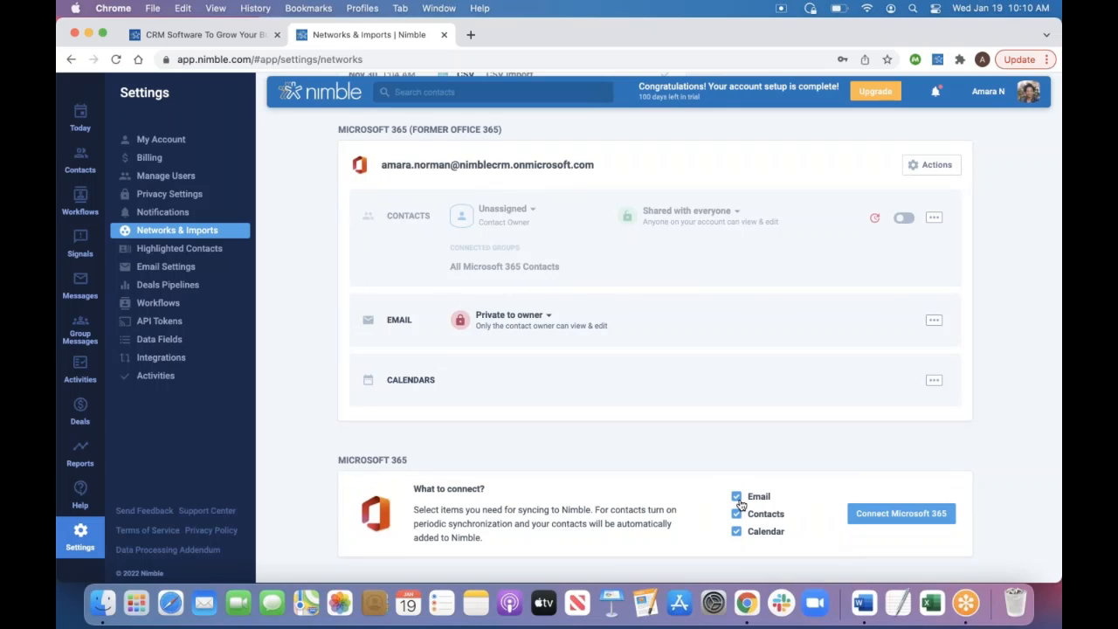
scroll(736, 485, down, 1)
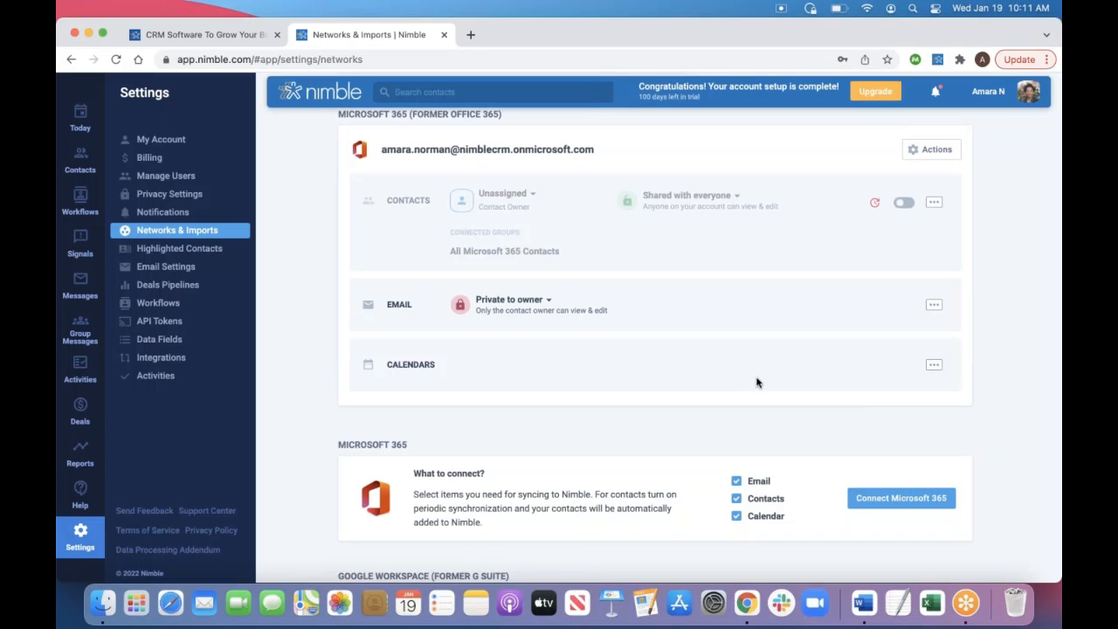
click(922, 502)
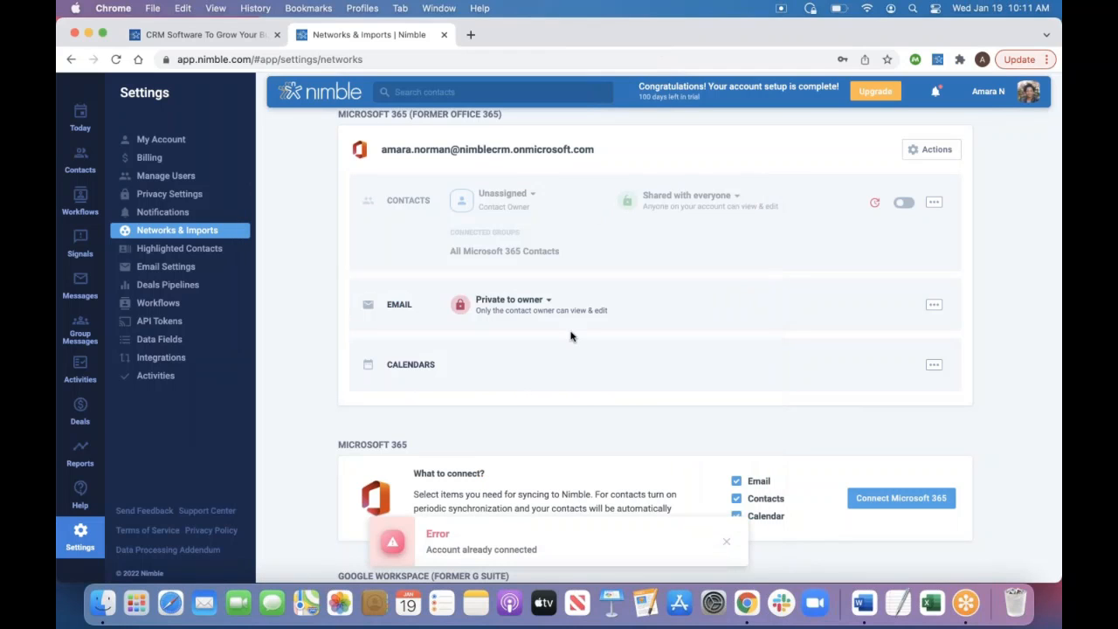
click(726, 544)
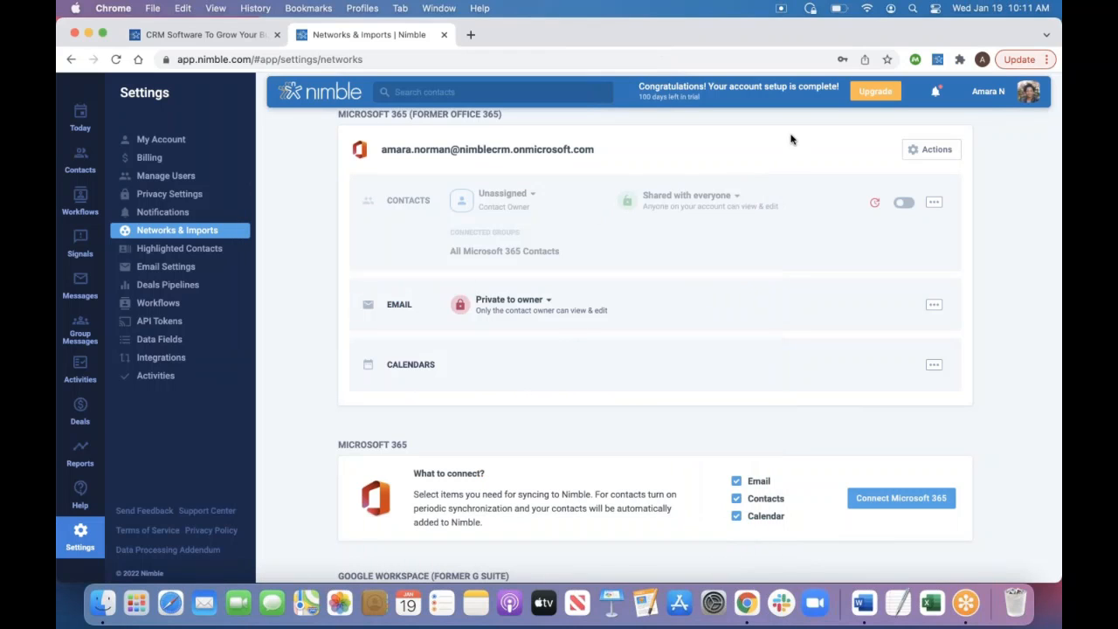
View the contact group and tag options in the connected Microsoft 365 account's contact sync settings, returning to Networks & Imports.
click(934, 203)
click(876, 248)
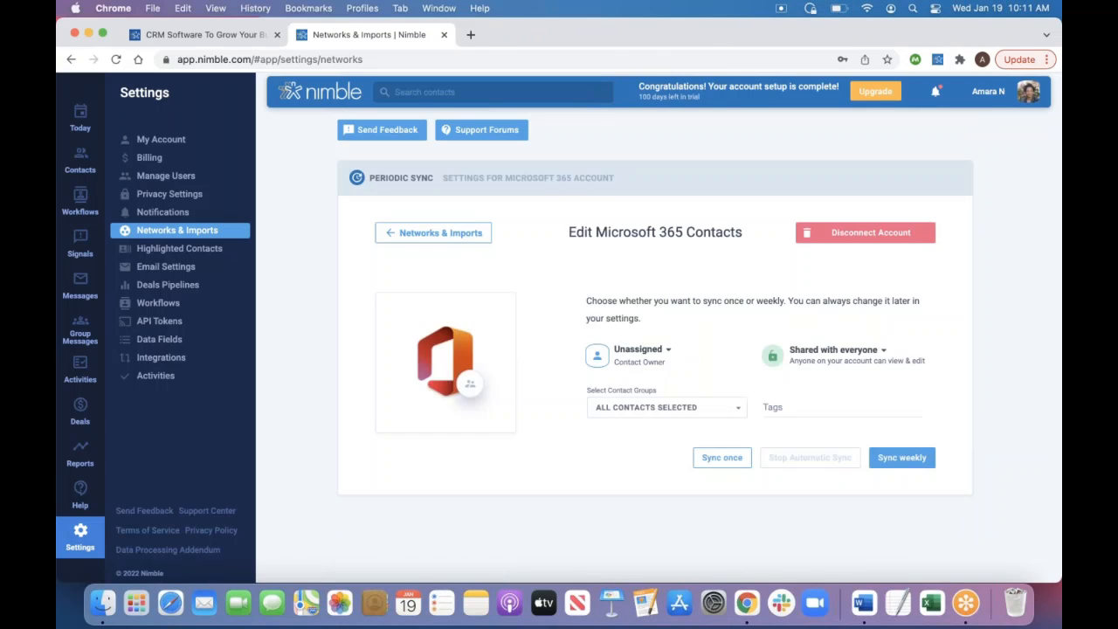
click(662, 409)
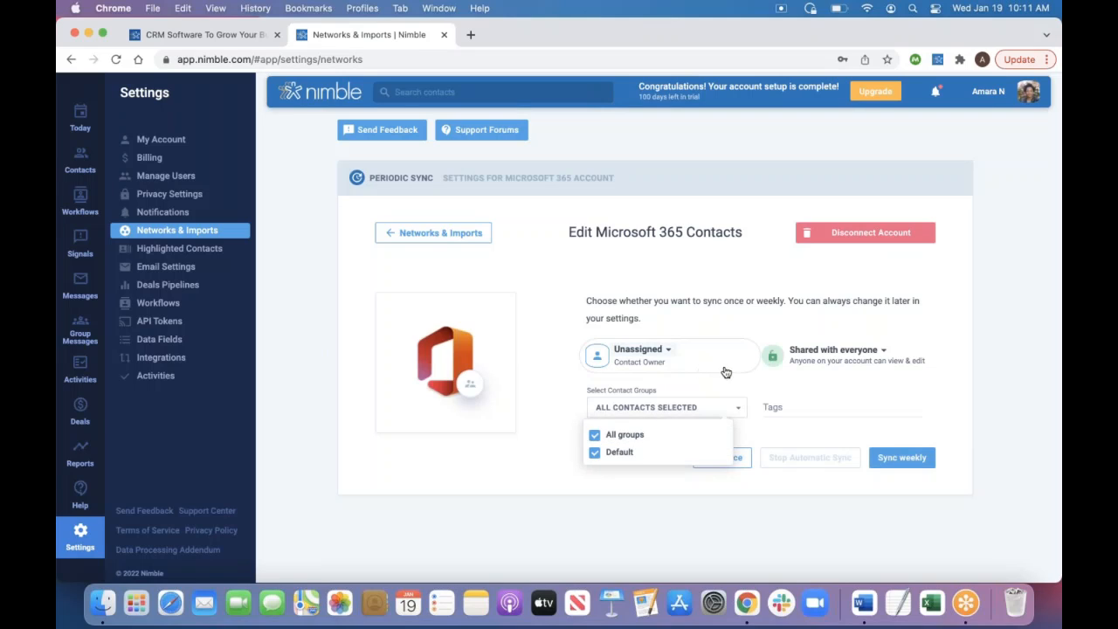
click(789, 406)
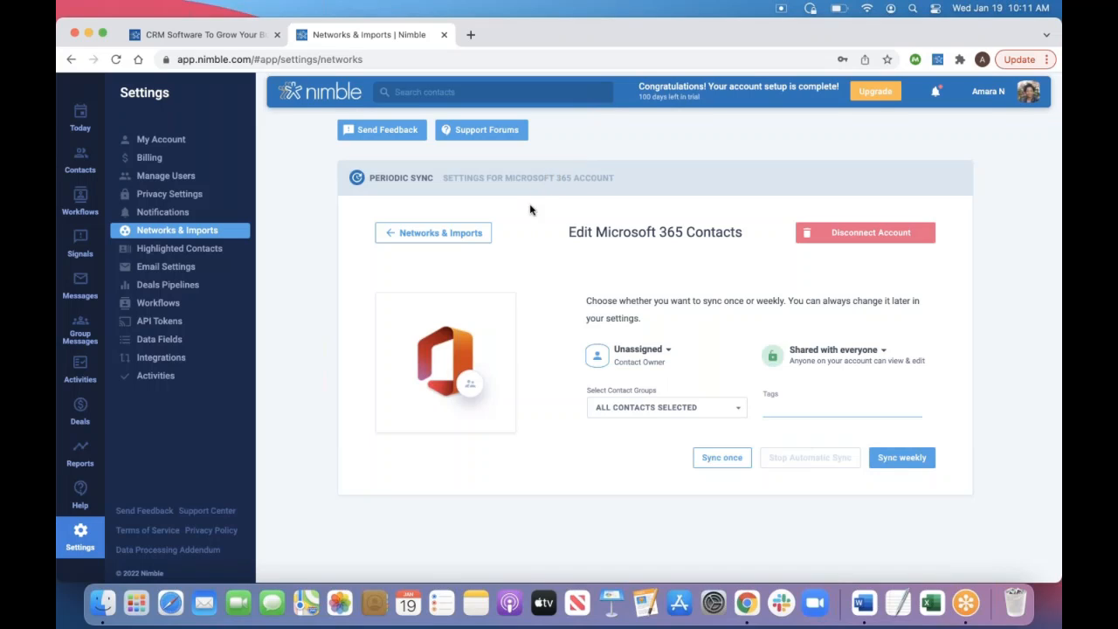
click(434, 232)
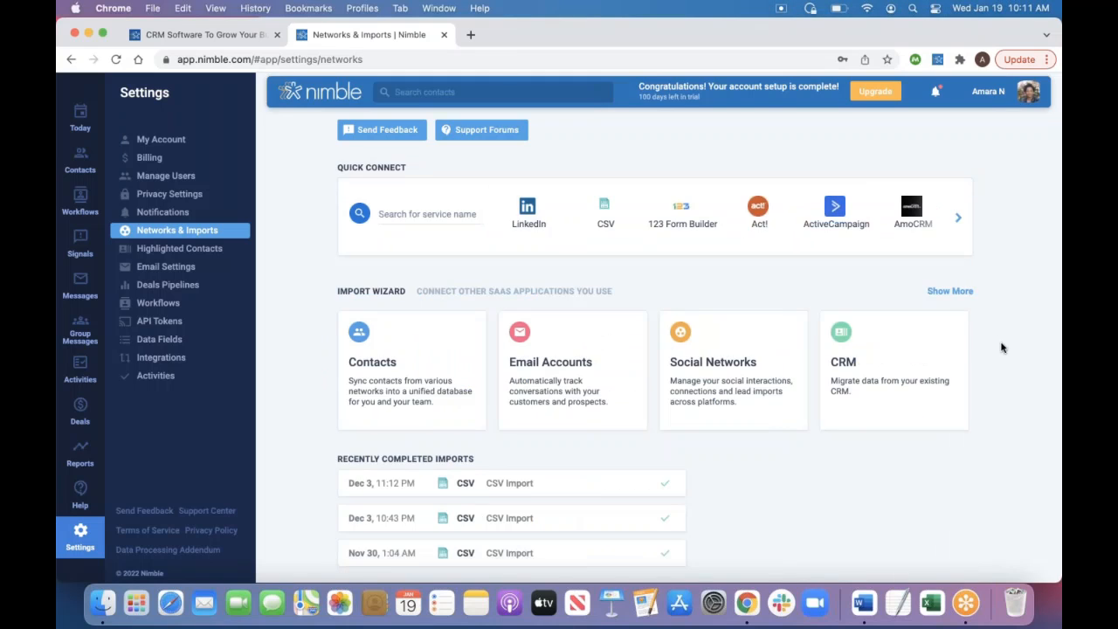
Examine the Google Workspace account's connection options and the lists of connected email and social network accounts.
scroll(1002, 348, down, 10)
scroll(1002, 348, down, 7)
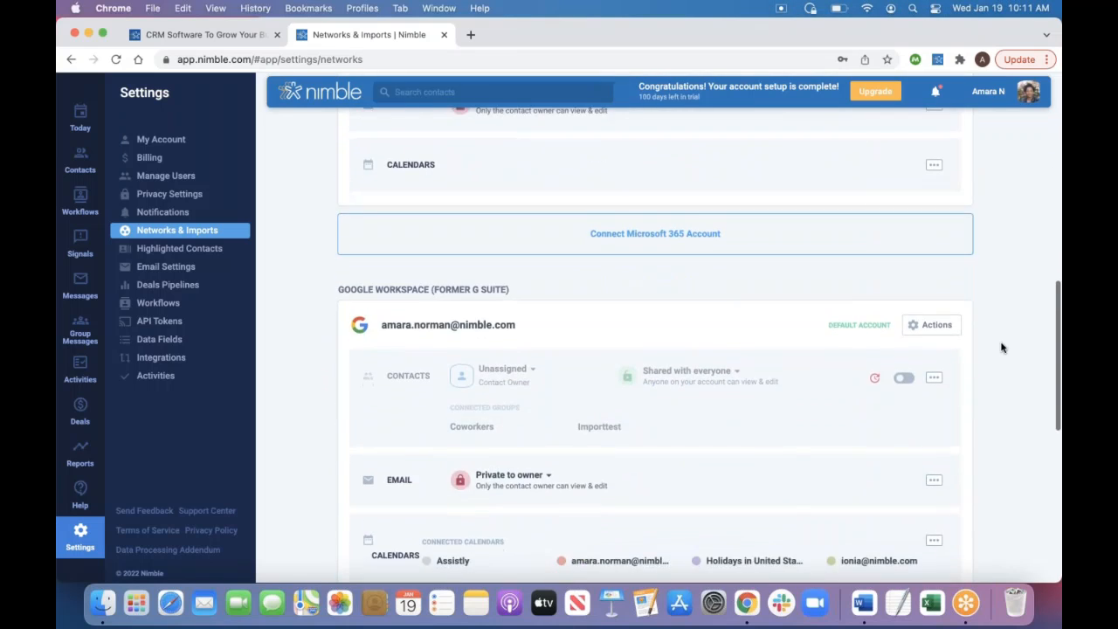
click(909, 508)
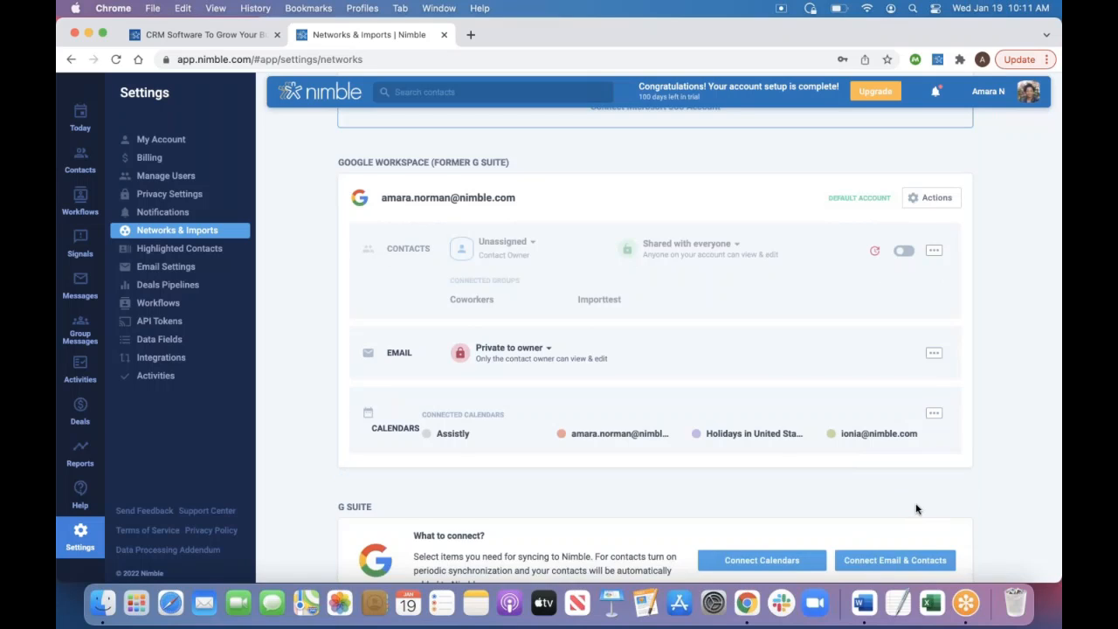
scroll(917, 517, down, 1)
click(907, 539)
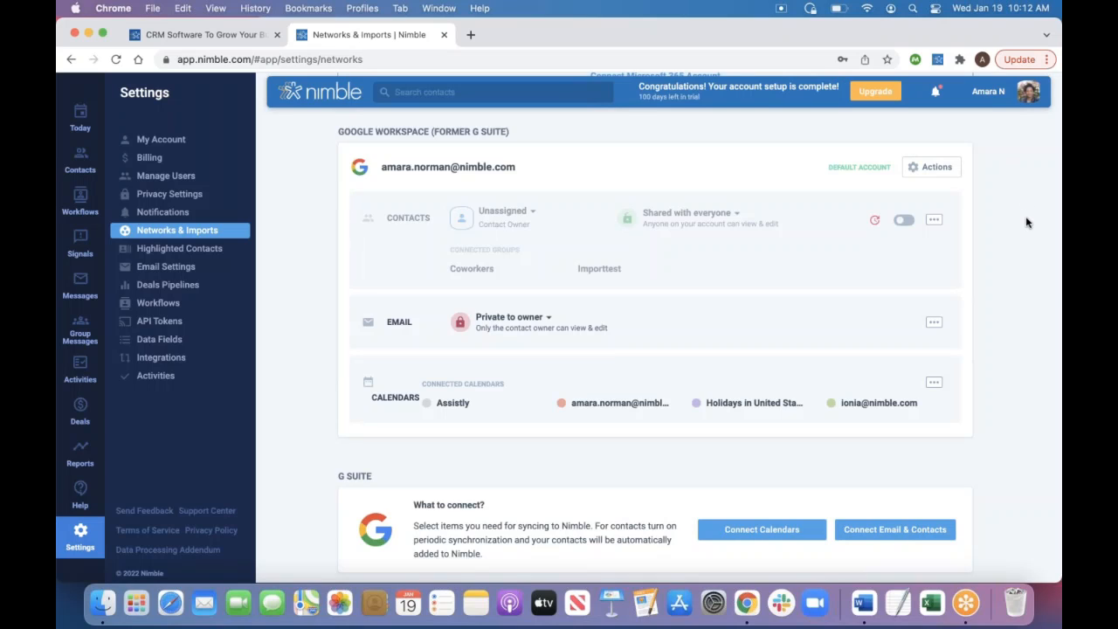
scroll(1027, 222, down, 3)
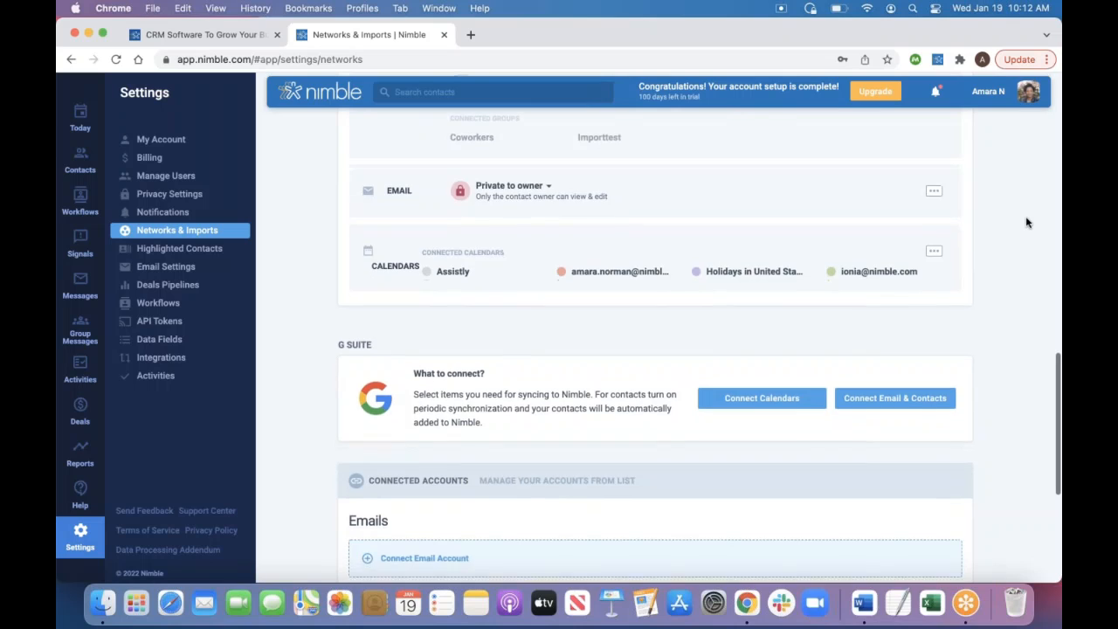
scroll(1026, 223, down, 1)
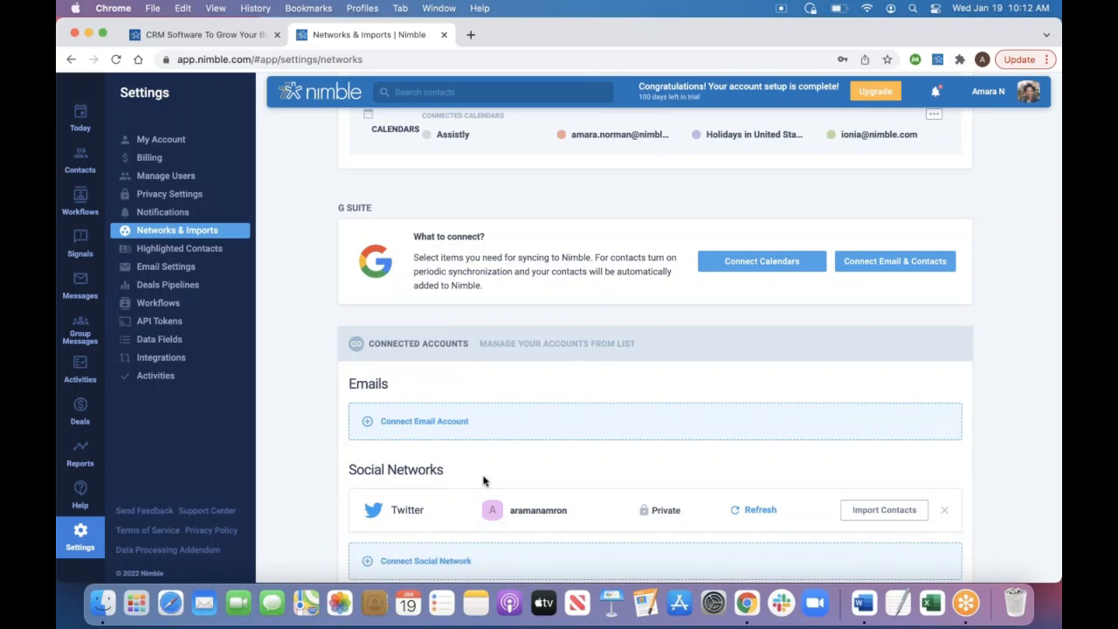
scroll(483, 481, down, 1)
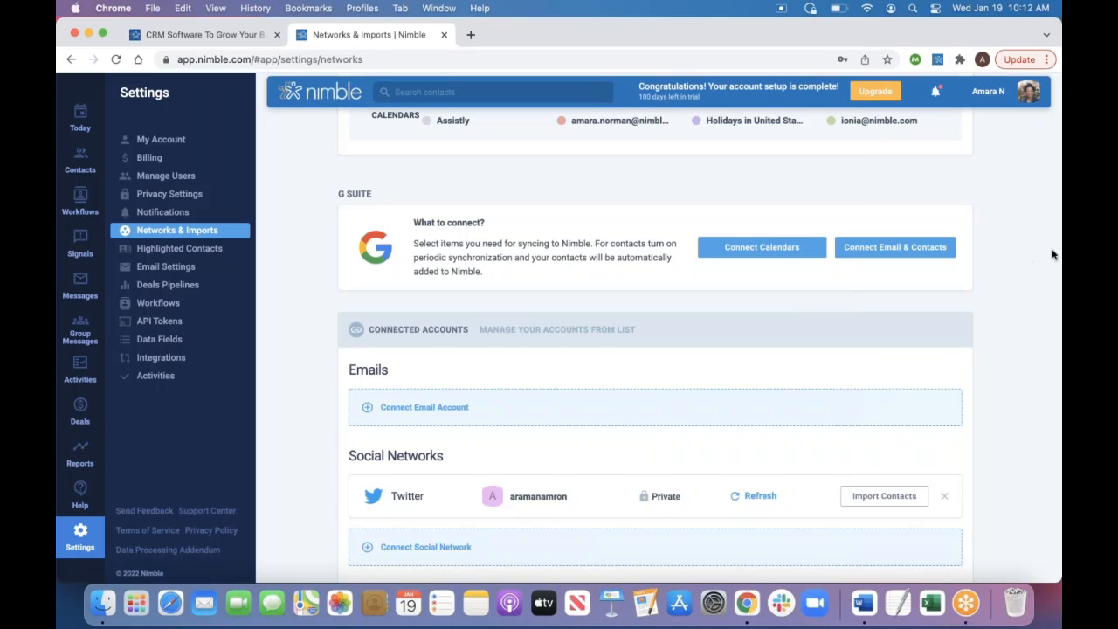
Read the LinkedIn CSV import instructions for exporting connections, and return to the Networks & Imports overview.
scroll(1047, 248, up, 15)
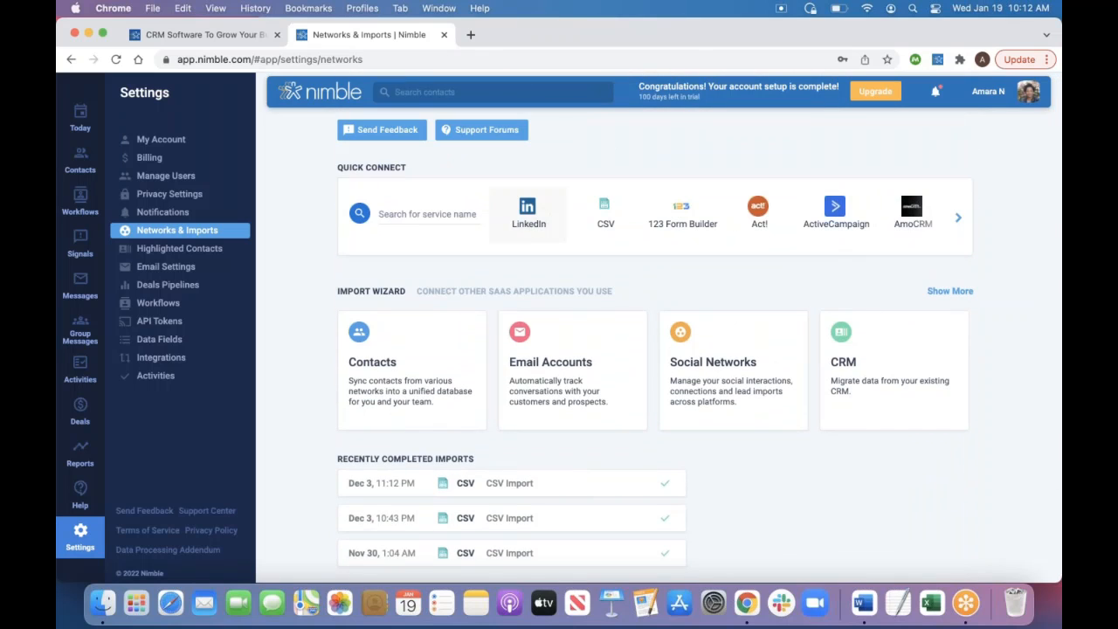
click(526, 225)
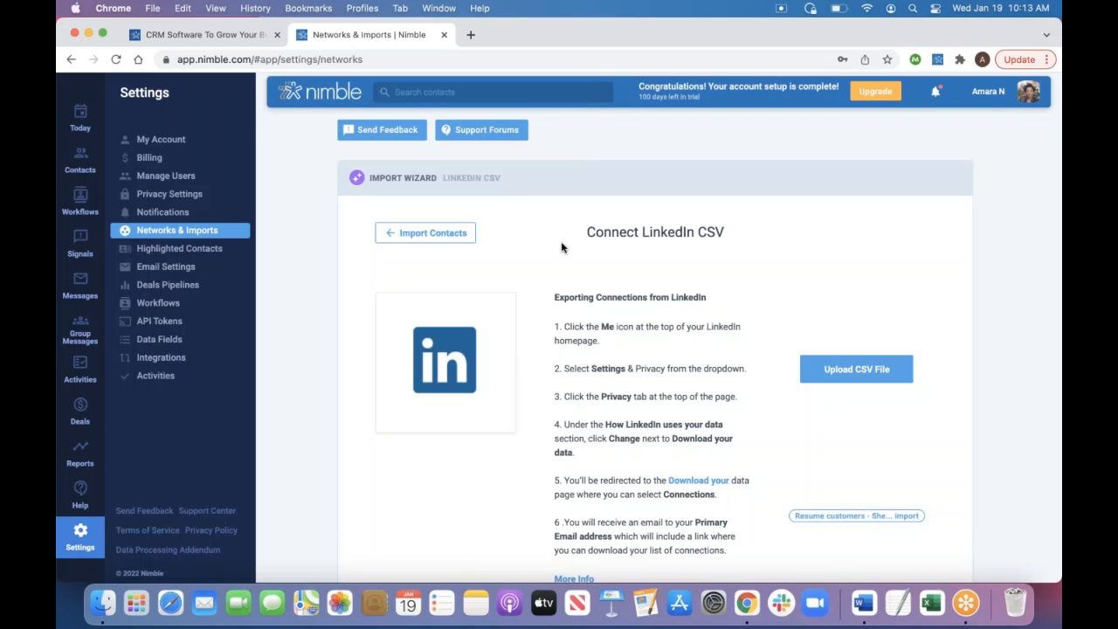
scroll(562, 248, down, 1)
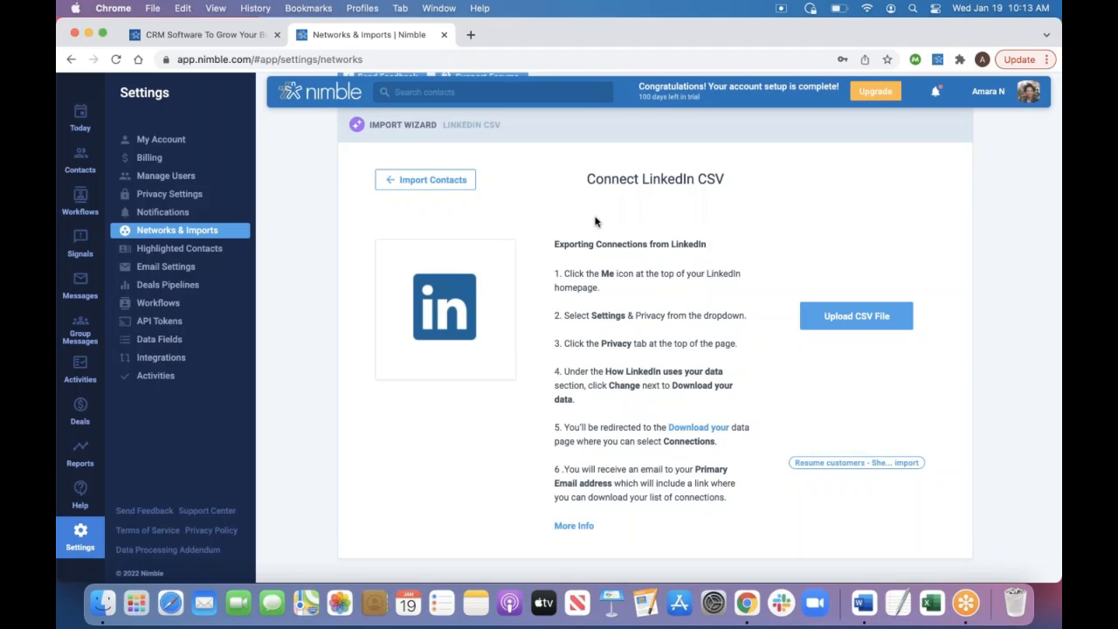
scroll(595, 221, down, 1)
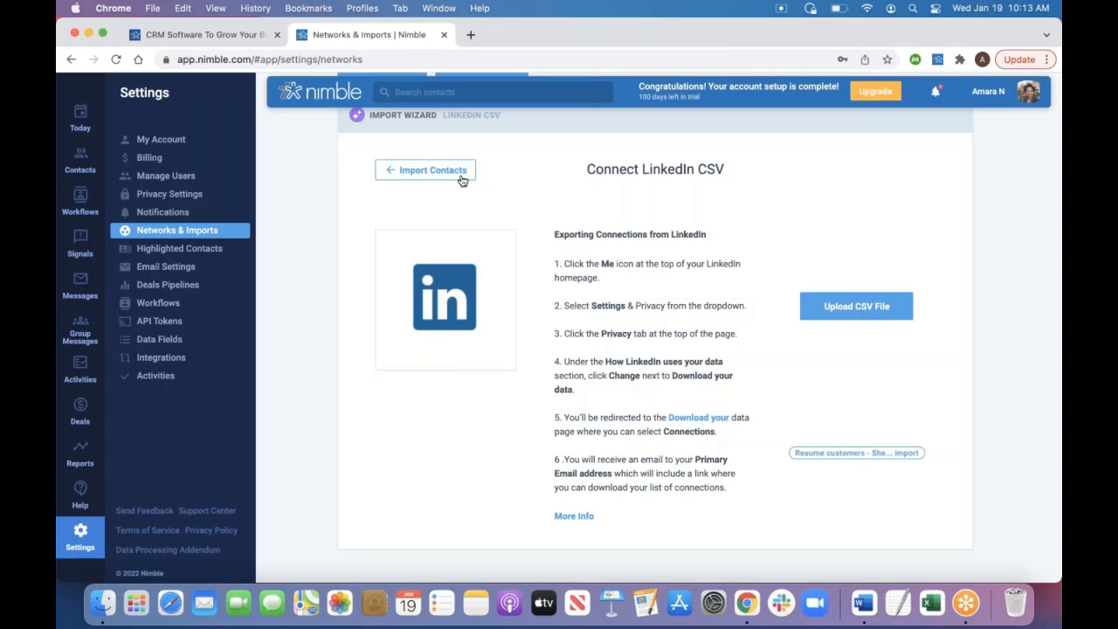
click(450, 176)
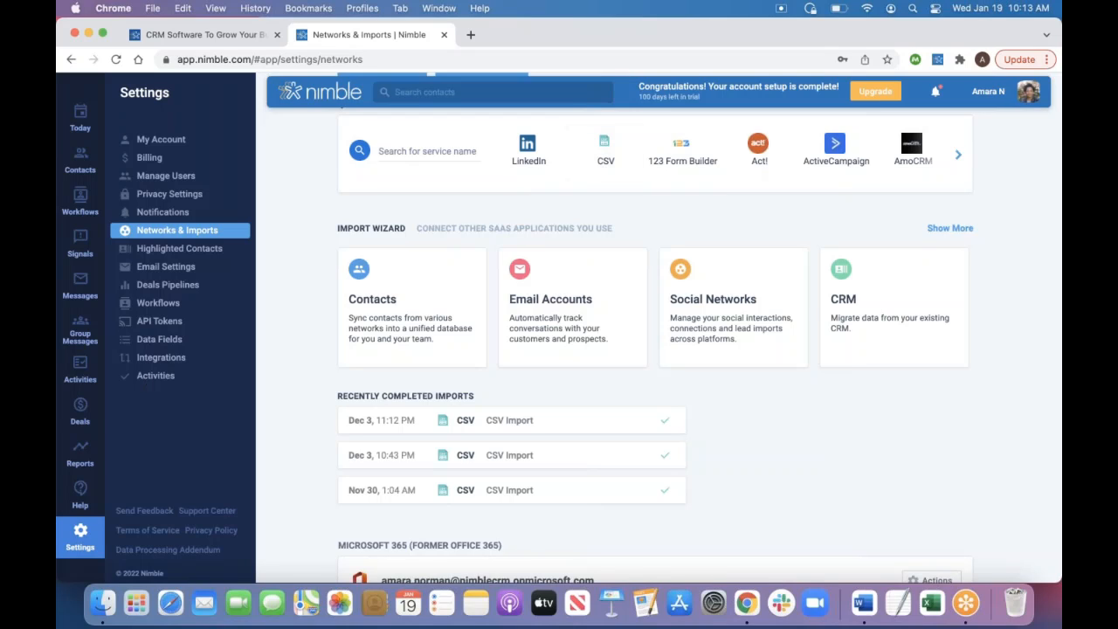
Open the Data Fields settings and view the fields and tab settings of the Language custom tab.
click(202, 342)
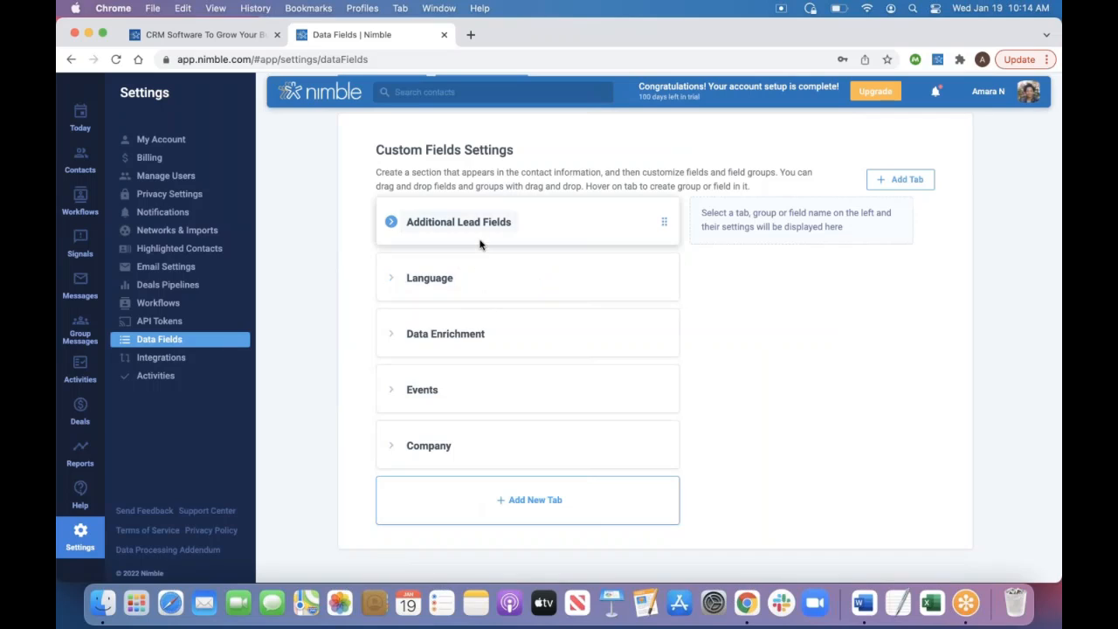
click(428, 290)
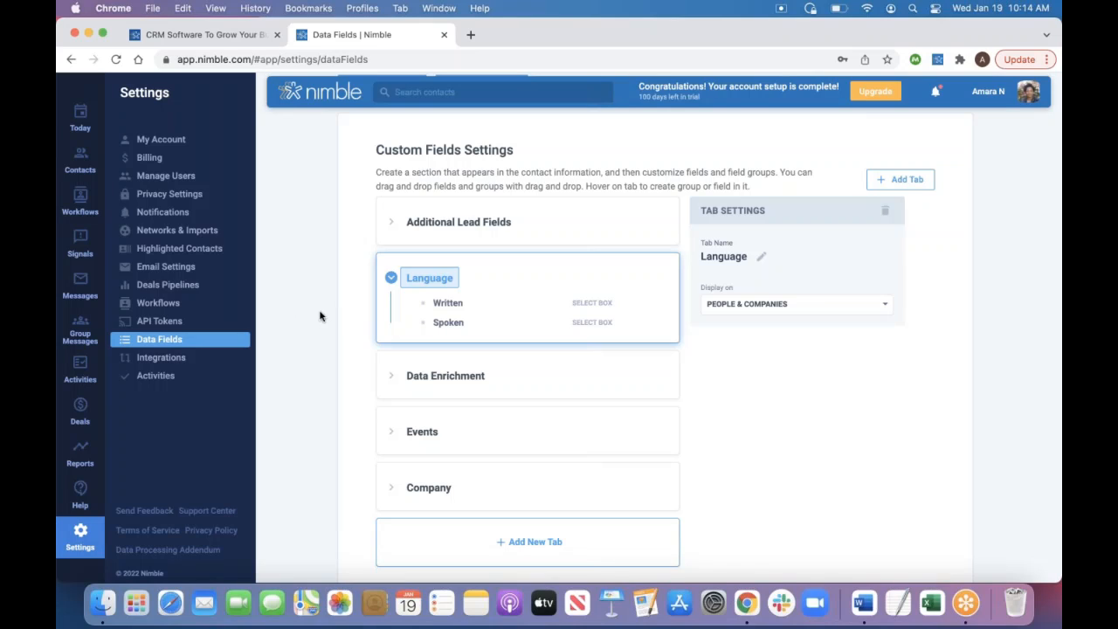
Open the Today page and view the Events widget's options to move, hide or duplicate it.
click(79, 118)
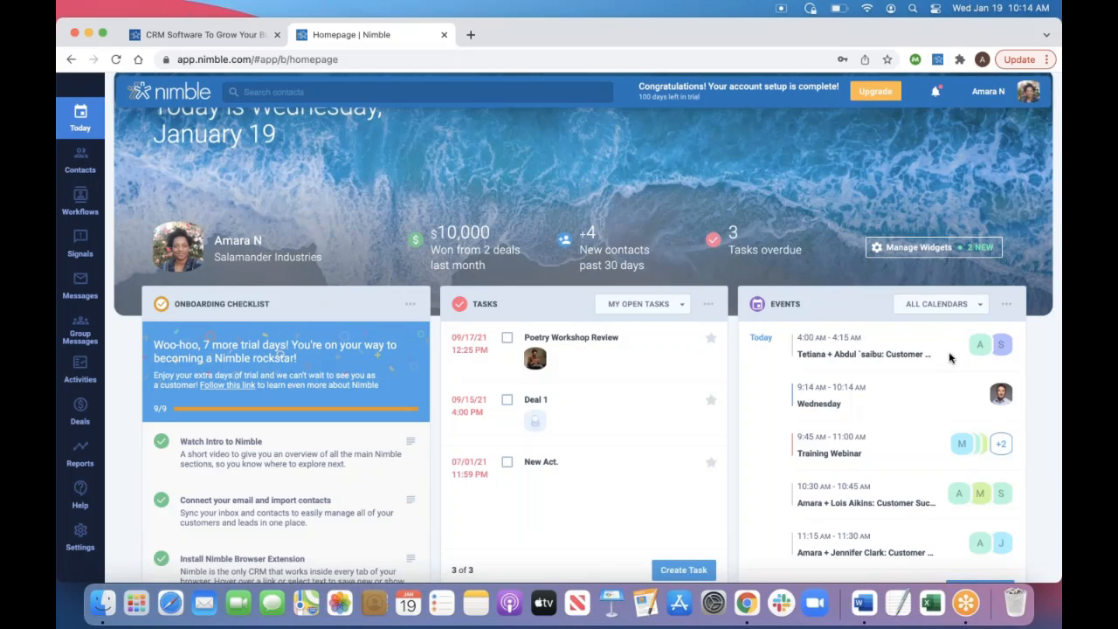
click(1012, 304)
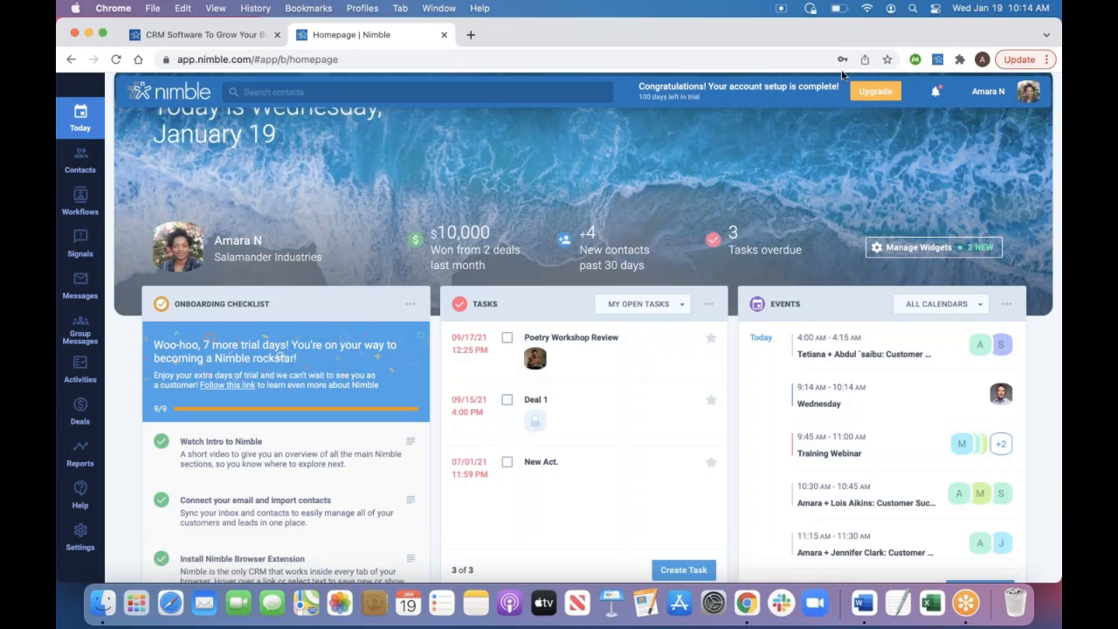
click(630, 67)
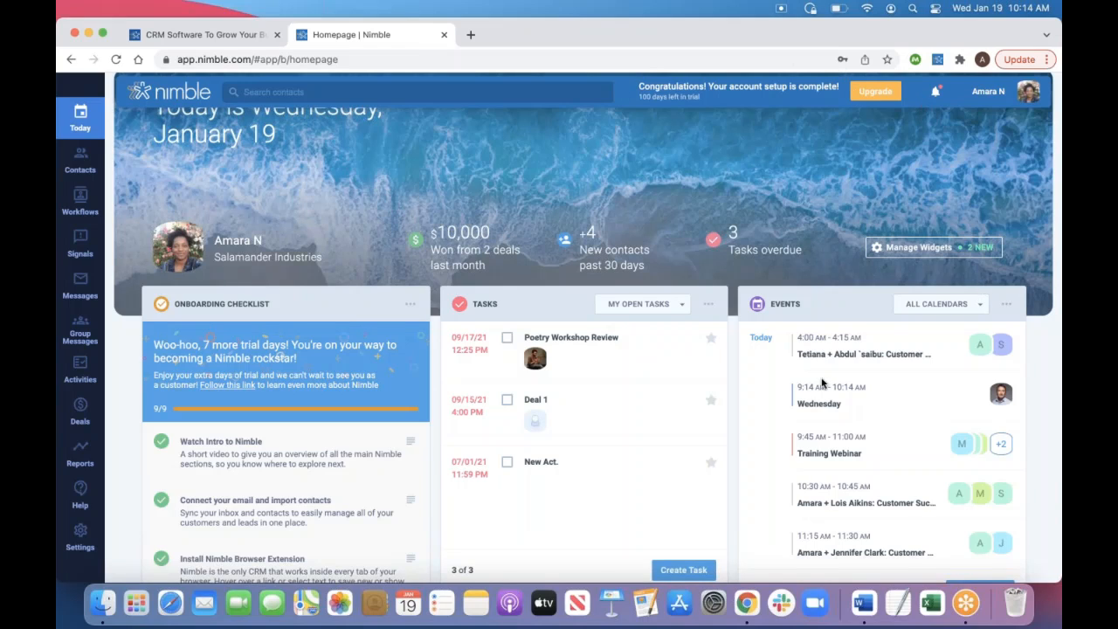
click(1006, 305)
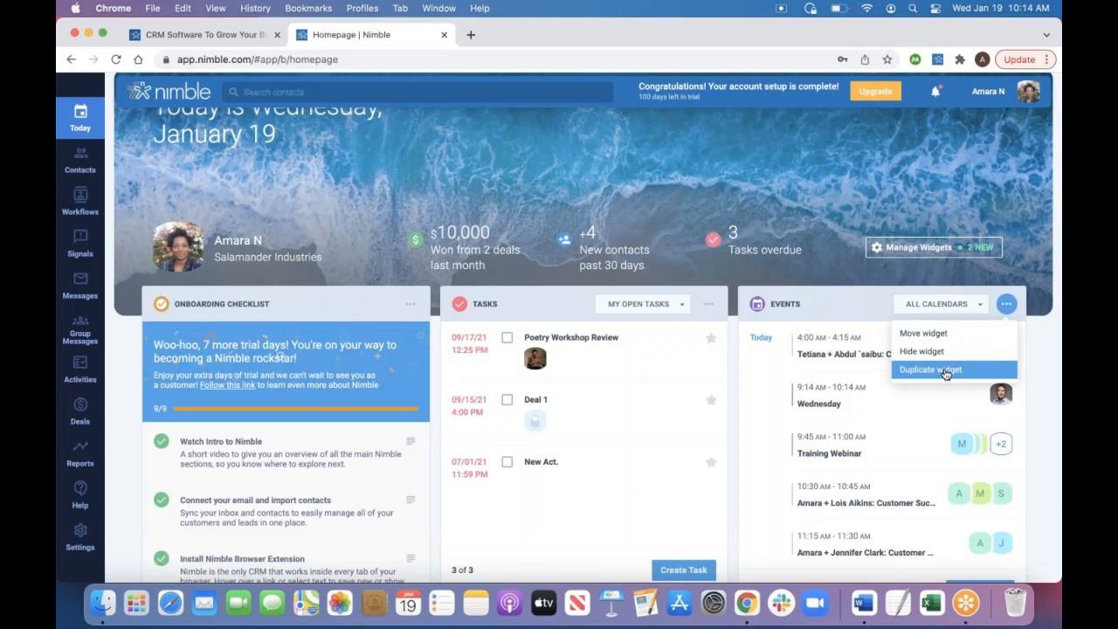
Open the Manage Widgets view, try to move the Events widget, and return to the Today dashboard.
click(922, 248)
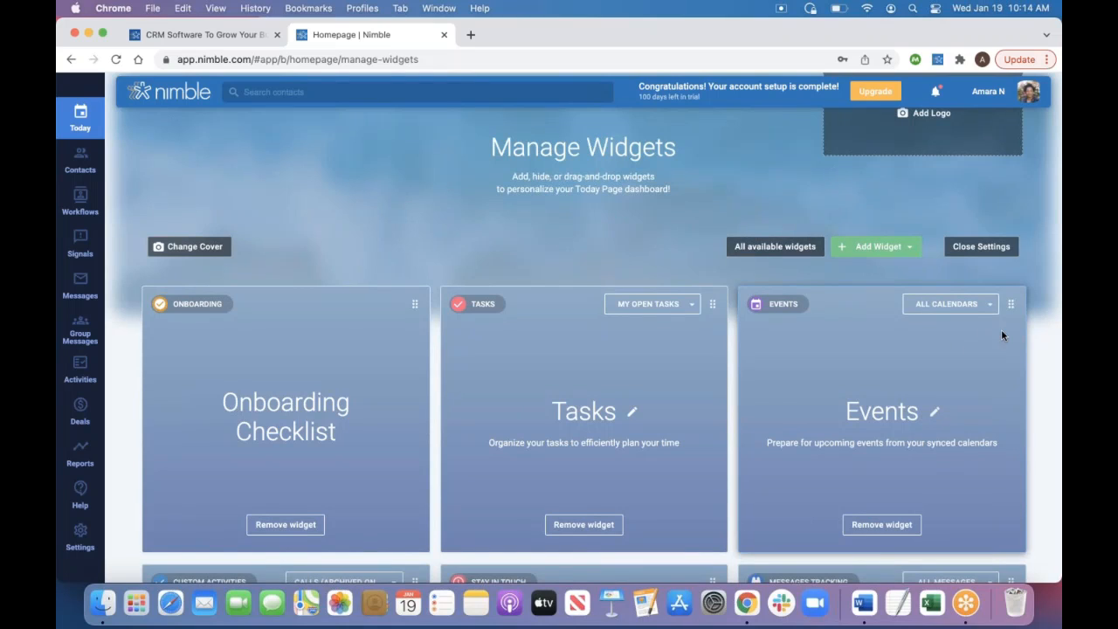
mouse_move(1013, 301)
mouse_down()
mouse_move(743, 323)
mouse_move(1006, 302)
mouse_move(1008, 292)
mouse_up()
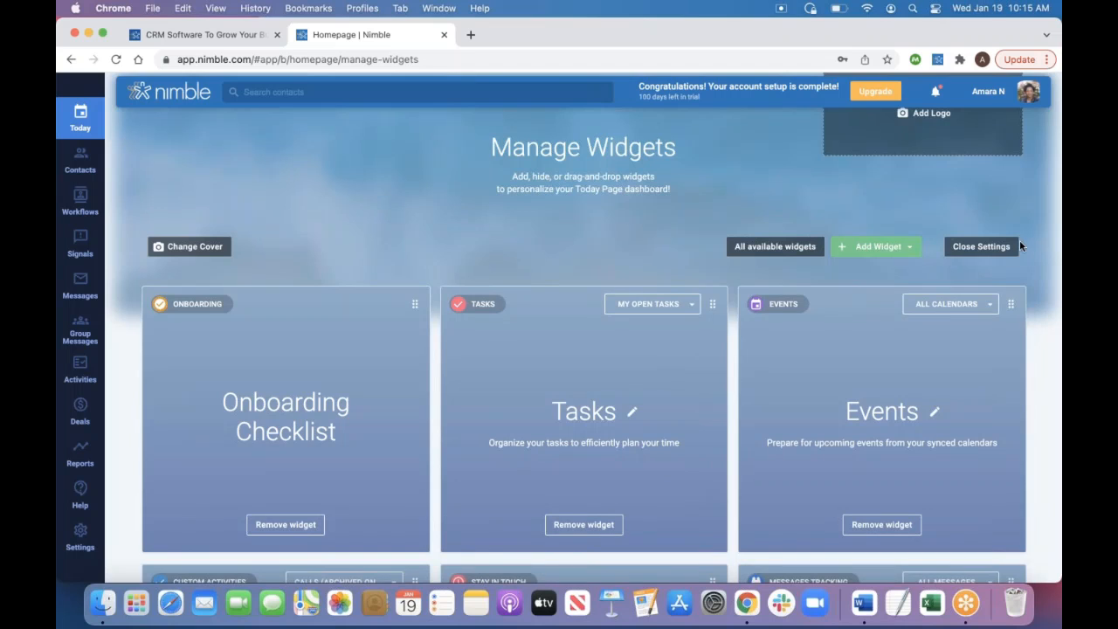
click(981, 247)
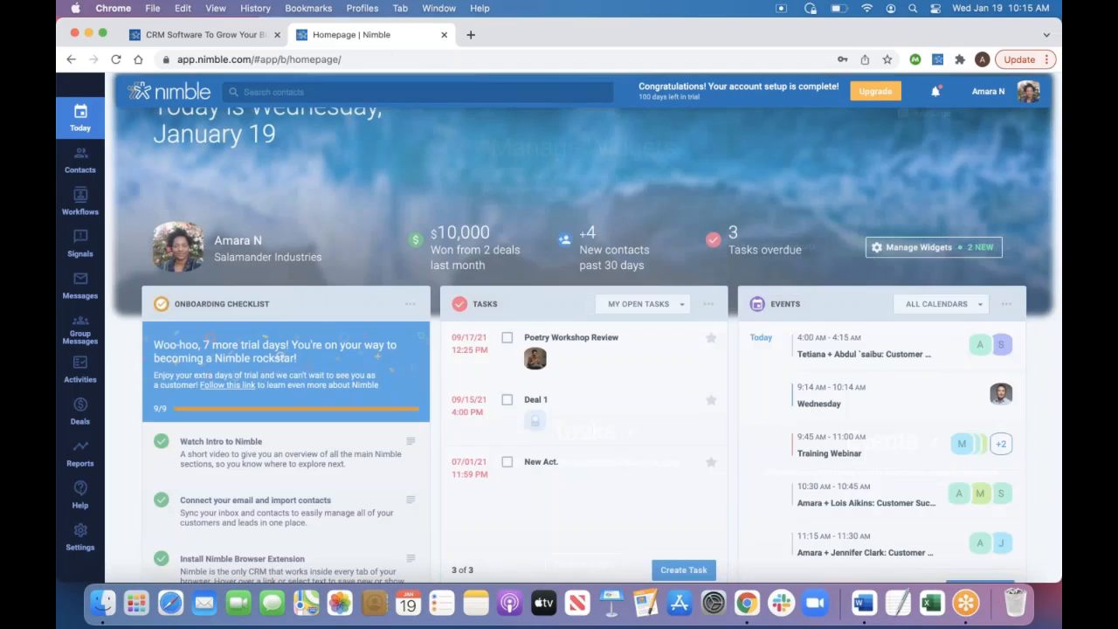
View the Events widget's options and its linked activities calendar, returning to the Today page.
click(1006, 303)
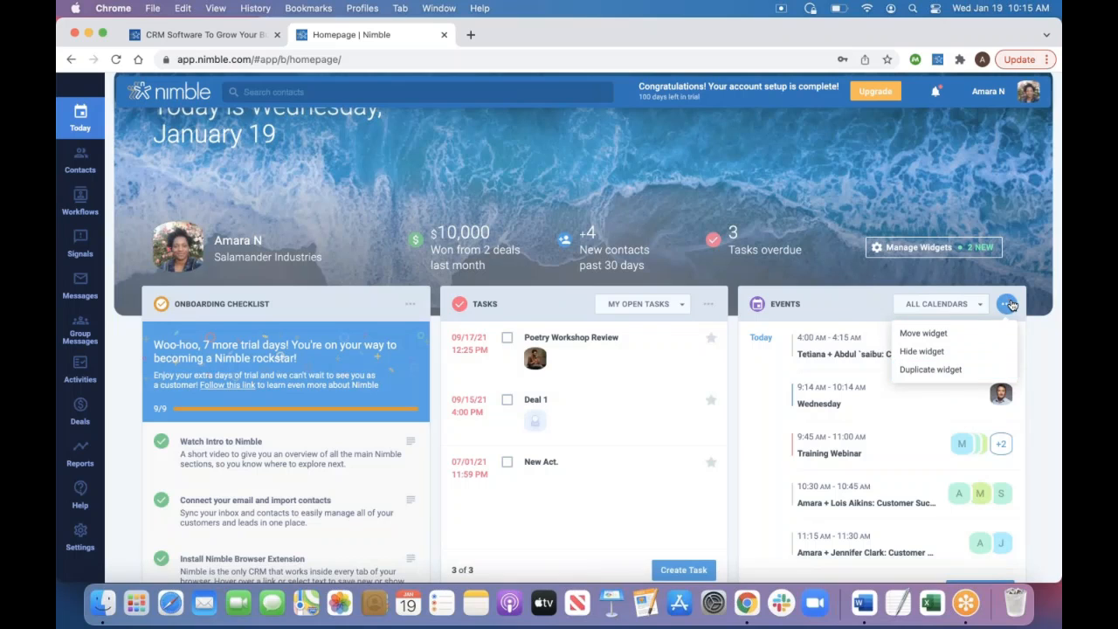
click(785, 303)
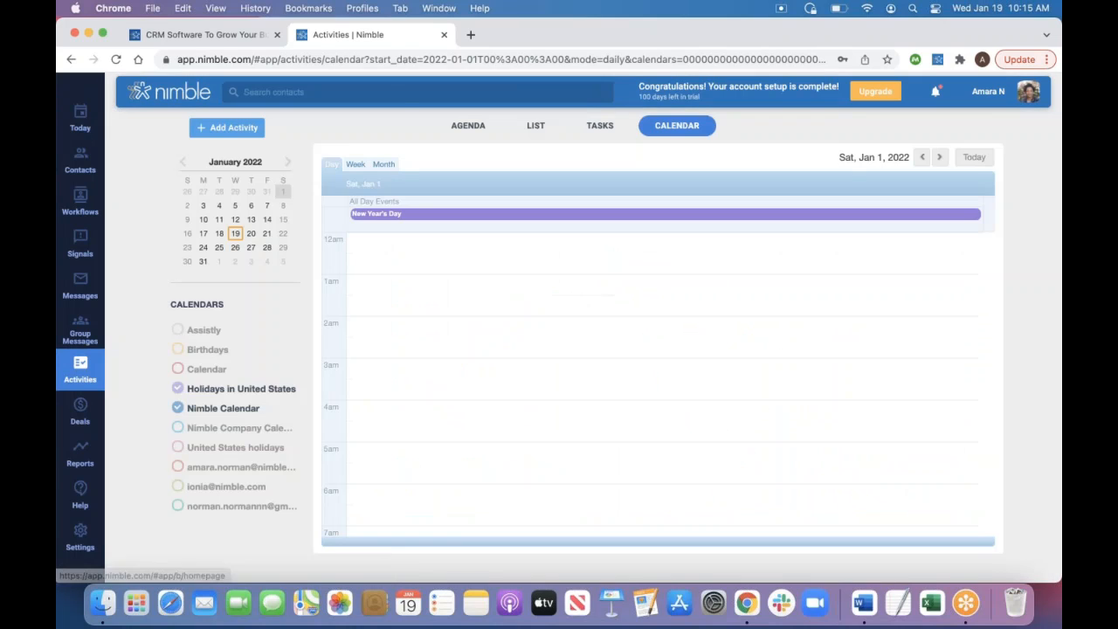
click(79, 118)
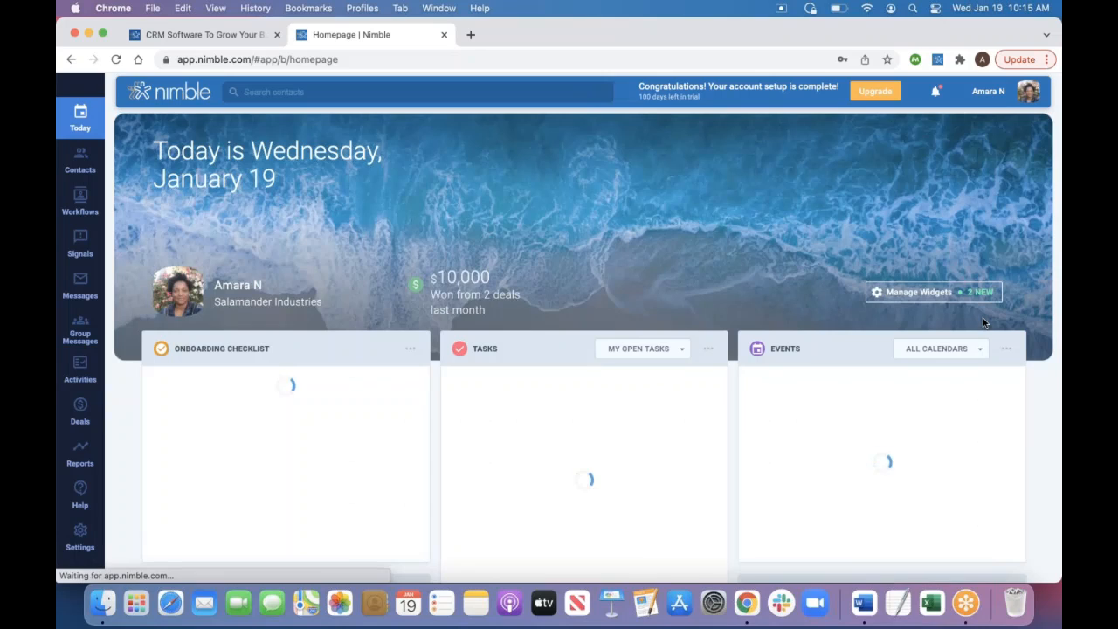
View the calendars available for filtering the Events widget, keeping all calendars selected.
click(960, 349)
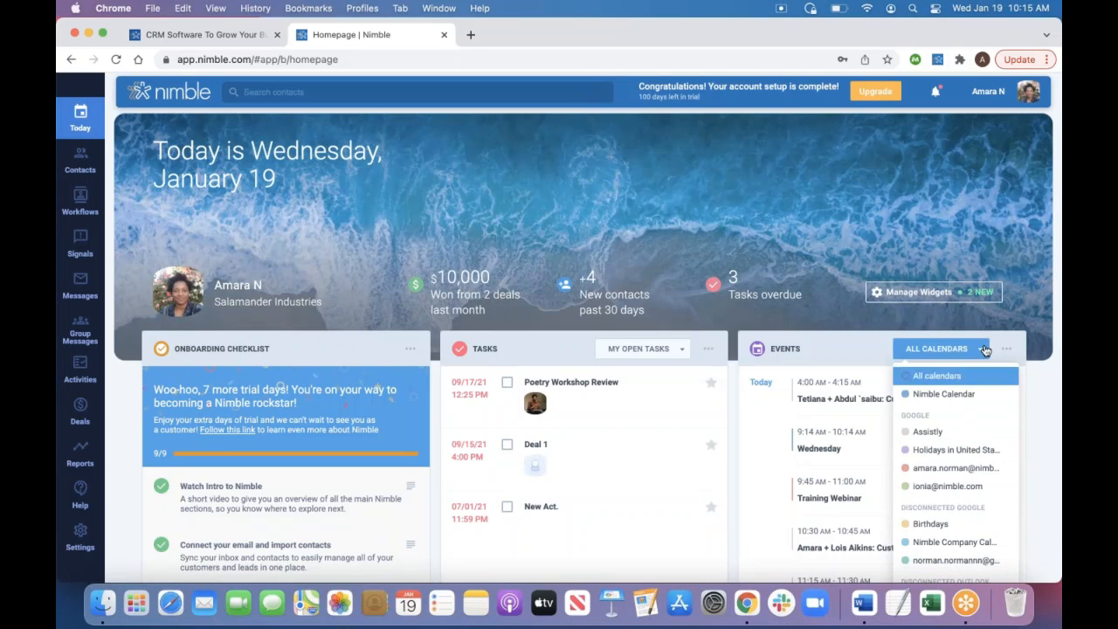
scroll(985, 349, down, 2)
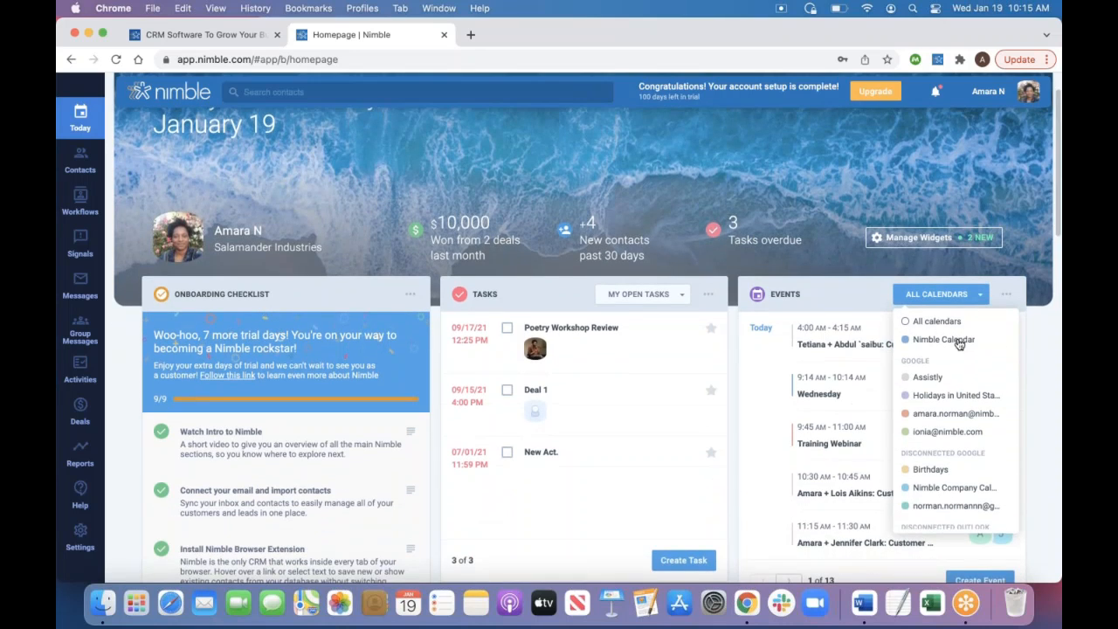
click(1050, 350)
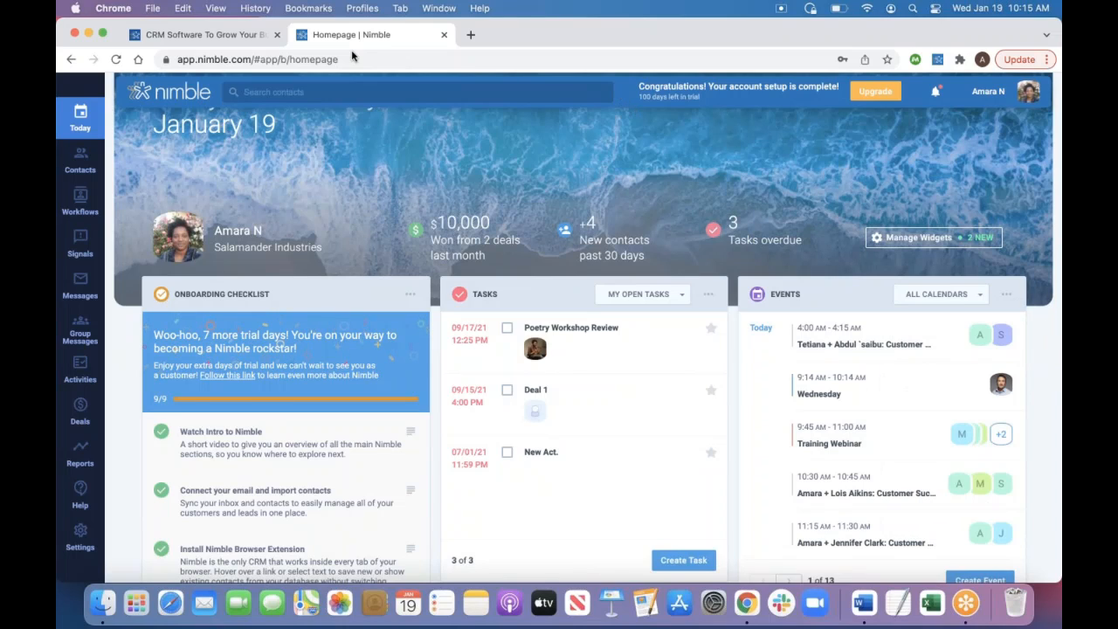
Examine the Tasks widget's filter choices for personal and team tasks.
click(638, 300)
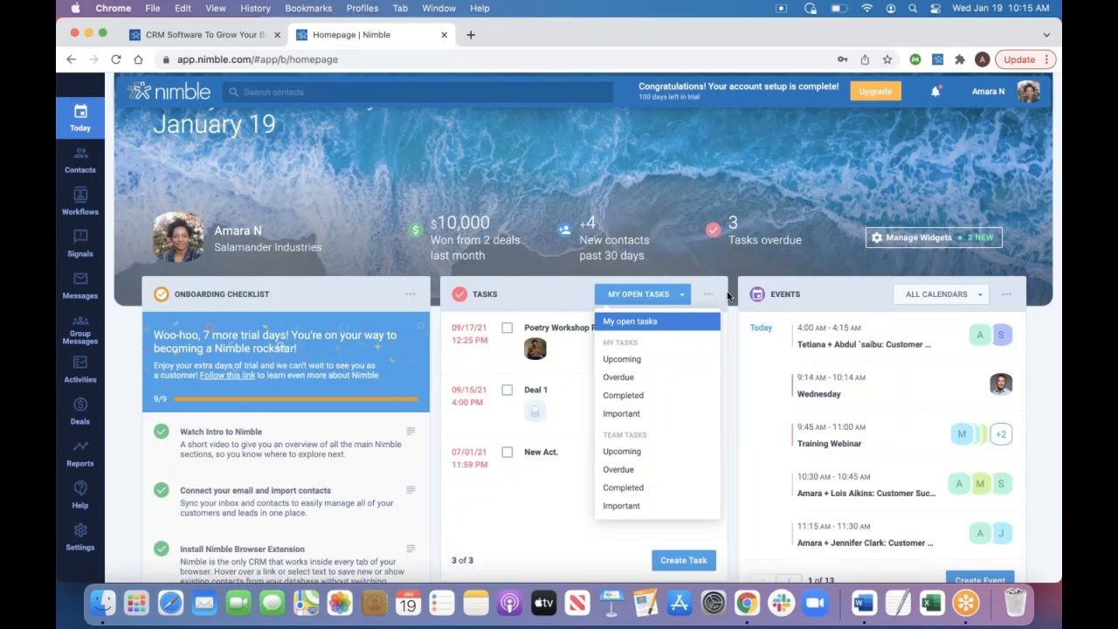
scroll(729, 296, down, 1)
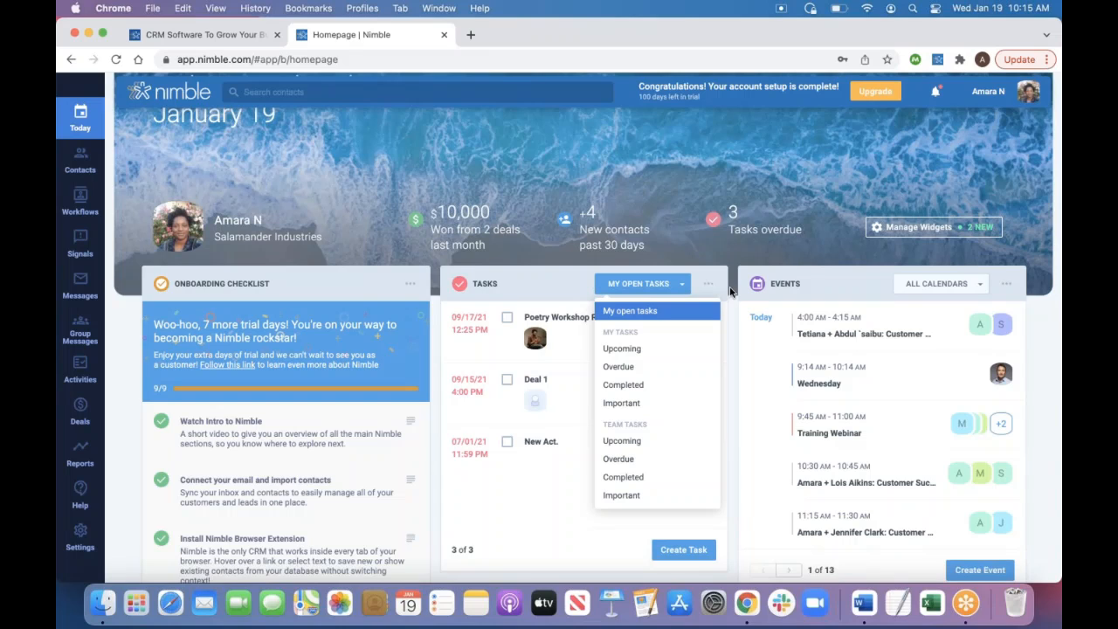
scroll(729, 291, down, 3)
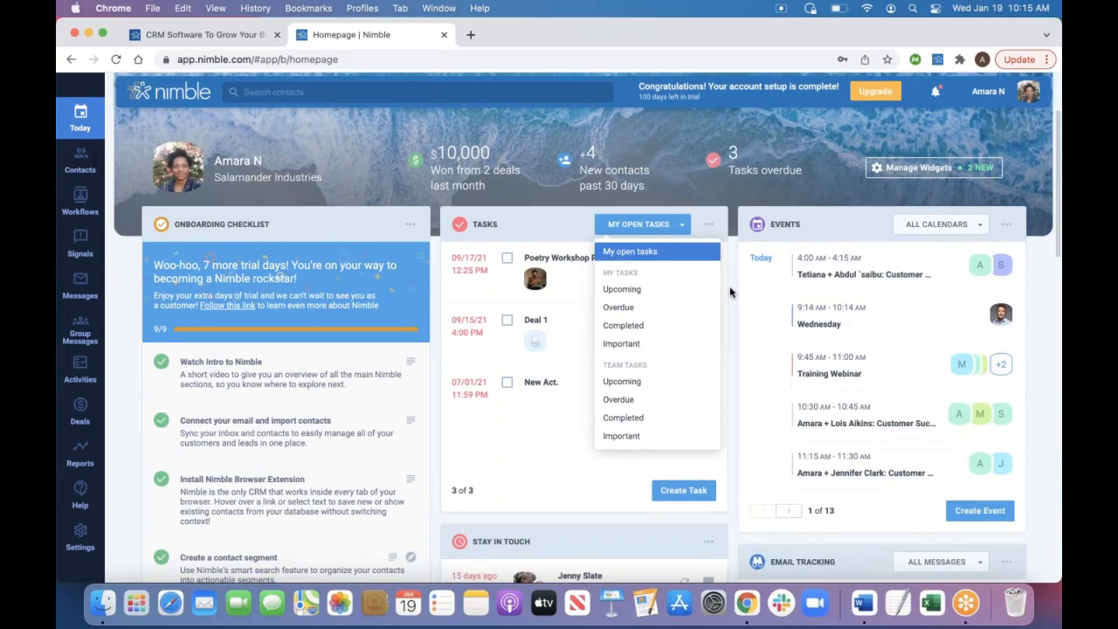
click(732, 252)
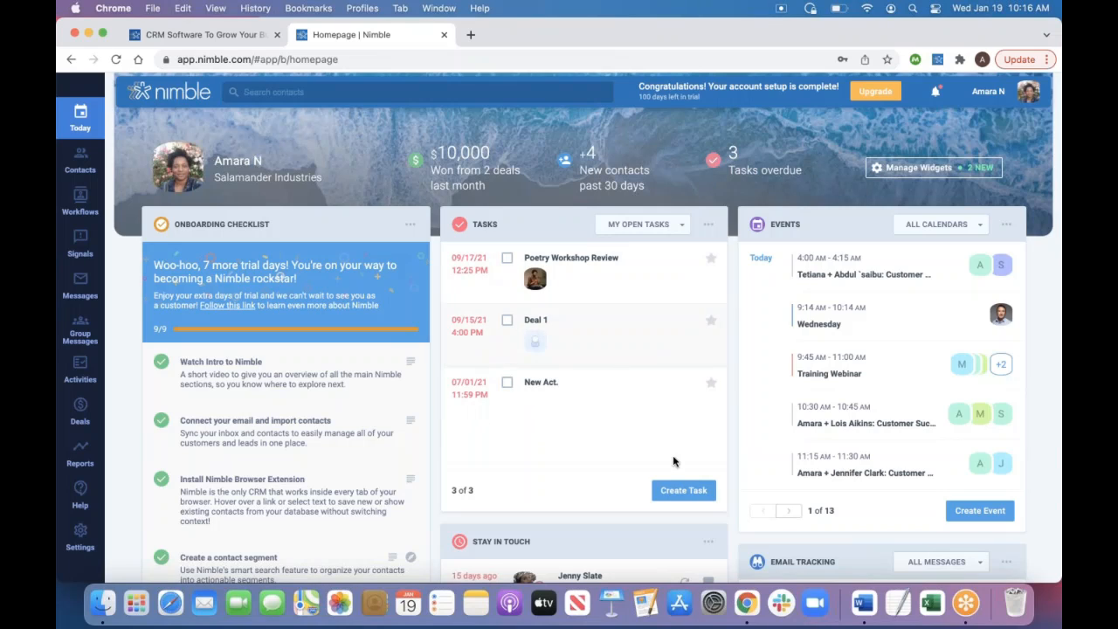
Open the Create Task form to view its fields, including tags, and close it without saving.
click(662, 497)
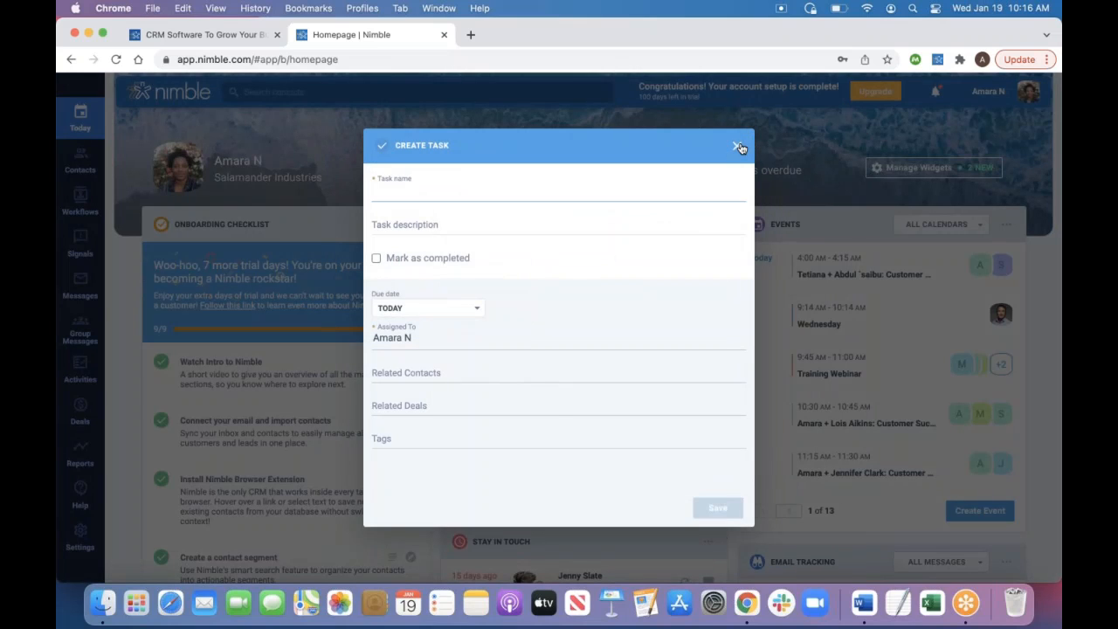
click(530, 442)
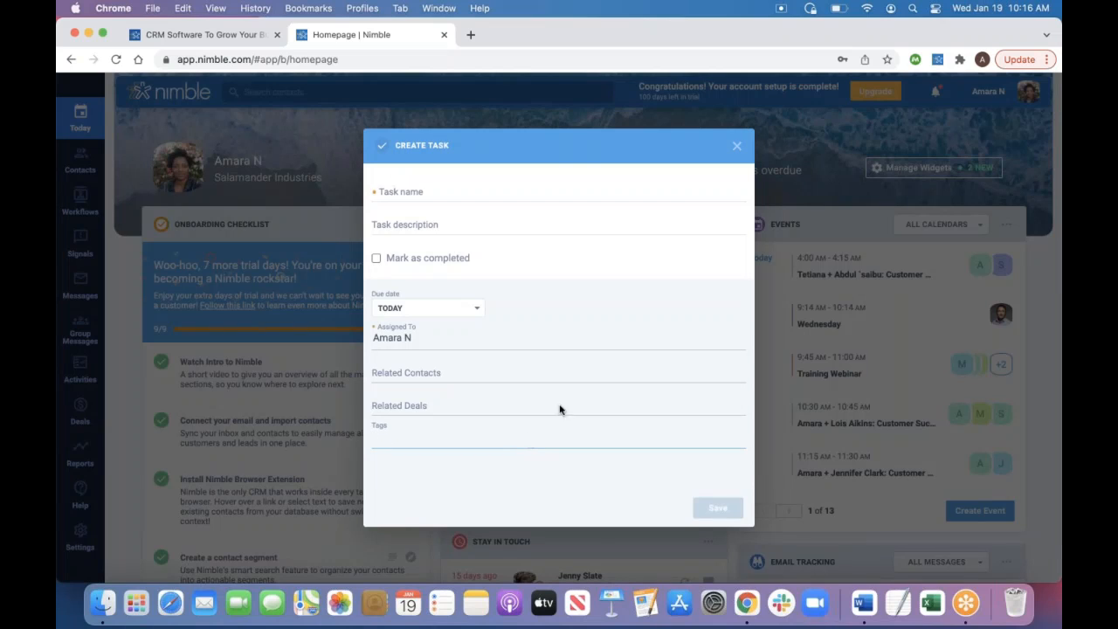
click(735, 149)
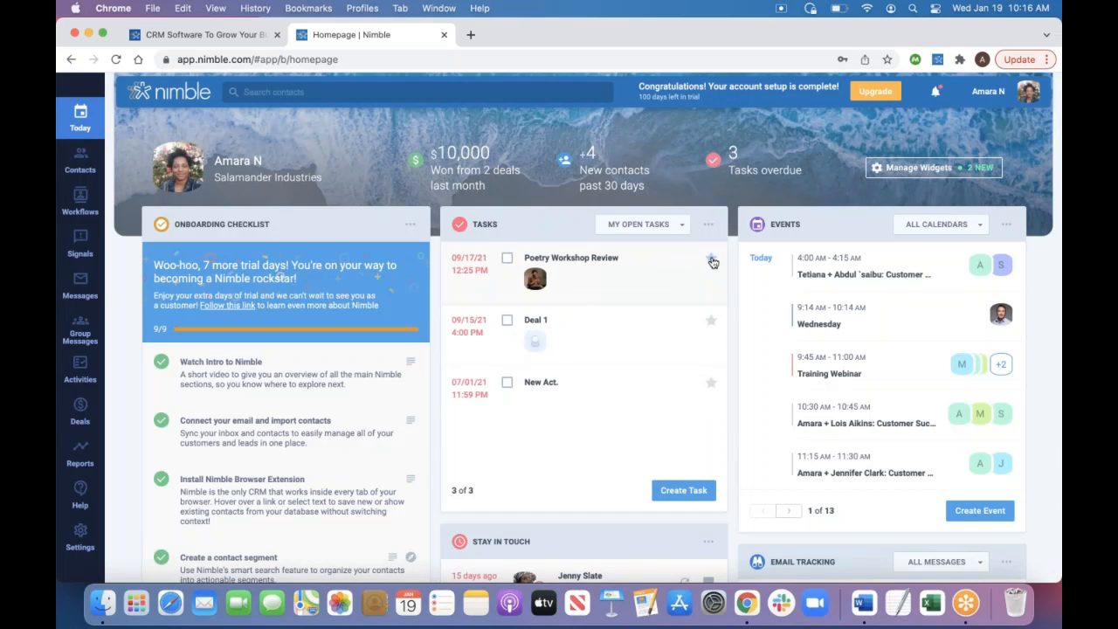
Review the Tasks widget's filter choices alongside the Events widget's calendar choices, leaving both filters as they are.
click(673, 225)
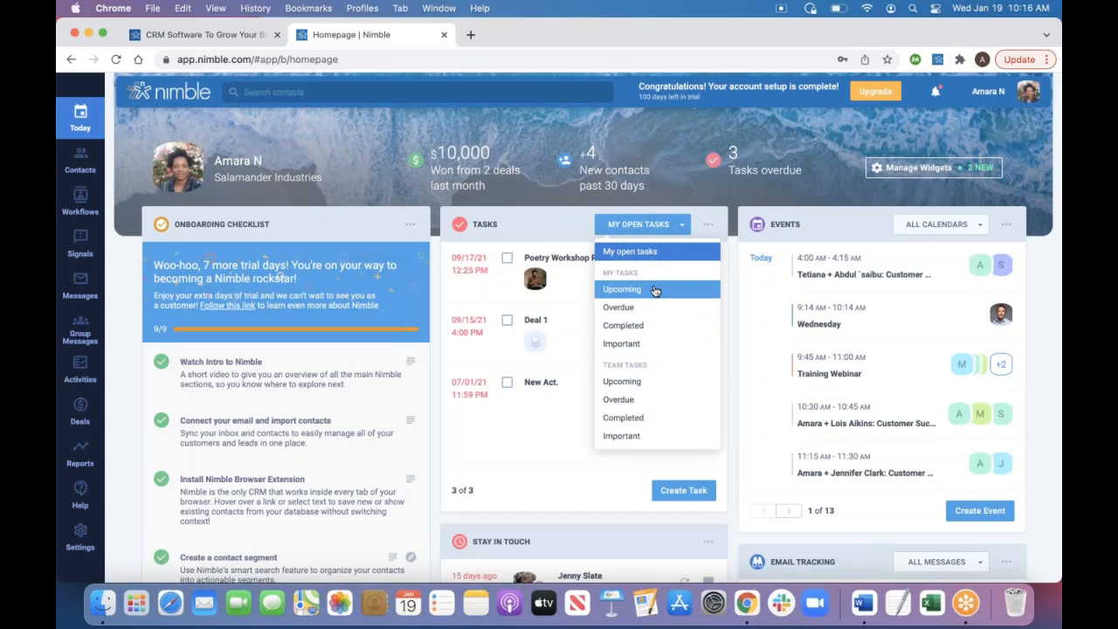
click(679, 231)
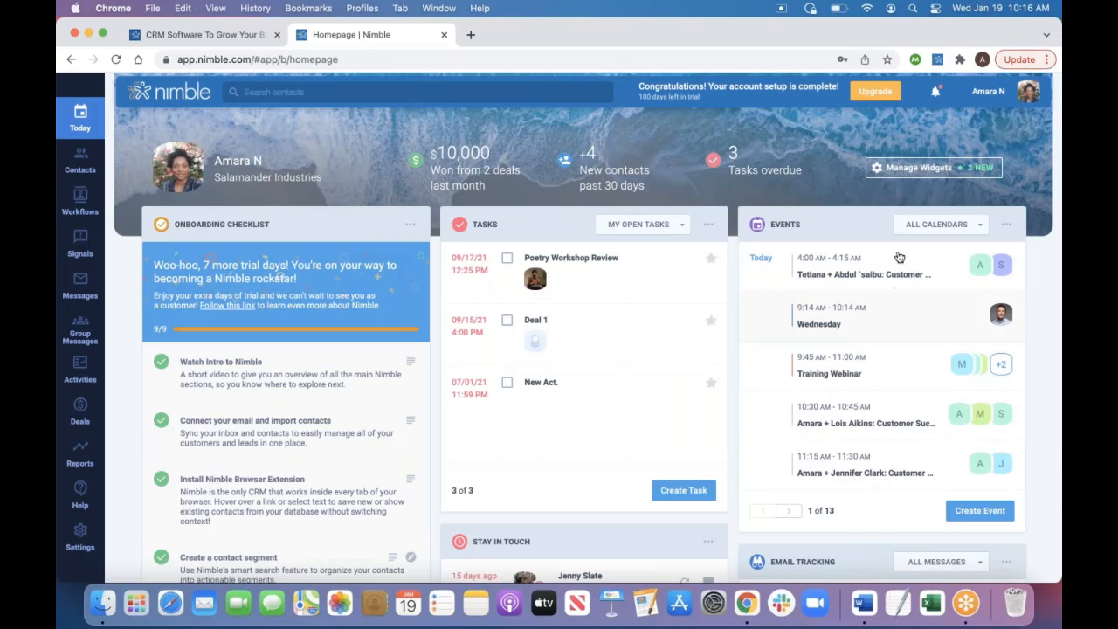
click(943, 226)
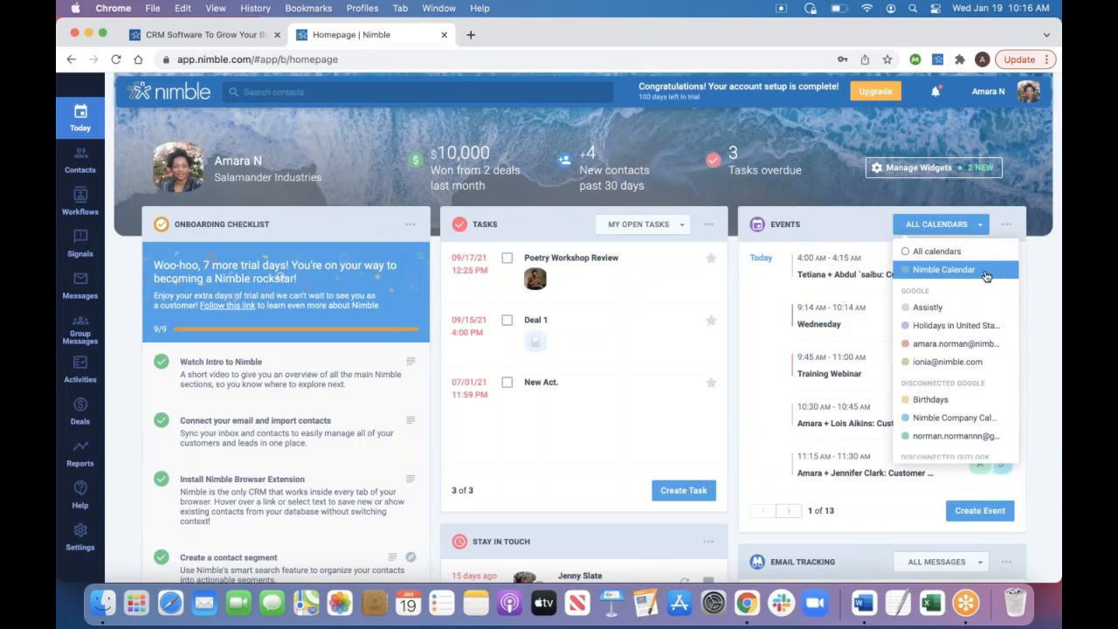
click(980, 223)
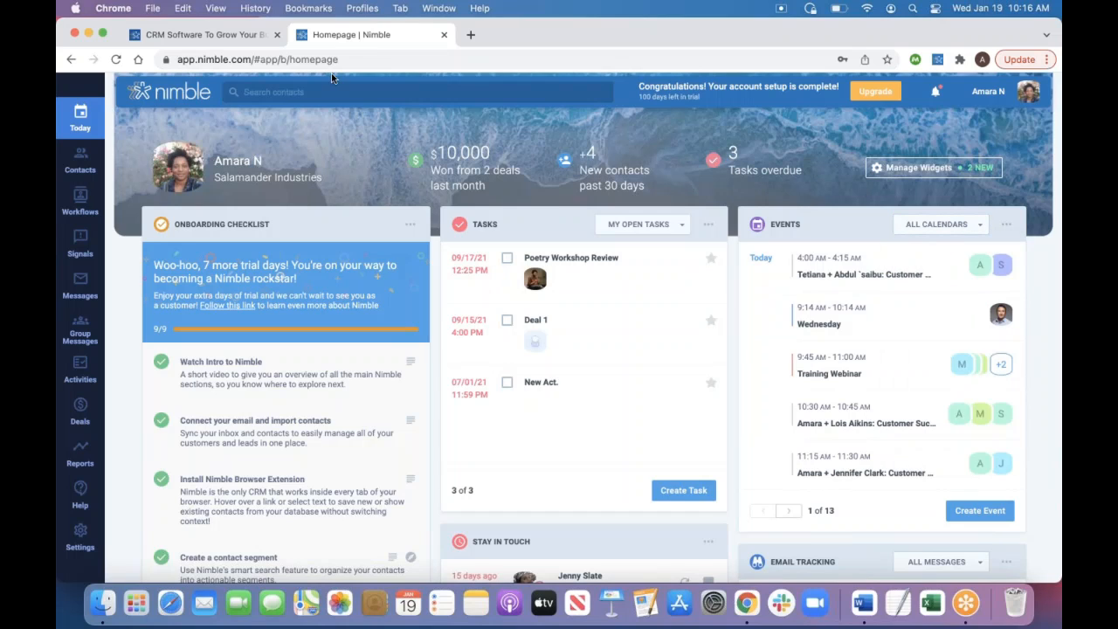
View the Custom Activities widget's filter choices for pending, completed and overdue activities.
scroll(370, 357, down, 10)
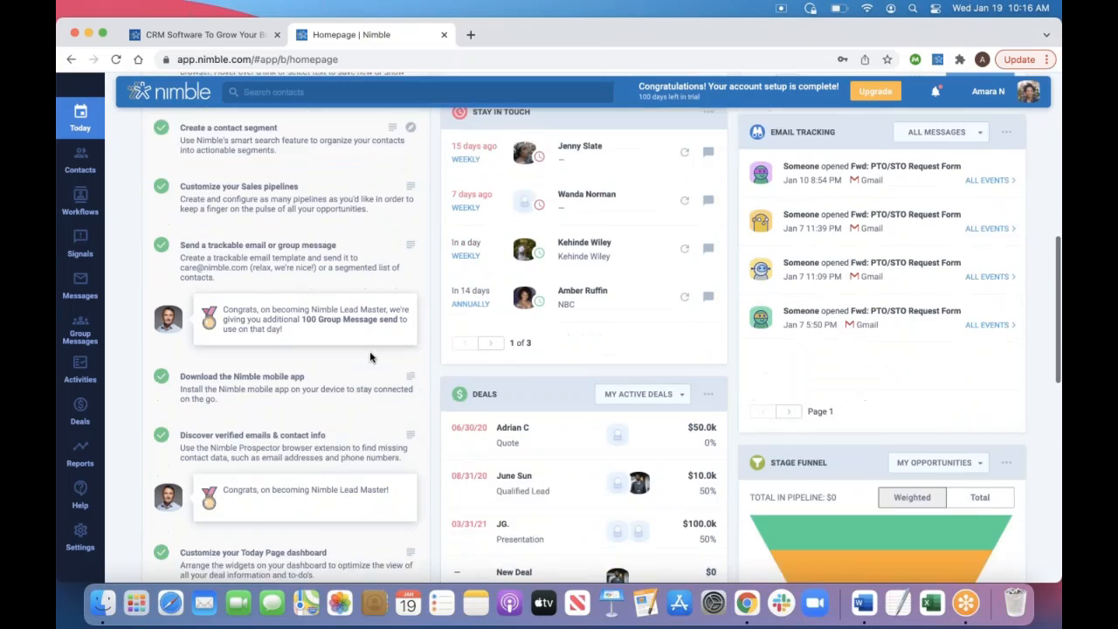
scroll(371, 350, down, 3)
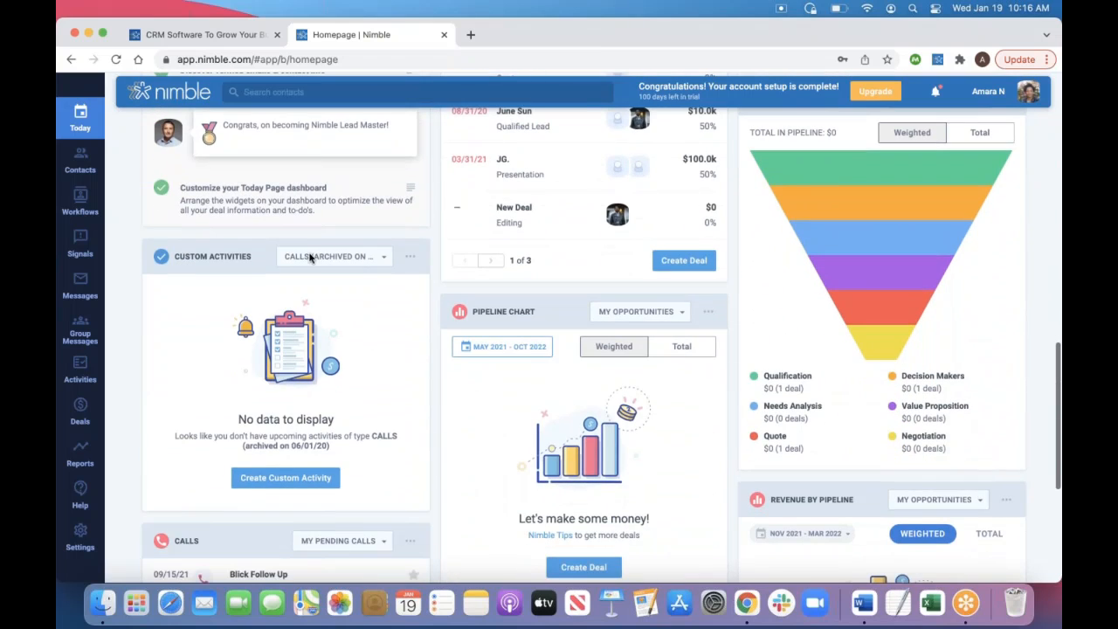
click(313, 258)
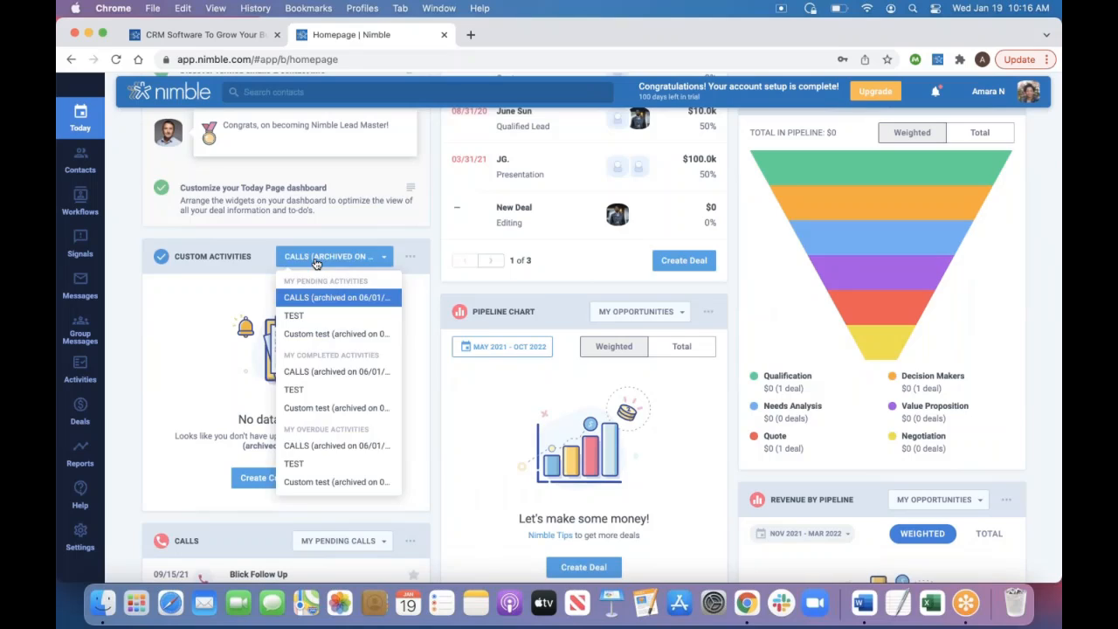
click(278, 338)
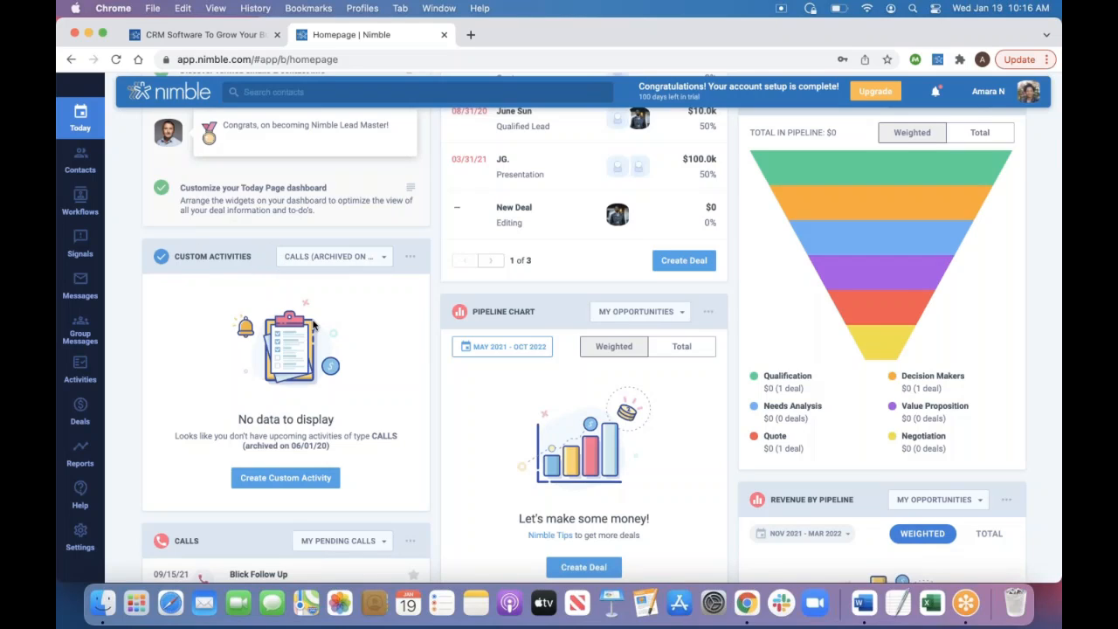
View the Calls widget's filter choices for personal and team calls.
scroll(312, 325, down, 5)
click(342, 339)
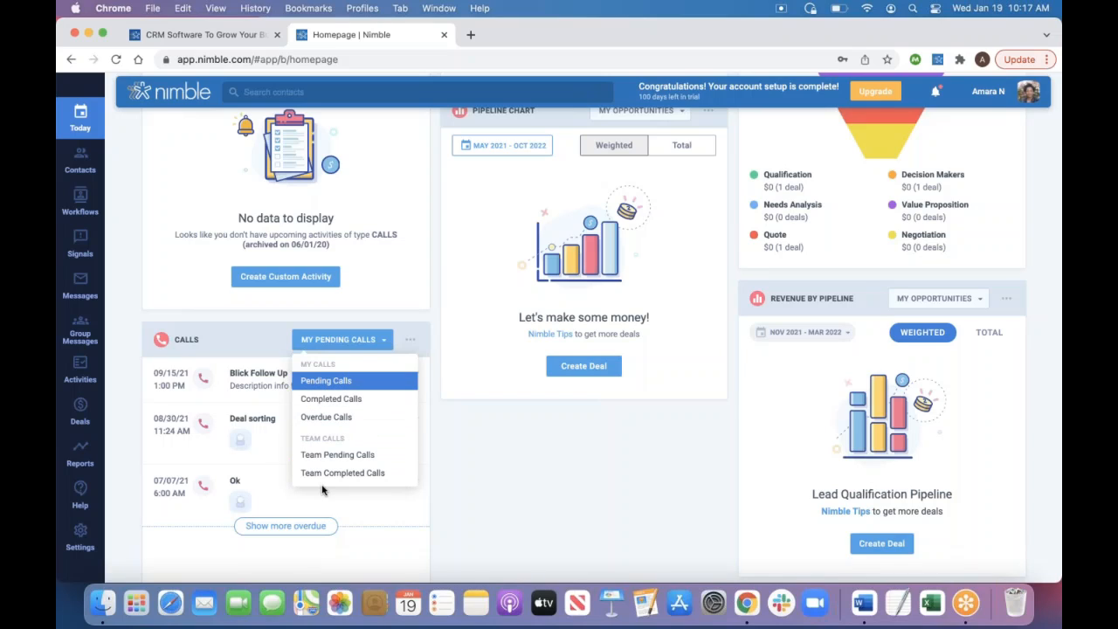
click(356, 346)
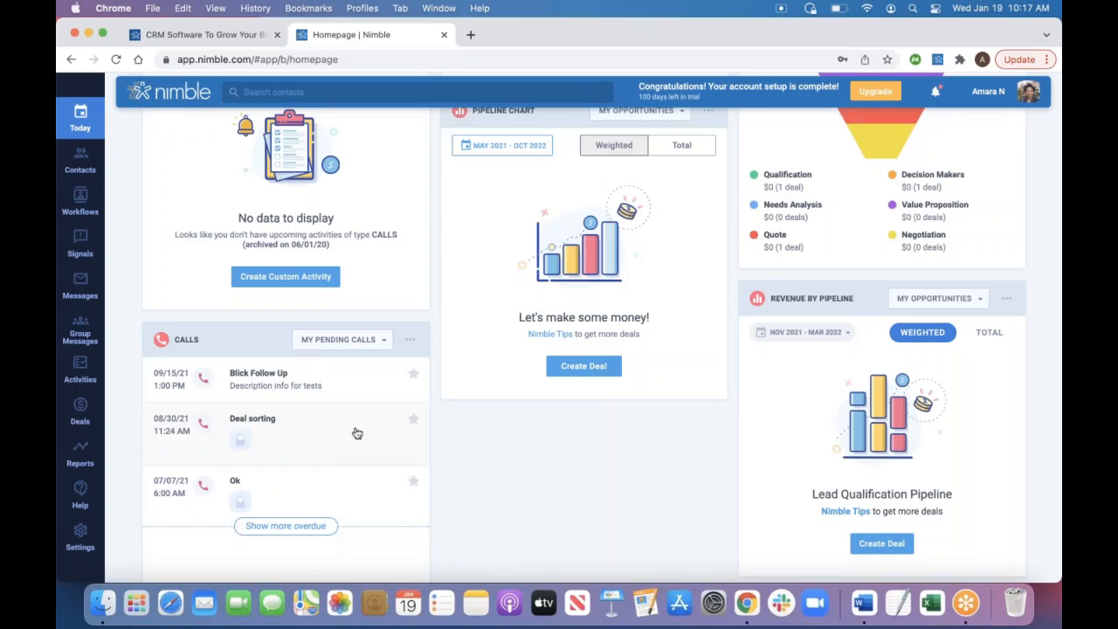
View the Deals widget's filter choices and page through to the last page of active deals.
scroll(487, 317, up, 8)
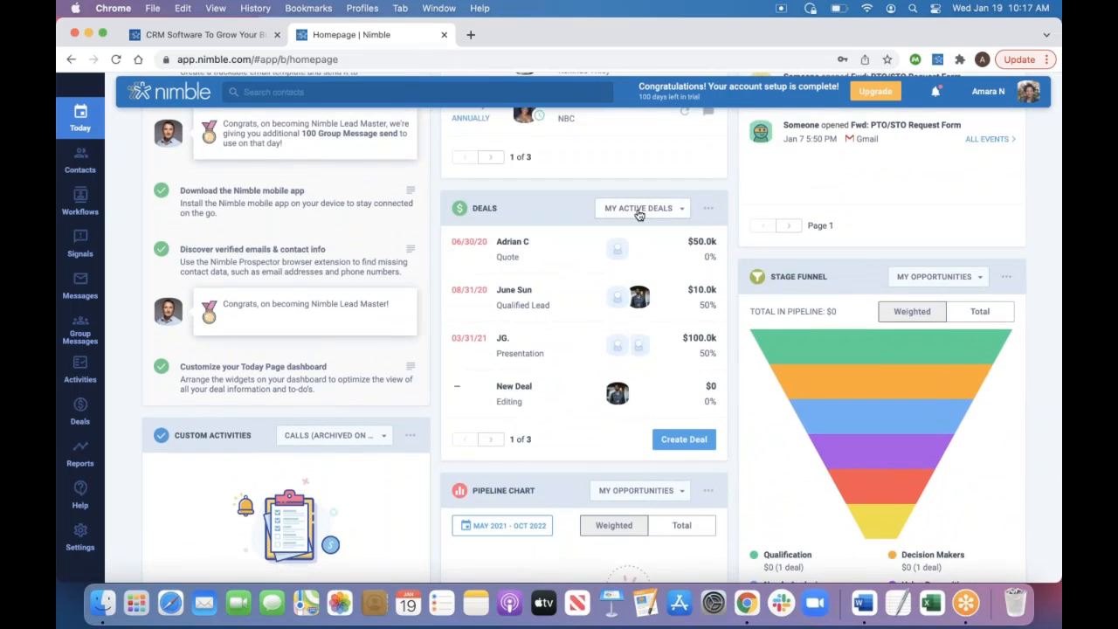
click(638, 210)
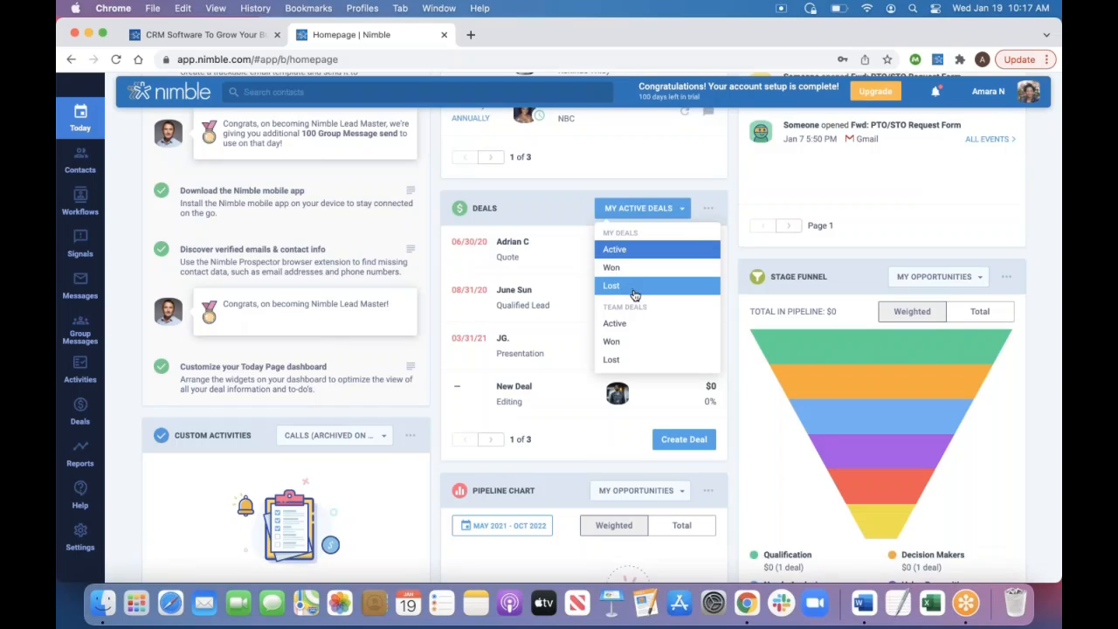
click(644, 211)
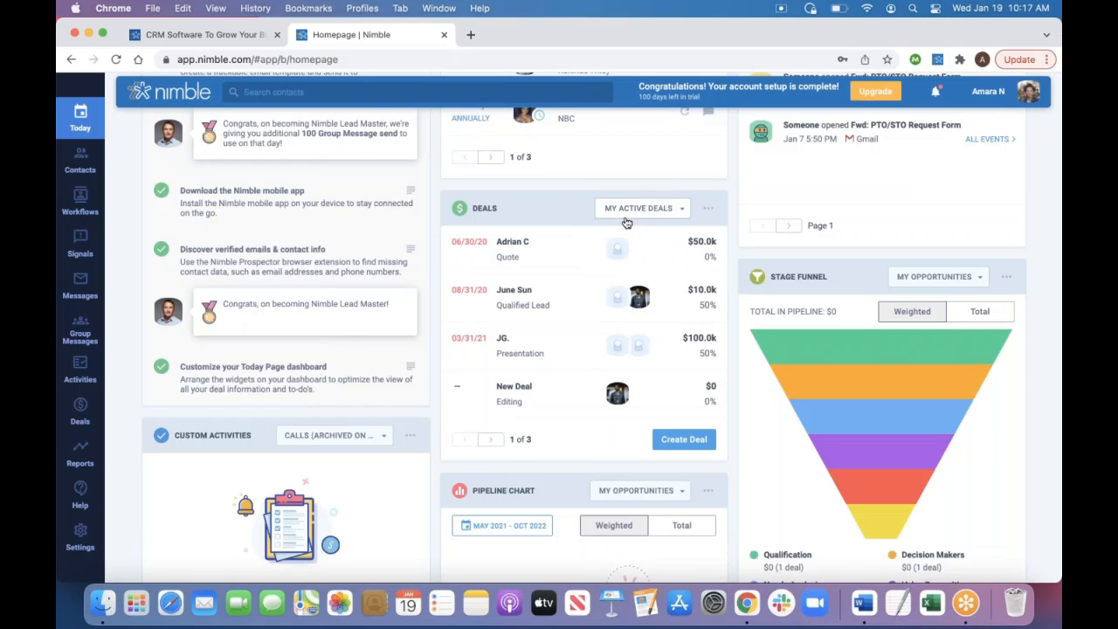
click(490, 438)
click(490, 438)
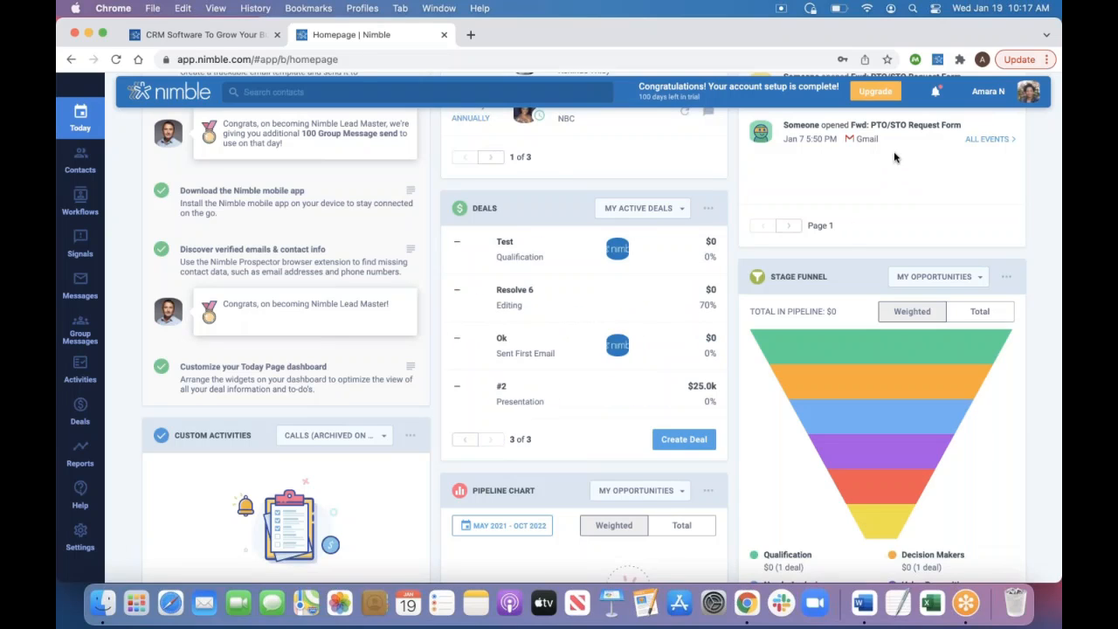
scroll(876, 295, down, 2)
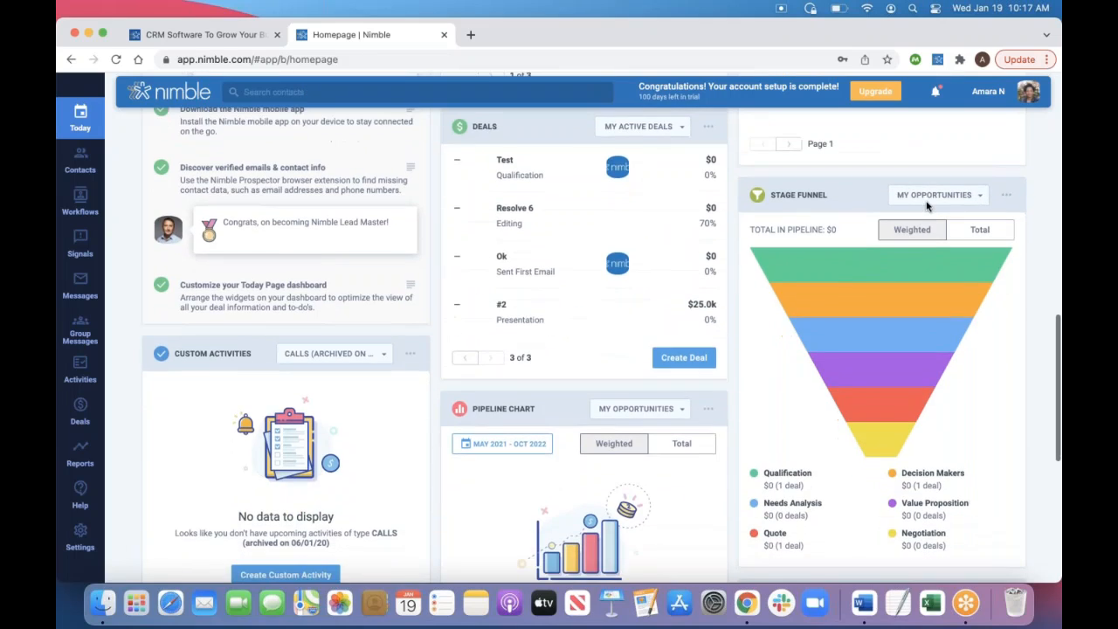
Switch the Stage Funnel and Pipeline Chart widgets from the Opportunities pipeline to the Testing pipeline.
click(936, 195)
click(912, 348)
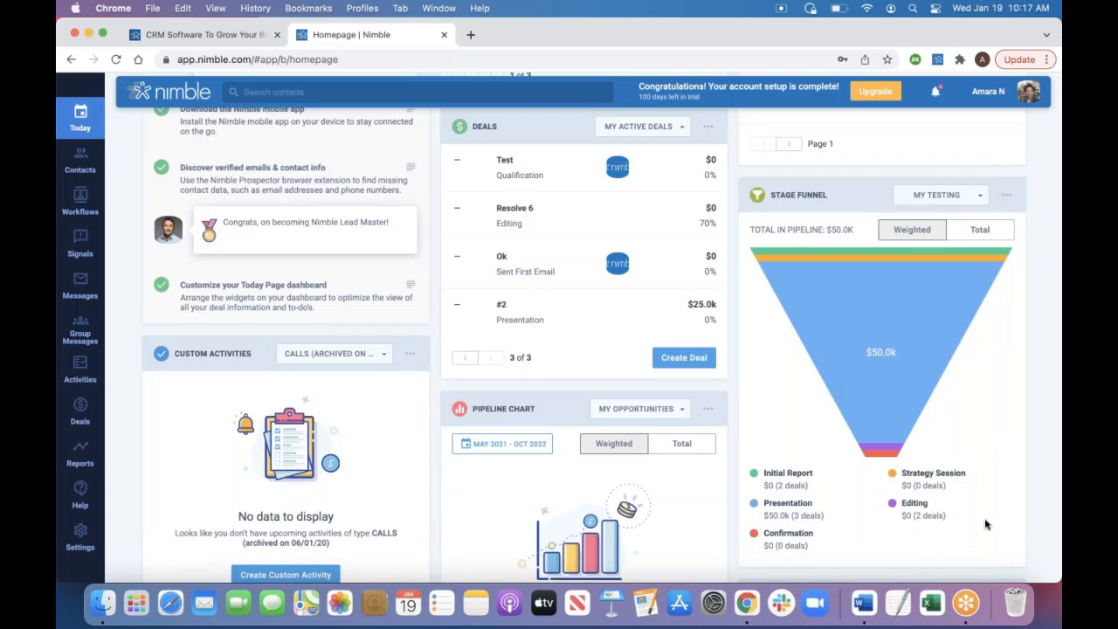
scroll(688, 419, down, 3)
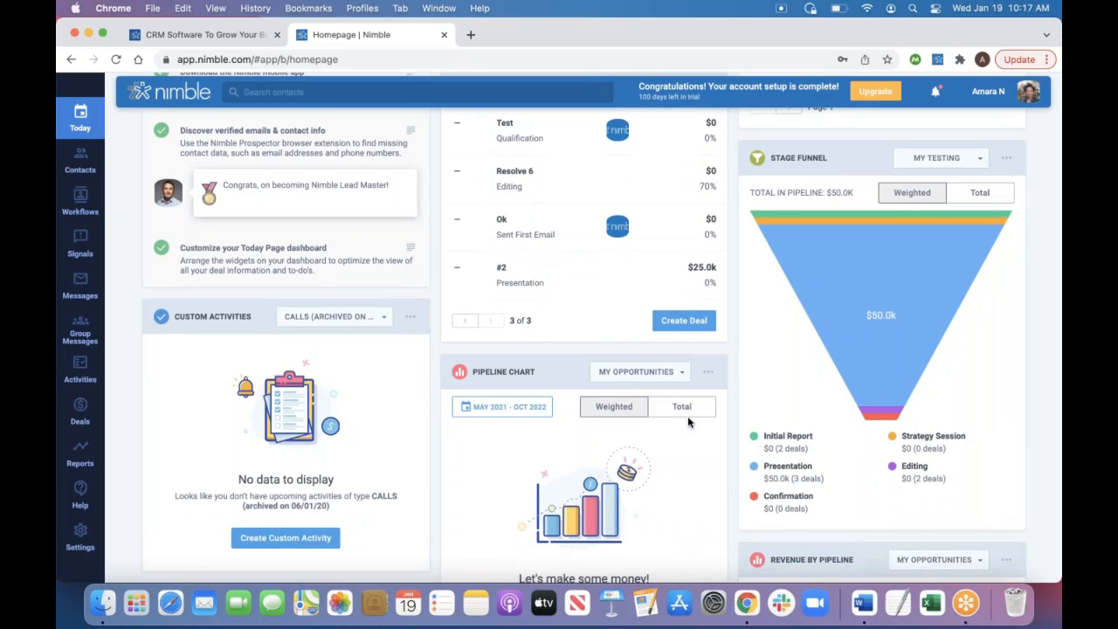
click(668, 278)
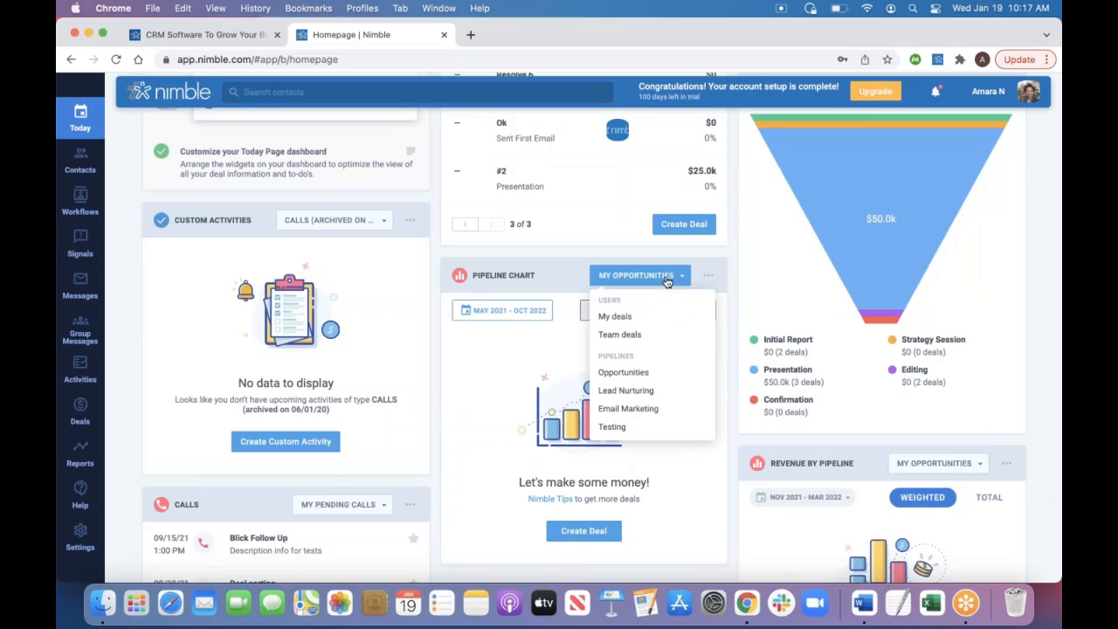
click(617, 428)
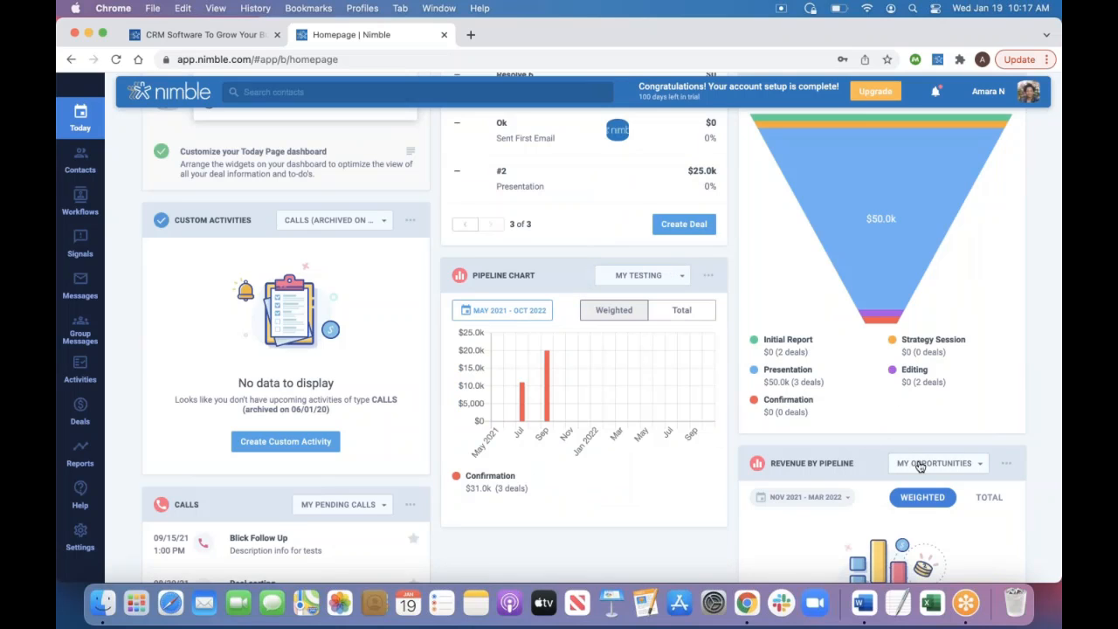
Set the Revenue by Pipeline widget to the Testing pipeline with a date range starting in January 2021.
scroll(923, 460, down, 1)
click(923, 410)
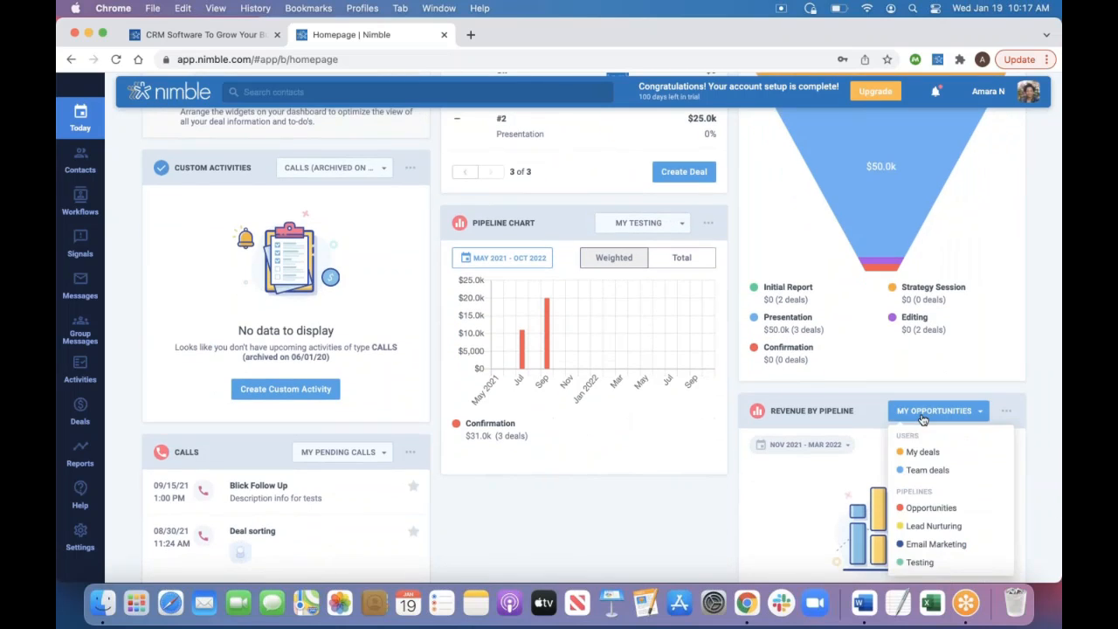
click(909, 564)
click(847, 448)
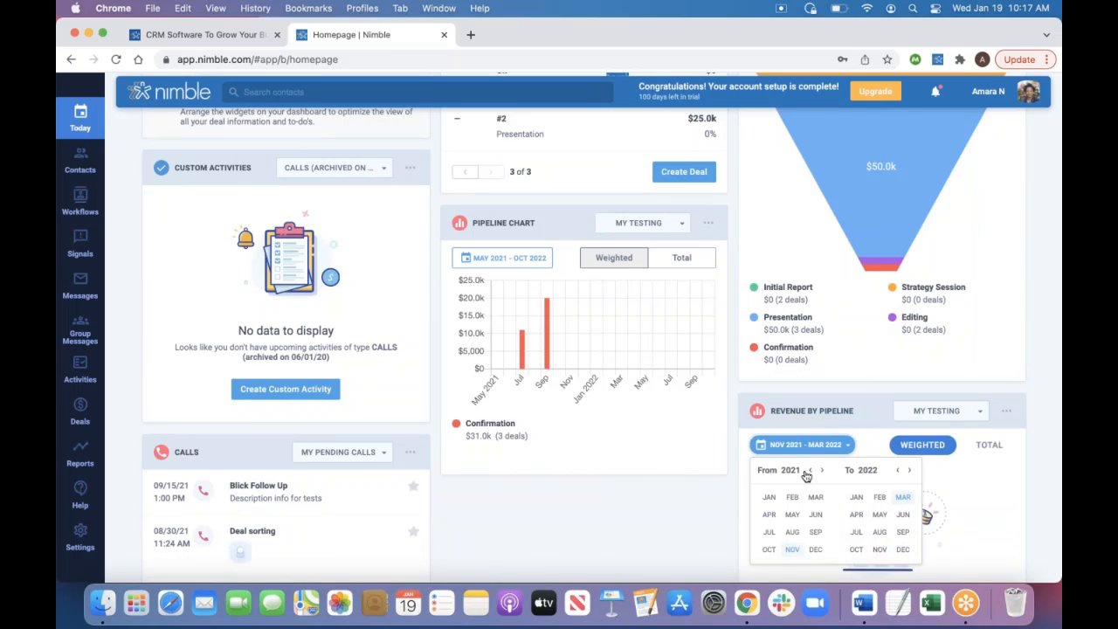
click(772, 496)
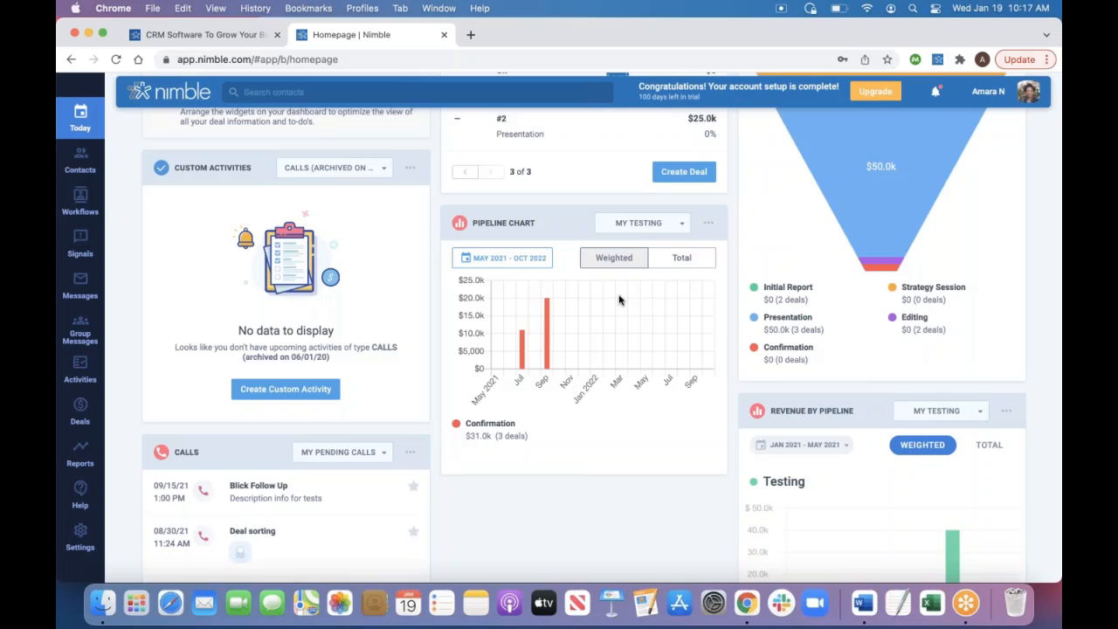
Examine the Pipeline Chart's bars and the Revenue by Pipeline chart's monthly figures for April and May 2021.
scroll(578, 298, down, 1)
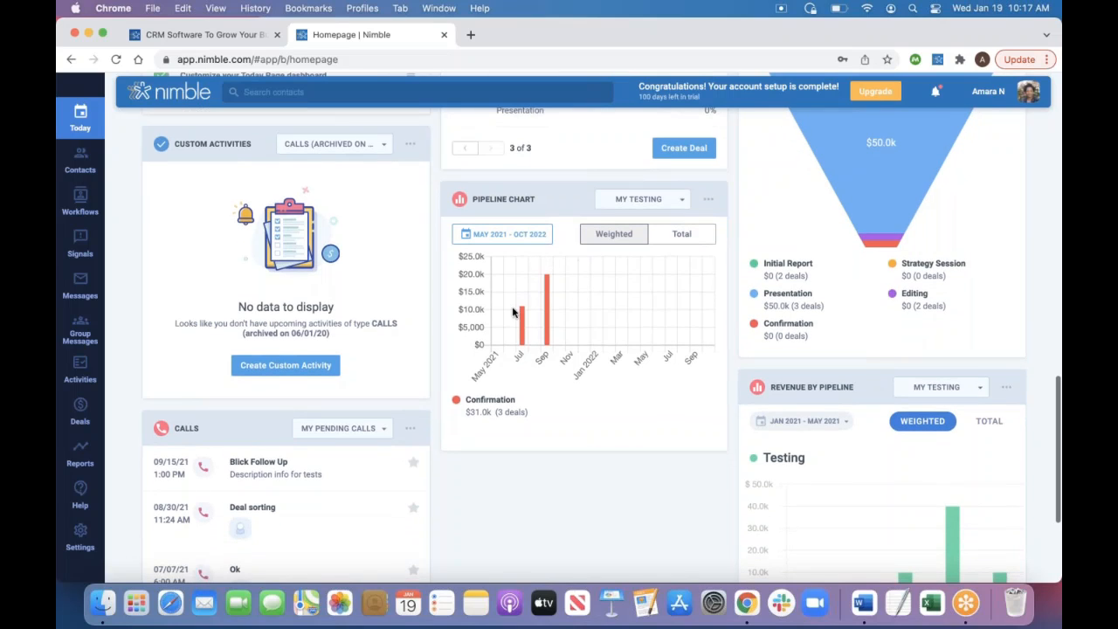
mouse_move(545, 339)
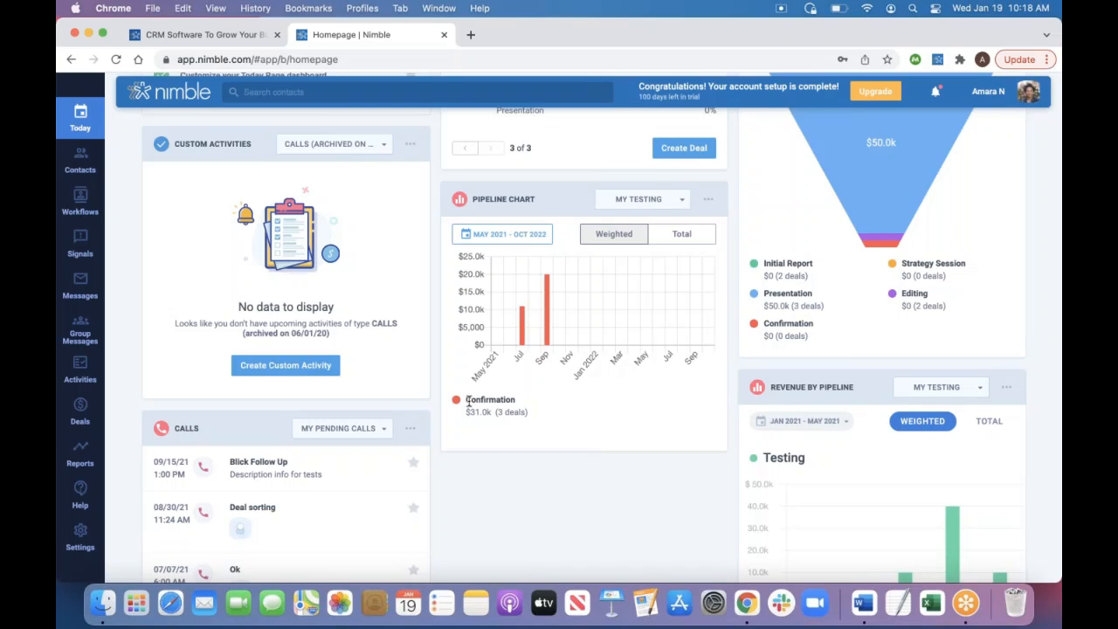
scroll(777, 449, down, 2)
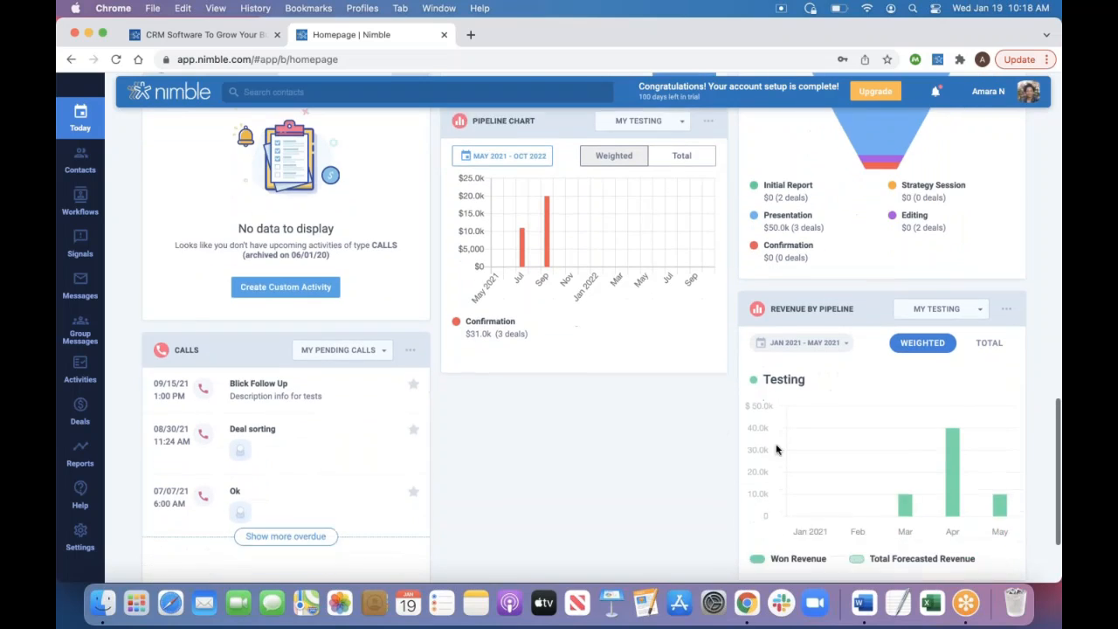
scroll(776, 449, down, 1)
mouse_move(950, 480)
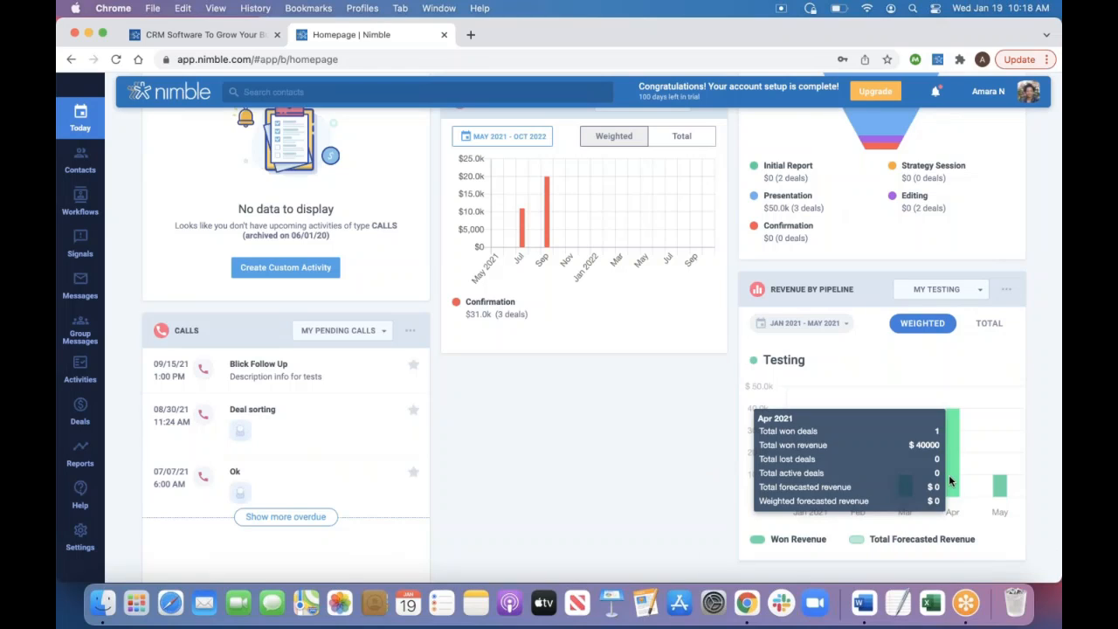
mouse_move(1001, 490)
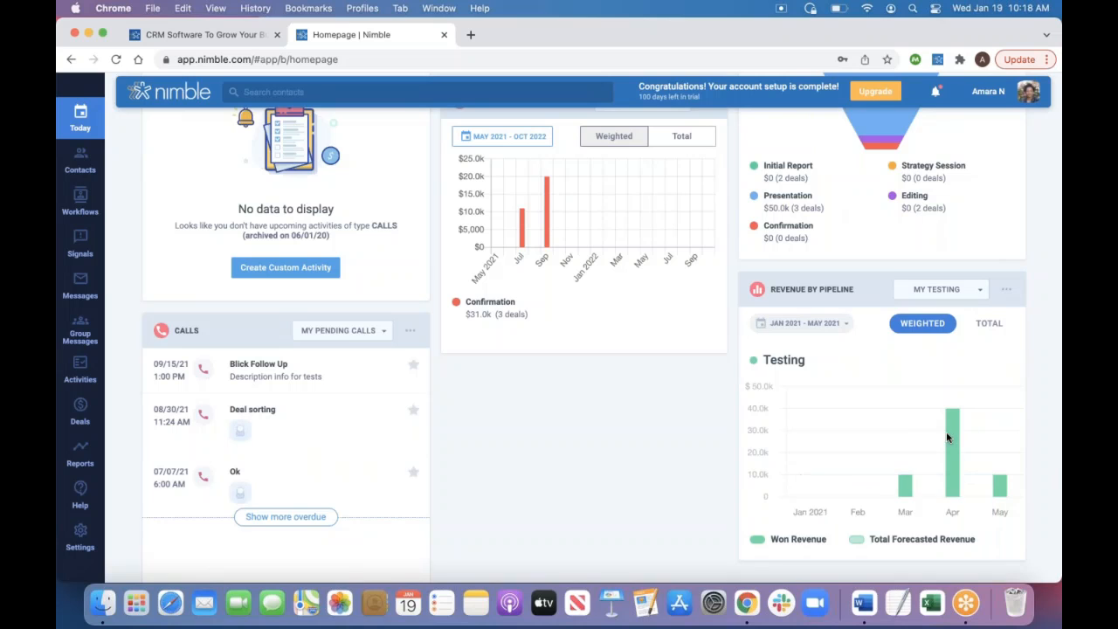
View the reminder frequency choices for the second contact in the Stay in Touch widget and reset that contact's overdue reminder.
scroll(1051, 351, up, 15)
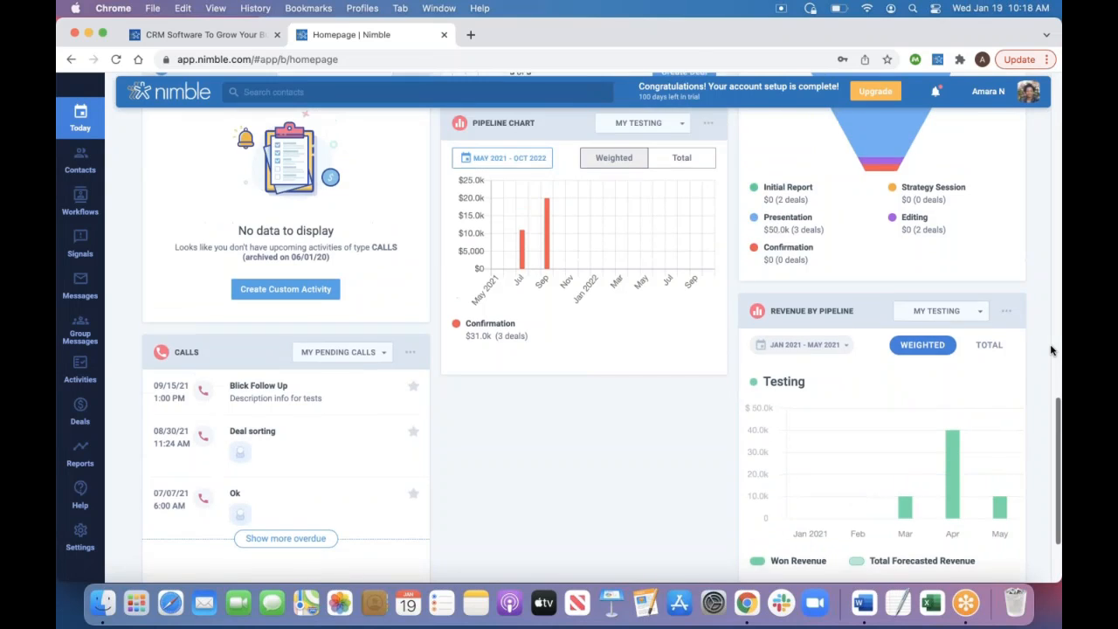
scroll(1051, 350, up, 4)
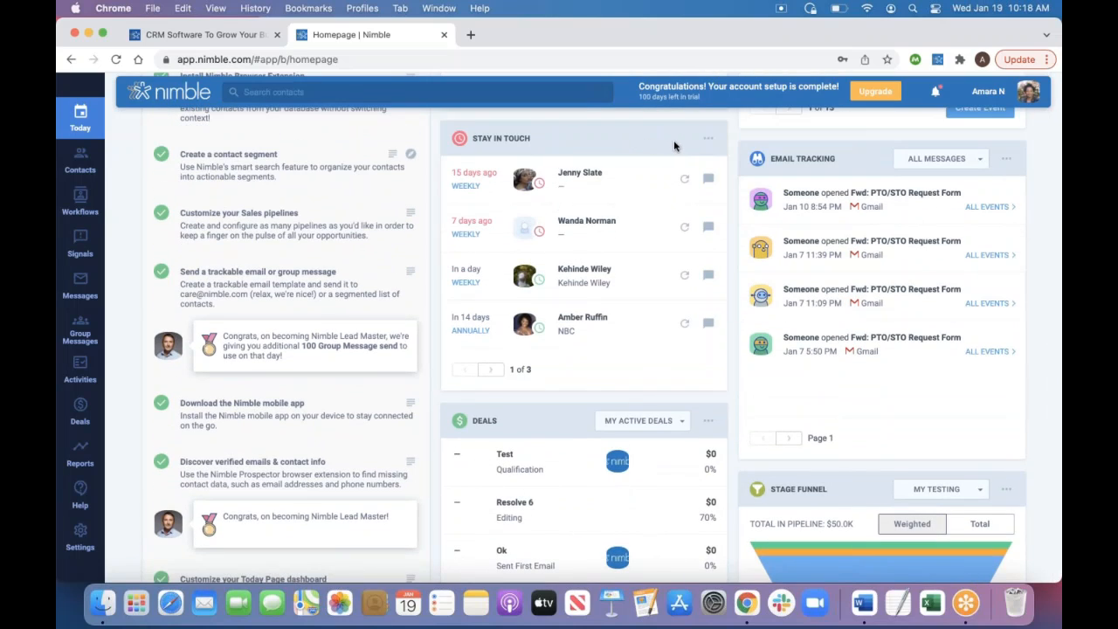
click(489, 237)
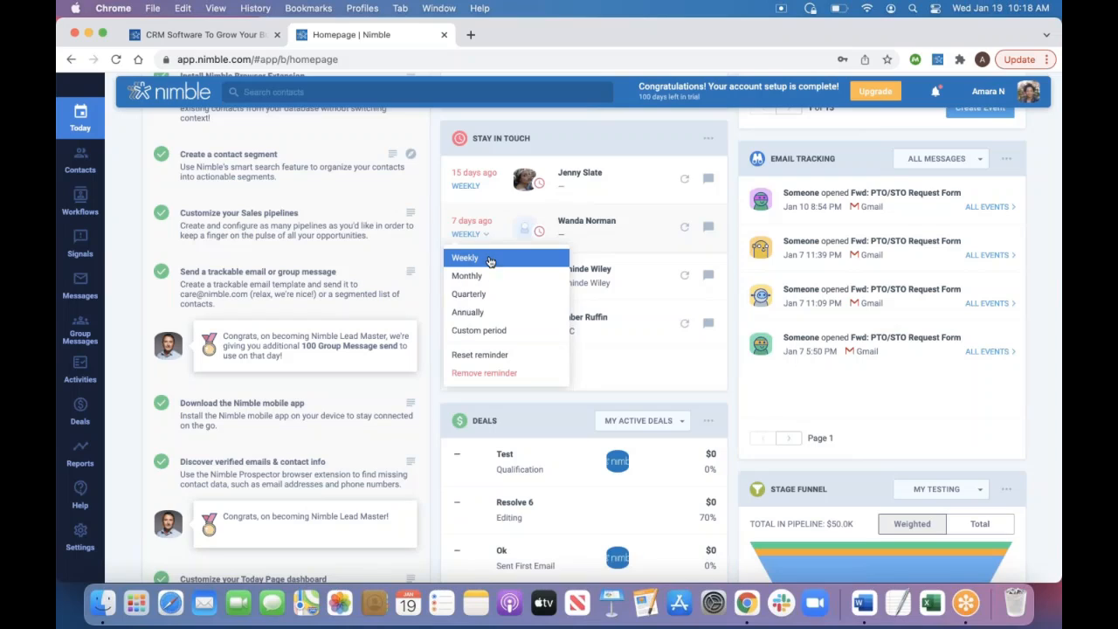
click(605, 385)
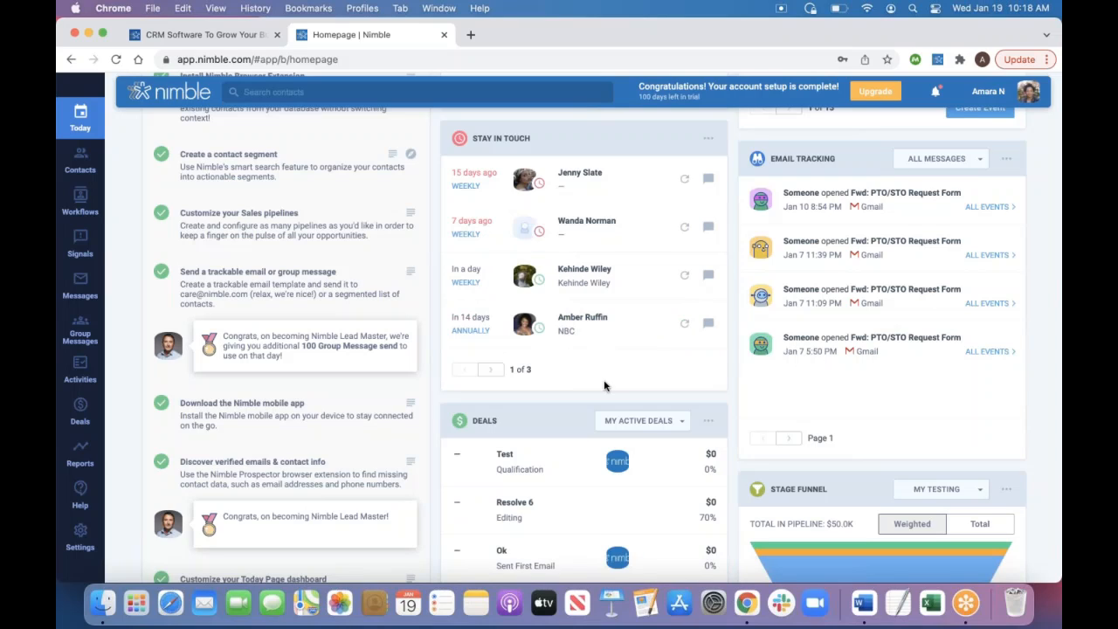
click(685, 228)
Filter the Email Tracking widget by Single Messages and then by Group Messages, leaving Group Messages selected.
click(909, 163)
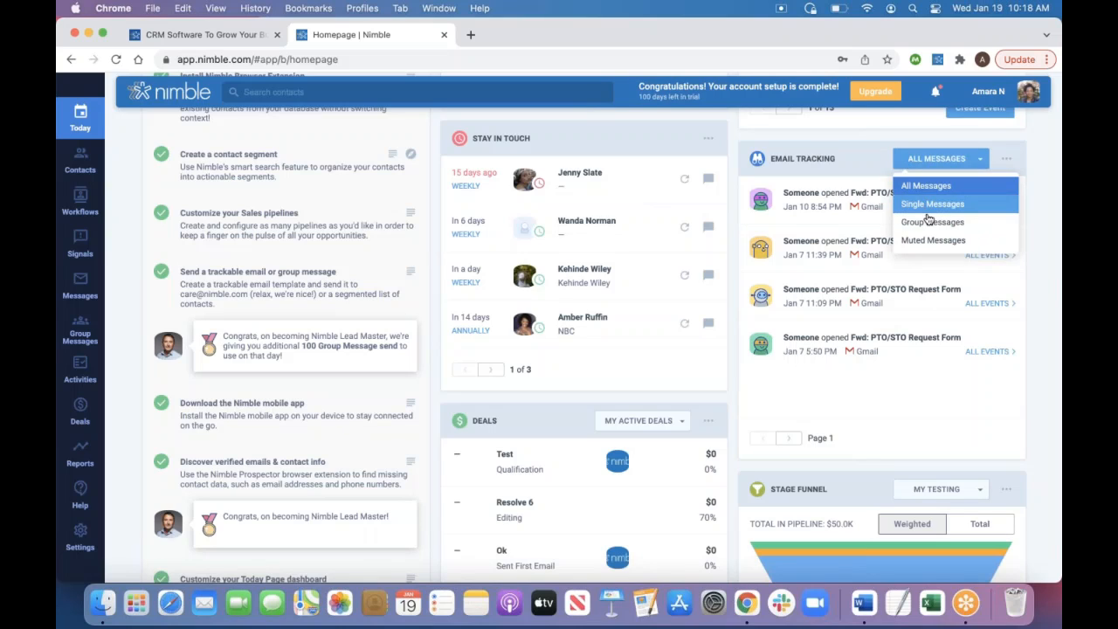
click(926, 204)
click(934, 158)
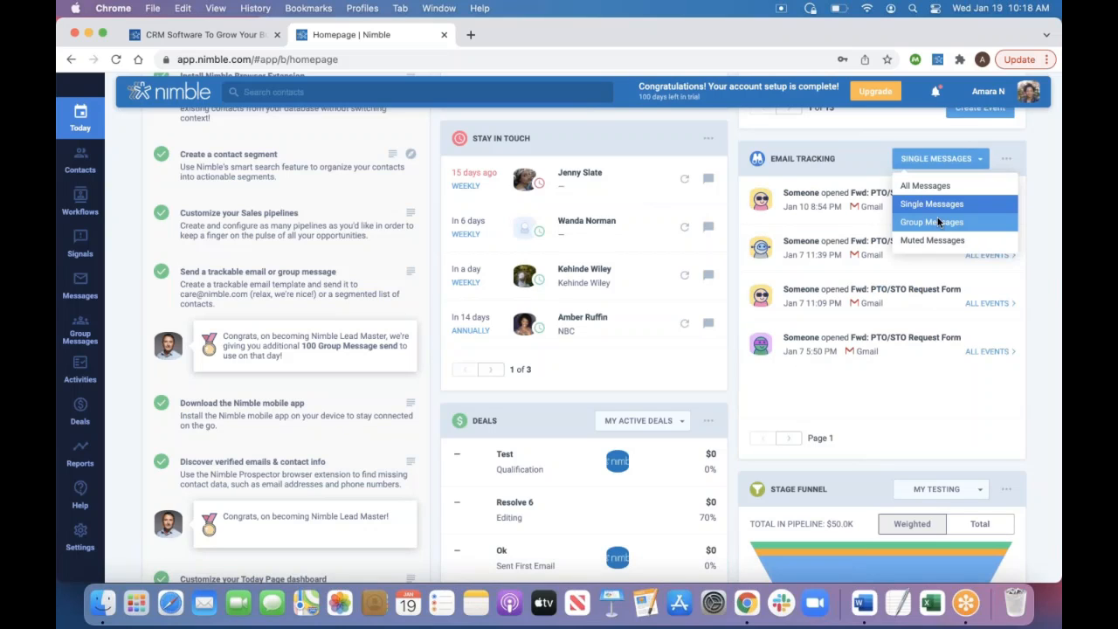
click(932, 222)
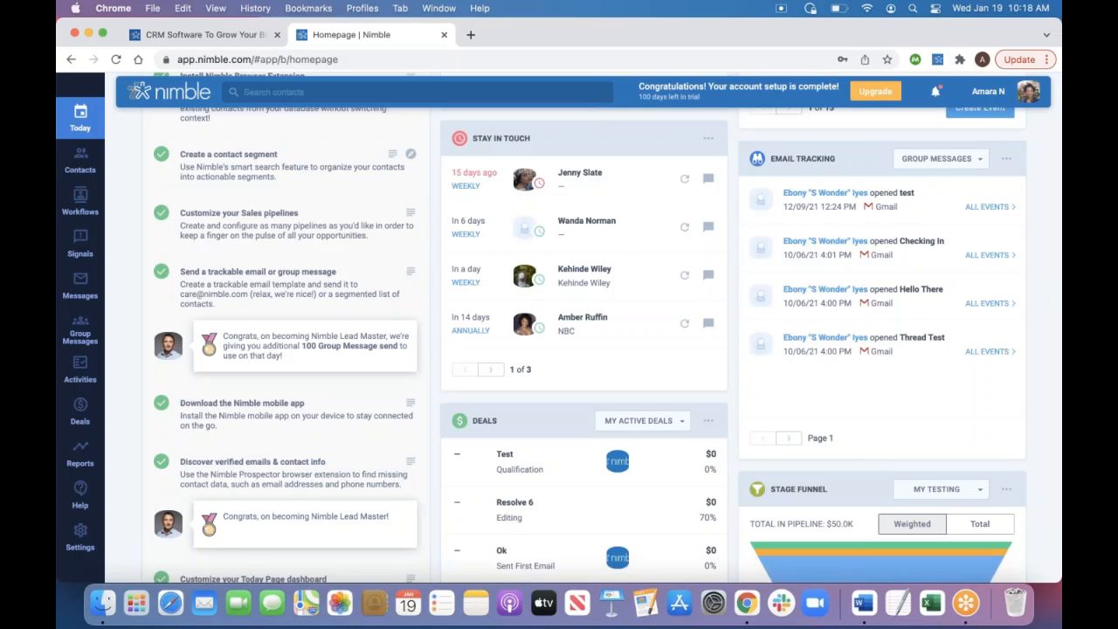
click(948, 159)
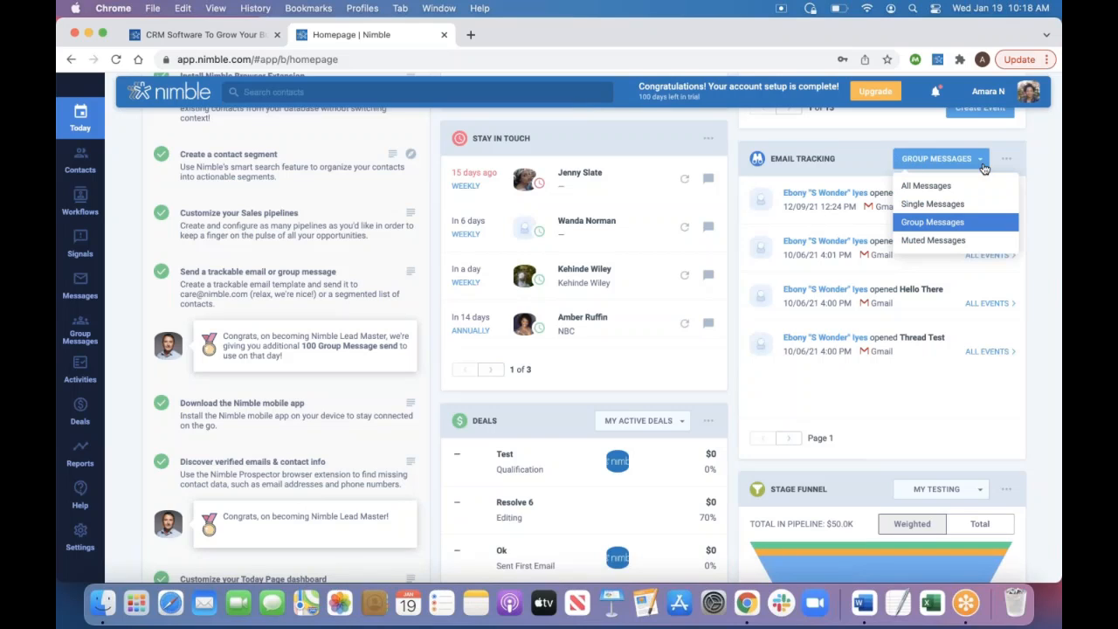
click(1055, 194)
Review the widgets available to add to the Today page in Manage Widgets, and close the settings without adding any.
scroll(948, 266, up, 10)
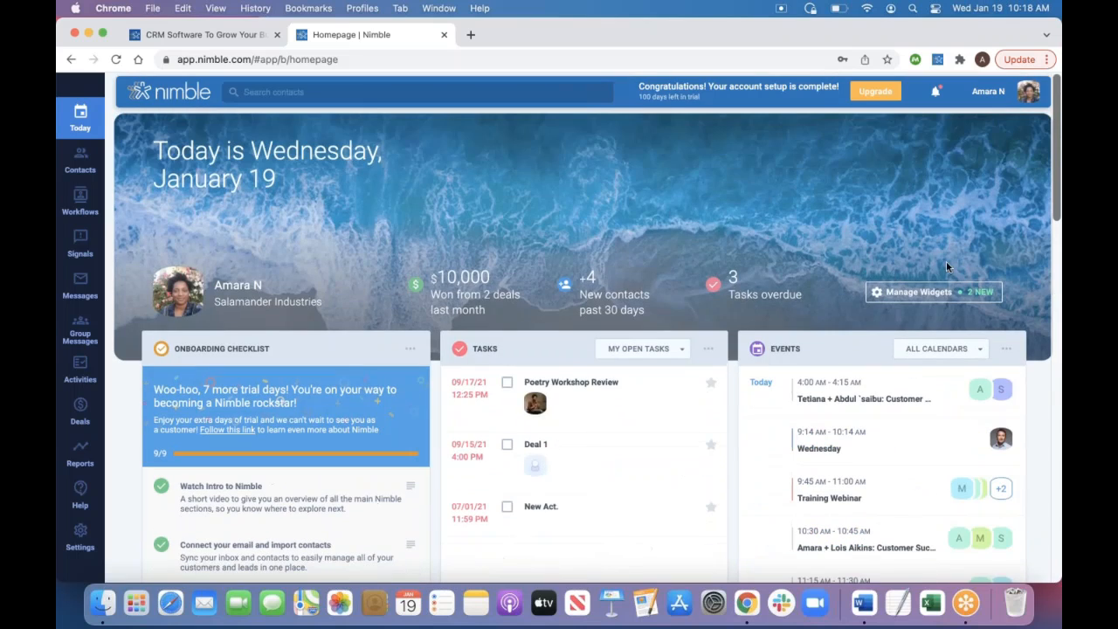
click(912, 293)
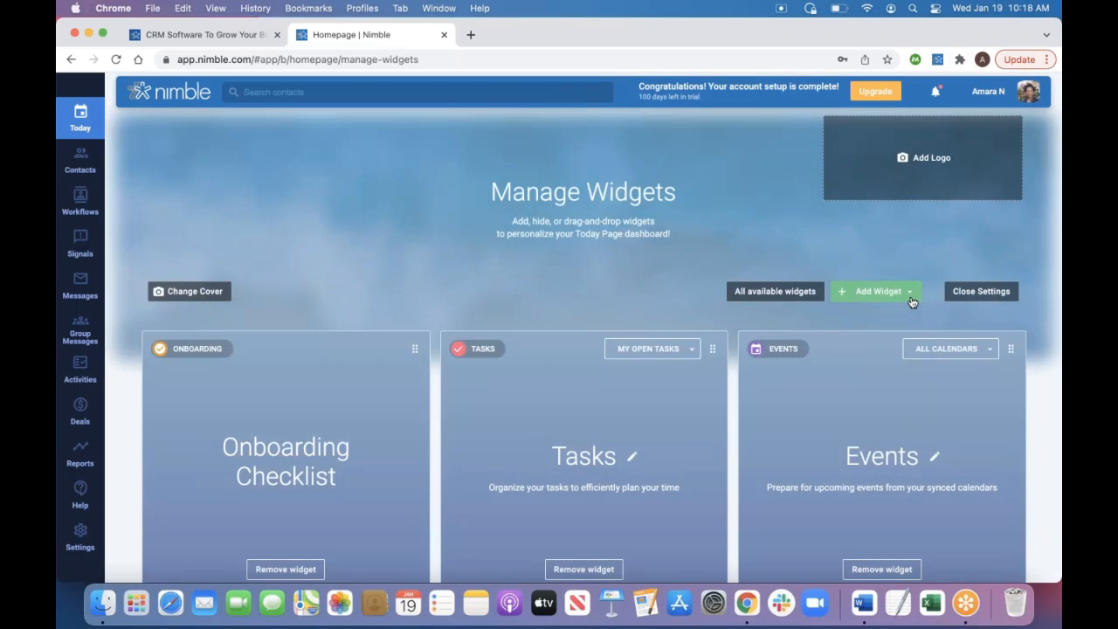
click(863, 297)
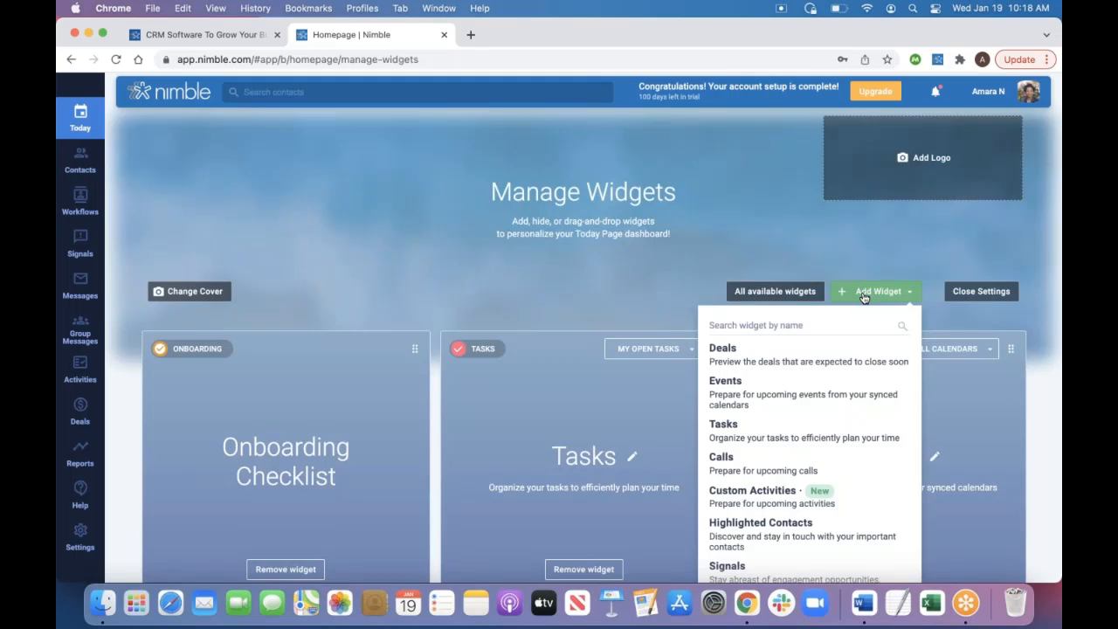
scroll(863, 301, down, 1)
scroll(821, 393, down, 2)
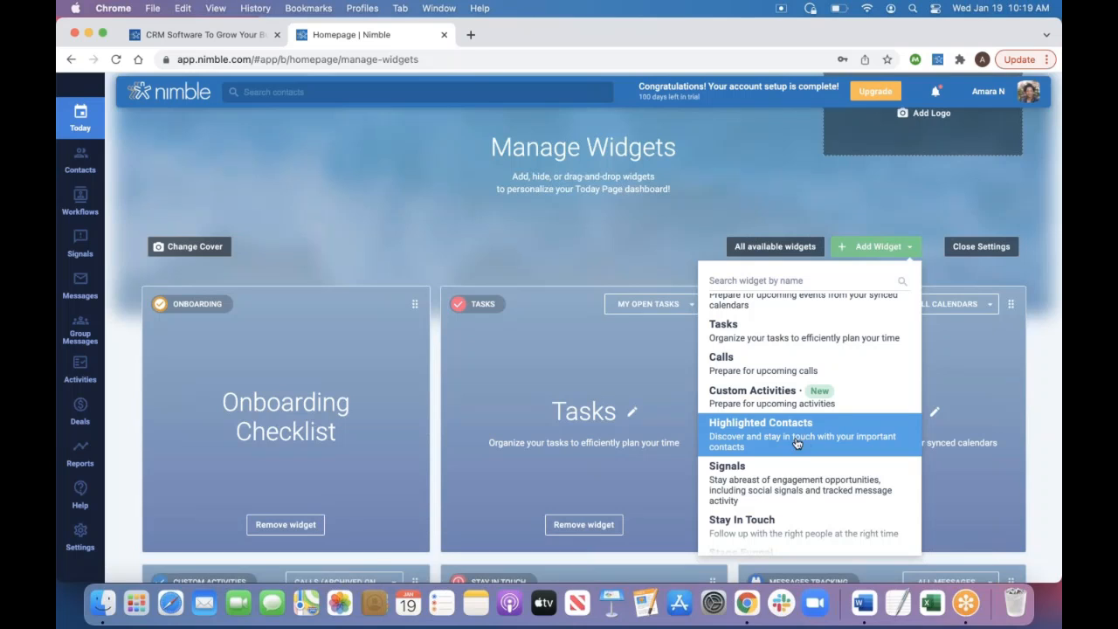
click(971, 245)
click(972, 245)
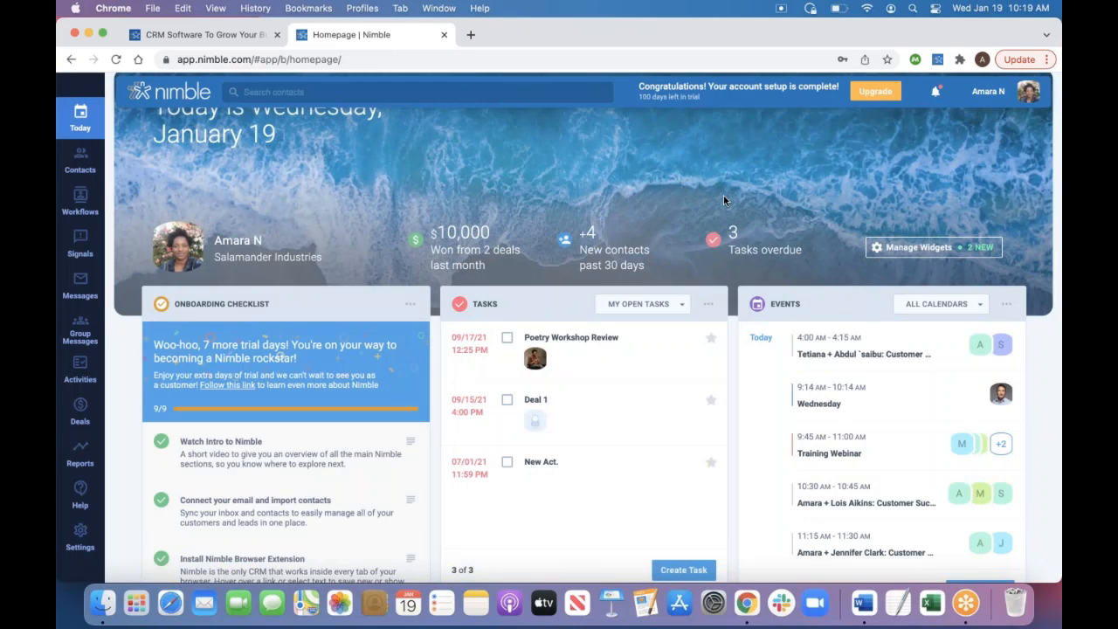
Open the contact list and select the first Recently Viewed contact to show the bulk actions.
click(78, 165)
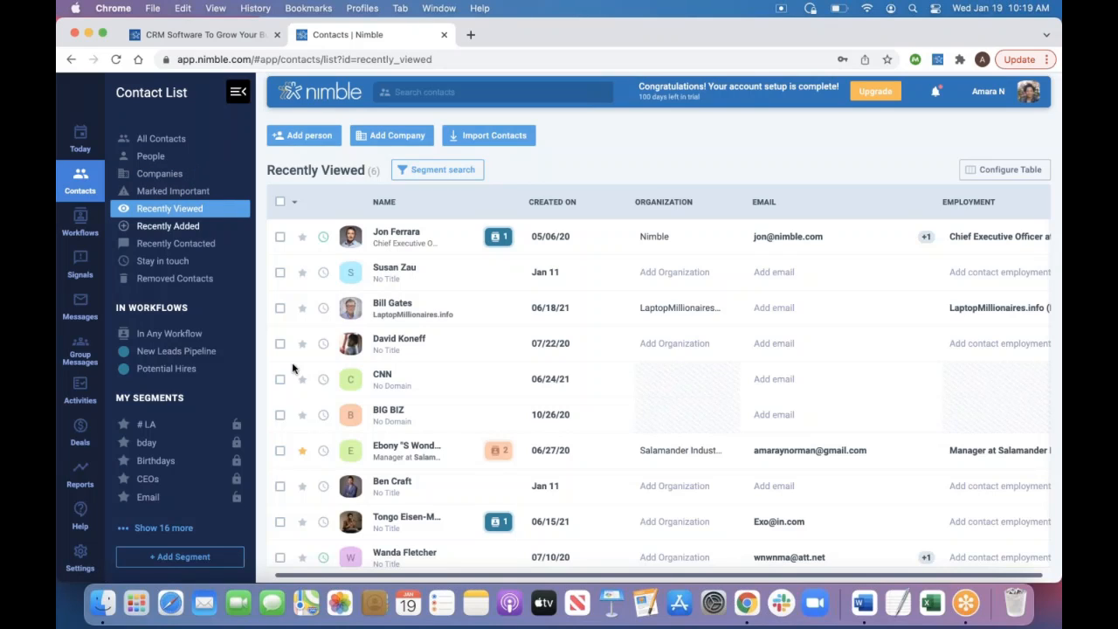
click(301, 455)
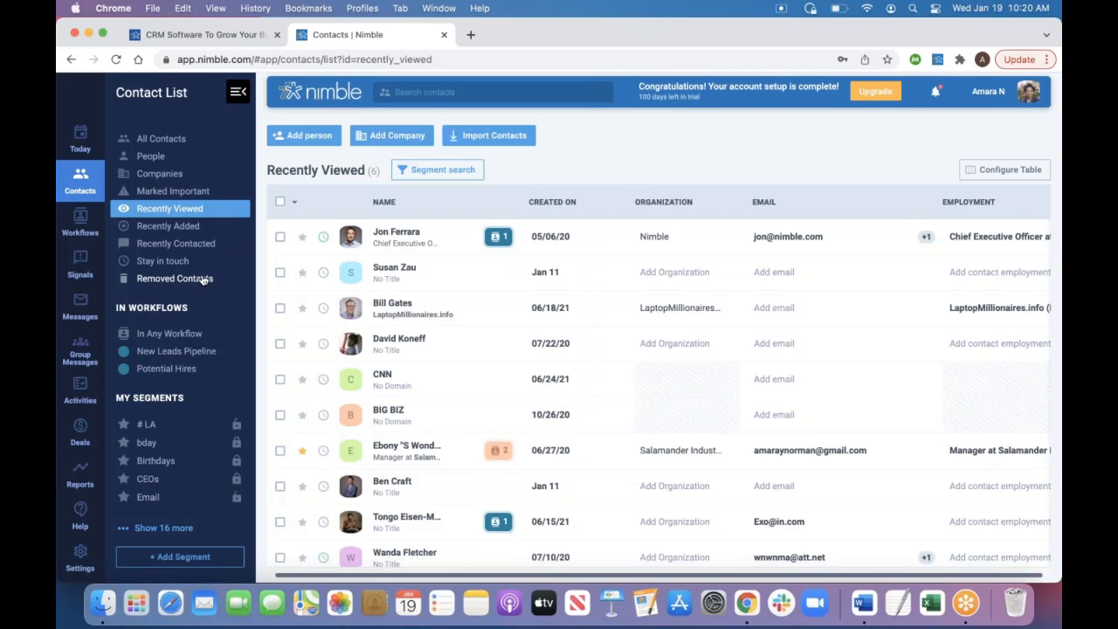
click(280, 236)
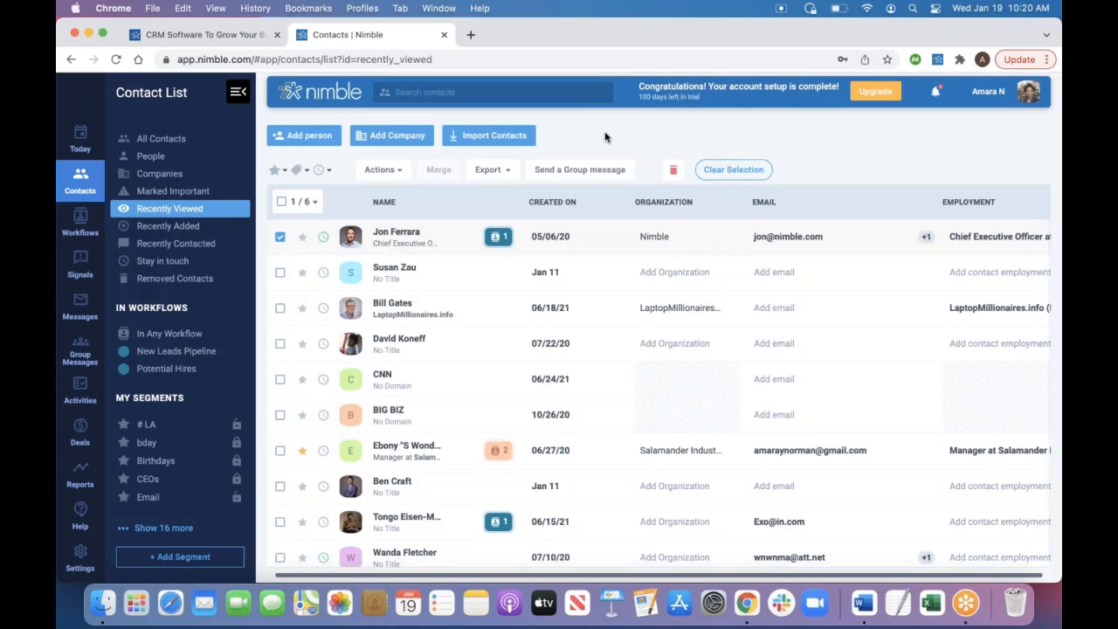
Open the first Recently Viewed contact's record, view its blank note form, and show only the Notes interactions.
click(385, 234)
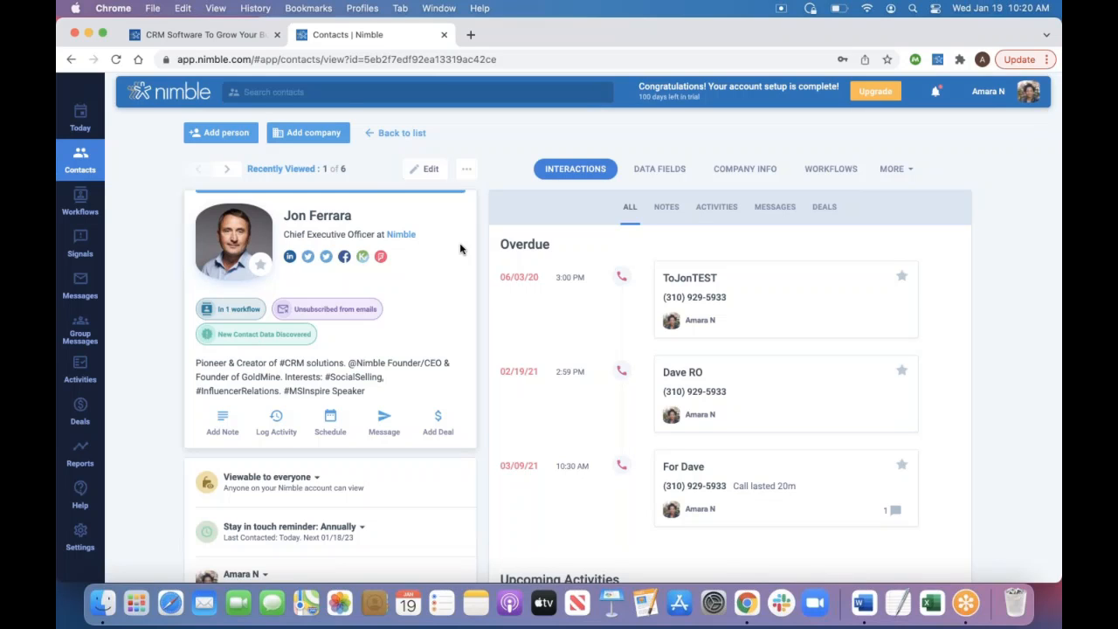
scroll(460, 249, down, 2)
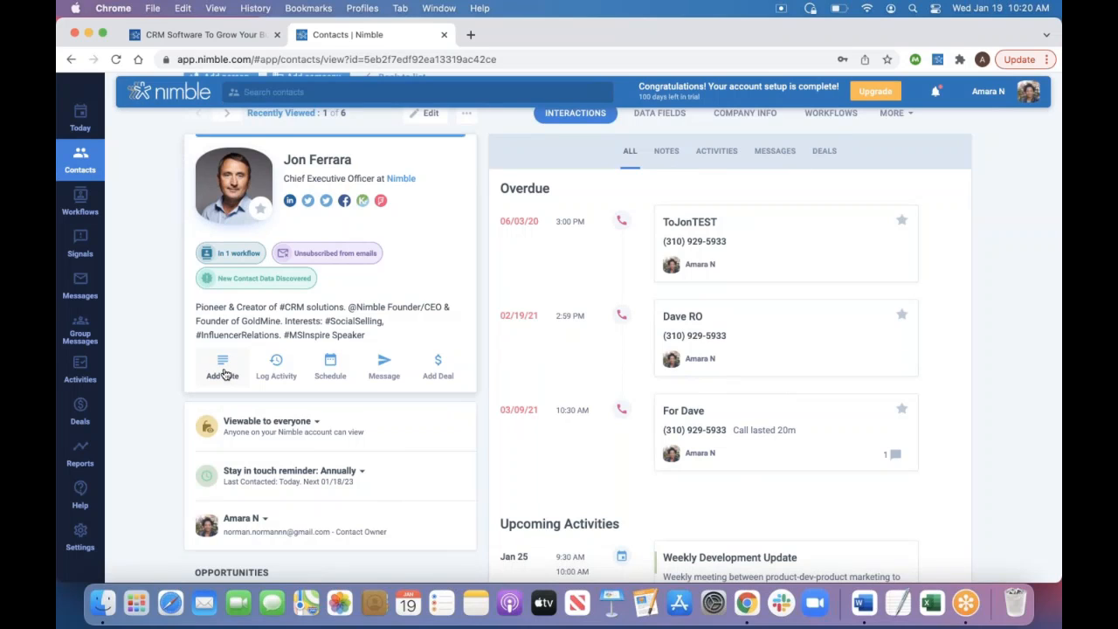
click(223, 370)
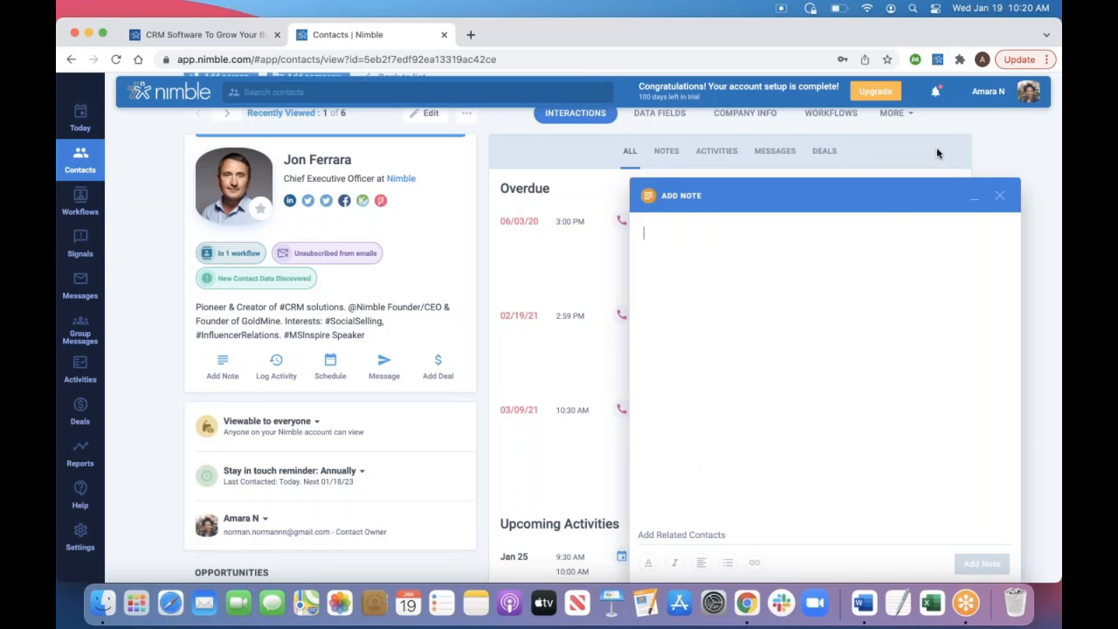
click(1001, 196)
click(667, 152)
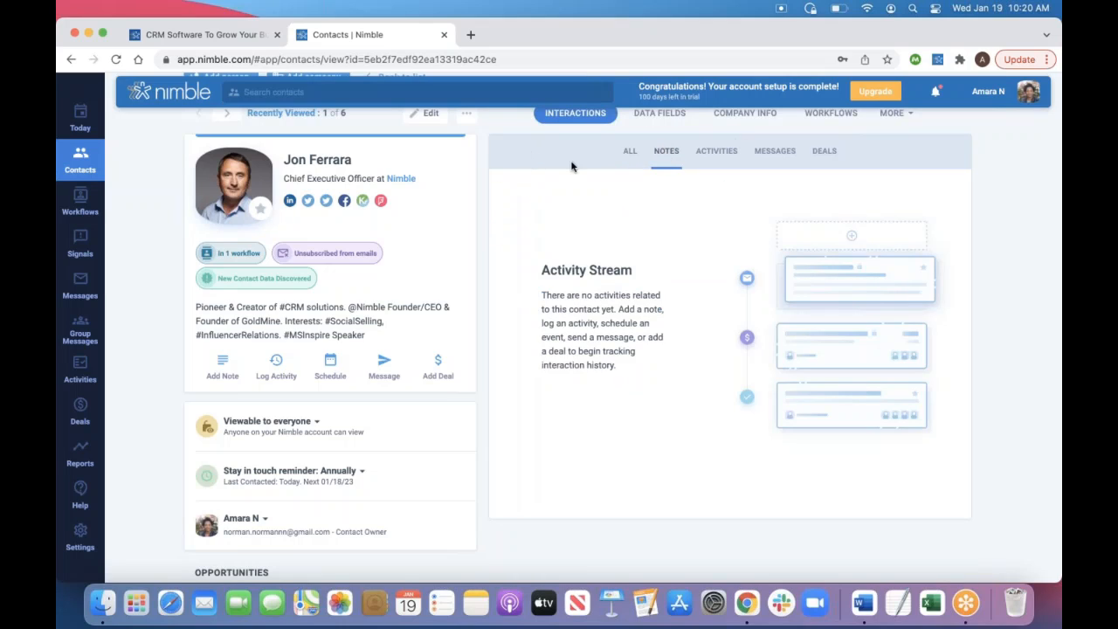
Review the Event form and the custom activity types in the contact's Log Activity window, and close it without saving.
click(276, 367)
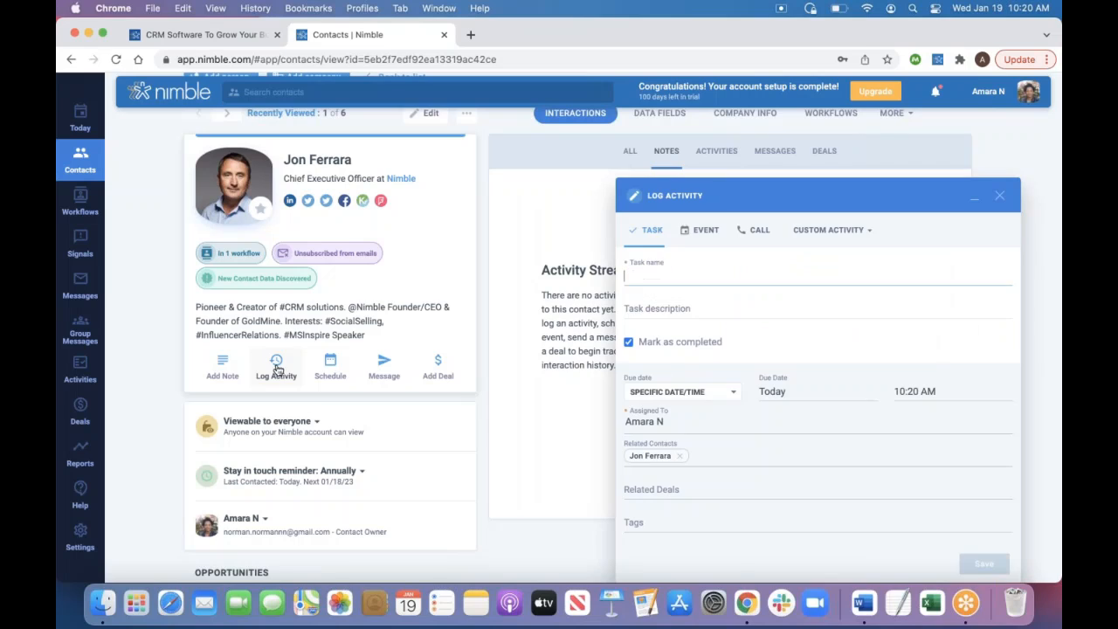
double_click(704, 232)
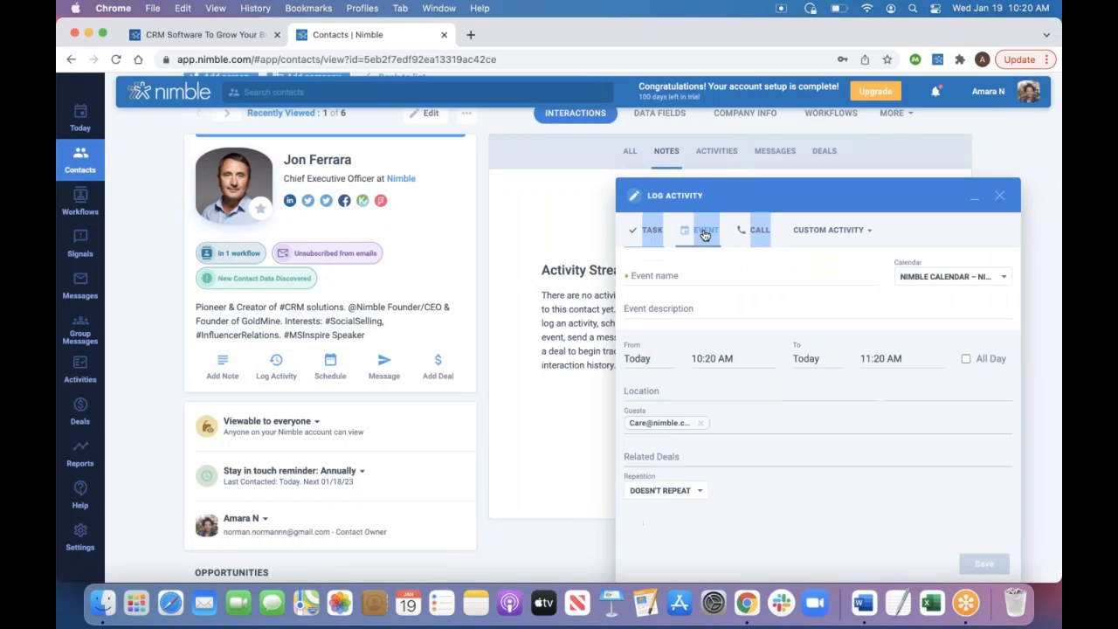
click(939, 276)
click(926, 227)
click(839, 231)
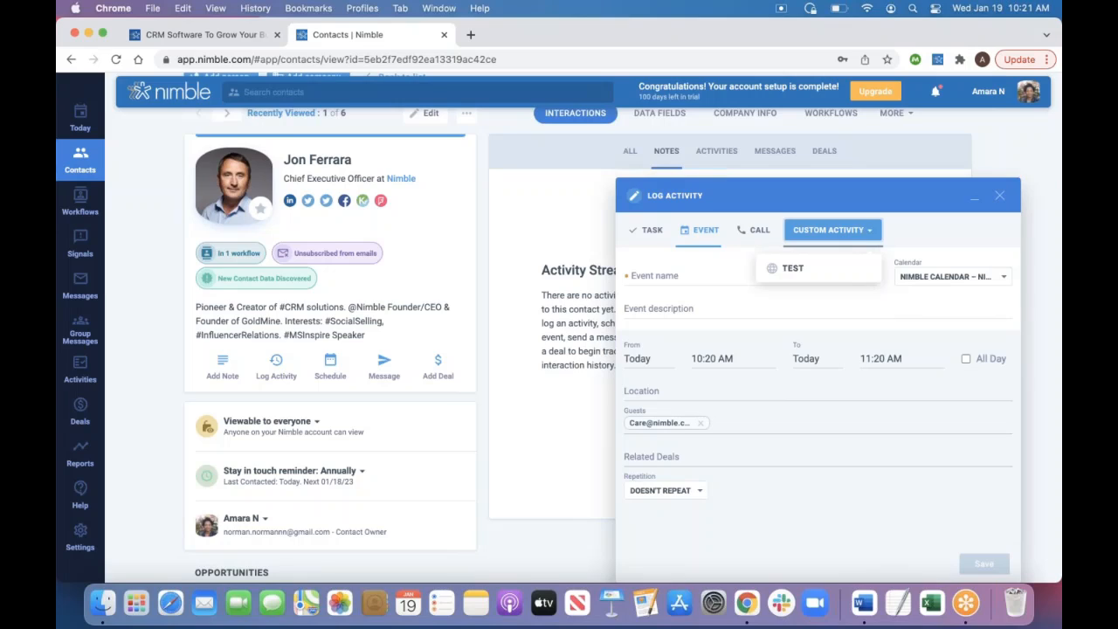
click(946, 228)
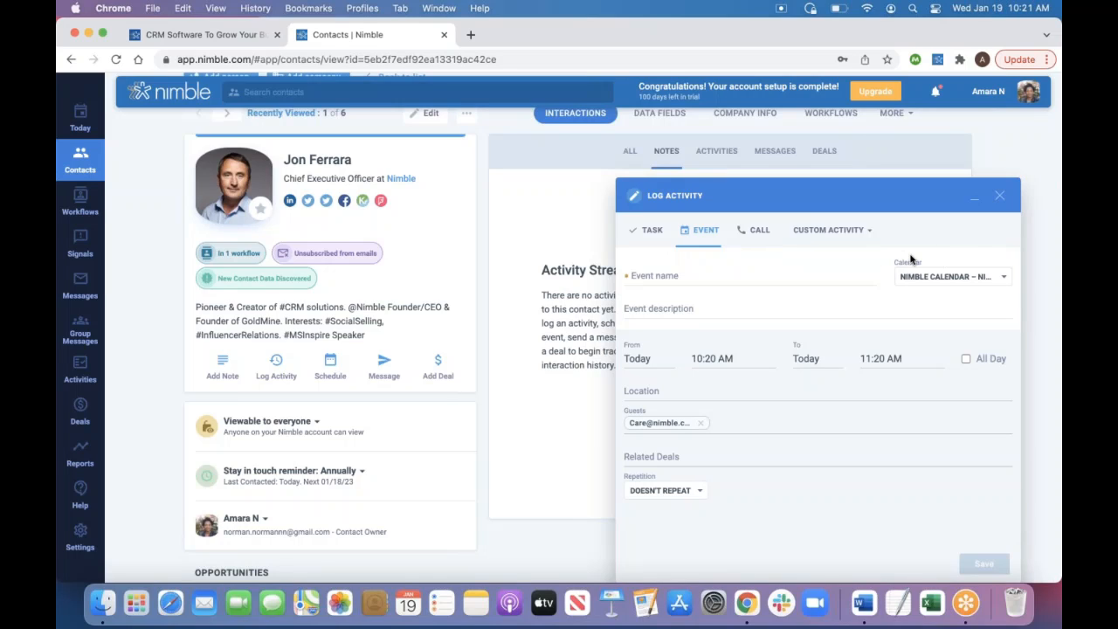
click(999, 196)
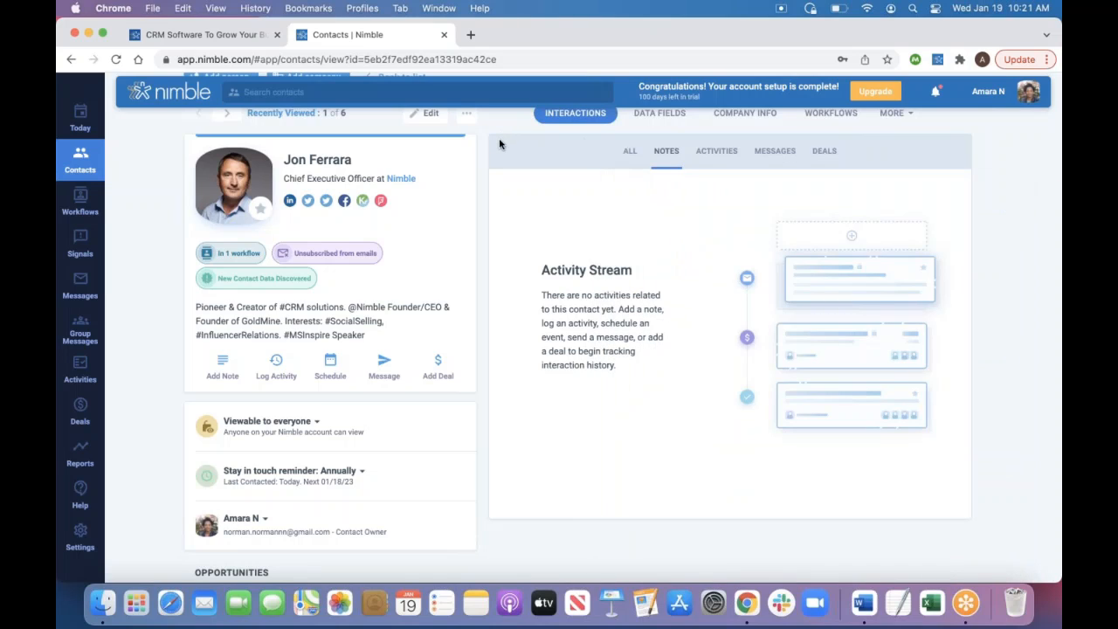
View the contact's message channels, and open a blank deal form to view its Probability choices.
click(382, 376)
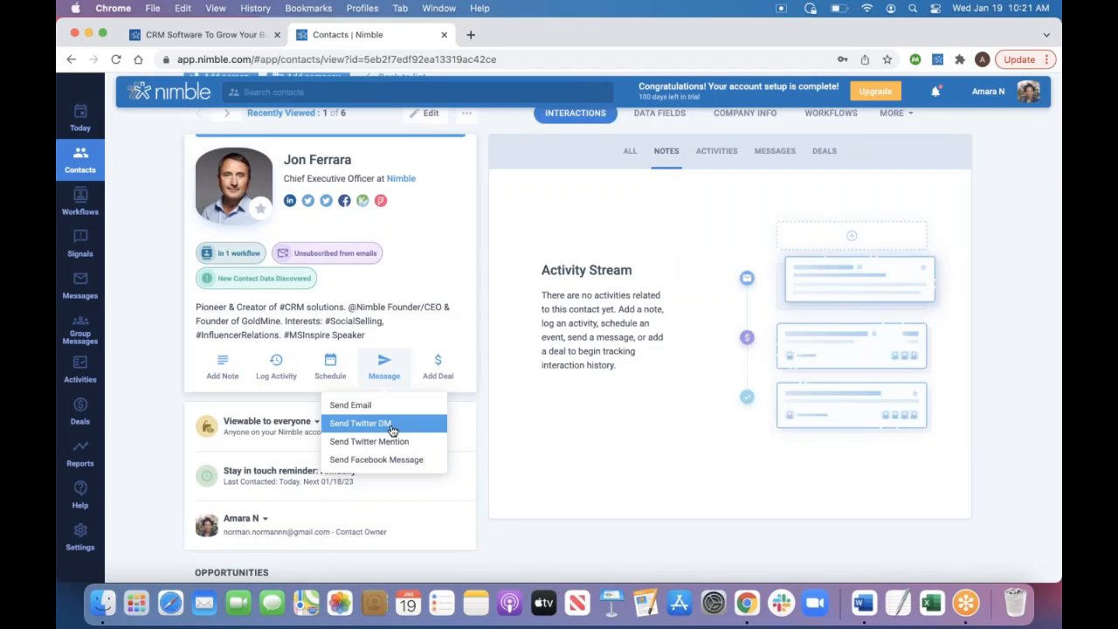
click(437, 371)
click(437, 371)
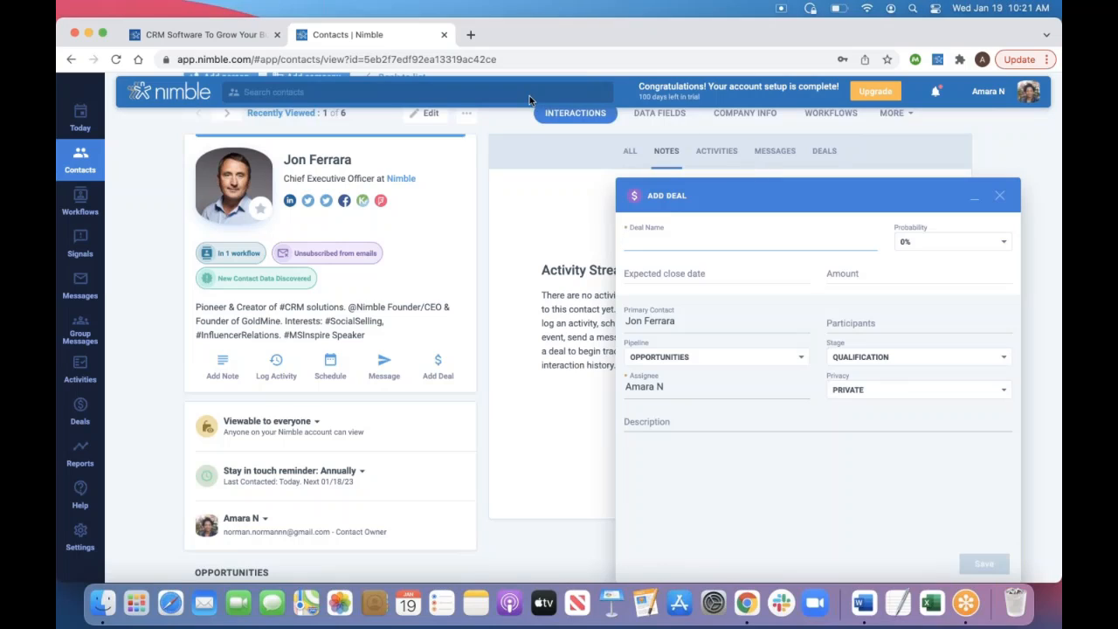
click(698, 330)
click(717, 240)
click(928, 249)
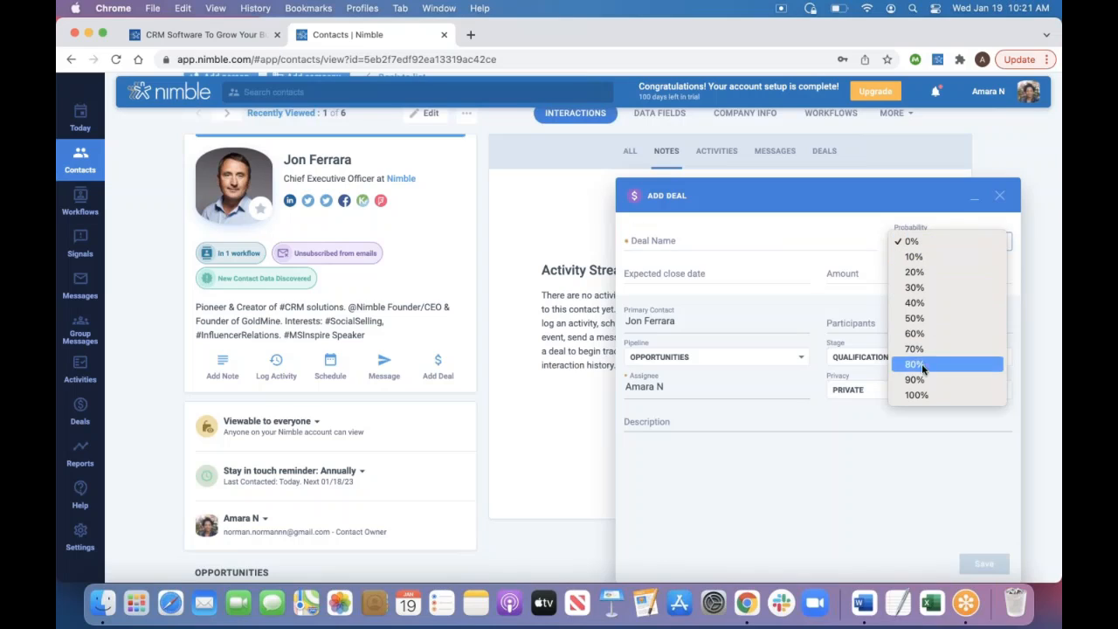
click(930, 207)
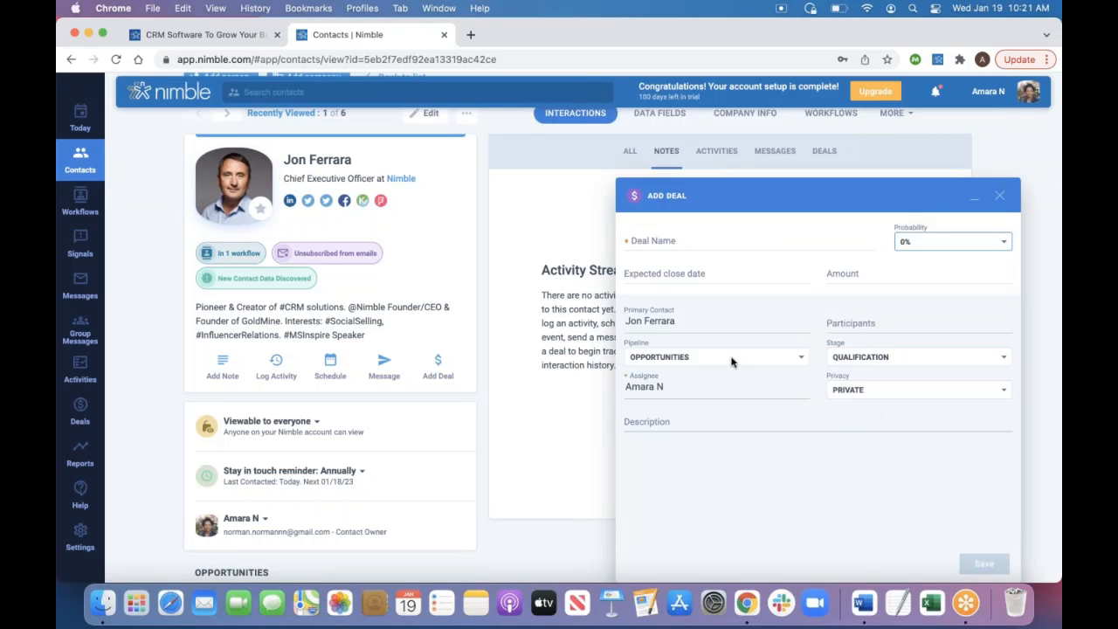
Review the new deal's Pipeline, Stage and Privacy choices, and close the form without saving.
click(768, 356)
click(908, 357)
click(913, 356)
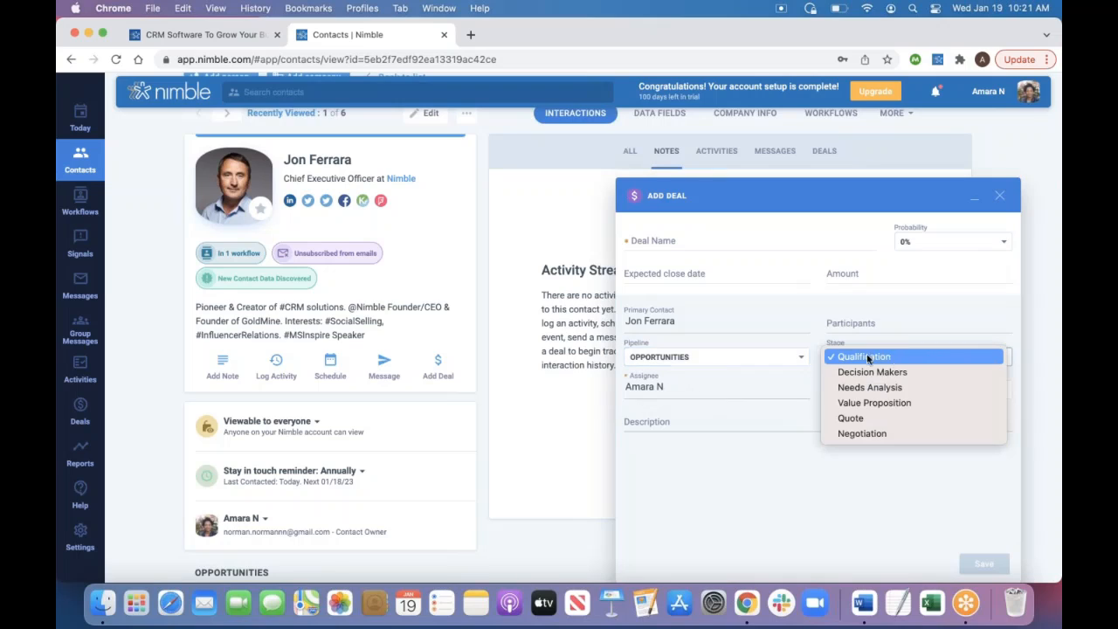
click(921, 355)
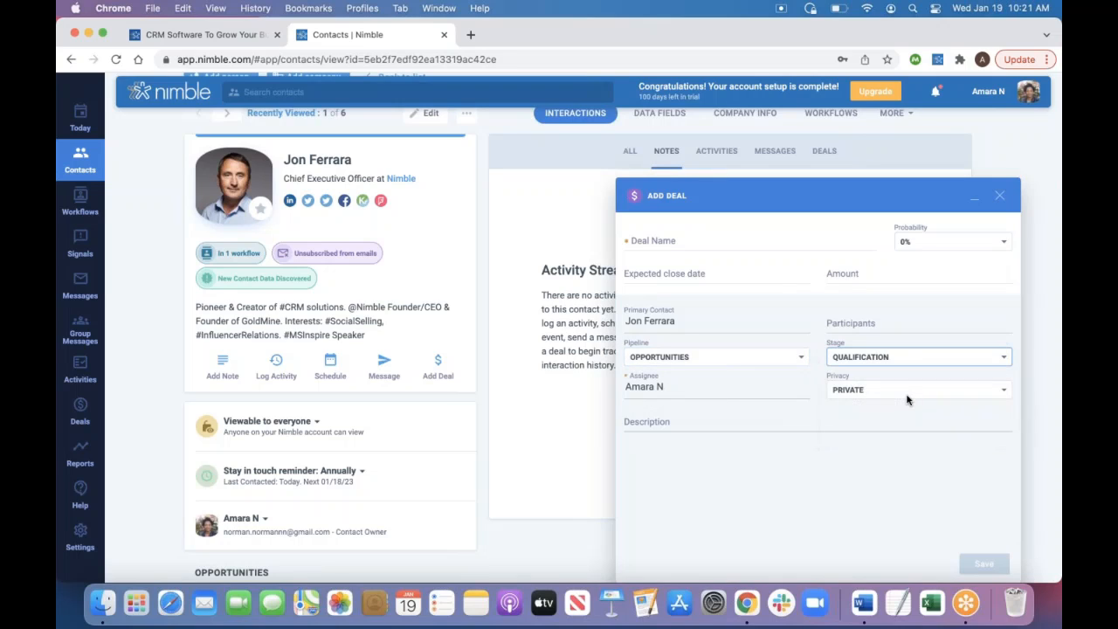
click(907, 395)
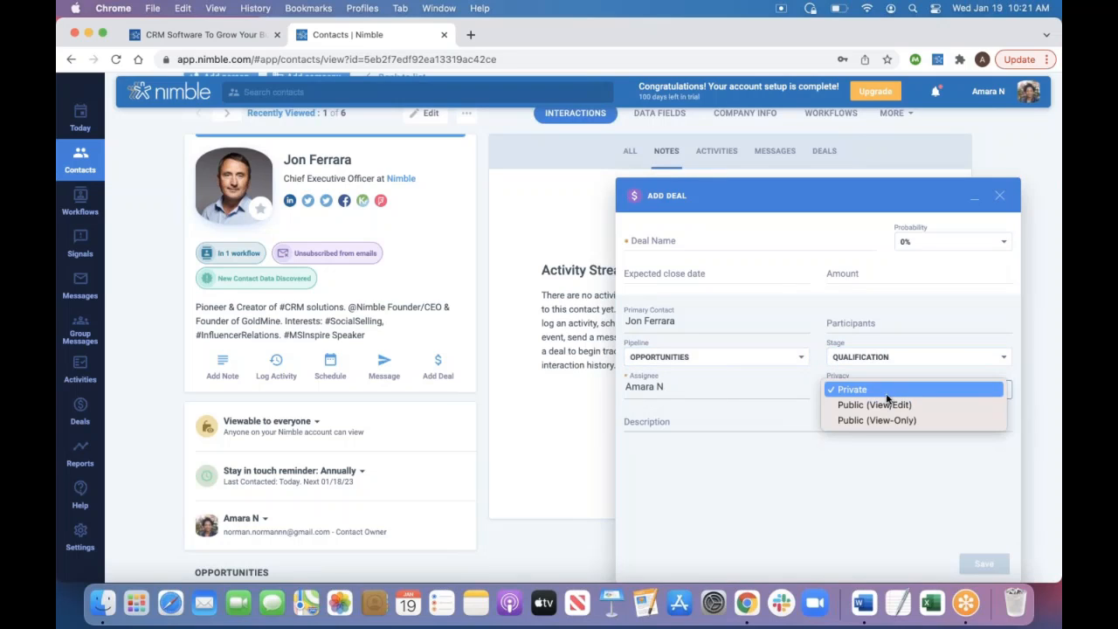
click(993, 200)
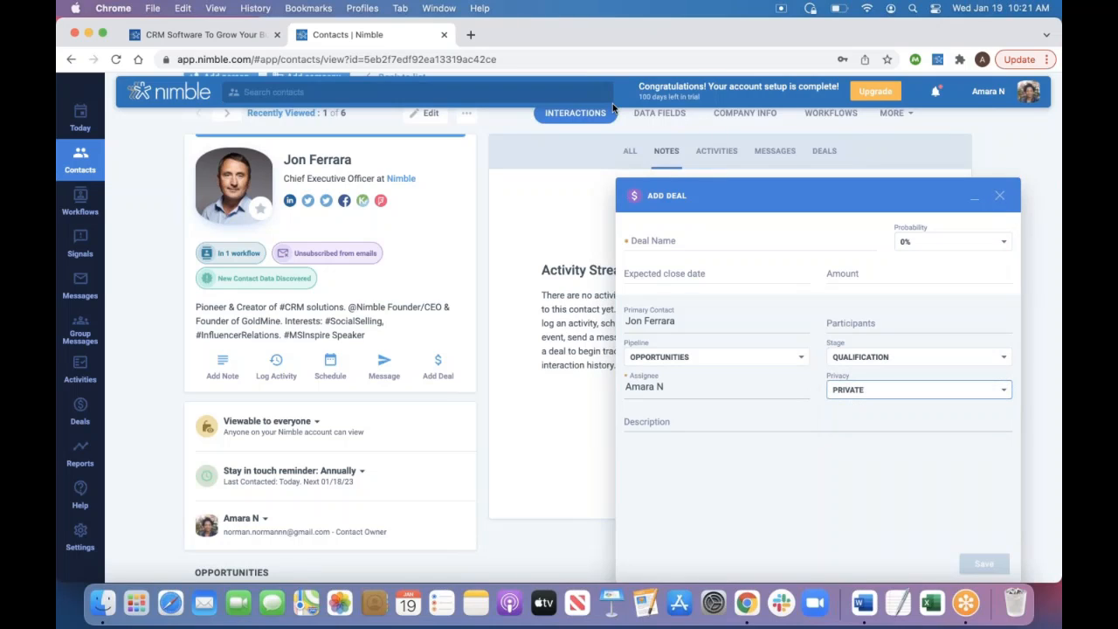
click(1001, 197)
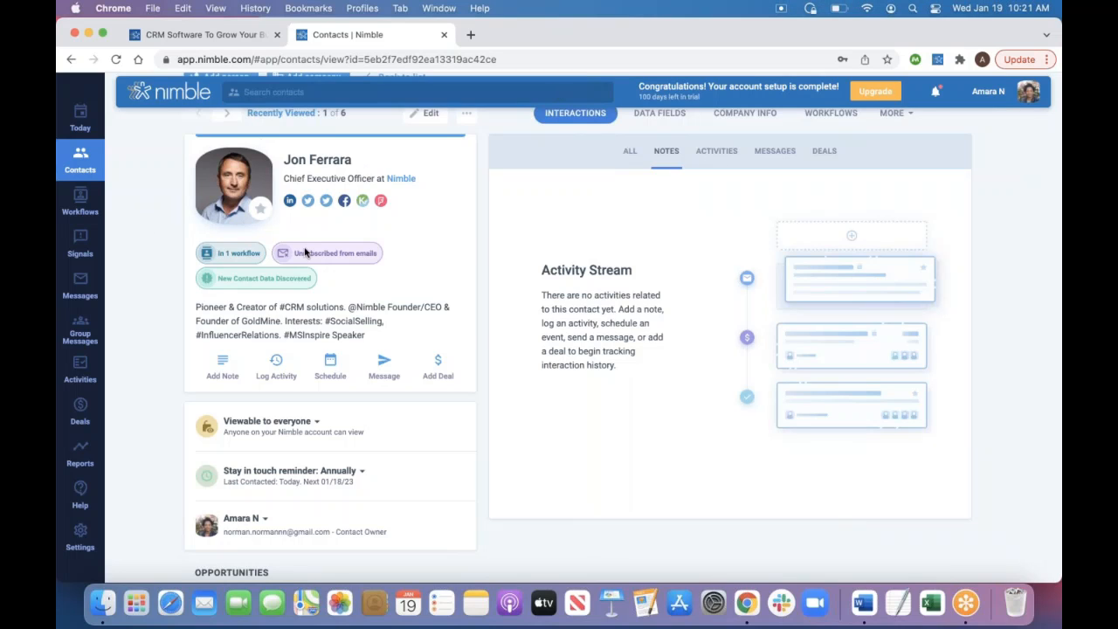
View the privacy options for the contact record and leave Viewable to everyone selected.
scroll(305, 259, down, 2)
click(305, 393)
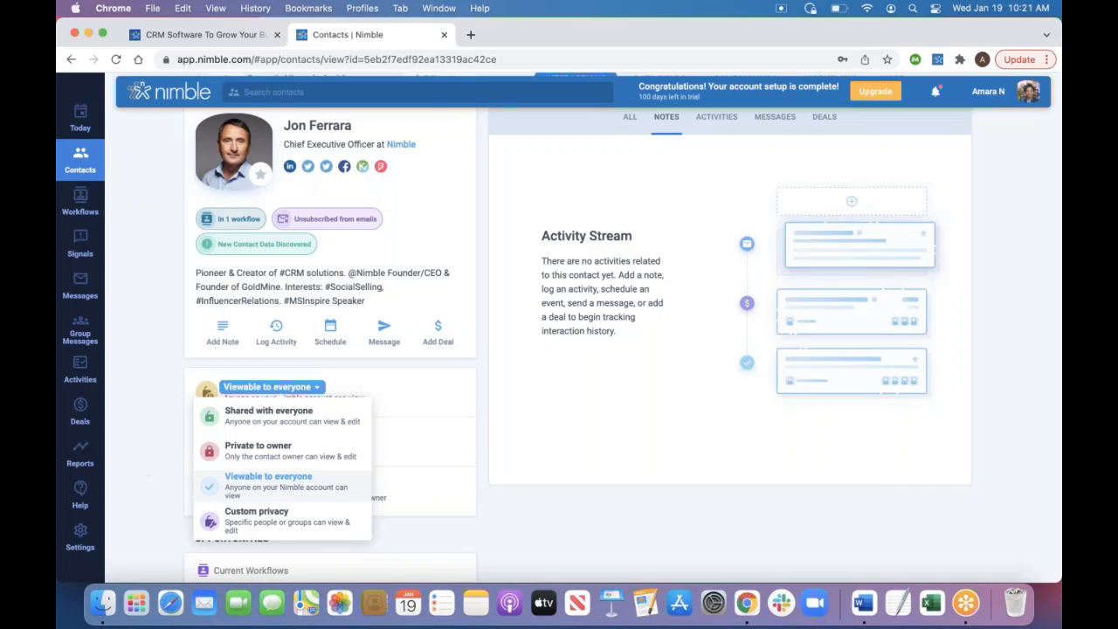
click(161, 486)
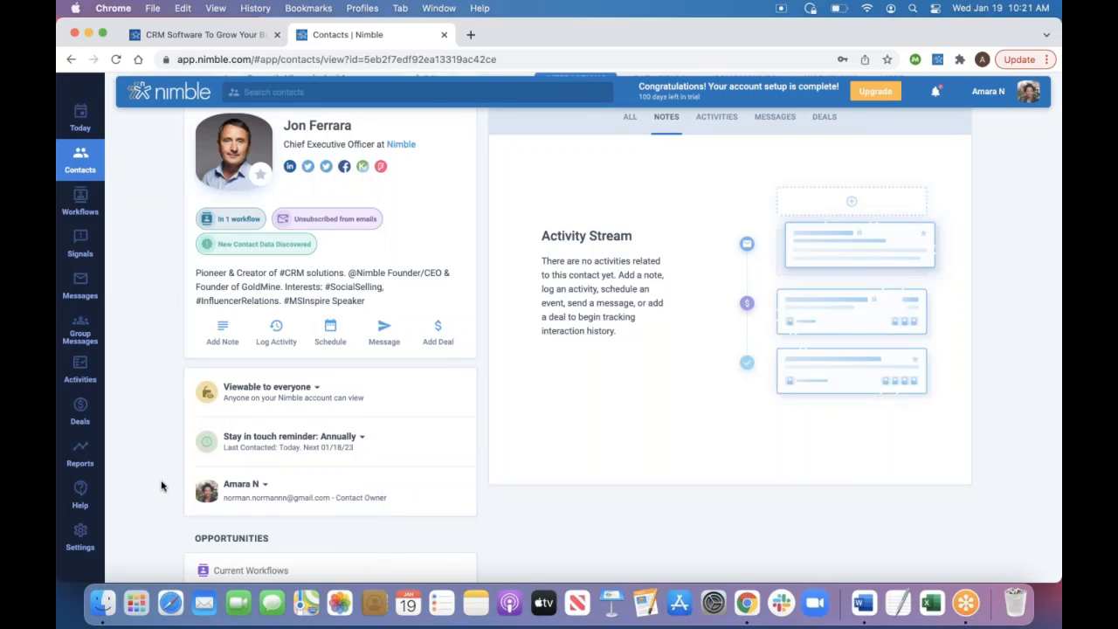
View the stay in touch reminder intervals and the custom period dialog, and close it without setting a reminder.
click(325, 441)
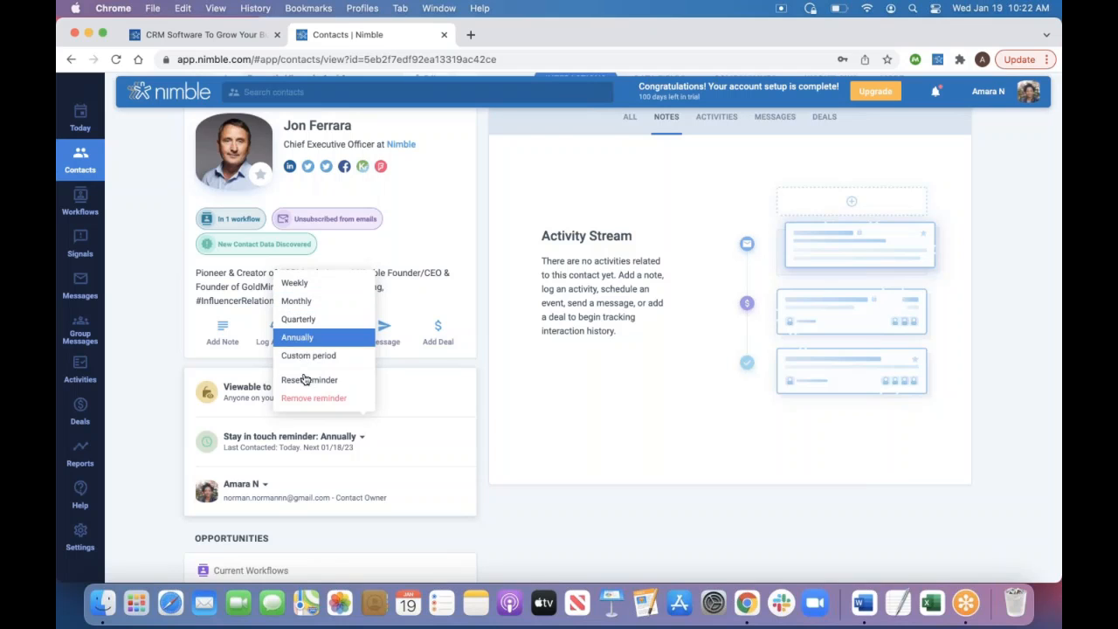
click(303, 442)
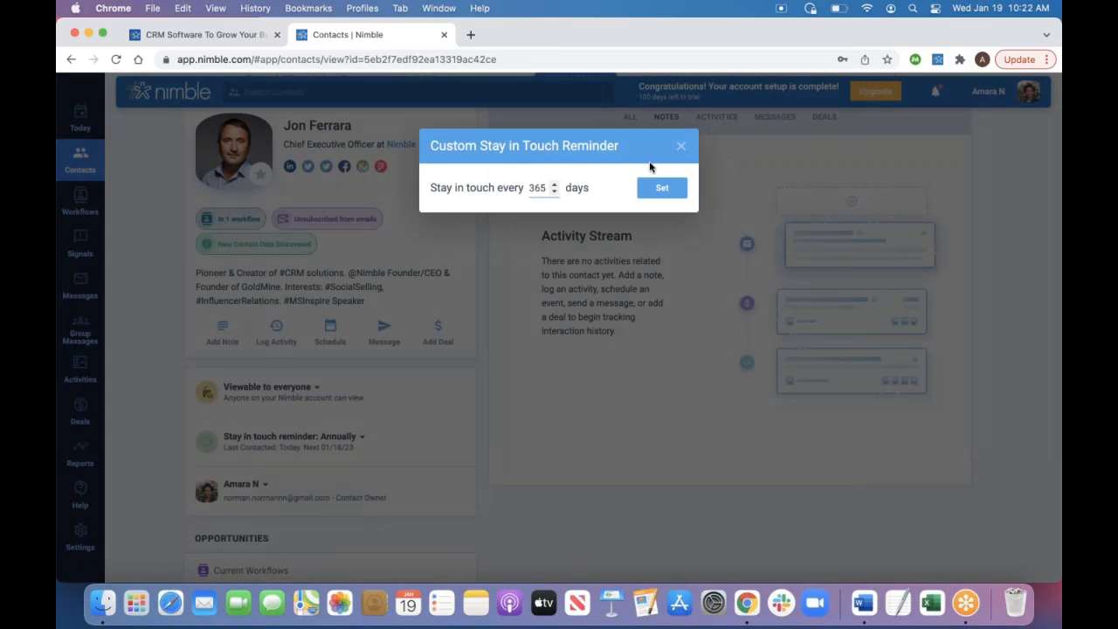
click(676, 150)
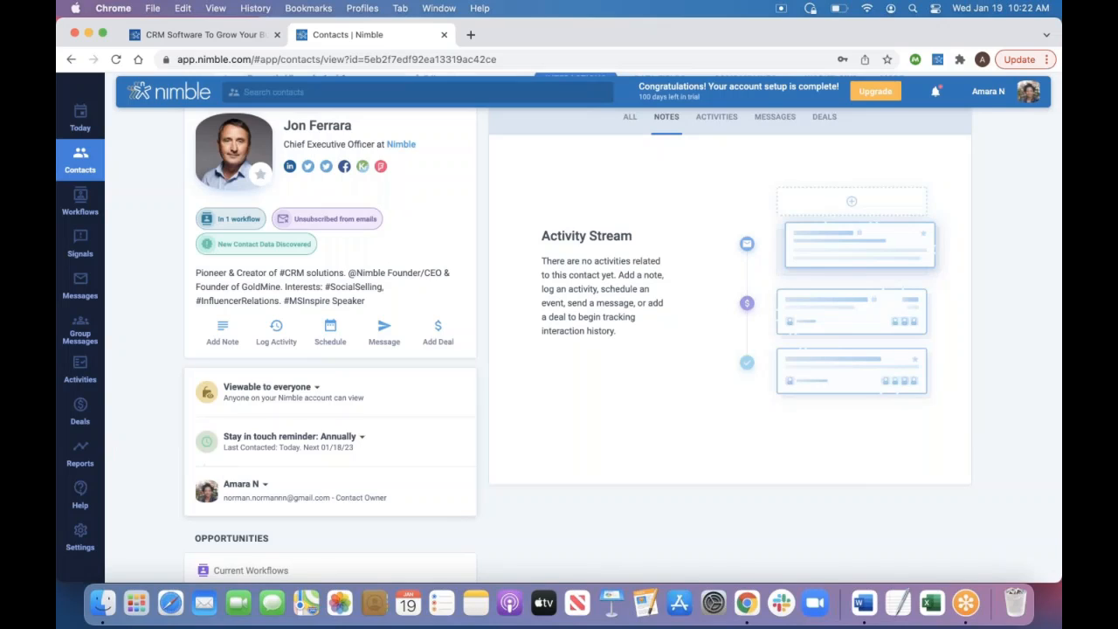
View the users available as contact owner without reassigning the contact.
click(257, 488)
scroll(258, 489, down, 2)
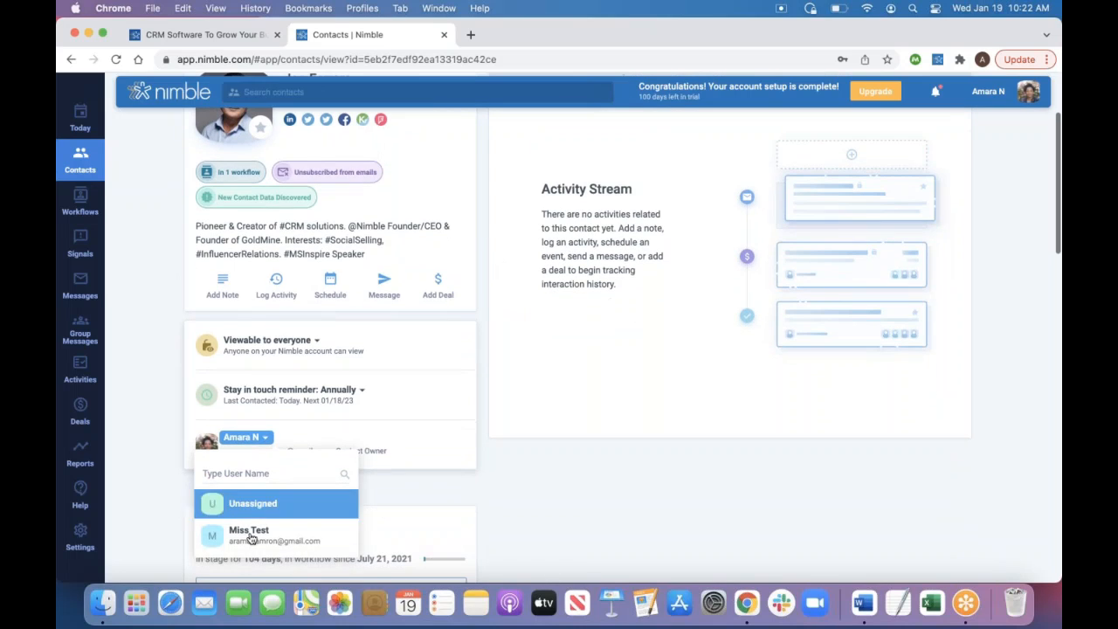
click(197, 434)
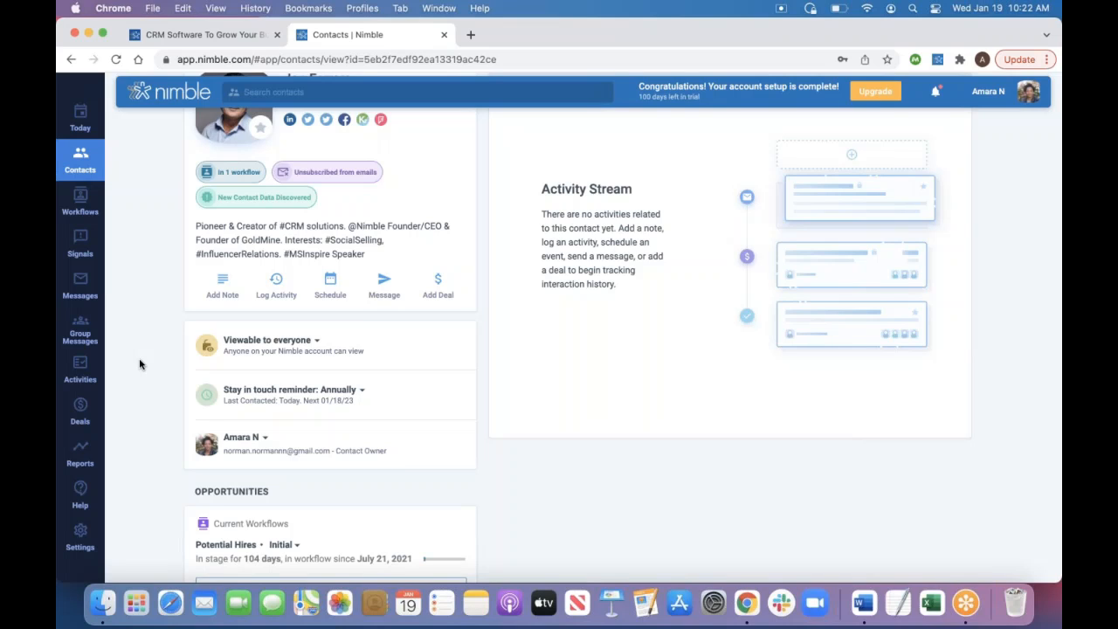
Open the contact's tags for editing to view the full tag list, and cancel without changes.
scroll(140, 365, down, 6)
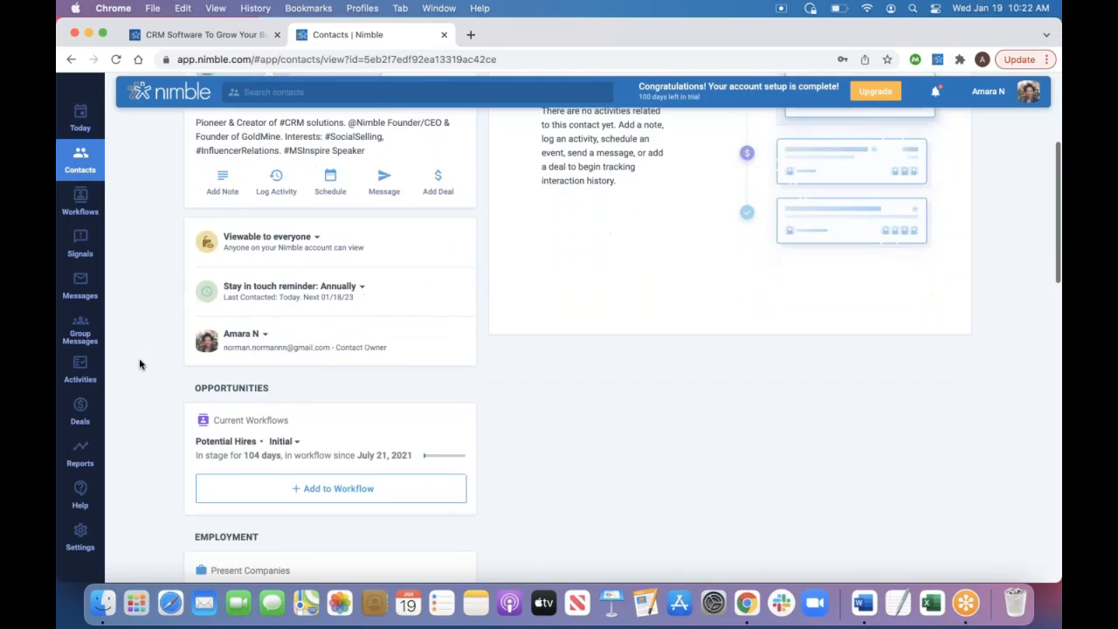
scroll(139, 364, down, 14)
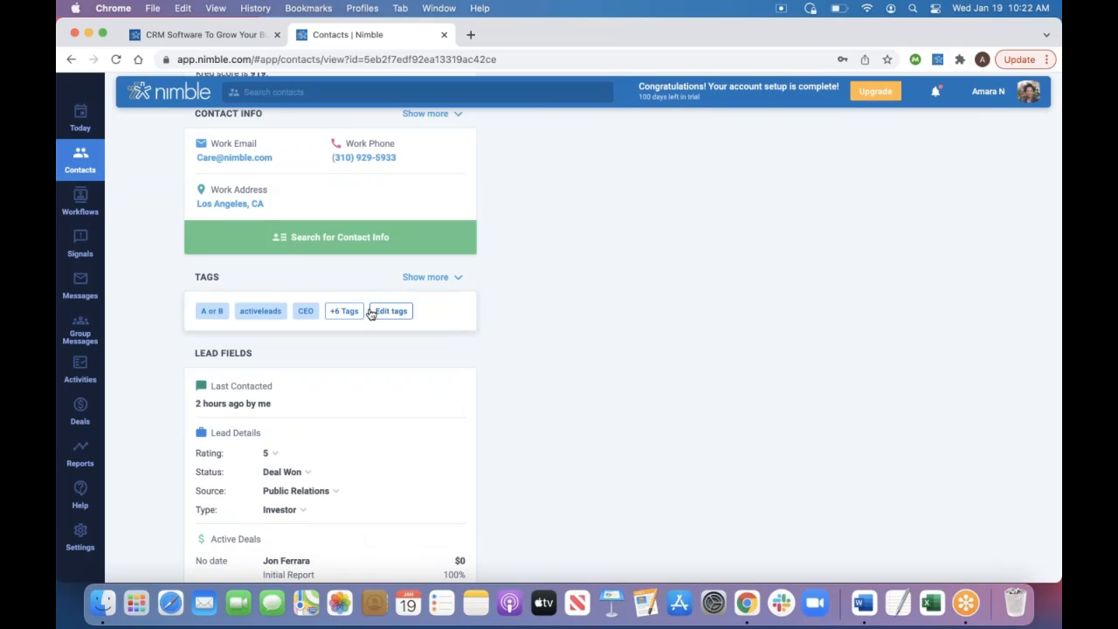
click(389, 314)
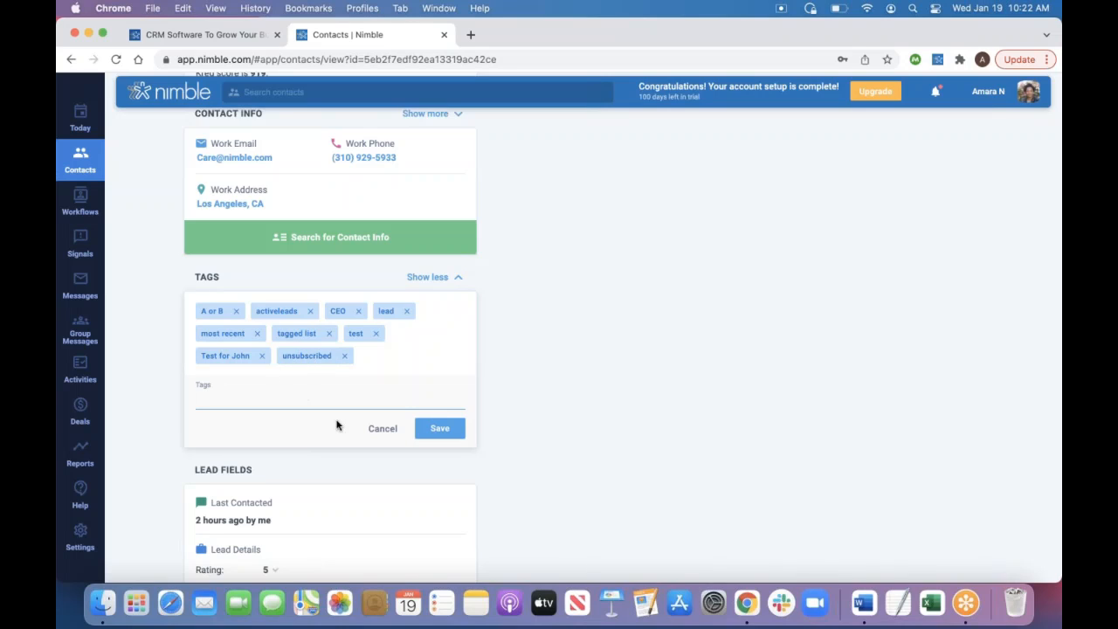
click(381, 429)
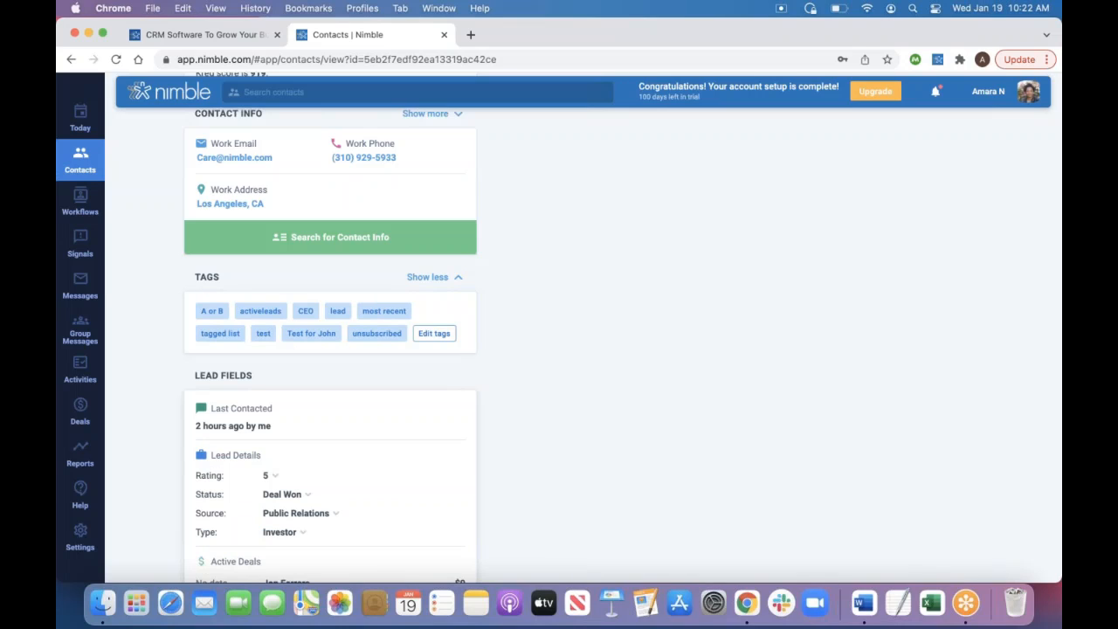
In the contact's lead details, set Status to Qualified, Source to Employee referral and Type to Prospect.
scroll(394, 392, down, 2)
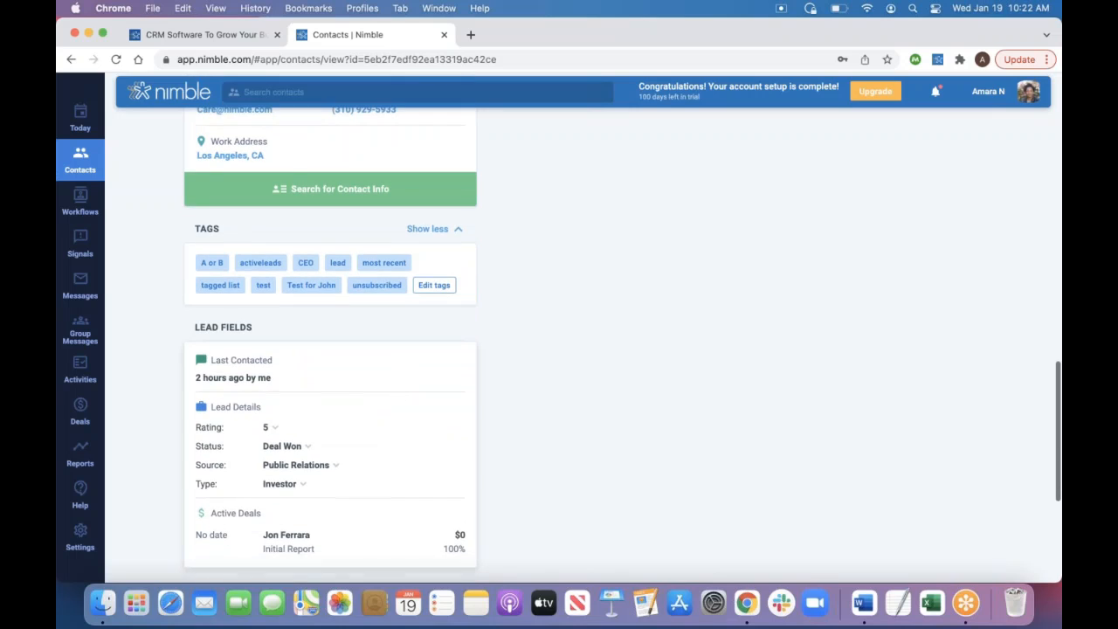
scroll(342, 393, down, 2)
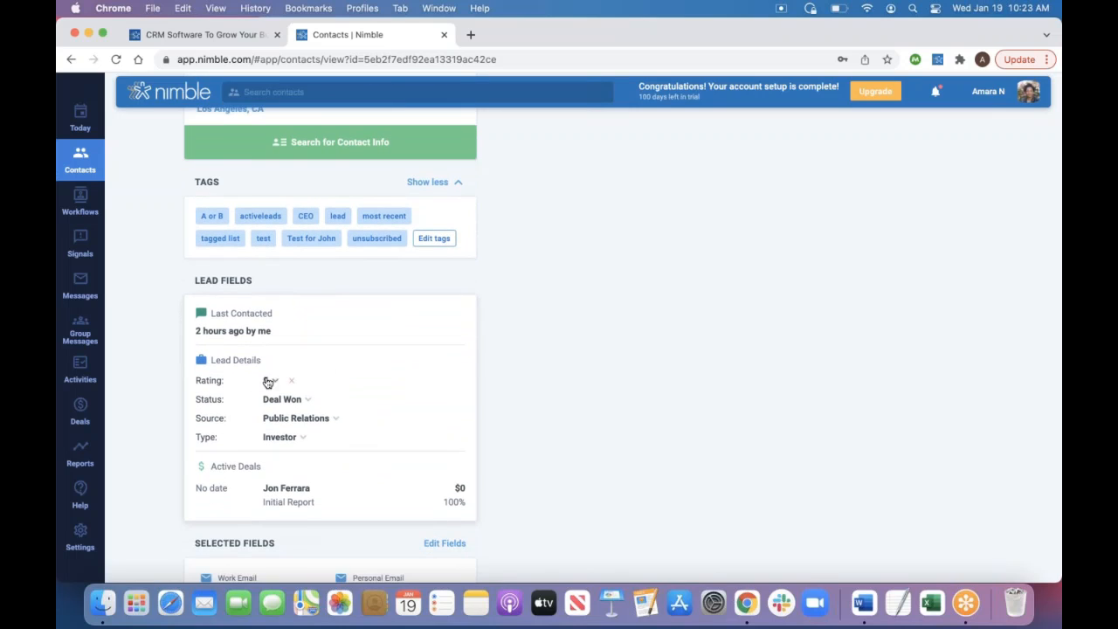
click(267, 381)
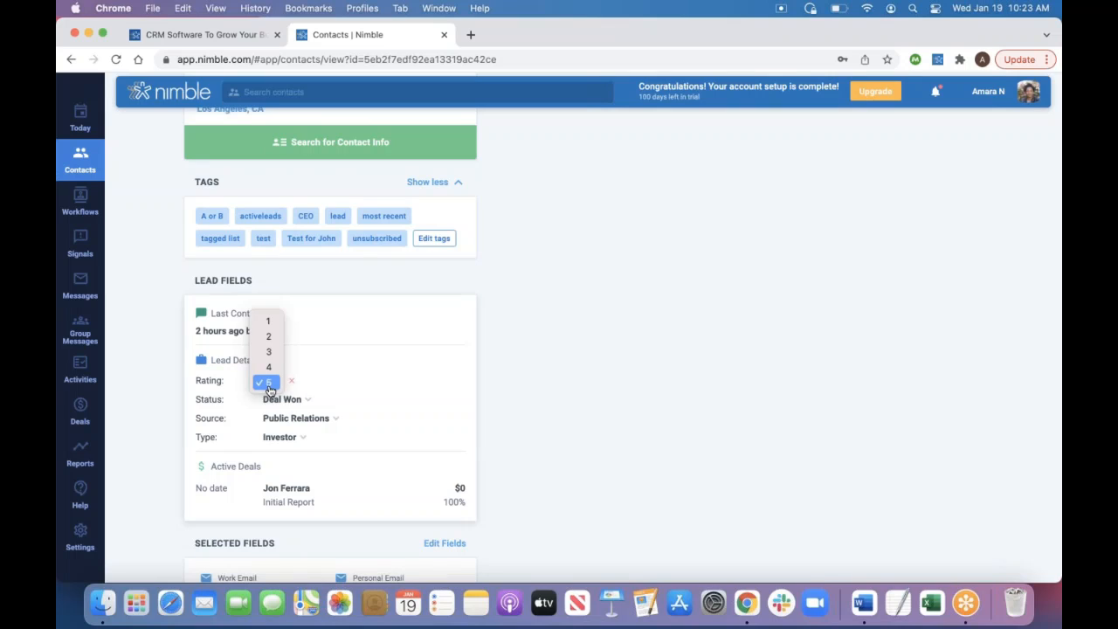
click(289, 404)
click(289, 400)
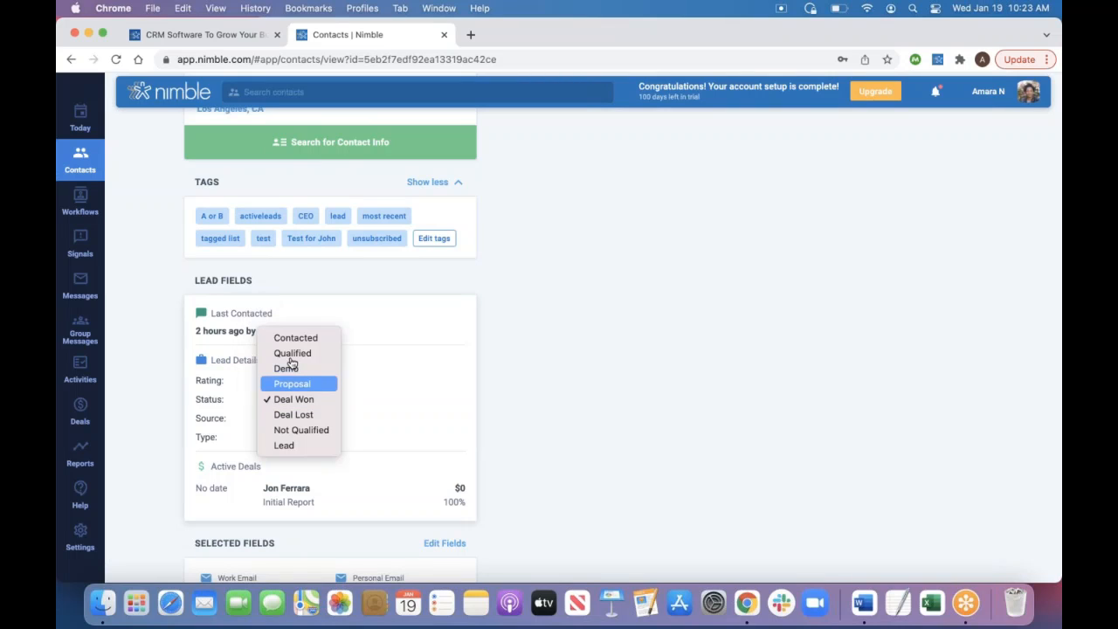
click(291, 353)
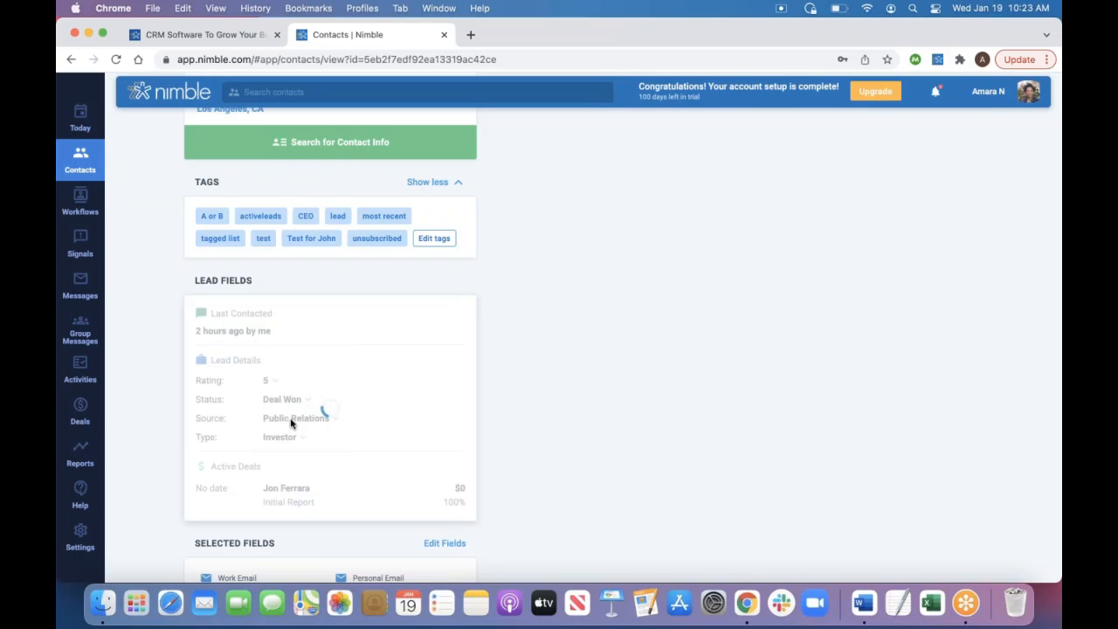
click(291, 419)
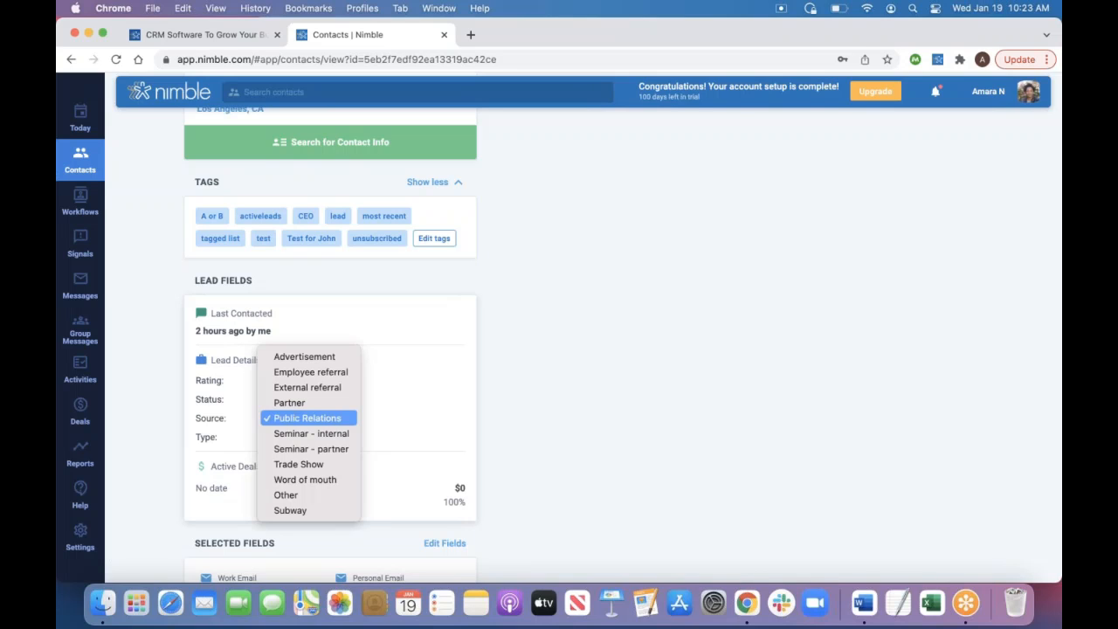
click(300, 373)
click(291, 437)
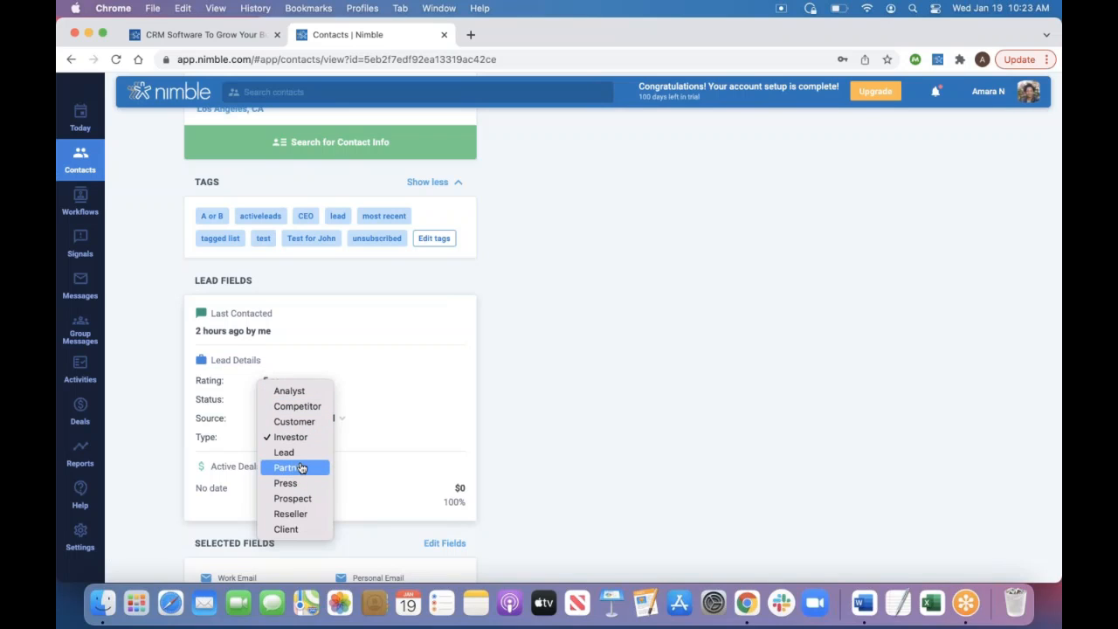
click(293, 498)
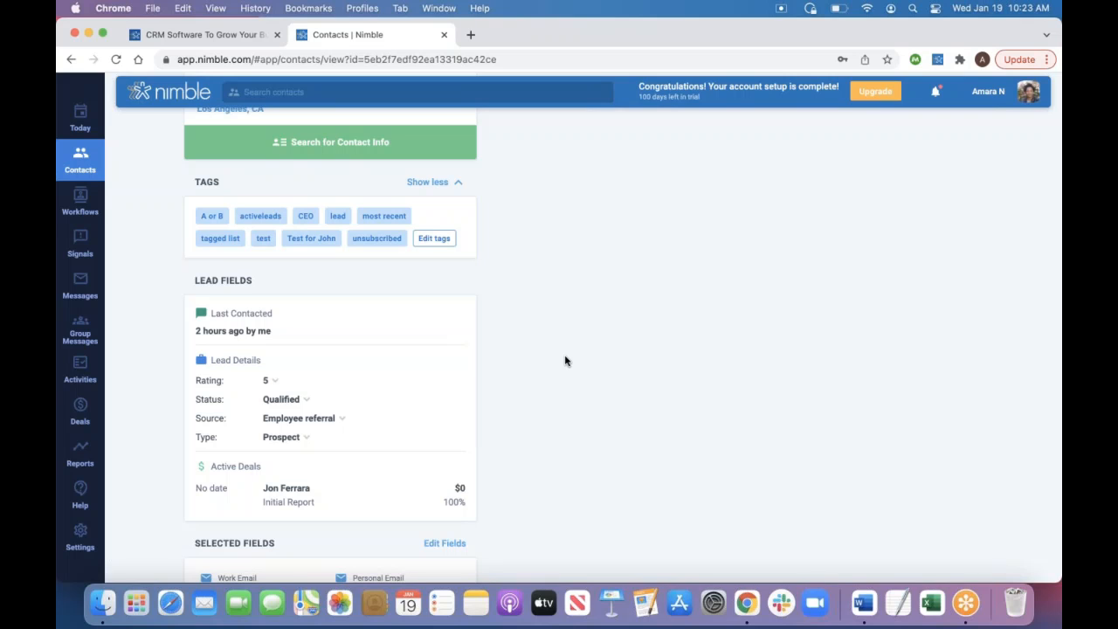
Show all of the contact's interactions instead of only the notes.
scroll(566, 361, up, 15)
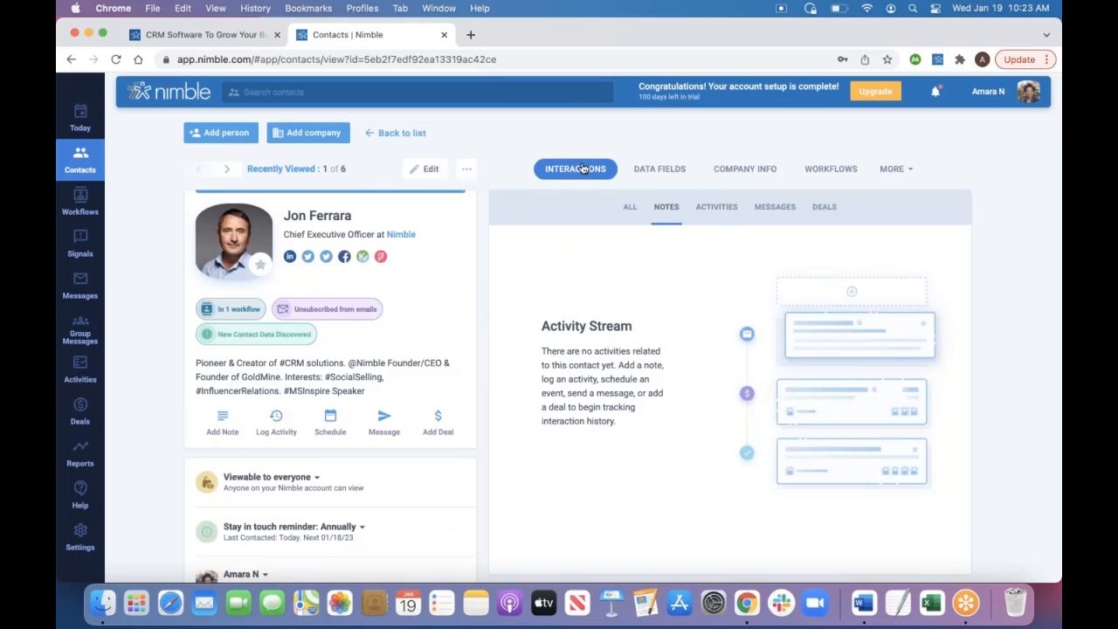
click(630, 209)
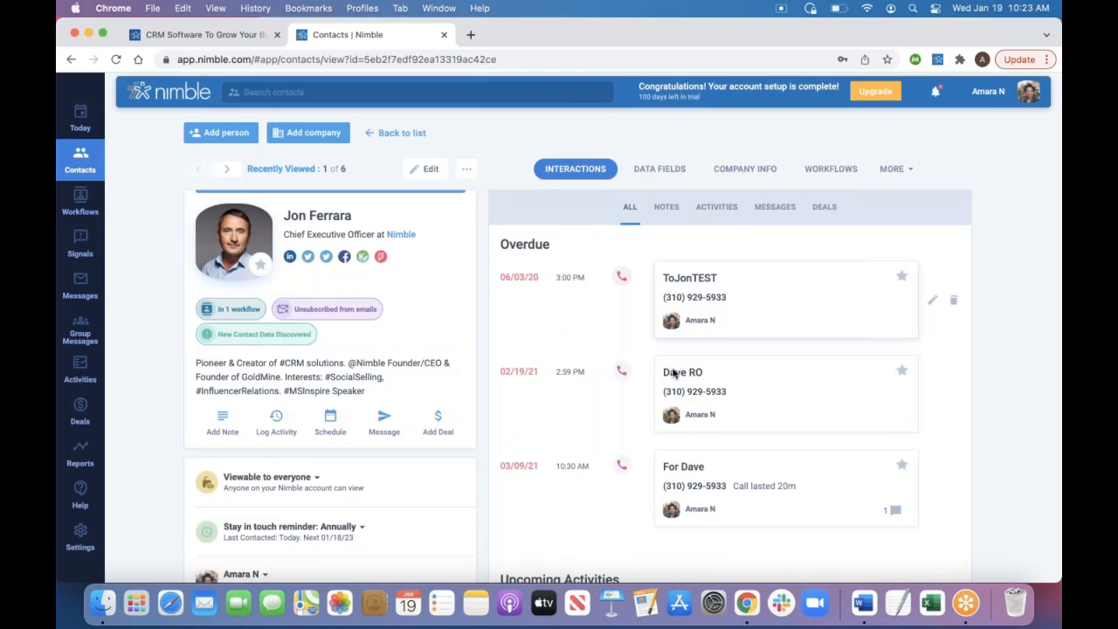
Look through the contact's full interaction history, covering overdue items, upcoming activities and past activities.
scroll(602, 407, down, 5)
scroll(601, 407, down, 5)
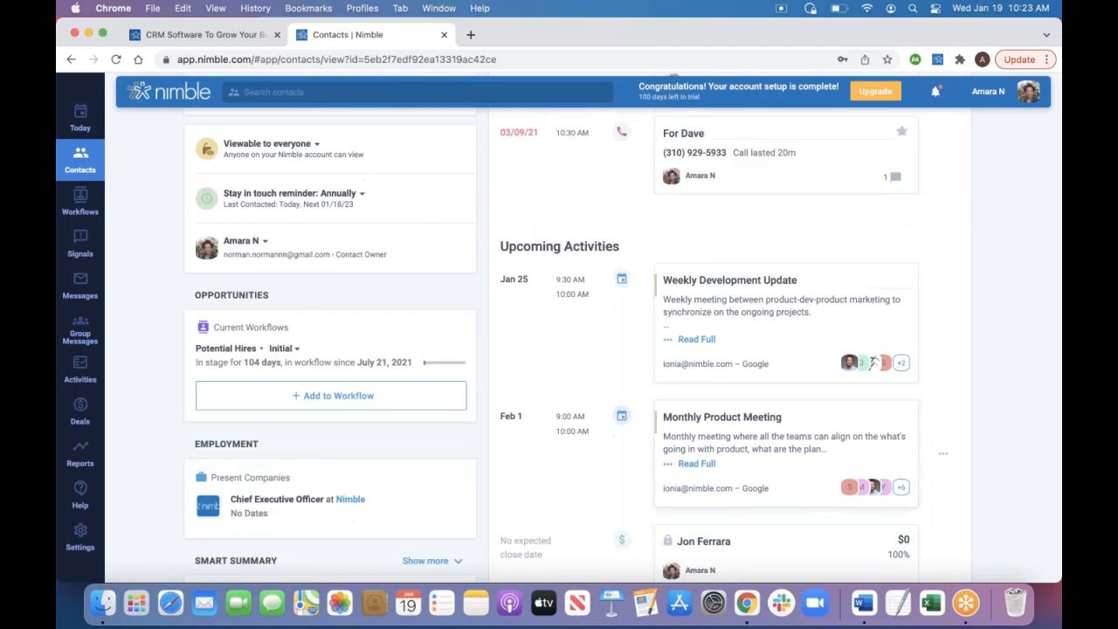
scroll(707, 451, down, 3)
scroll(614, 469, down, 7)
scroll(611, 472, down, 3)
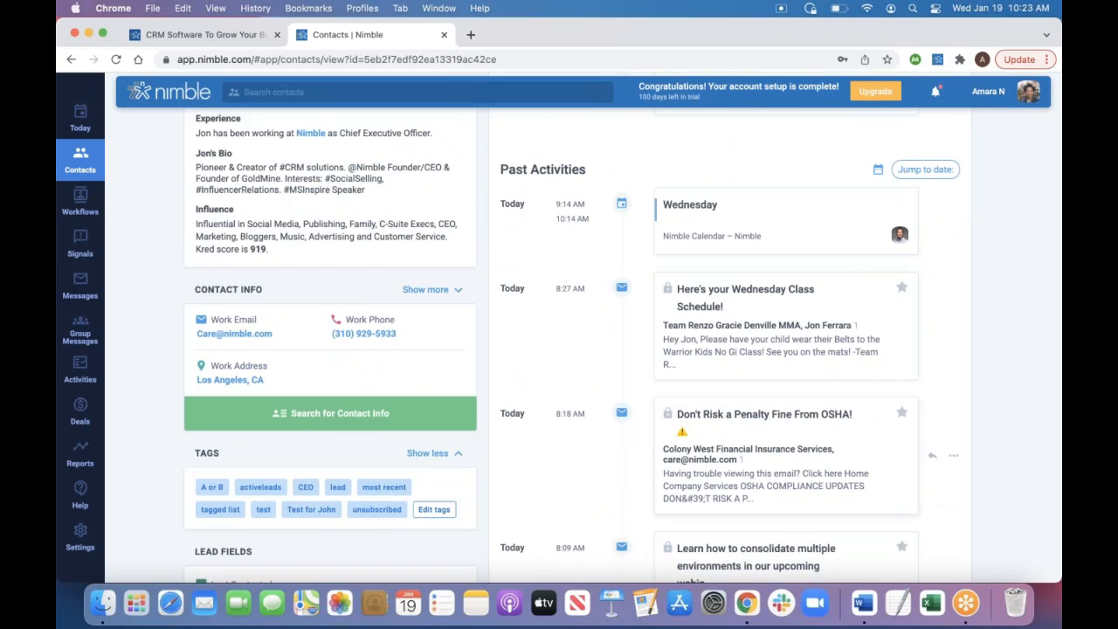
scroll(786, 463, down, 3)
scroll(786, 463, down, 1)
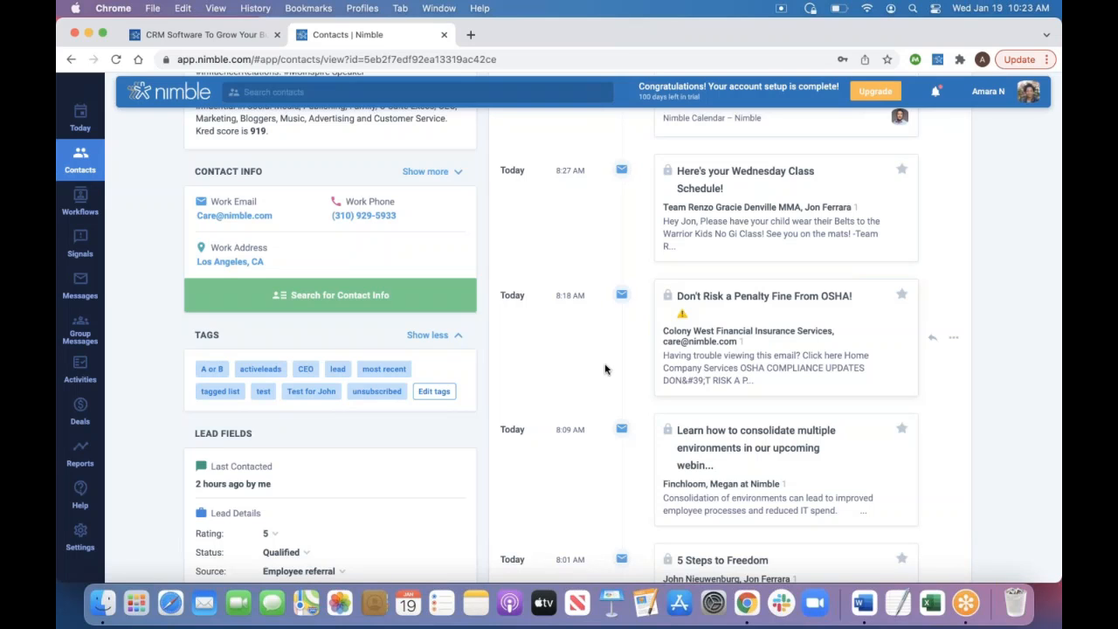
scroll(606, 332, up, 10)
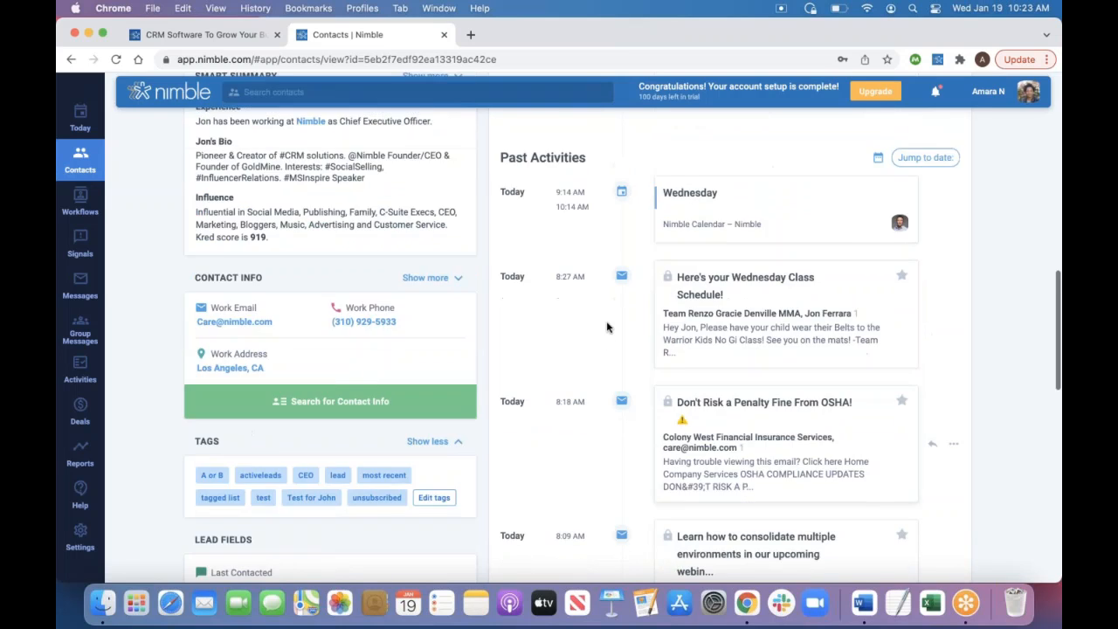
View the contact's interactions by category: notes, activities, messages and deals.
click(674, 207)
click(718, 206)
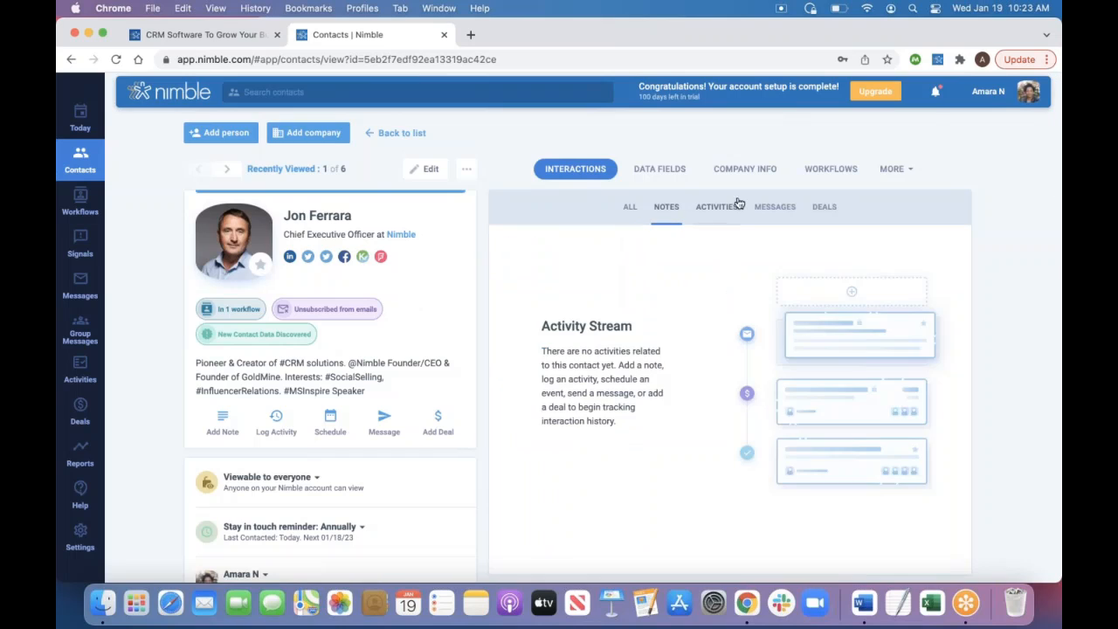
click(774, 206)
click(718, 210)
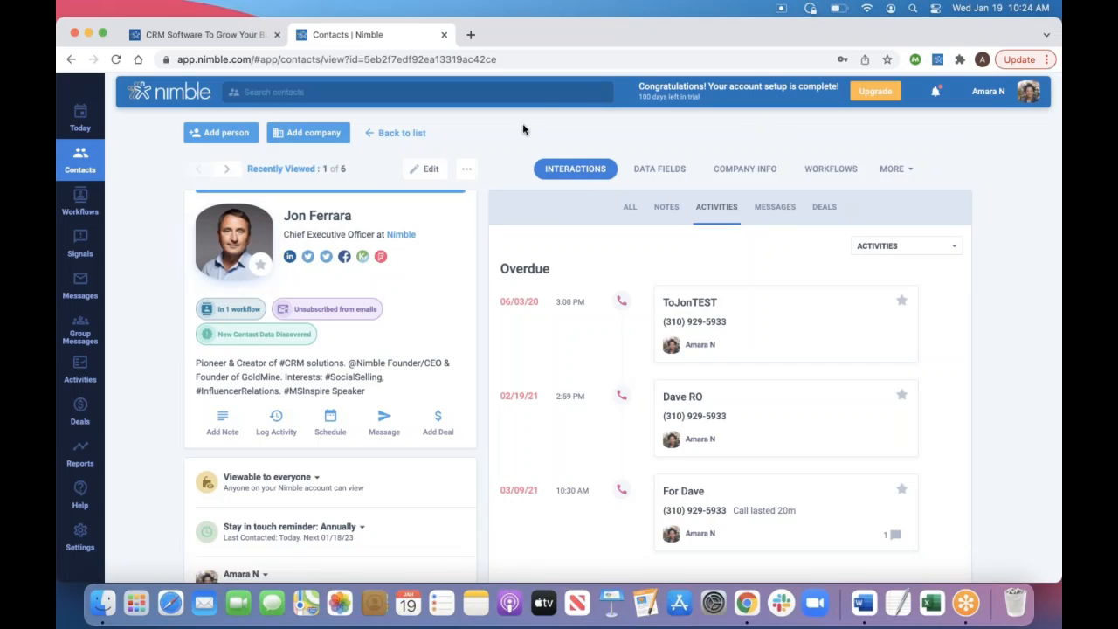
click(764, 207)
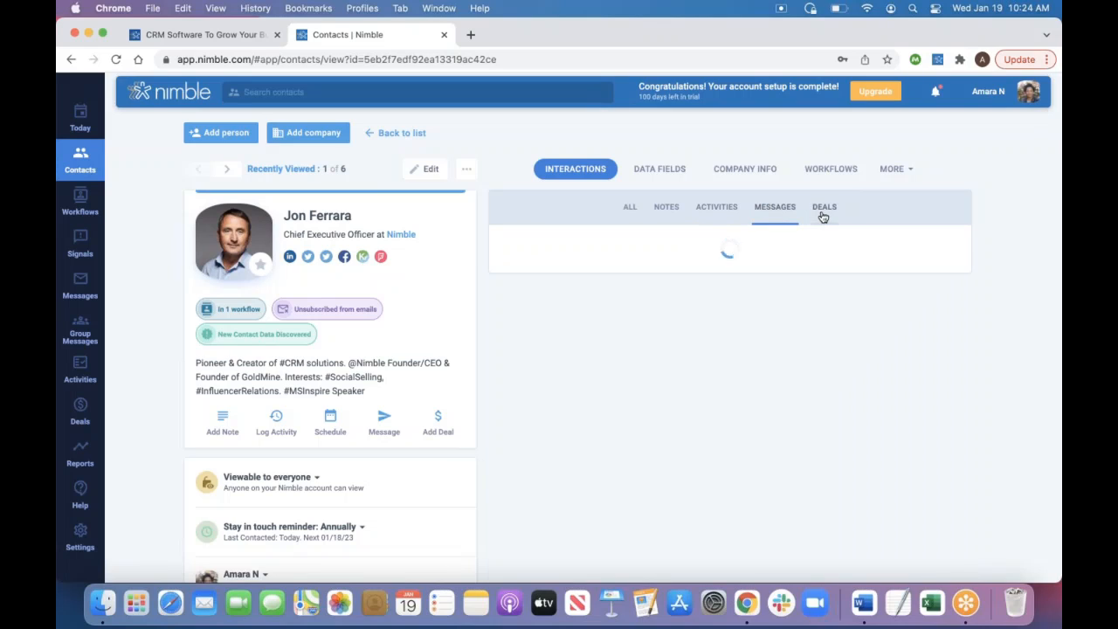
click(823, 207)
Filter the contact's activities by Calls, and switch the filter to Tasks.
click(716, 207)
click(916, 244)
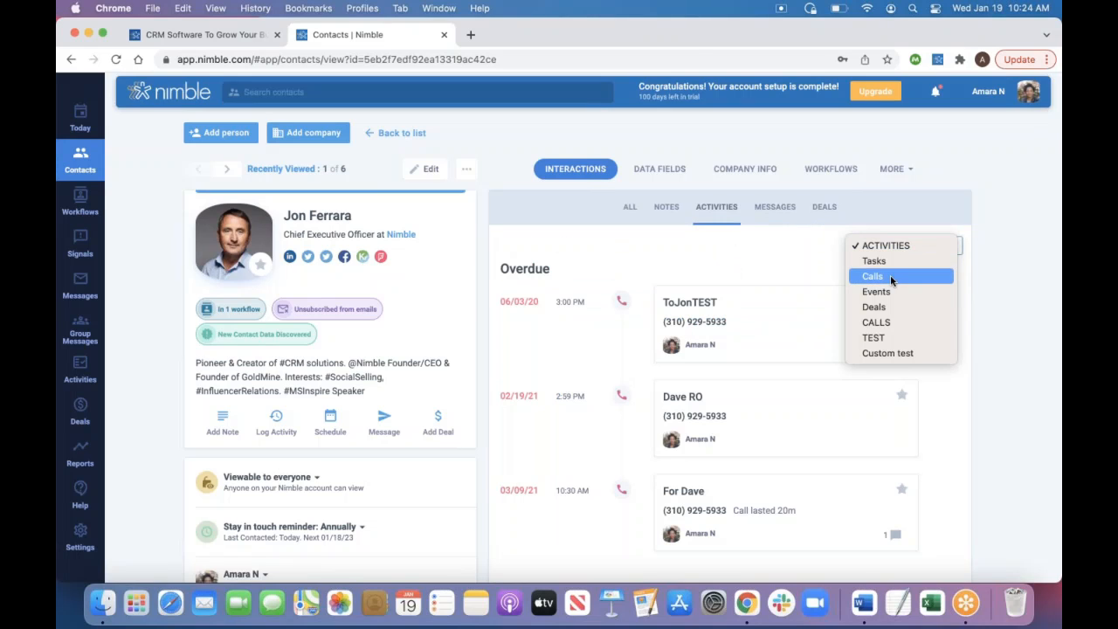
click(890, 275)
click(890, 246)
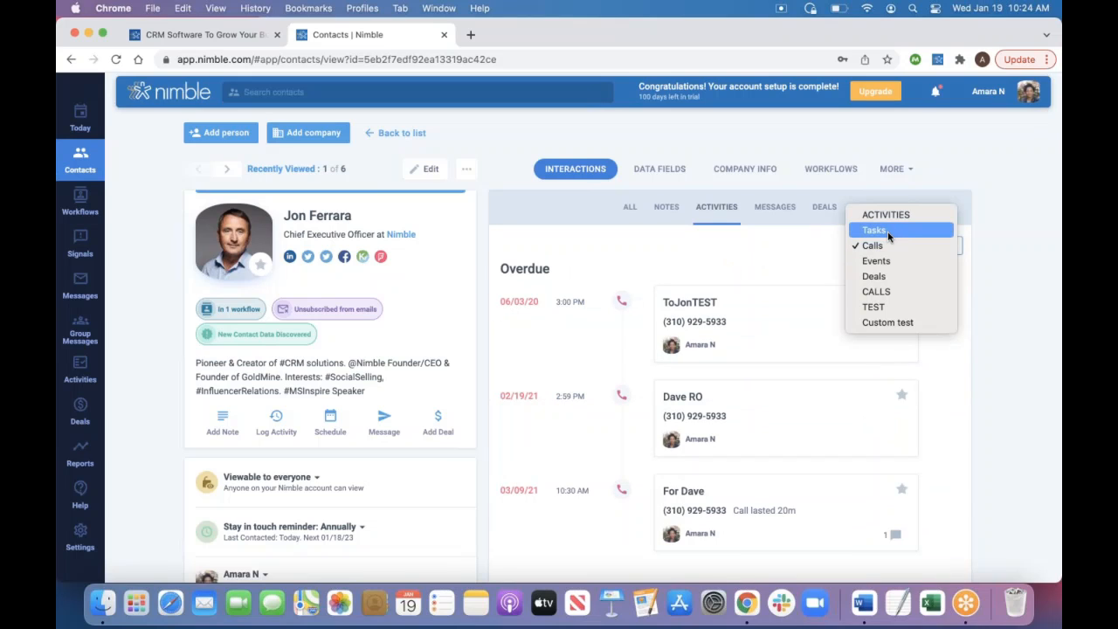
click(873, 230)
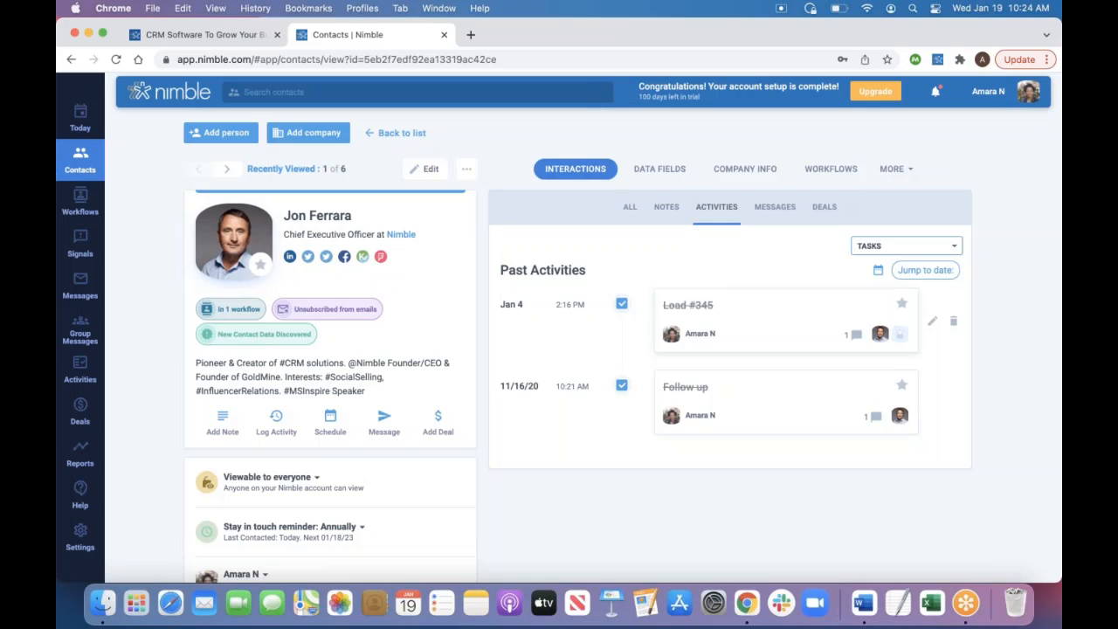
Review the contact's Person Info data fields, from employment and email through lead details and social links.
click(673, 169)
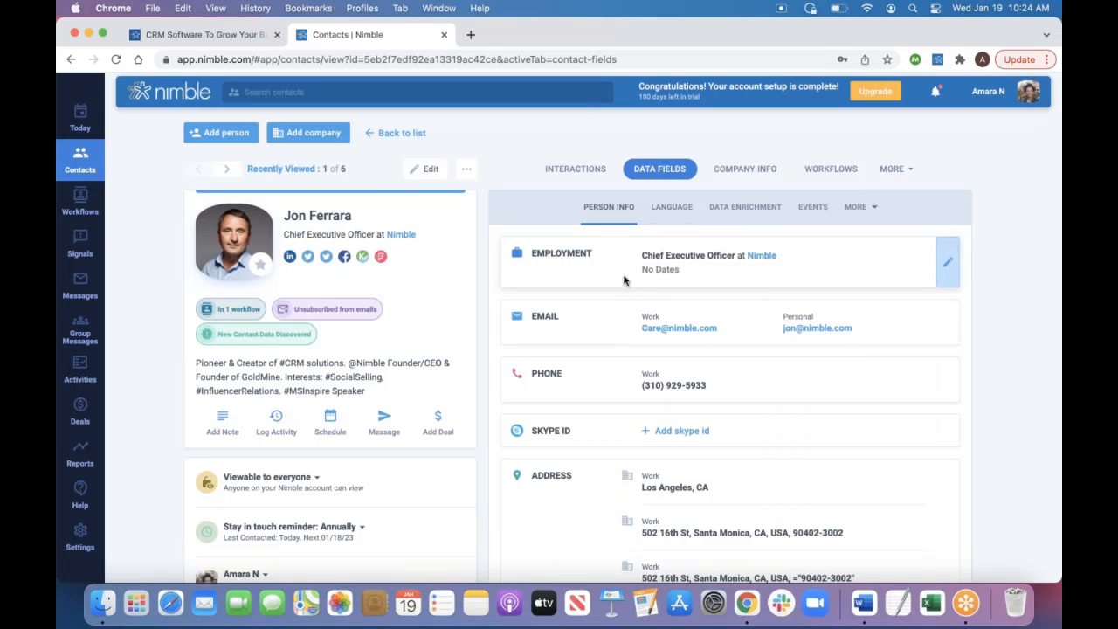
scroll(631, 268, down, 5)
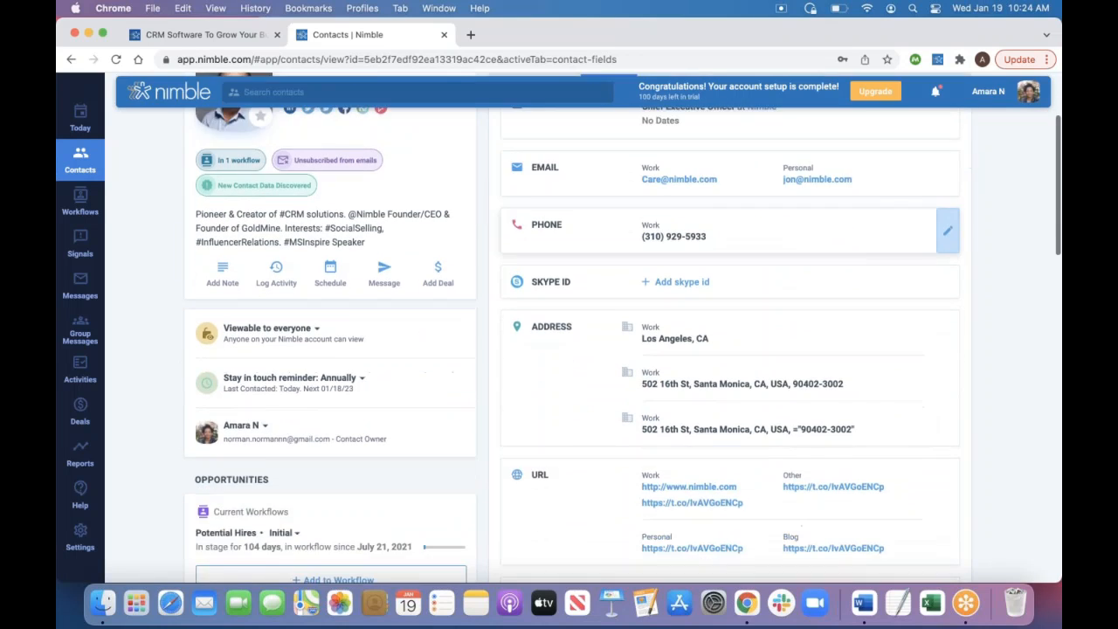
scroll(702, 332, down, 1)
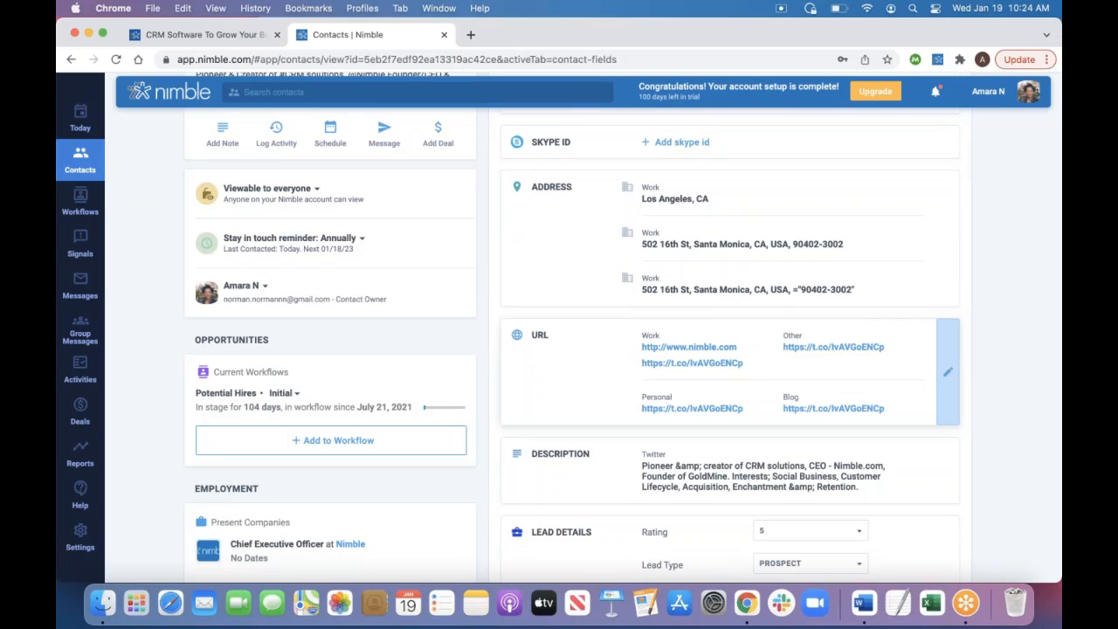
scroll(703, 366, down, 6)
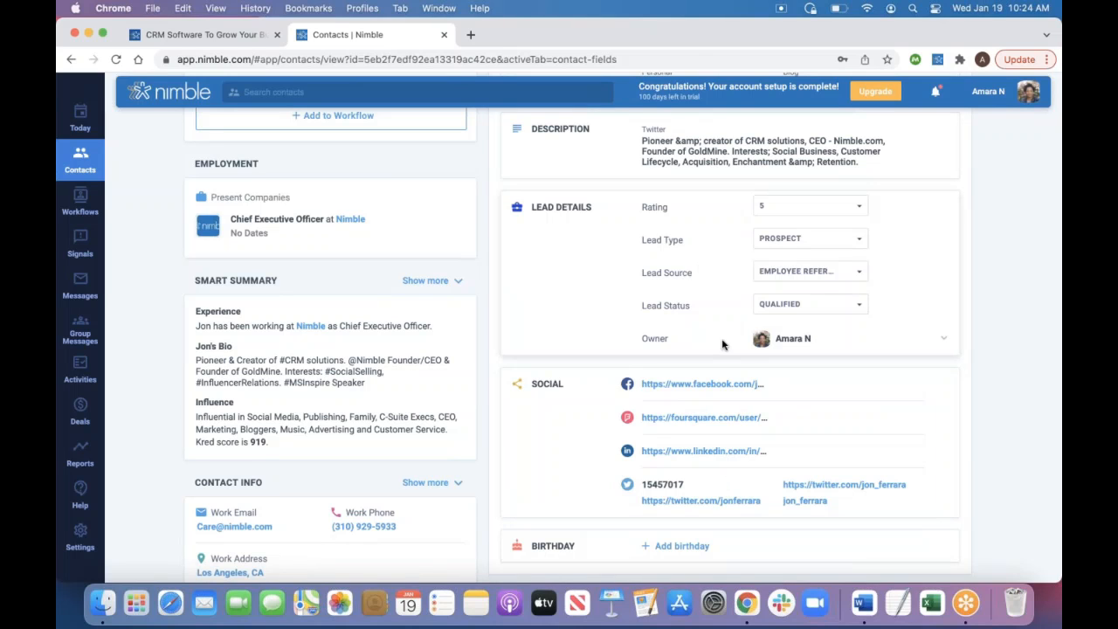
scroll(723, 342, up, 8)
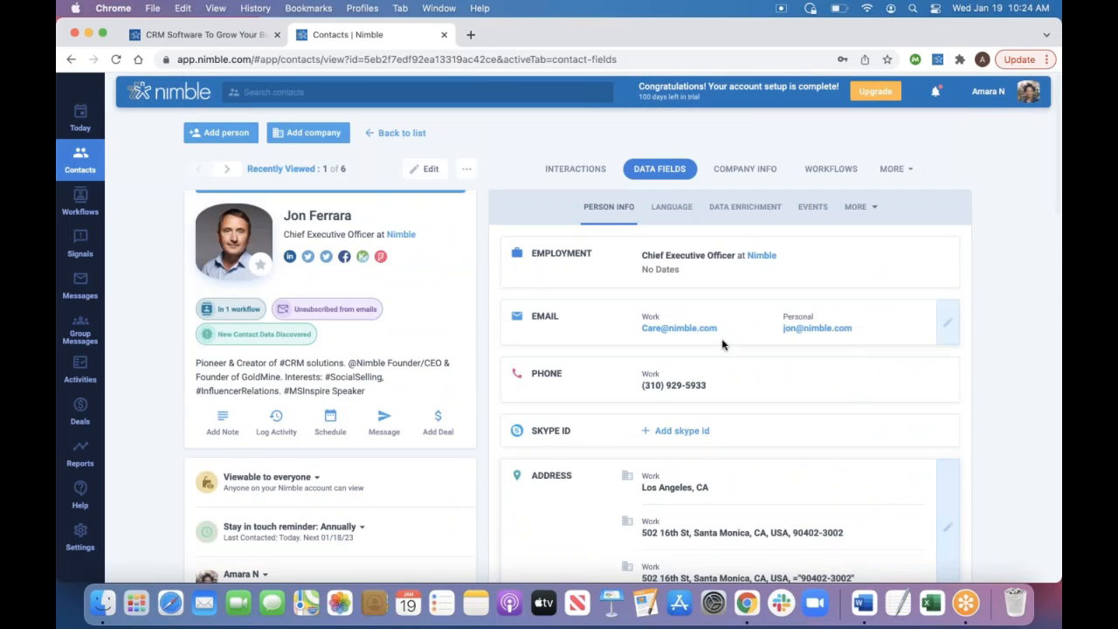
In the contact's Language data fields, view the Written and Spoken options, keeping English as the written language.
click(671, 207)
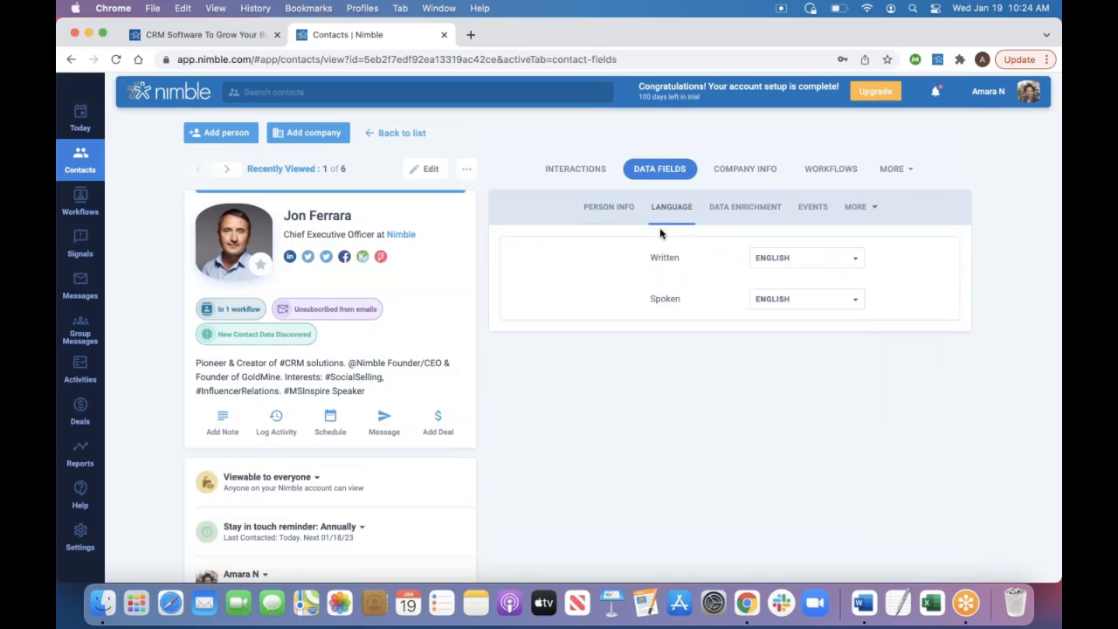
click(774, 261)
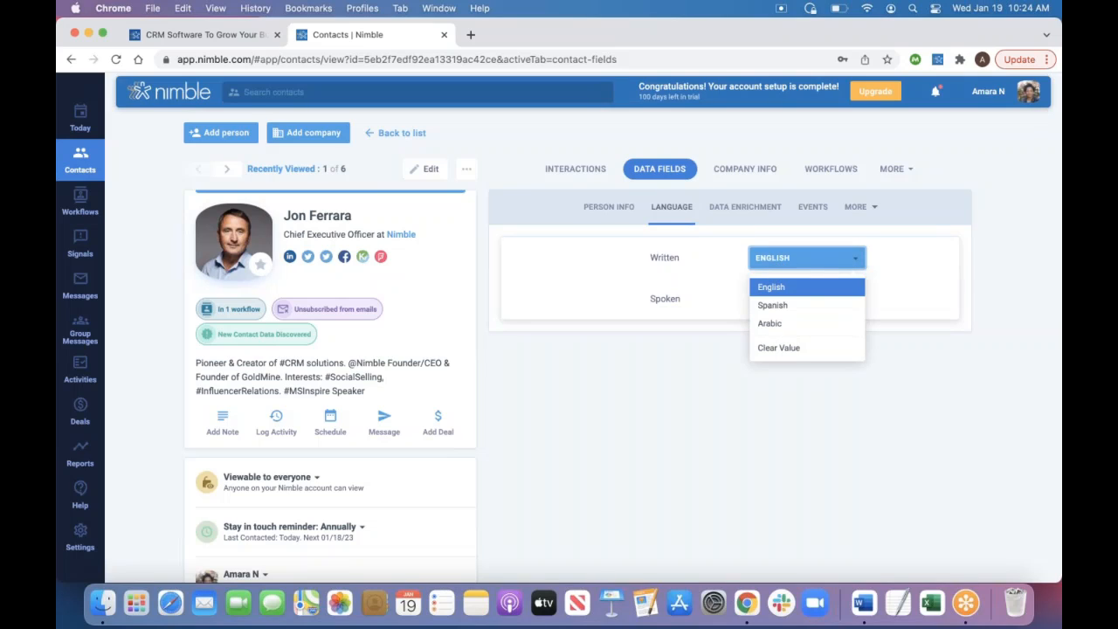
click(773, 288)
click(782, 302)
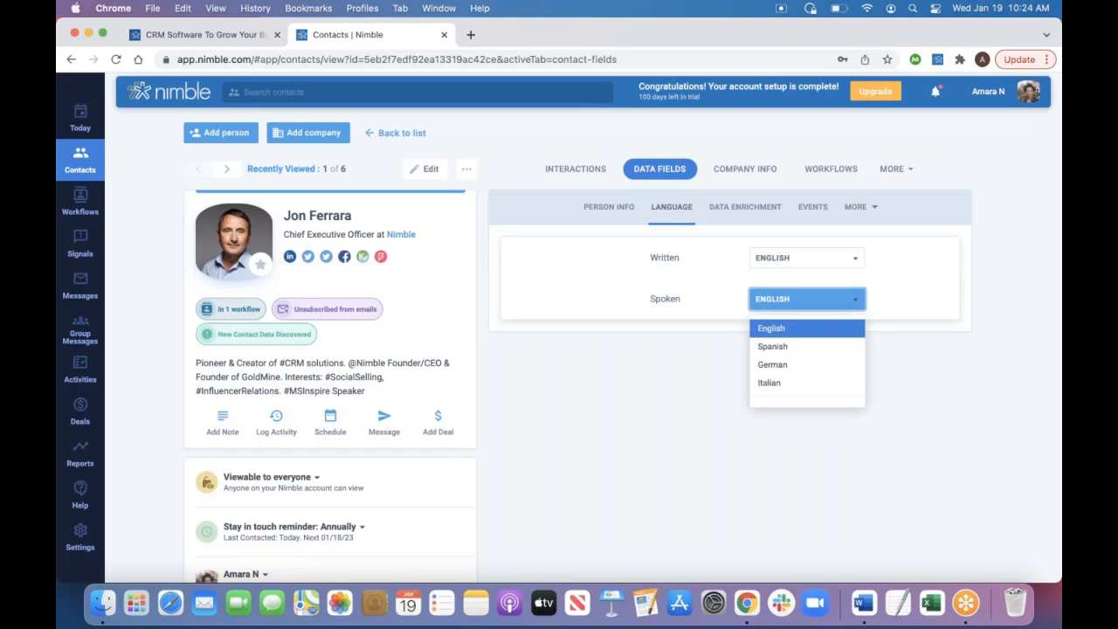
scroll(778, 363, down, 1)
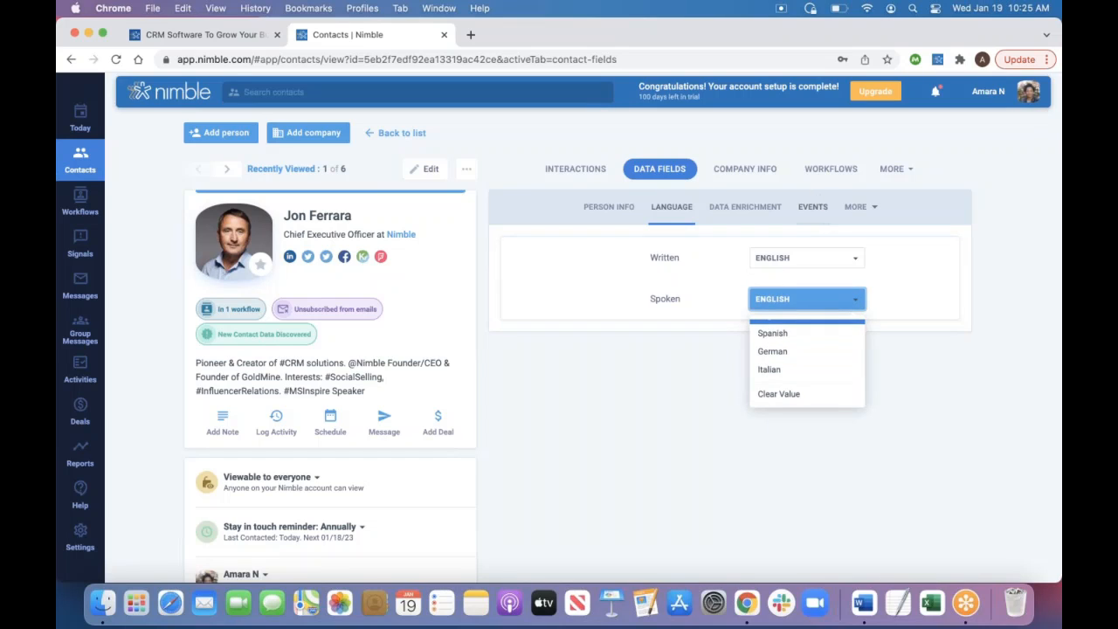
View the contact's Events and Company data fields, and return to the Language fields.
click(812, 207)
click(869, 208)
click(852, 236)
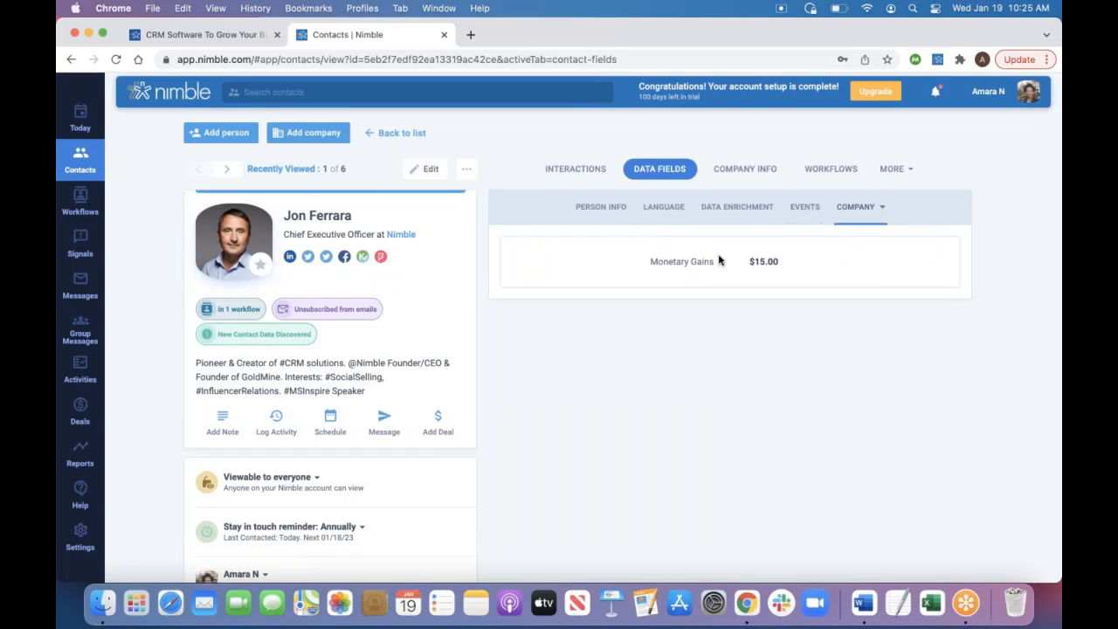
click(858, 207)
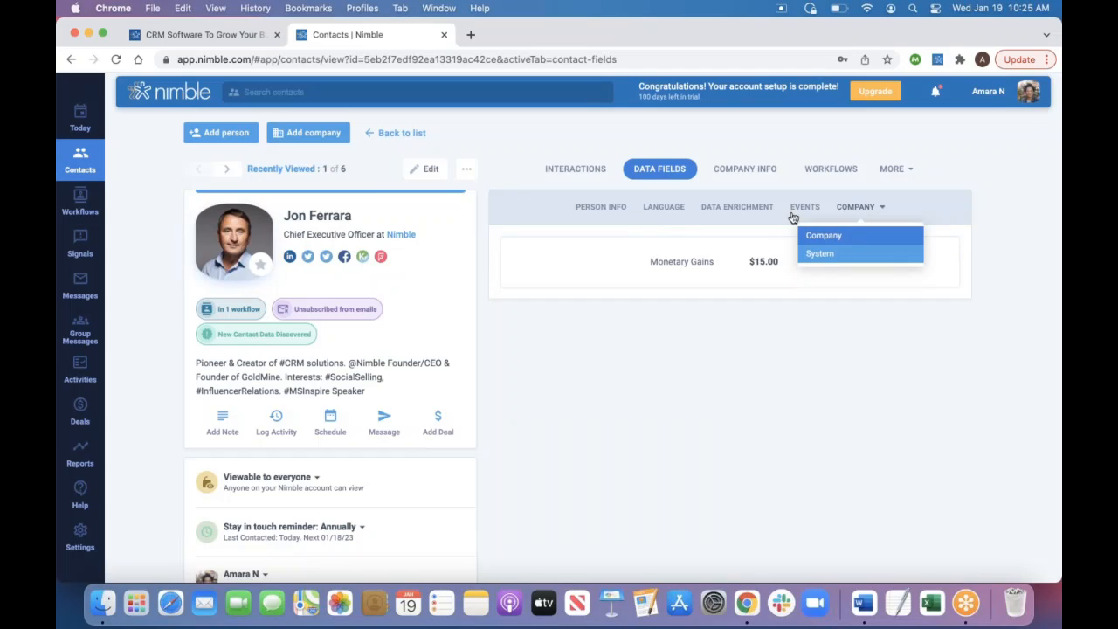
click(669, 207)
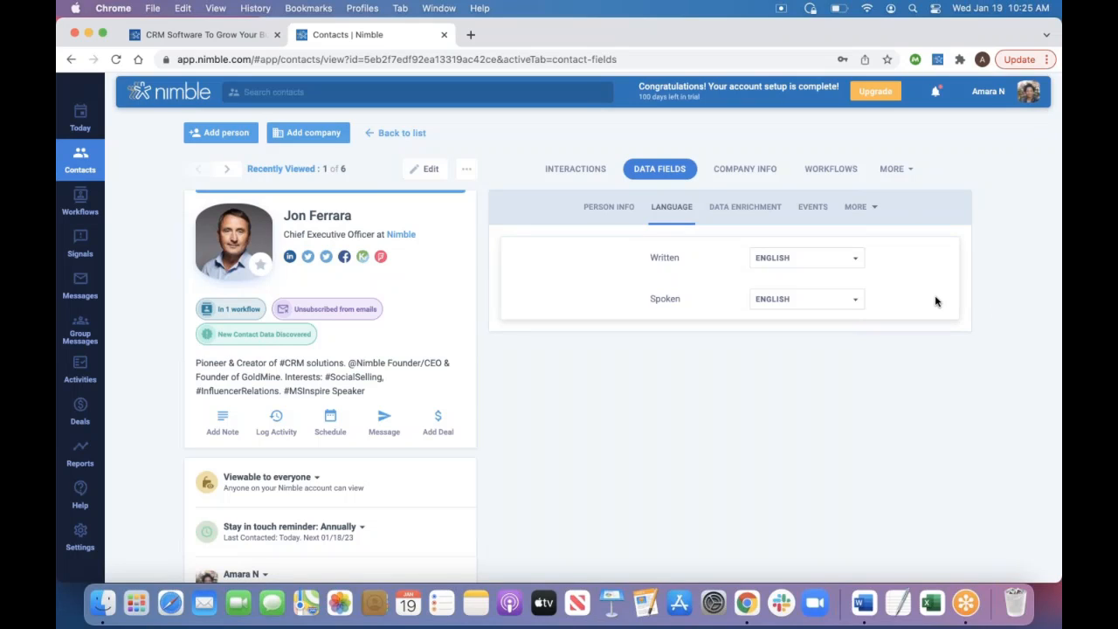
Show the files attached to the contact and the available attachment sources.
click(861, 207)
click(894, 170)
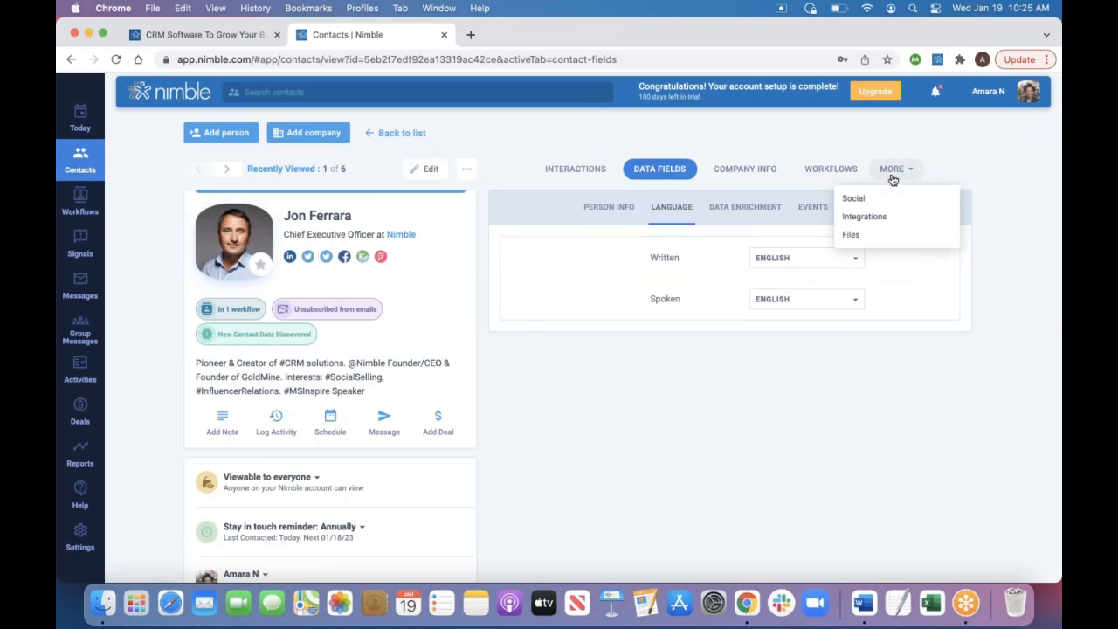
click(868, 238)
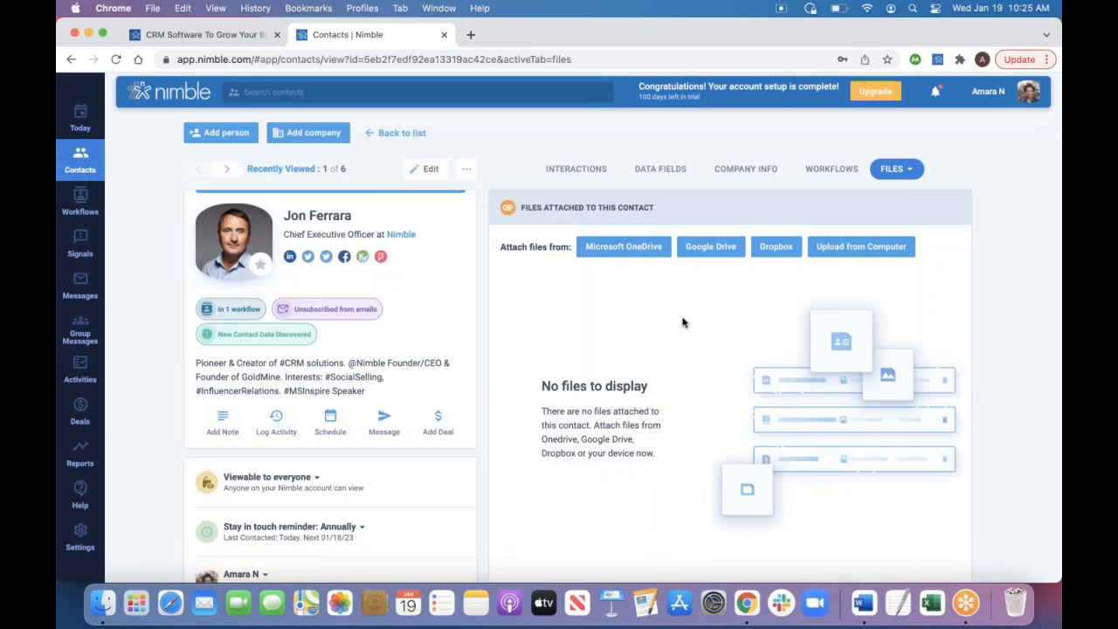
Return to the contact list, view its tags, and select the first two contacts to see the bulk tagging options.
click(78, 155)
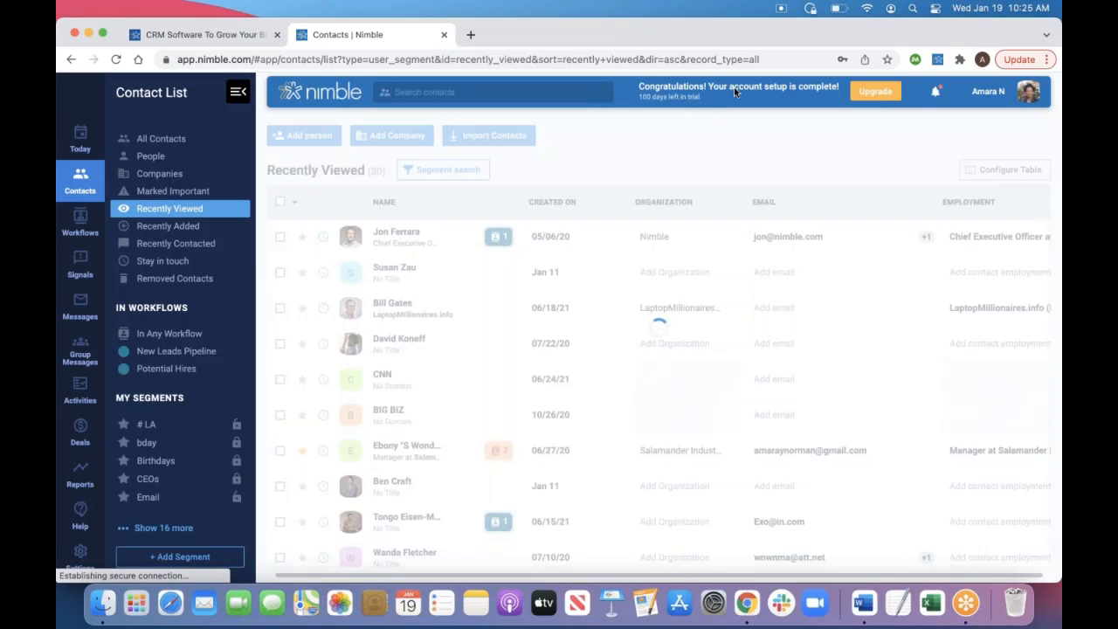
scroll(154, 346, down, 5)
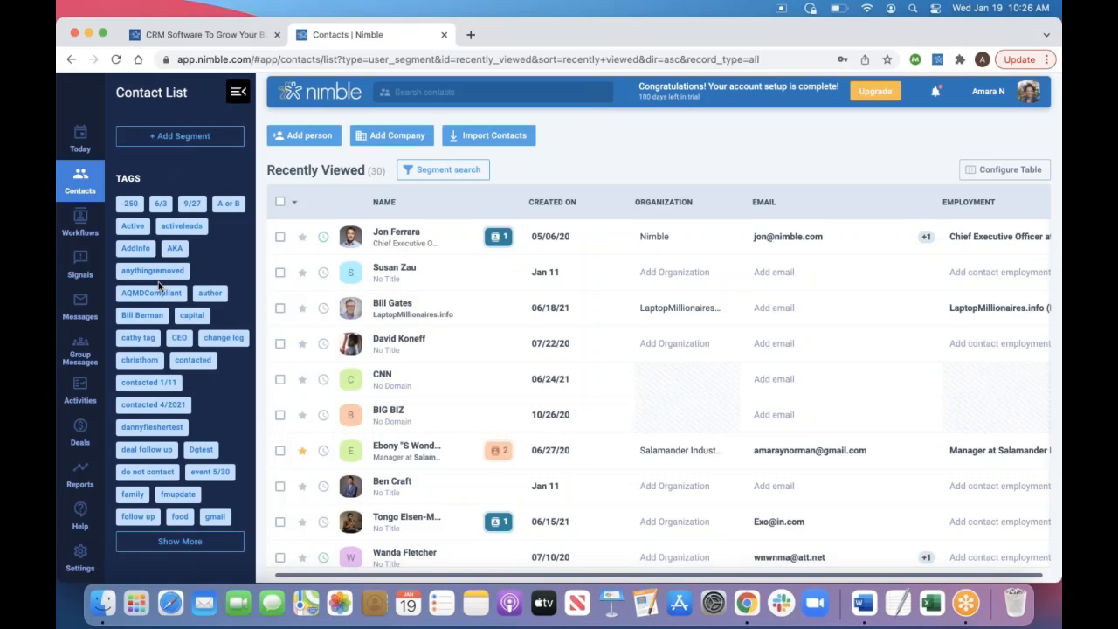
click(279, 236)
click(279, 271)
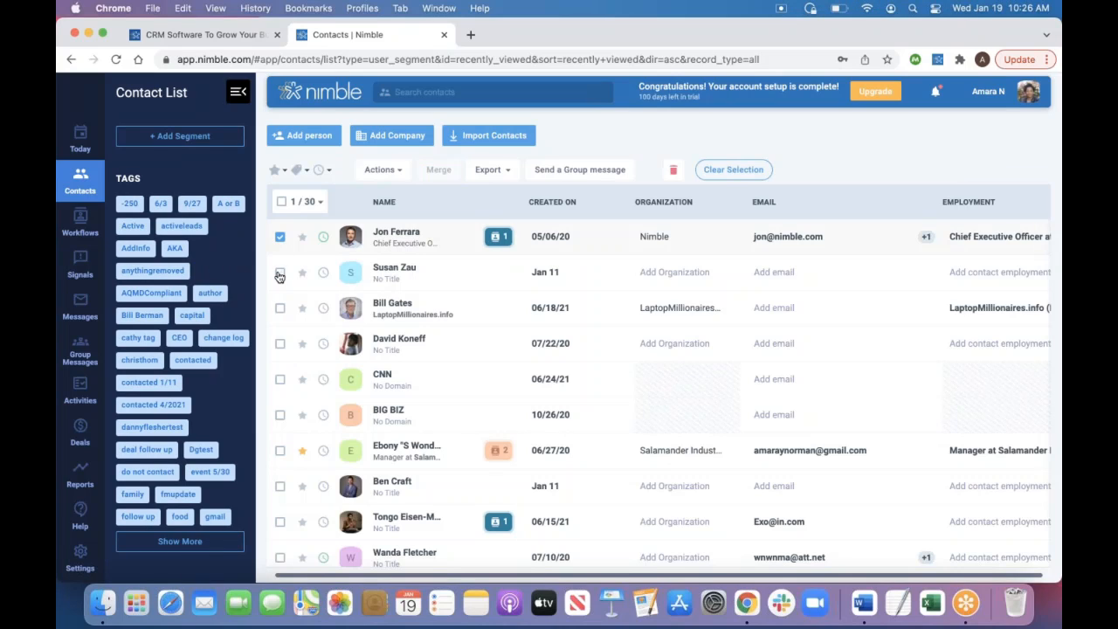
click(298, 170)
click(320, 248)
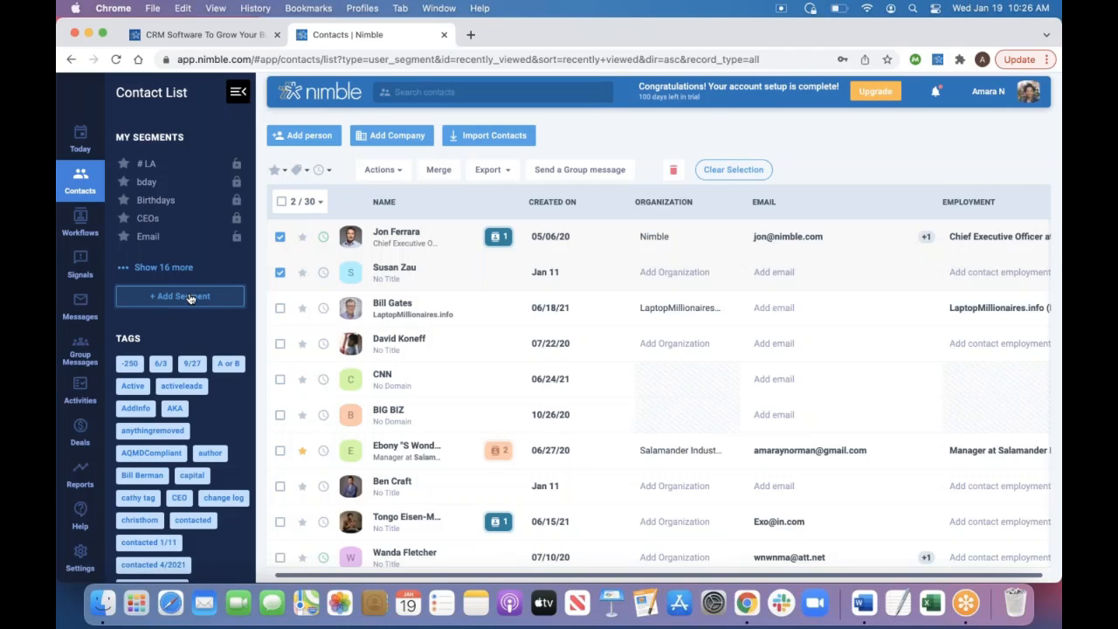
Show all contacts and start a new segment search.
scroll(190, 298, up, 5)
click(185, 142)
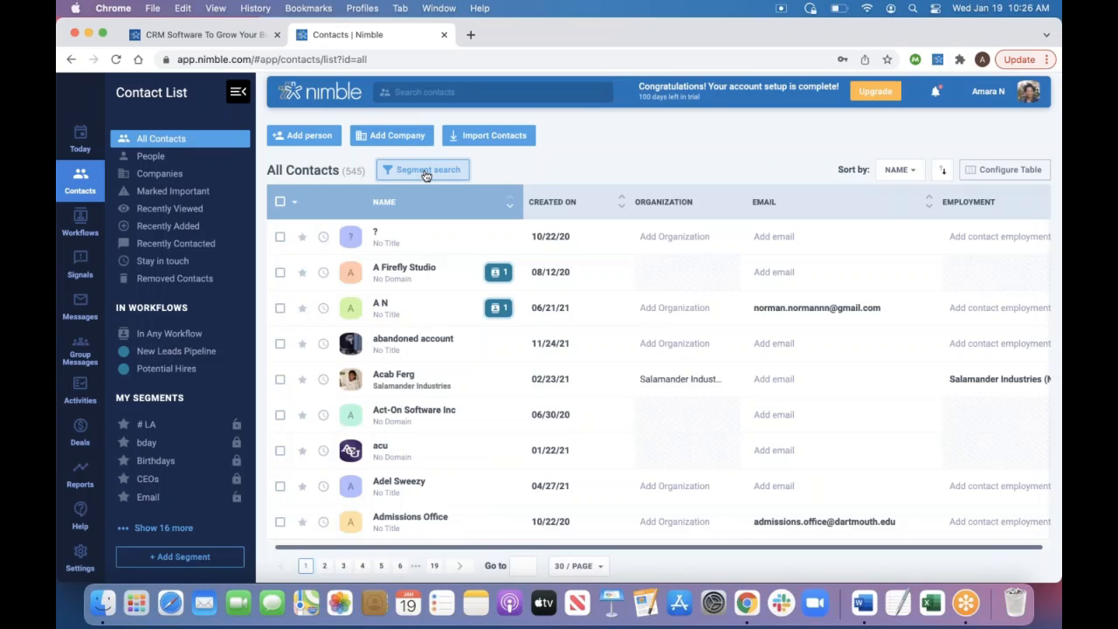
click(425, 172)
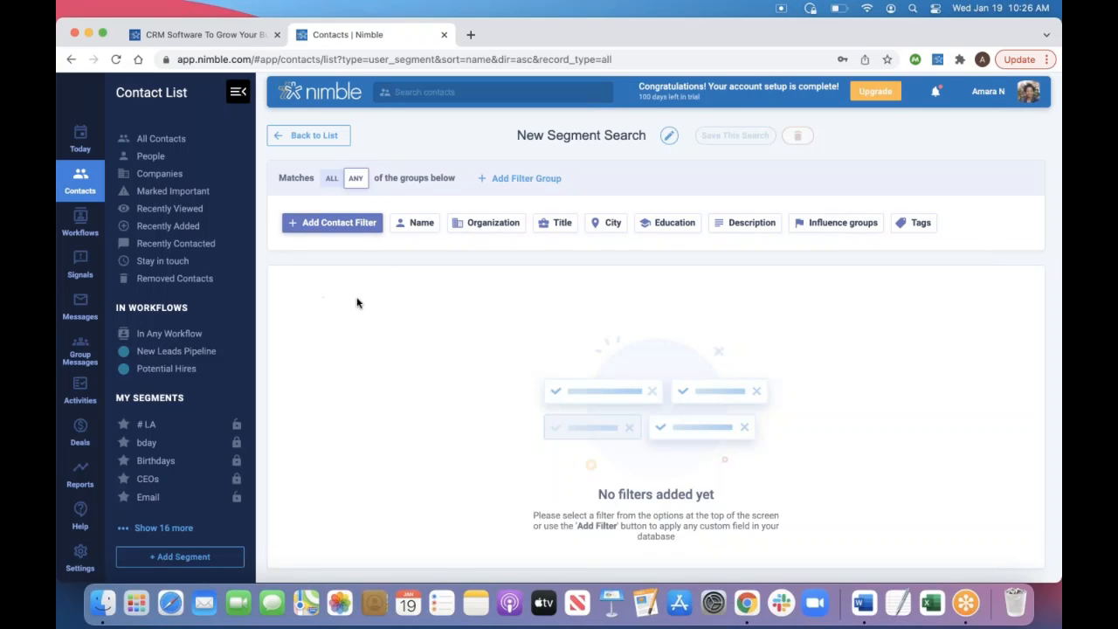
Look up contact filters containing "last" and choose Last contacted by Team for the segment search.
click(347, 231)
text(last)
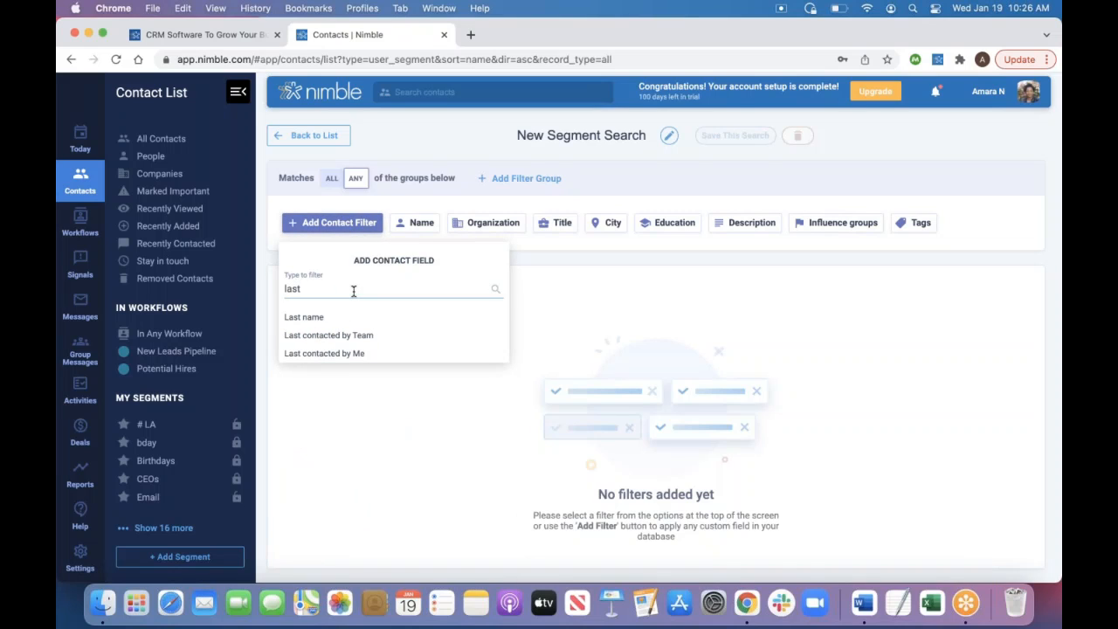
click(363, 354)
click(289, 260)
click(367, 333)
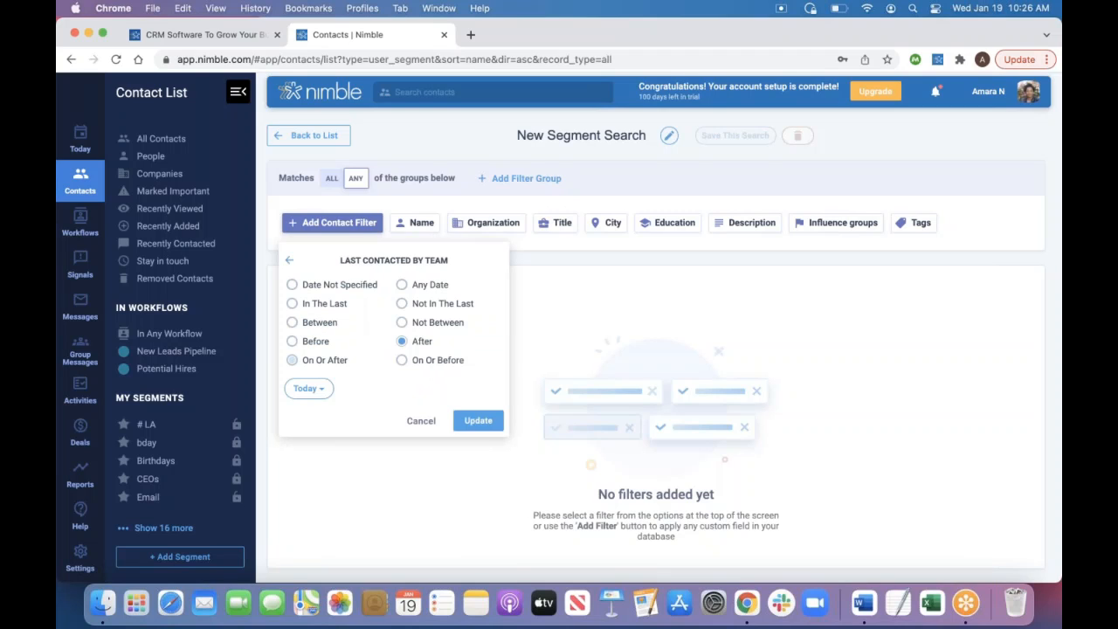
Set the Last contacted by Team condition to In The Last 30 days.
click(293, 303)
click(324, 390)
text(30)
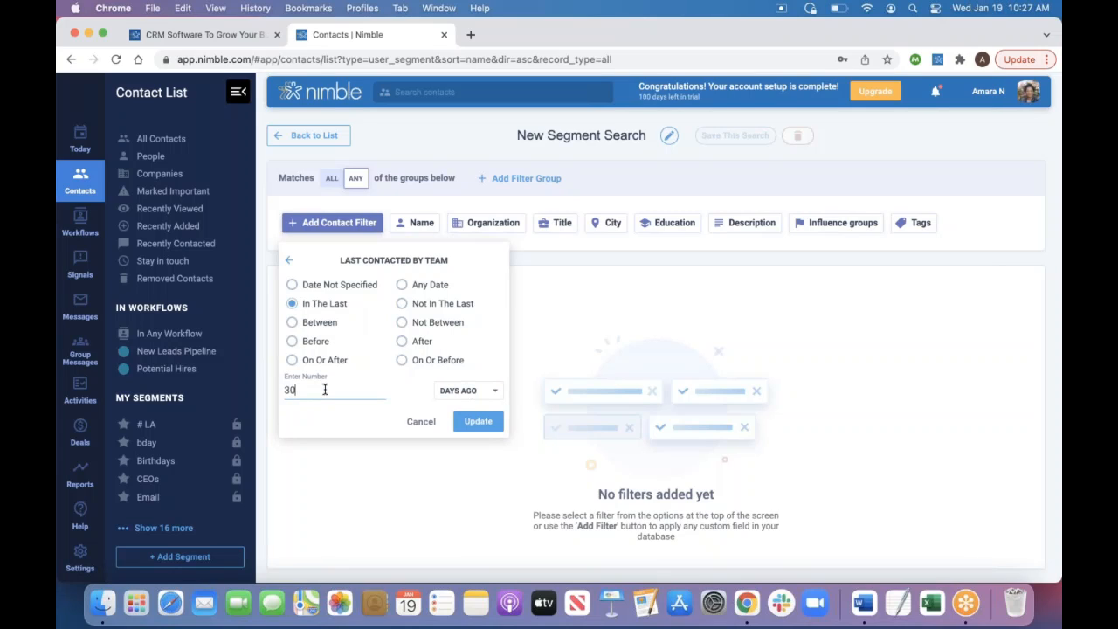
Change the Last contacted by Team condition to Between January 1 and January 20, 2022, apply it, and review the matching contacts.
click(298, 323)
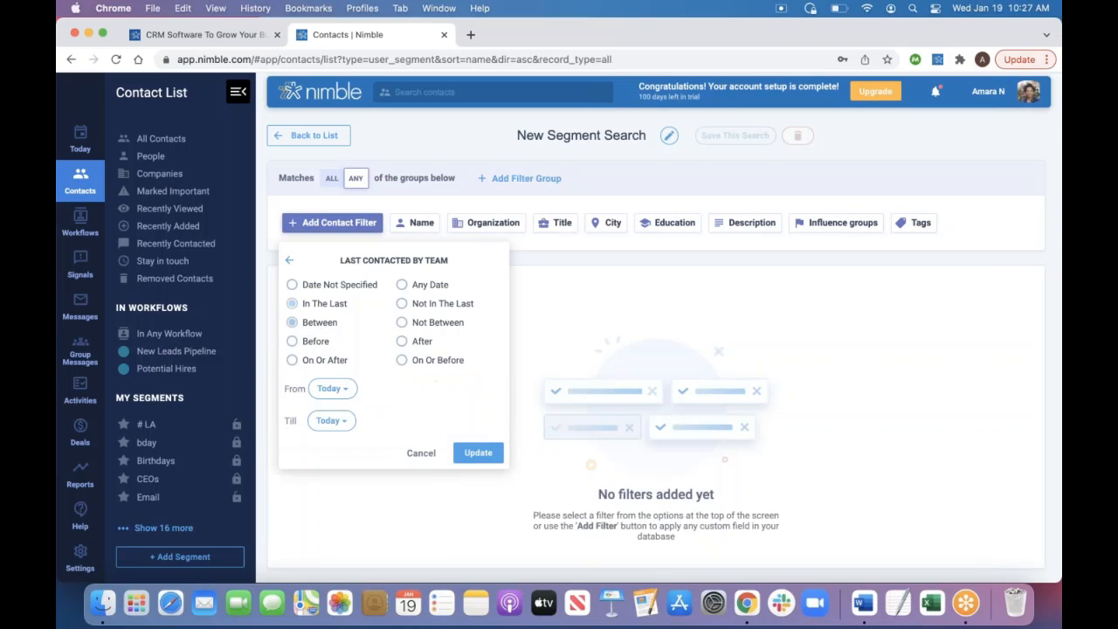
click(330, 388)
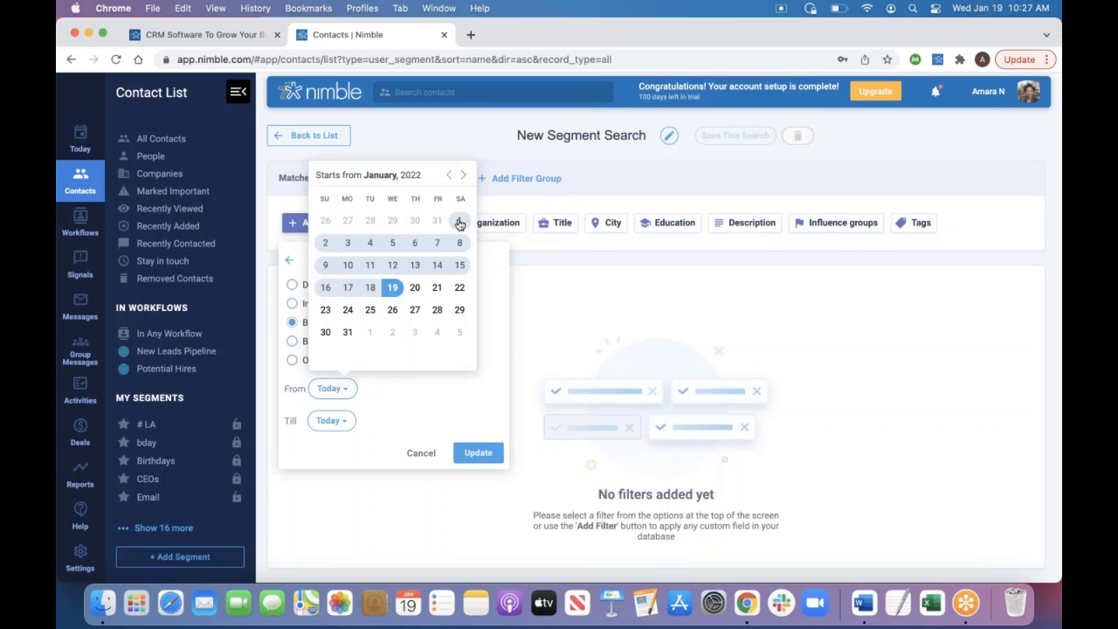
click(459, 224)
click(330, 421)
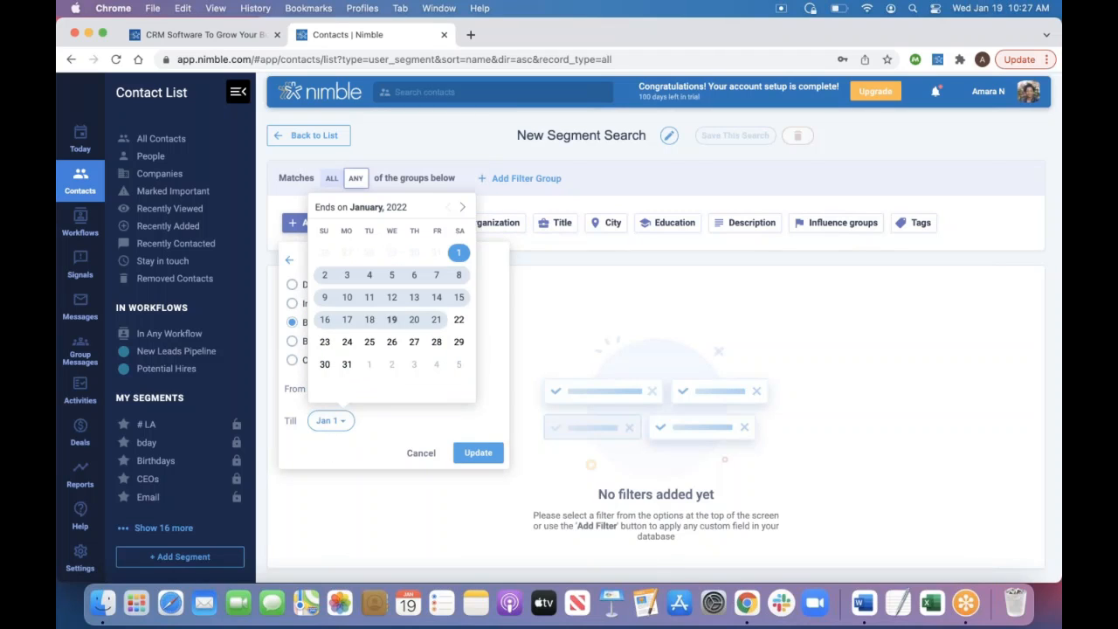
click(413, 321)
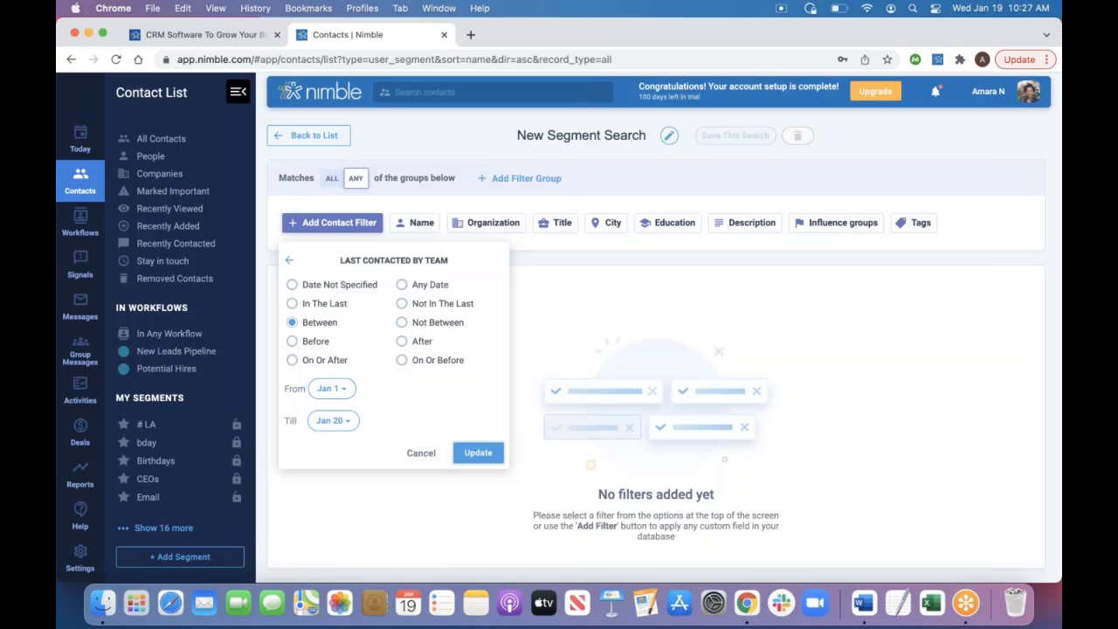
click(478, 452)
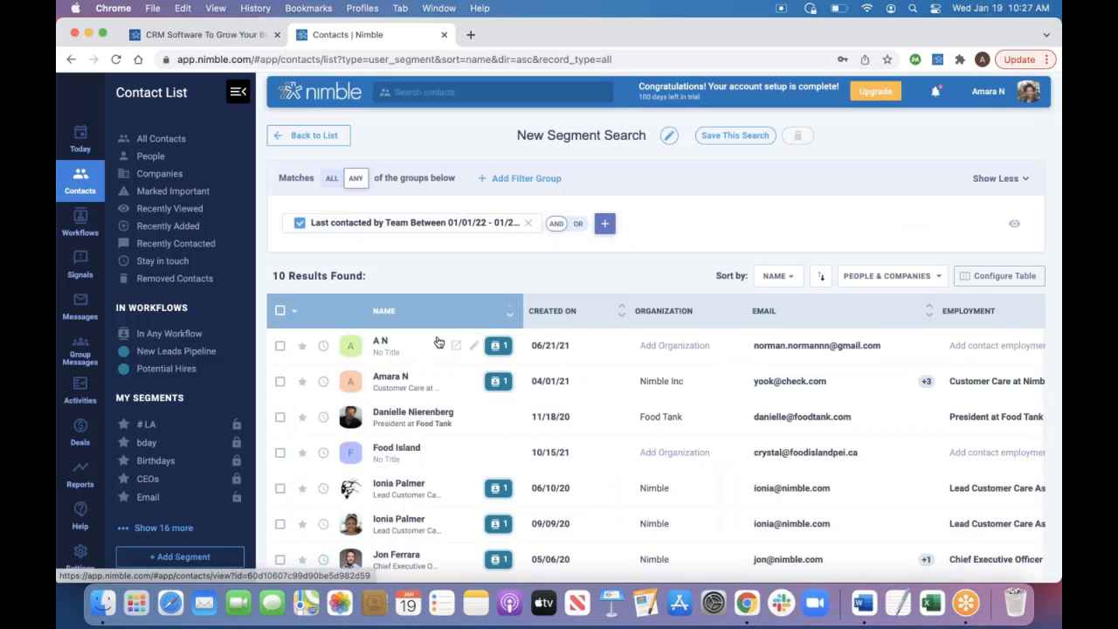
scroll(437, 342, down, 5)
scroll(424, 312, up, 5)
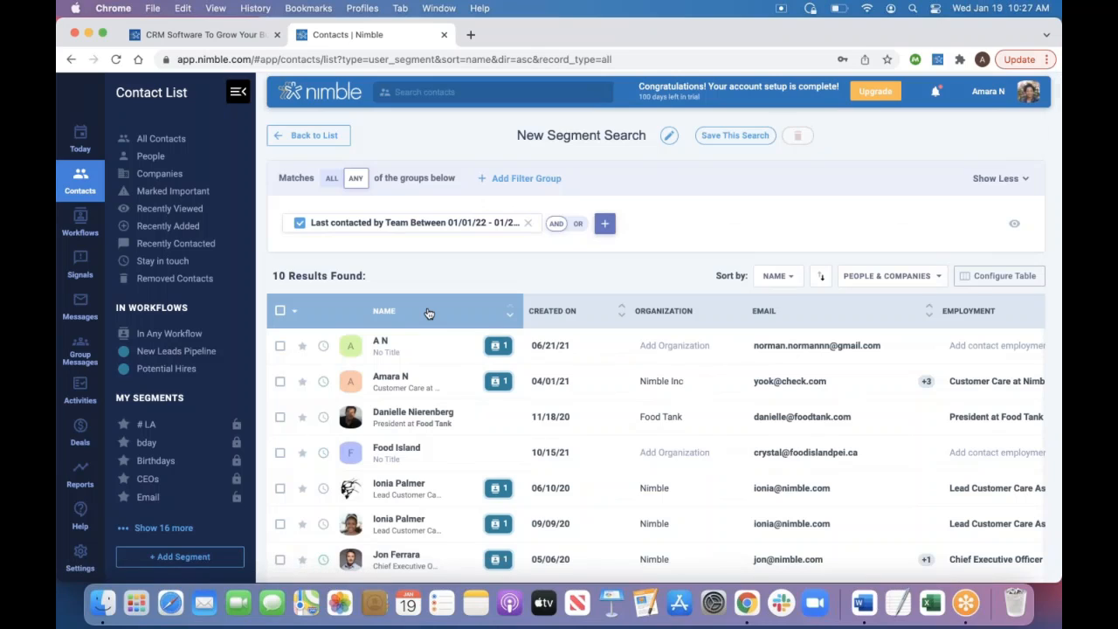
Add an Email Is Not Empty condition to the segment search with AND and open the search's name for editing.
click(604, 224)
click(616, 268)
text(email)
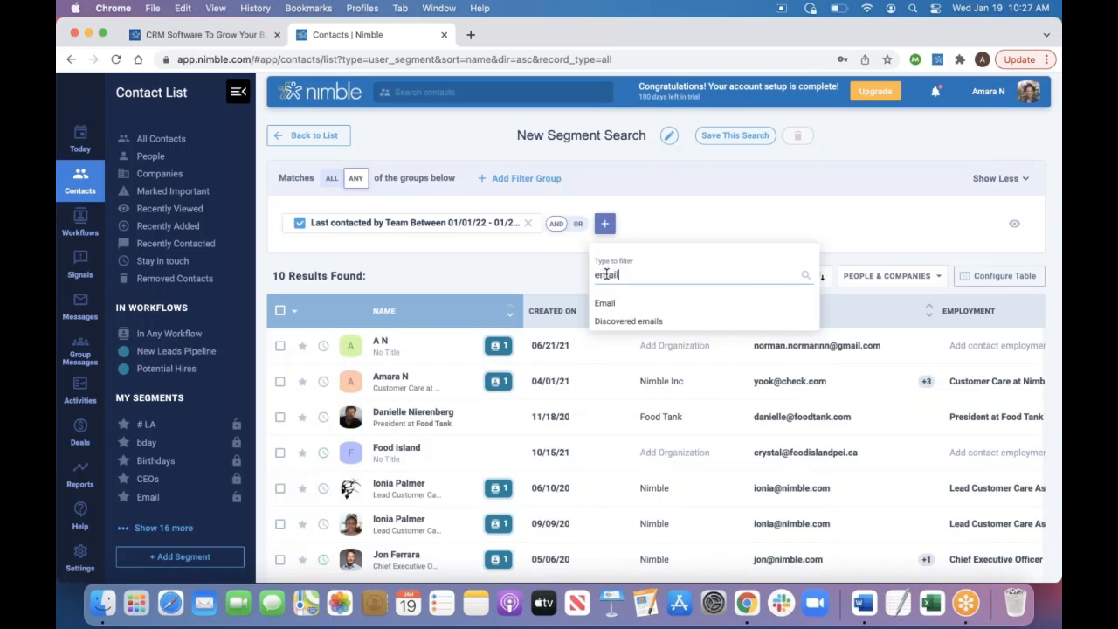
click(604, 302)
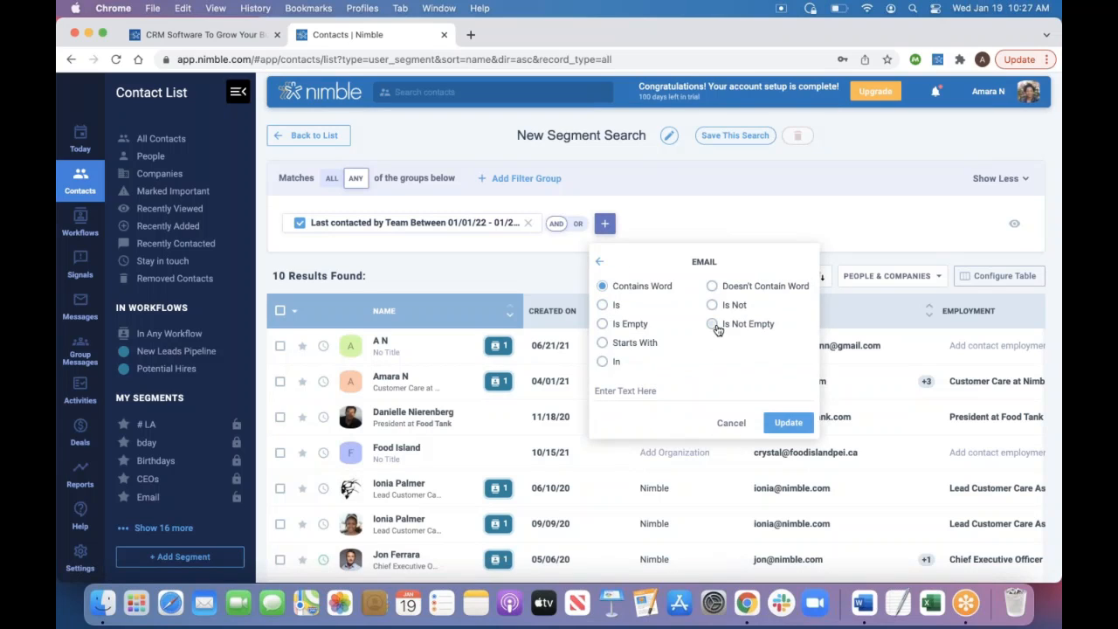
click(715, 326)
click(787, 390)
scroll(568, 394, down, 5)
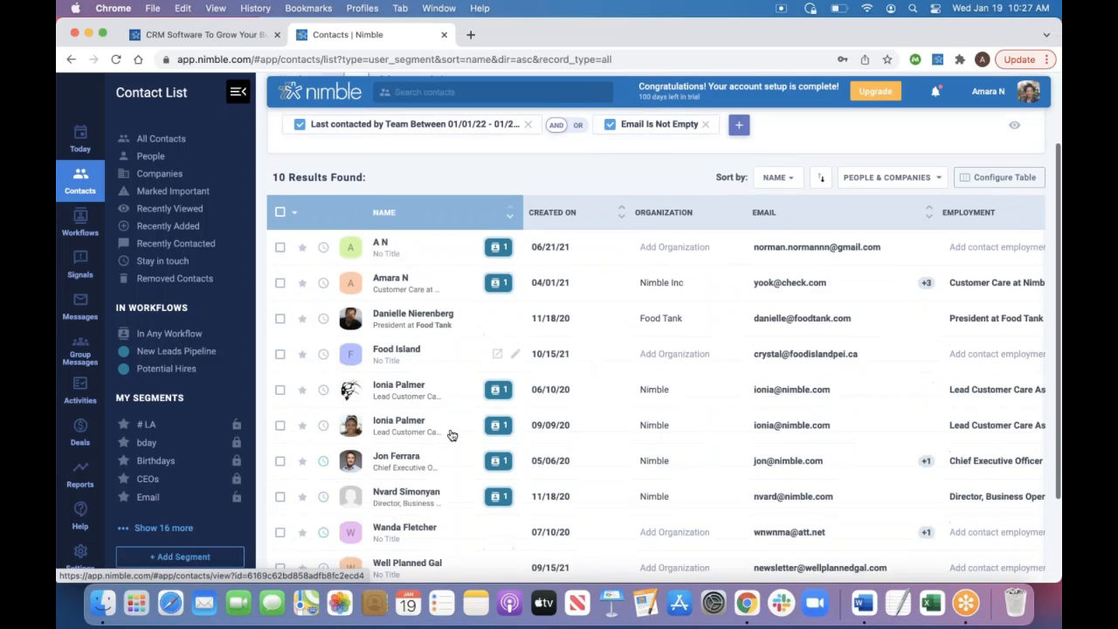
scroll(516, 367, up, 5)
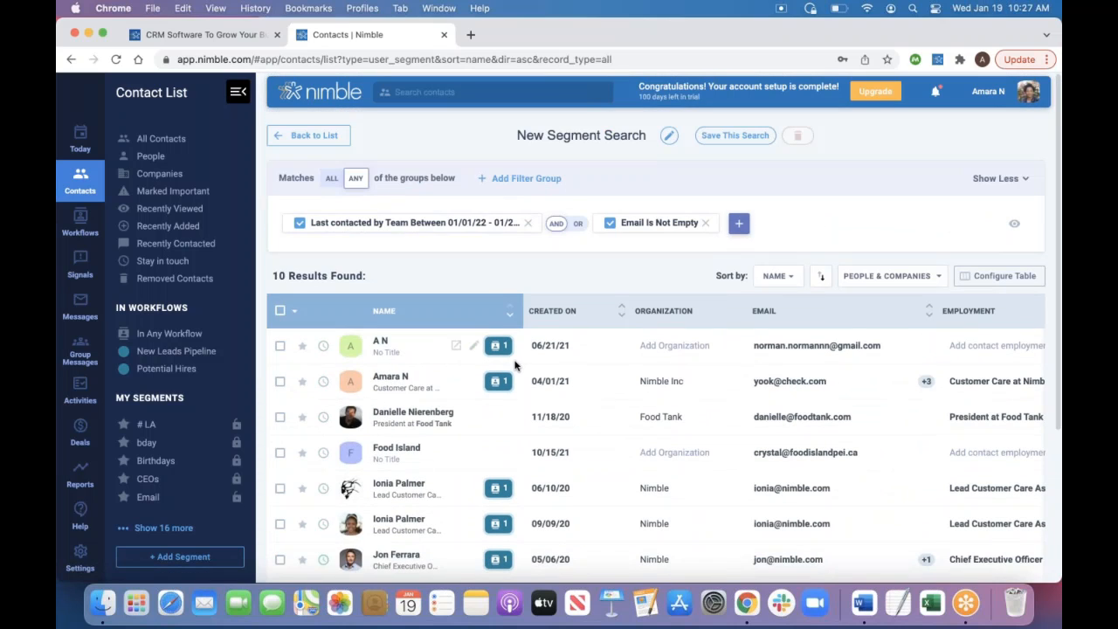
click(575, 135)
triple_click(575, 132)
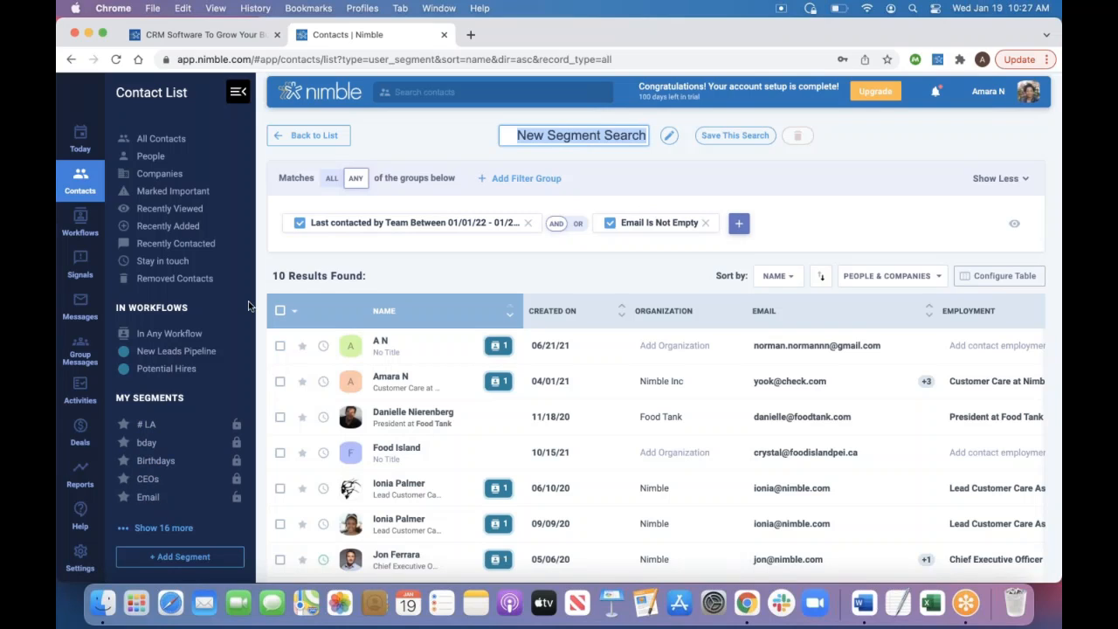
Select all contacts in the search results and view the stay-in-touch reminder, bulk action and export options.
click(281, 311)
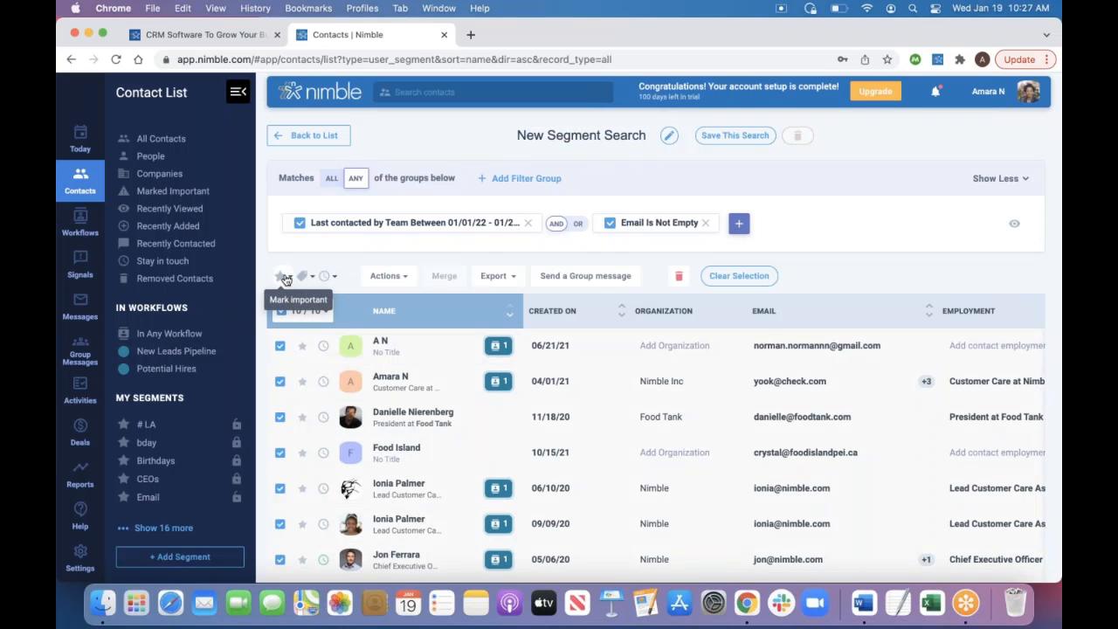
click(337, 279)
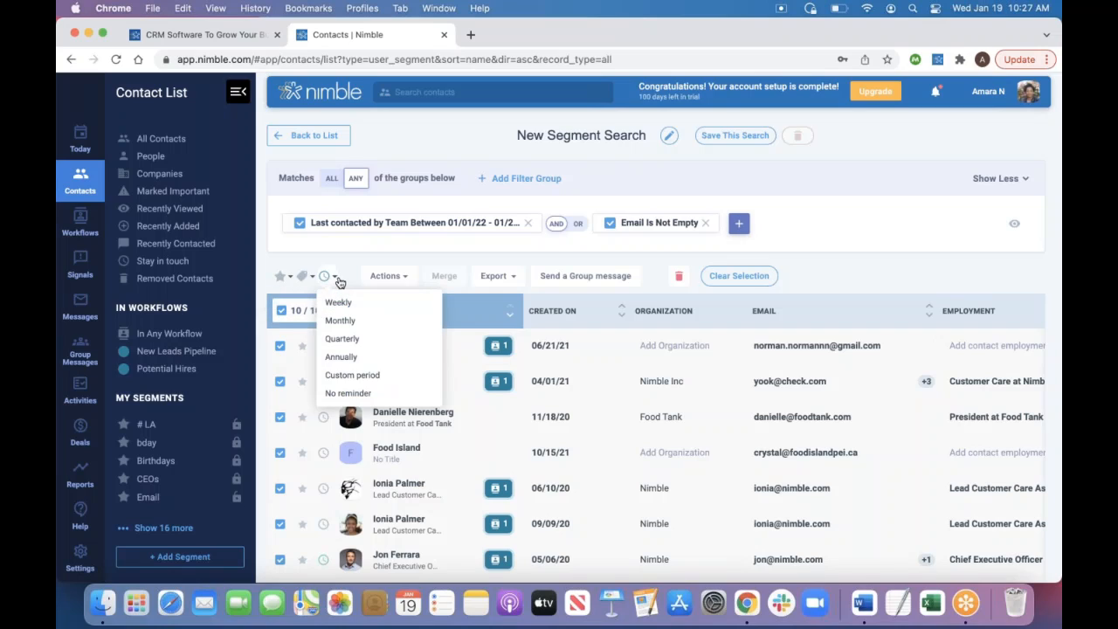
click(408, 278)
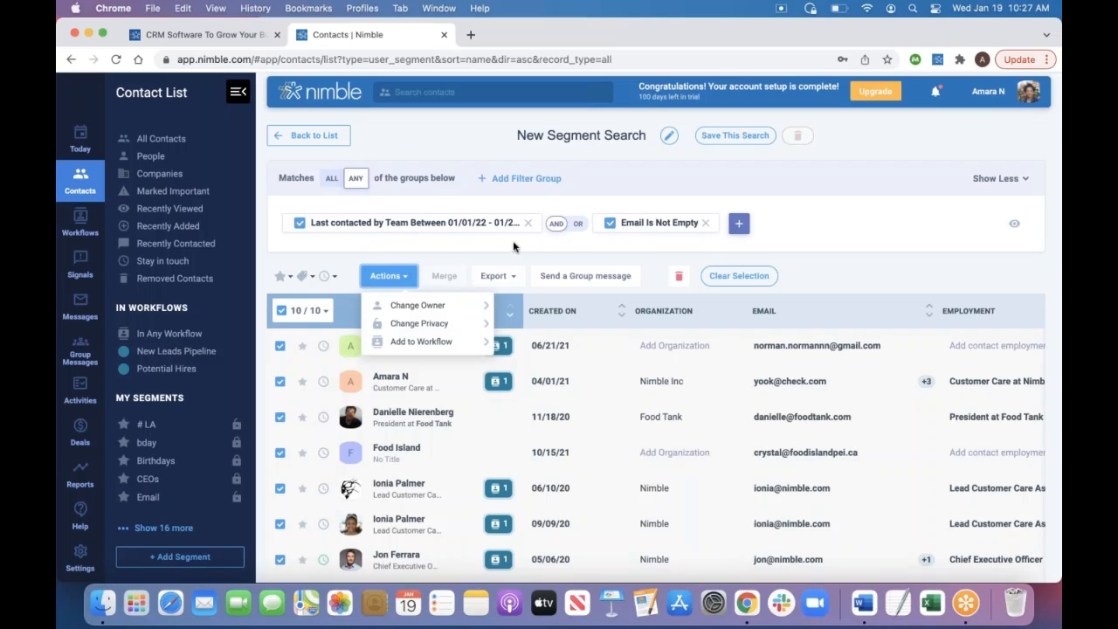
click(502, 279)
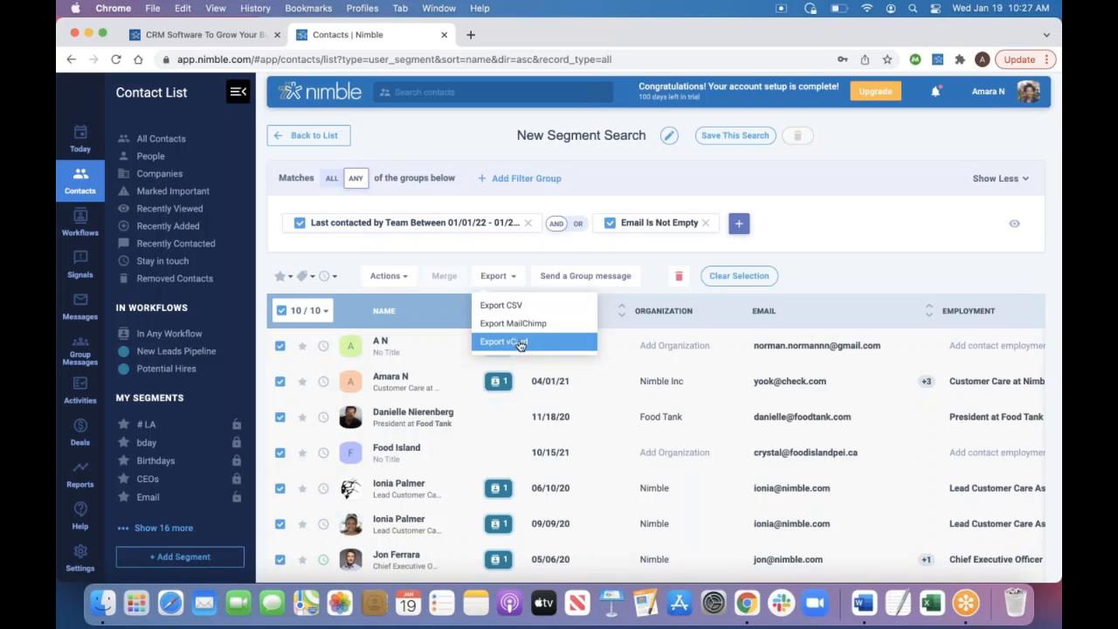
click(542, 255)
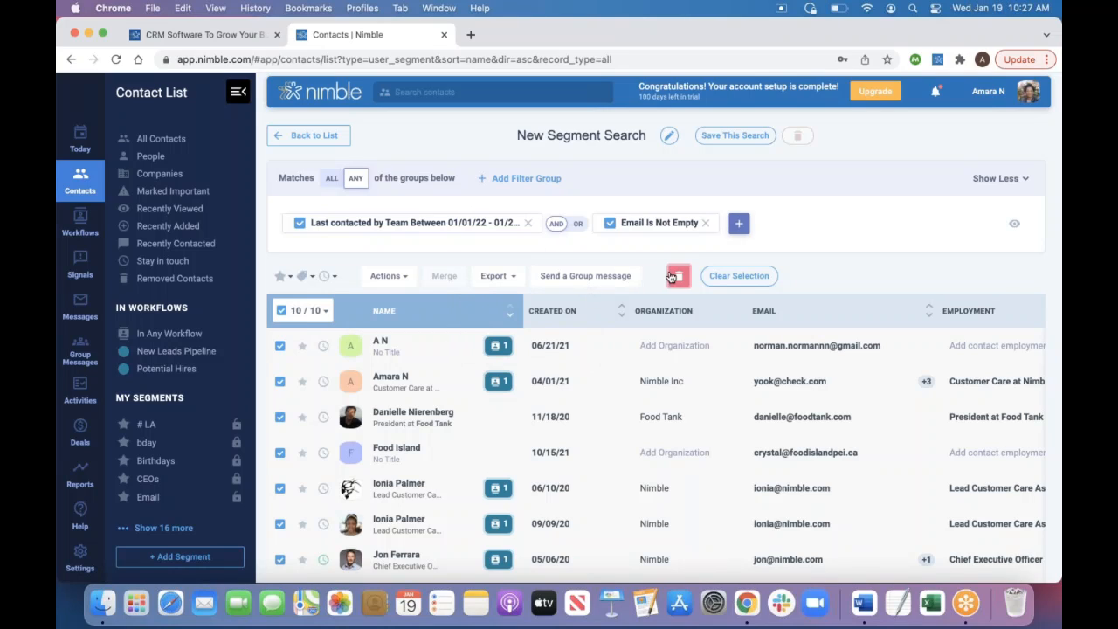
Start a group message to the selected contacts, replacing the existing recipients, and point out the daily sent-message quota.
click(573, 276)
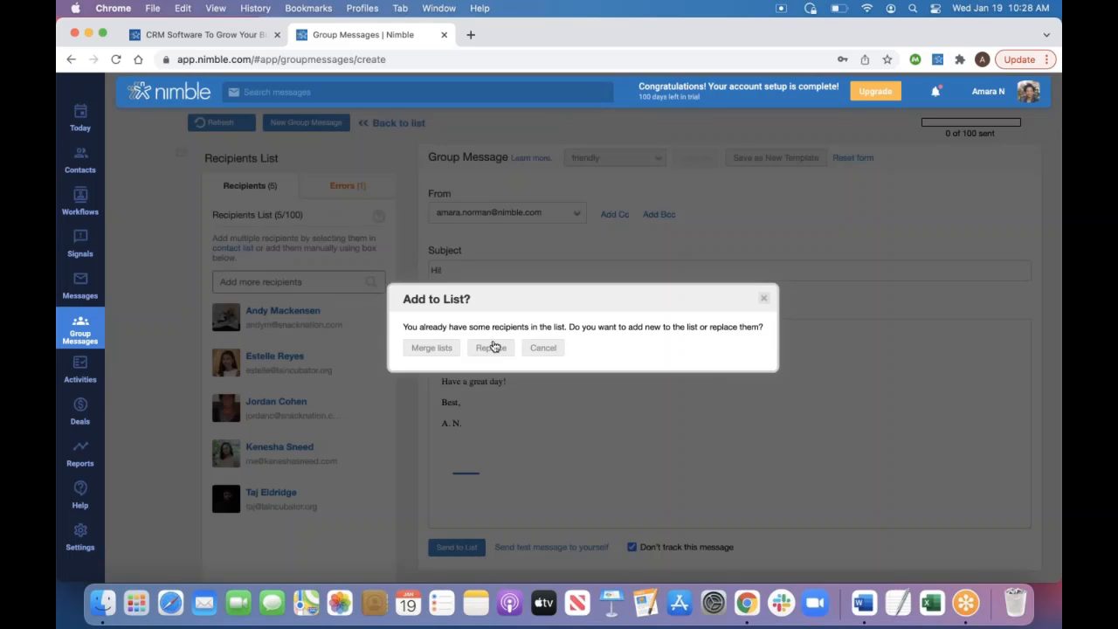
click(491, 348)
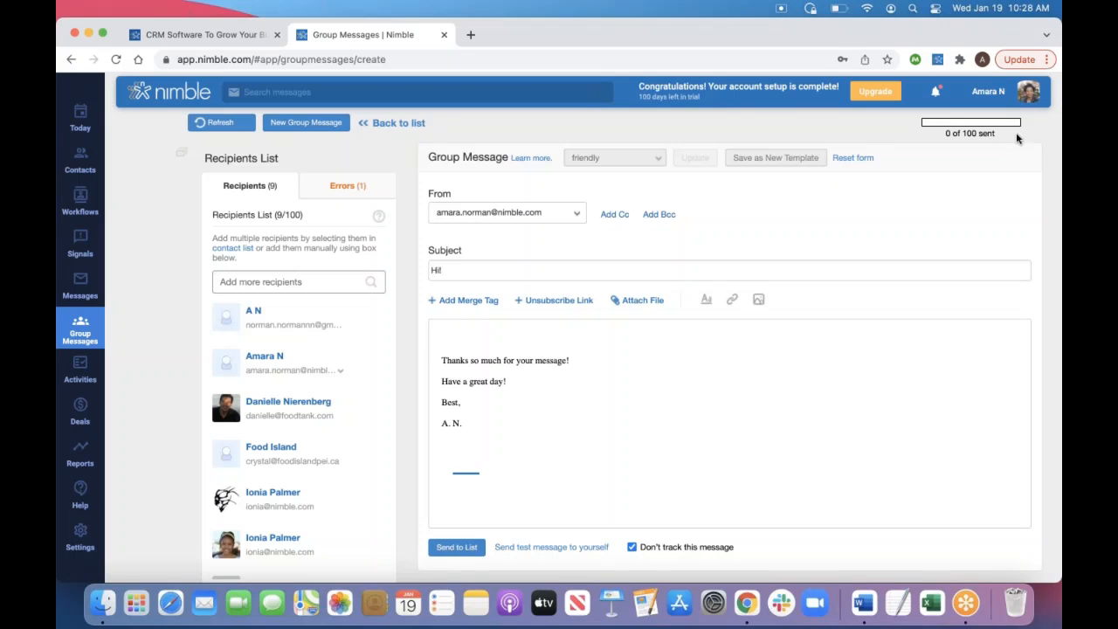
drag(939, 133, 1005, 135)
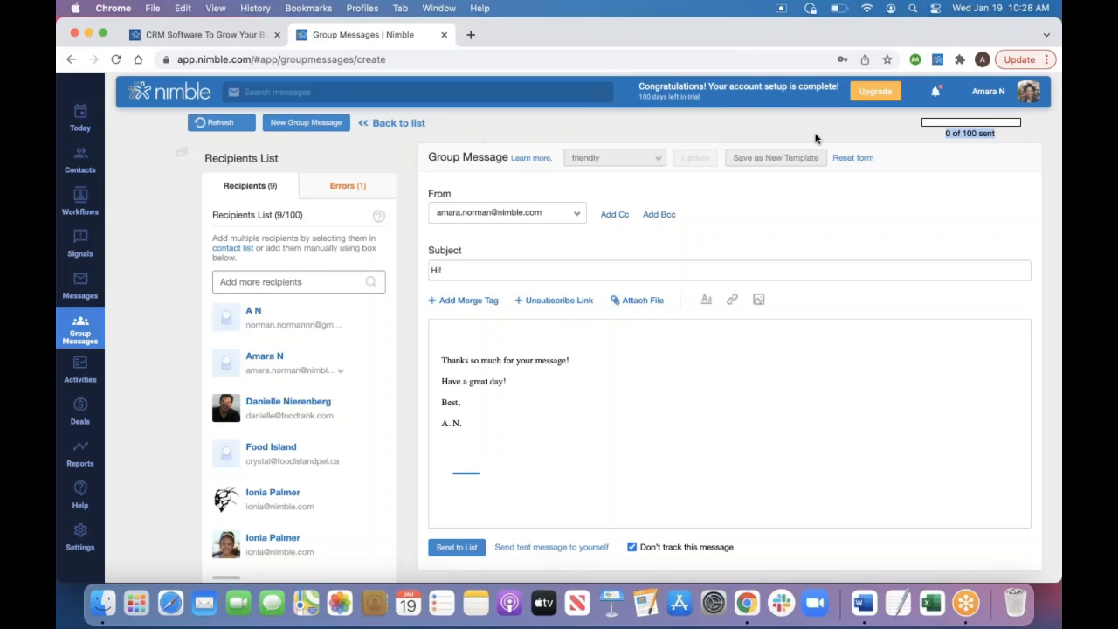
click(1032, 137)
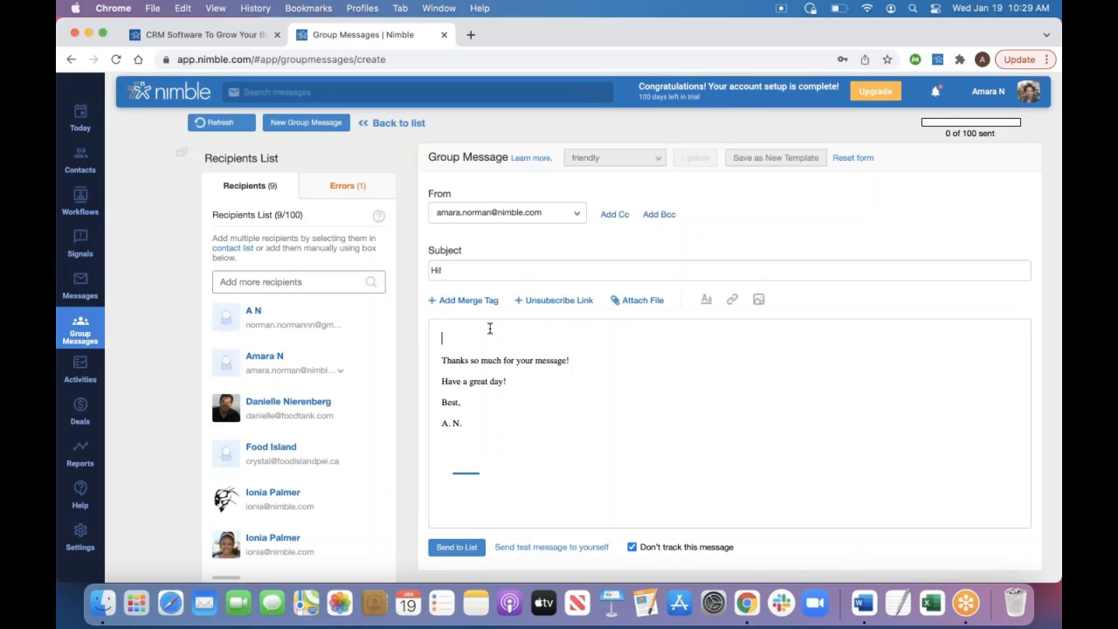
Add a "Hi" greeting with the first-name merge tag and a "Click here to unsubscribe" link to the message, checking the recipients.
text(Hi)
click(469, 301)
click(466, 320)
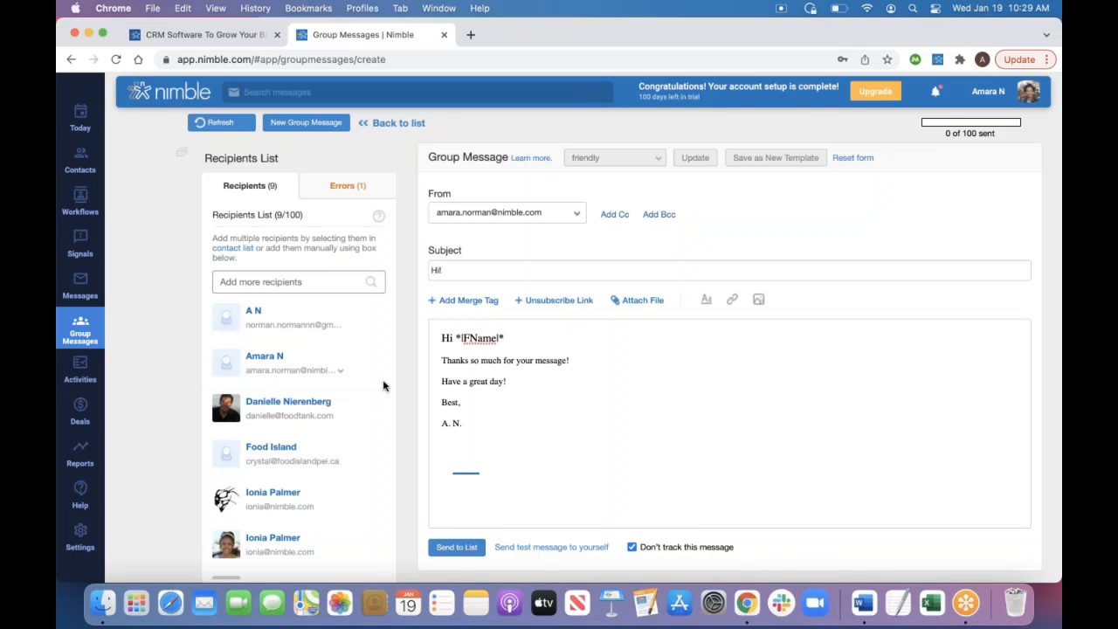
scroll(295, 414, down, 3)
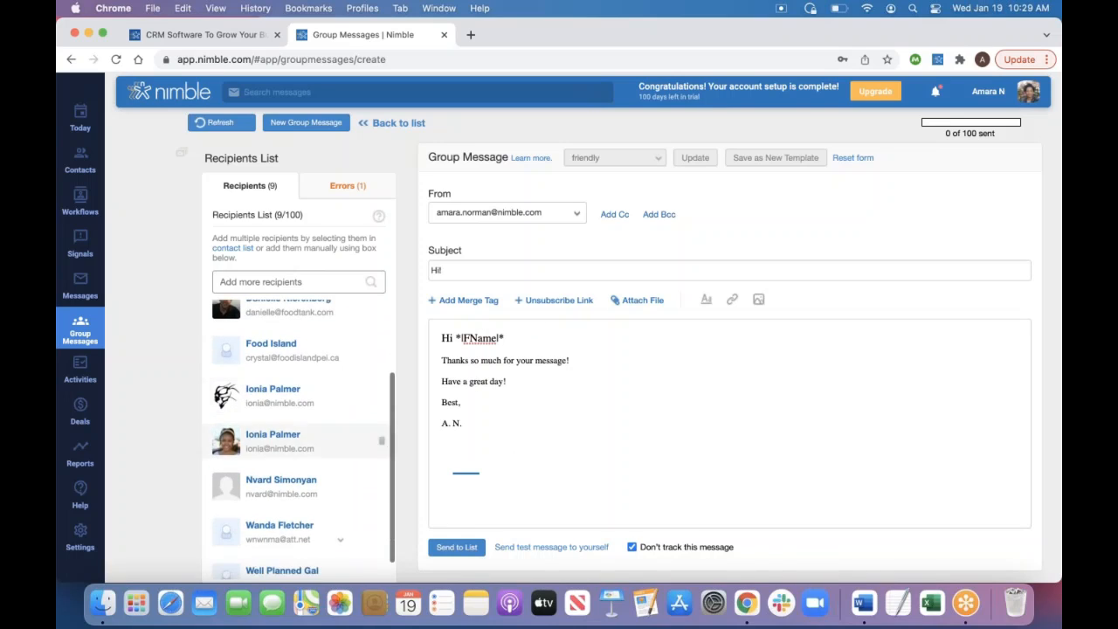
scroll(297, 463, up, 3)
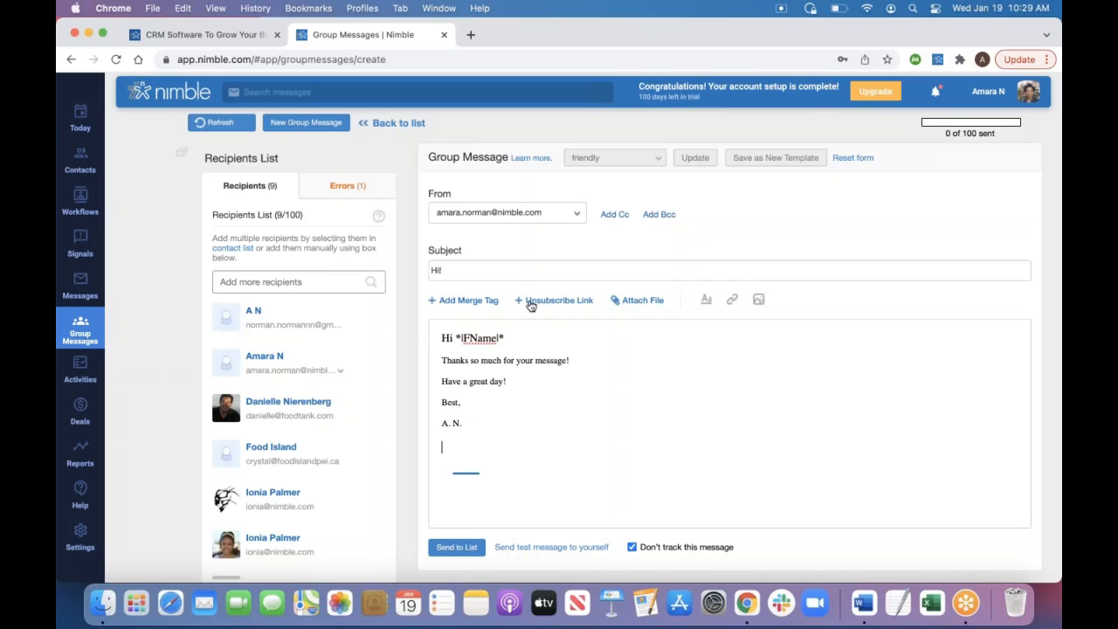
click(530, 301)
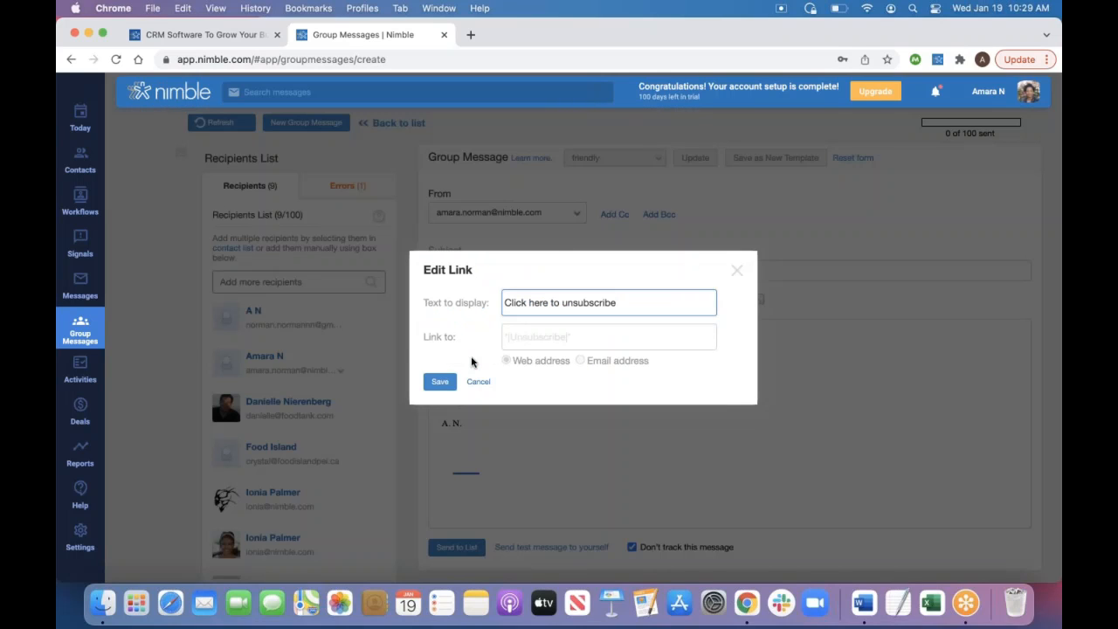
click(439, 382)
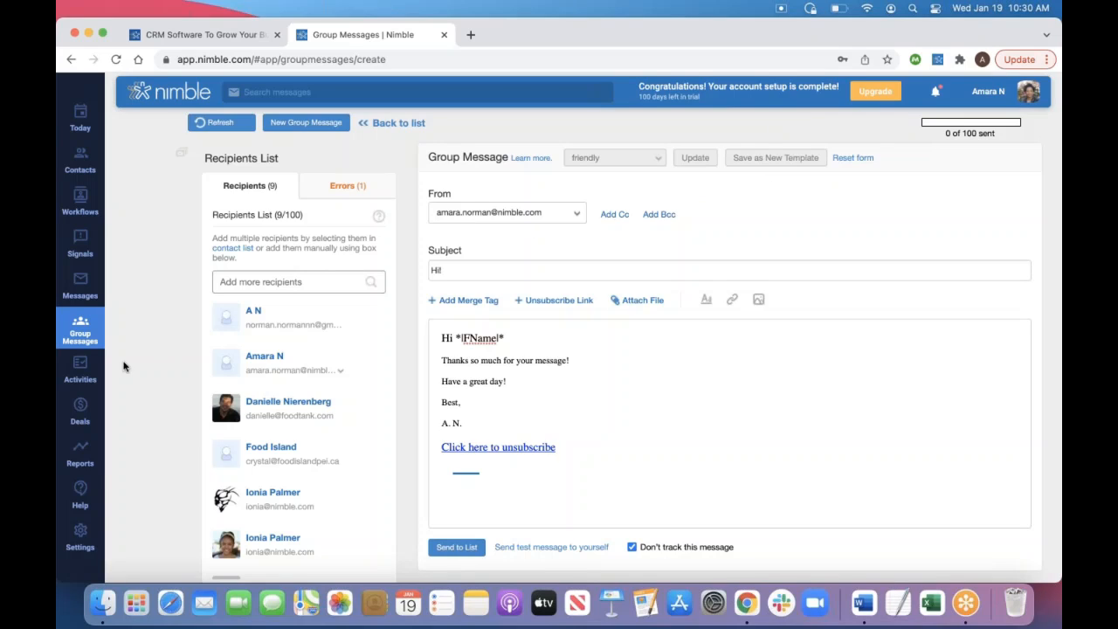
Go to the email settings and view the email signature editor.
click(78, 531)
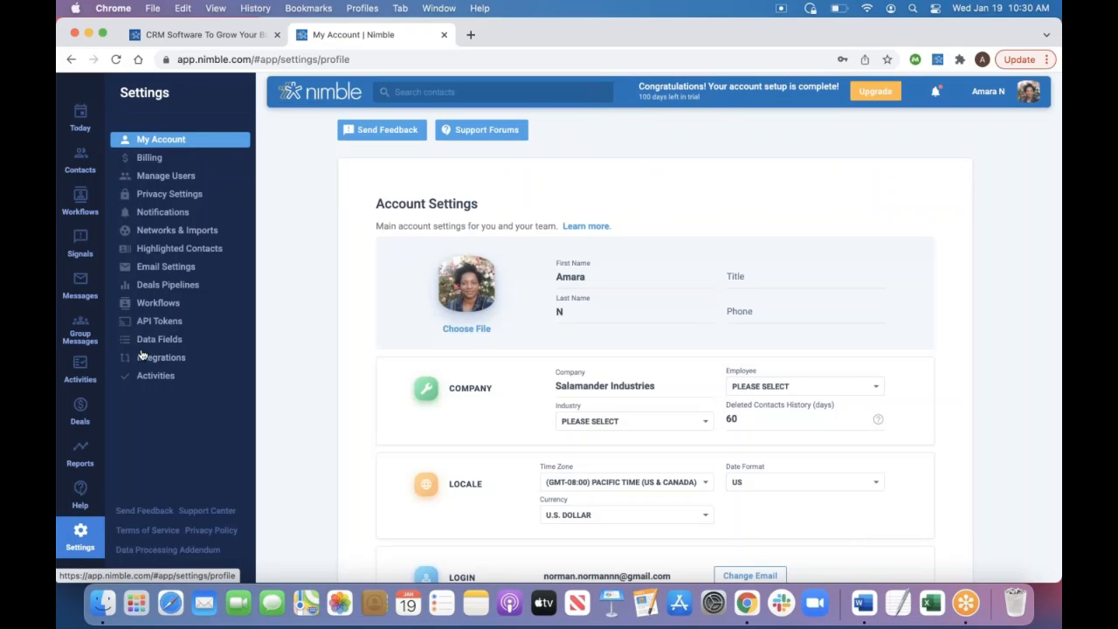
click(177, 269)
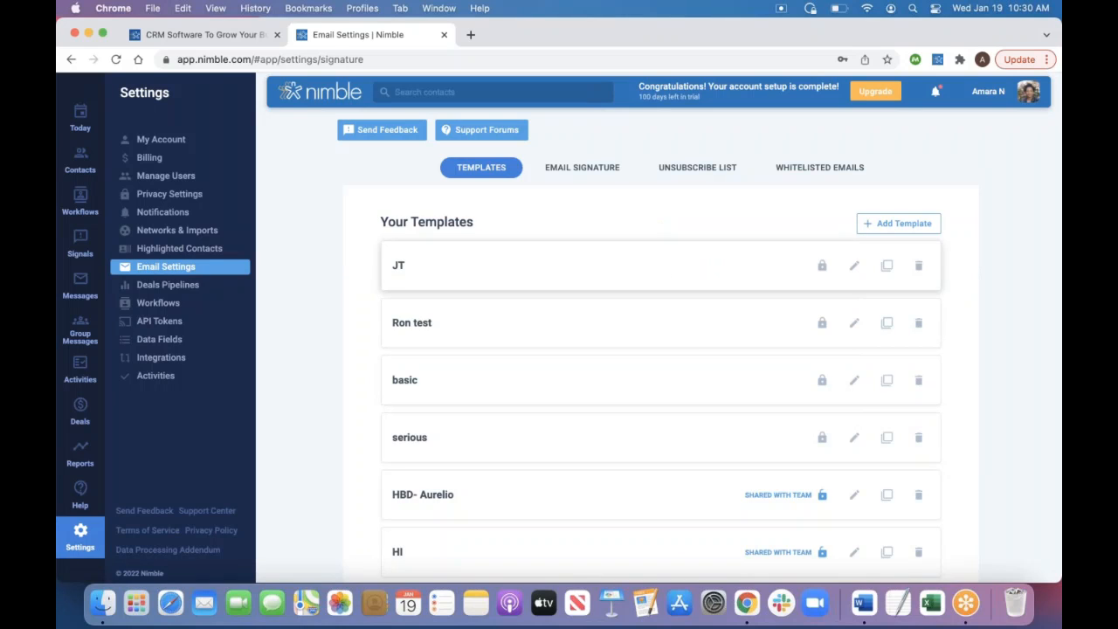
click(577, 166)
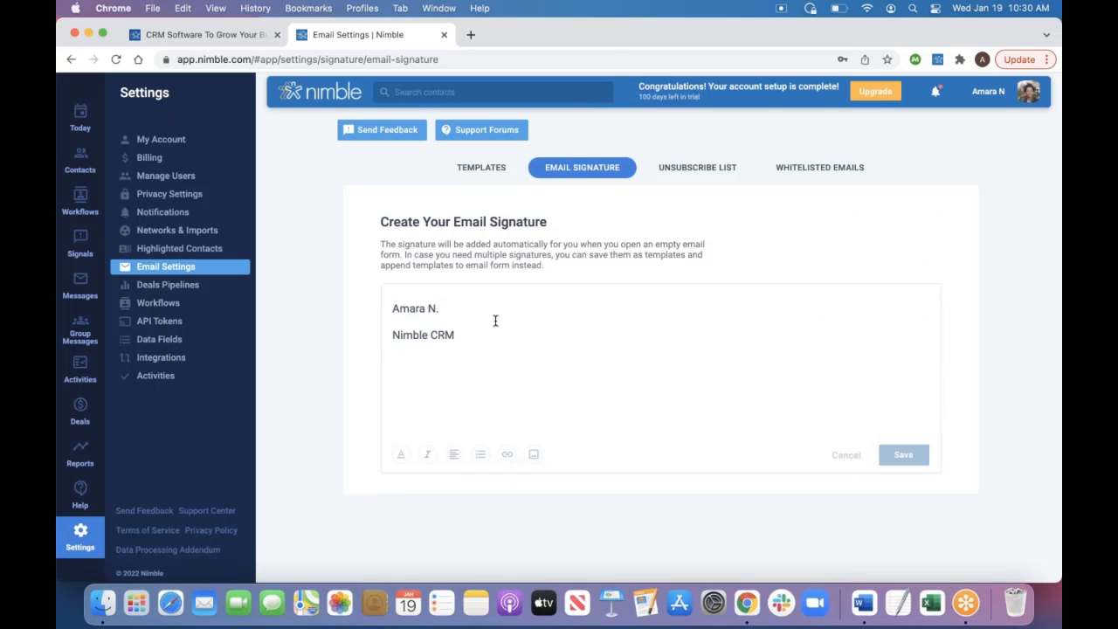
click(539, 359)
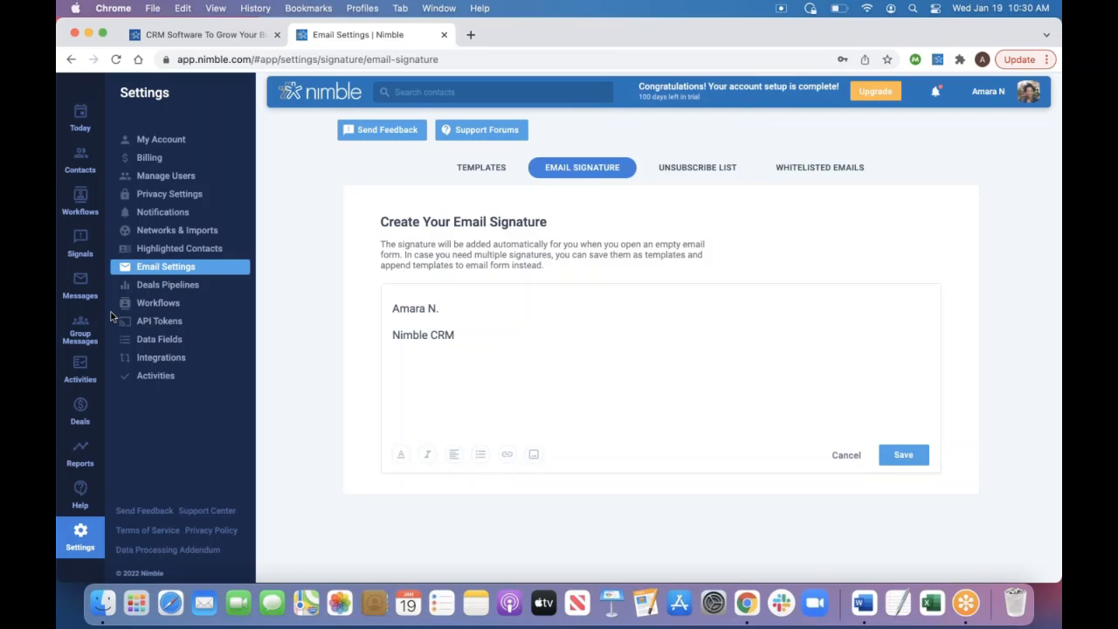
Open the tracking report of the sent group message "test", show its unread recipients, and select the listed one to view tagging options.
click(64, 325)
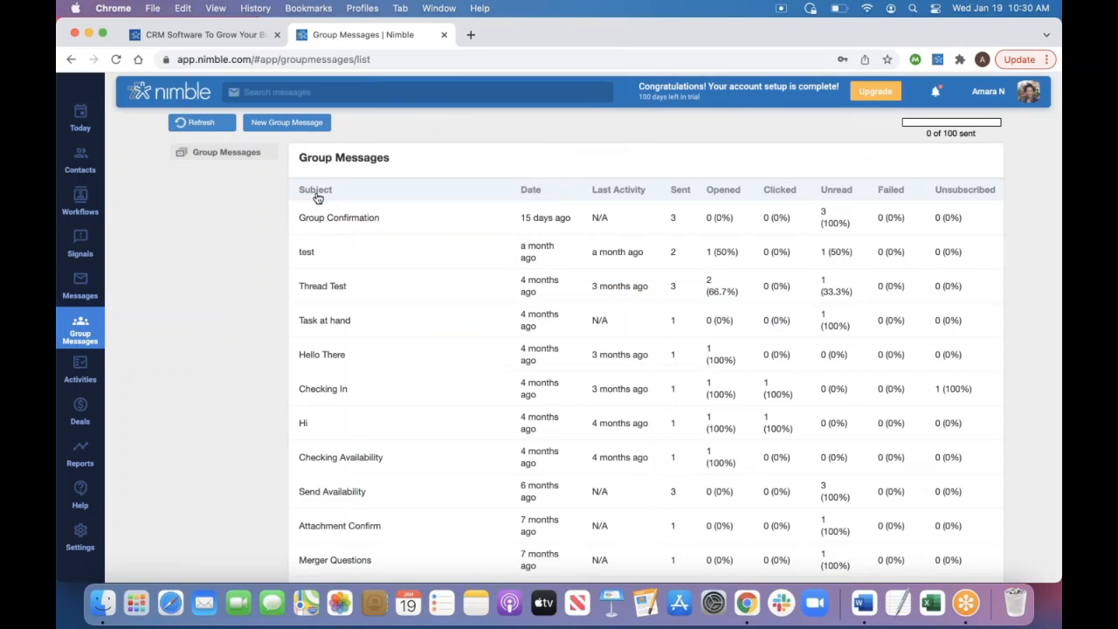
click(319, 254)
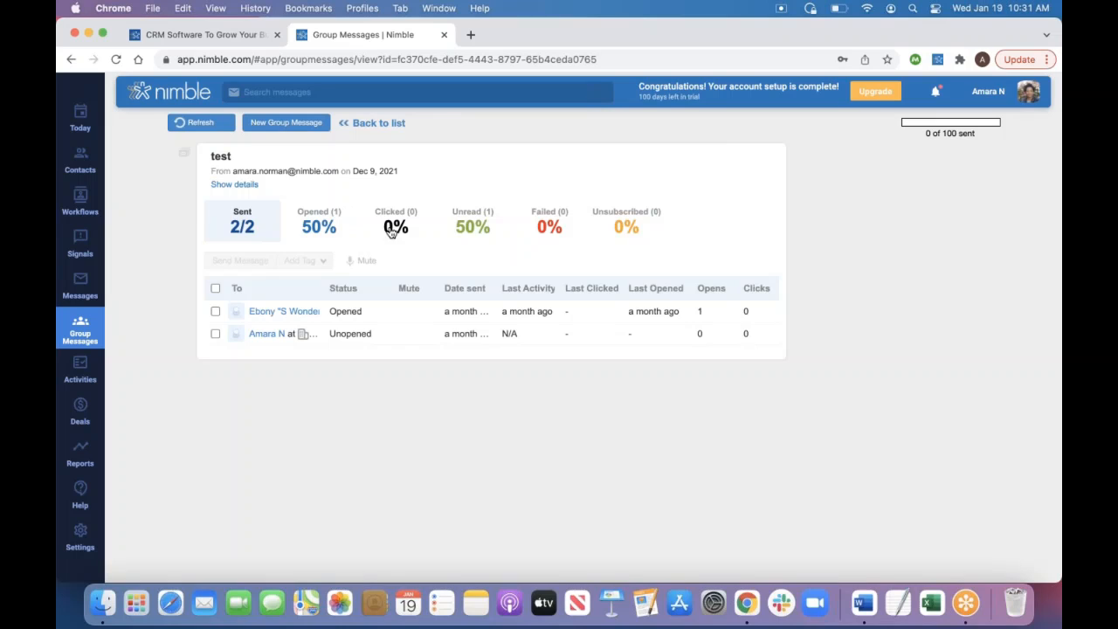
click(472, 224)
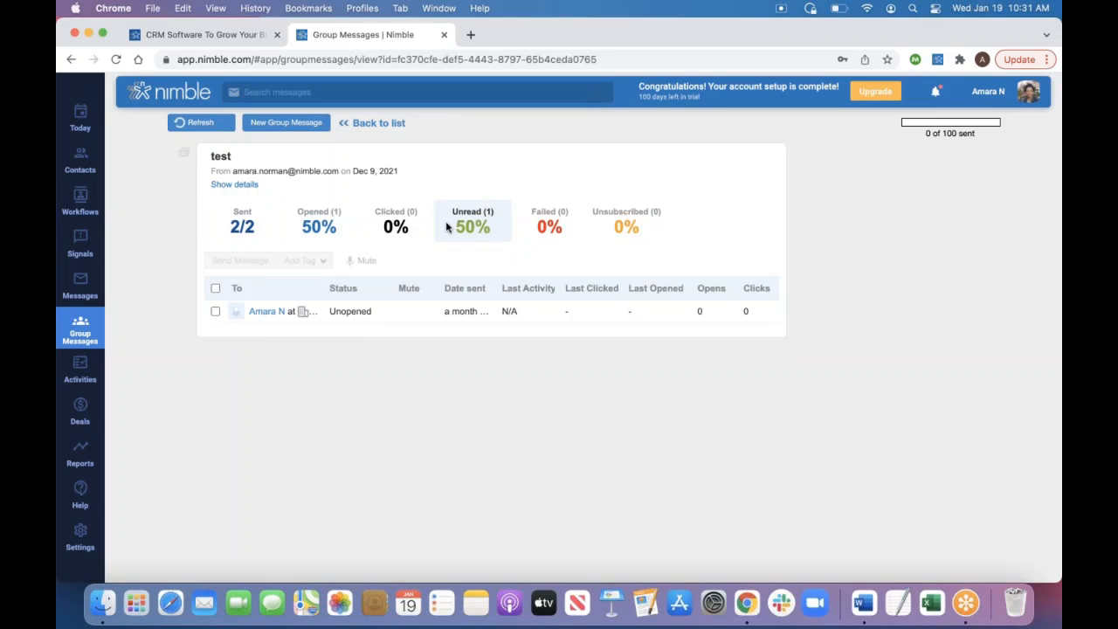
click(215, 311)
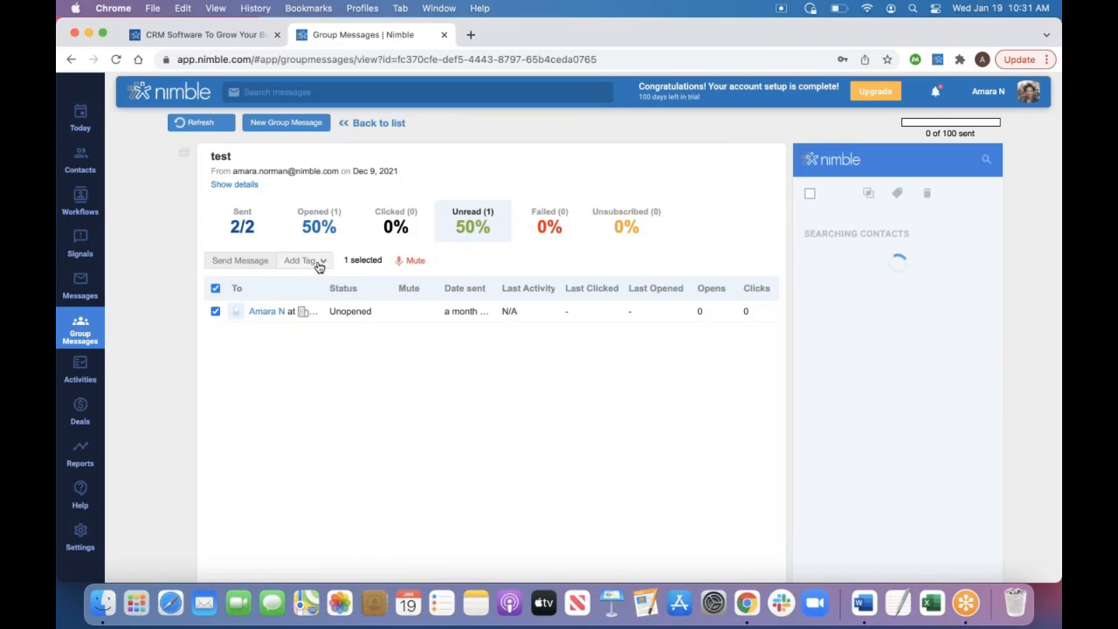
click(320, 267)
click(519, 258)
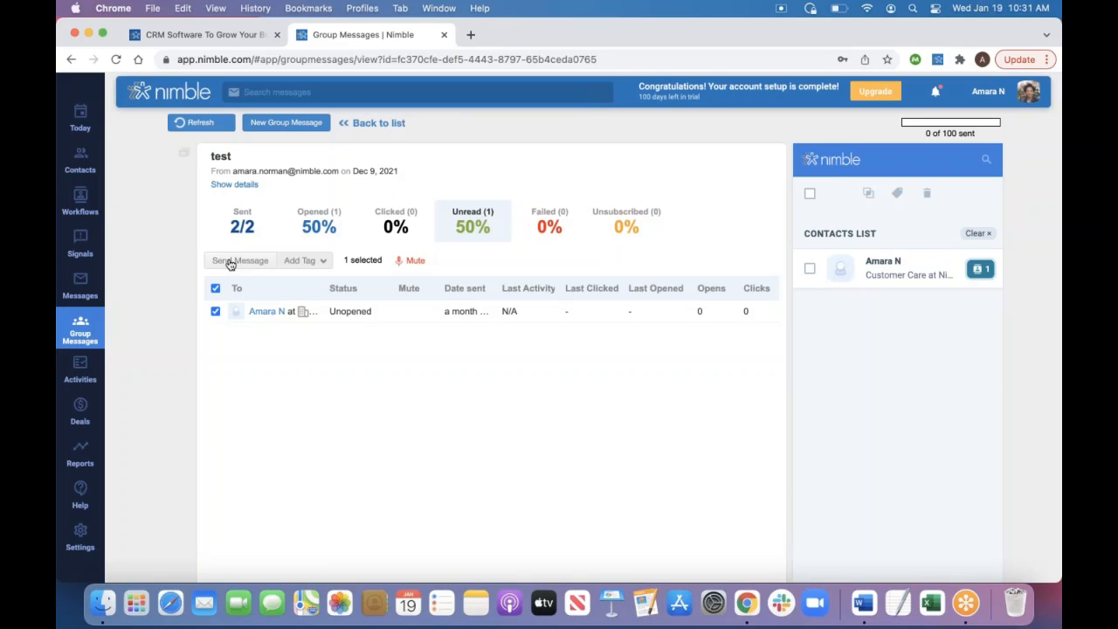
Open the activities agenda and view its filters, including the tags available for filtering.
click(85, 383)
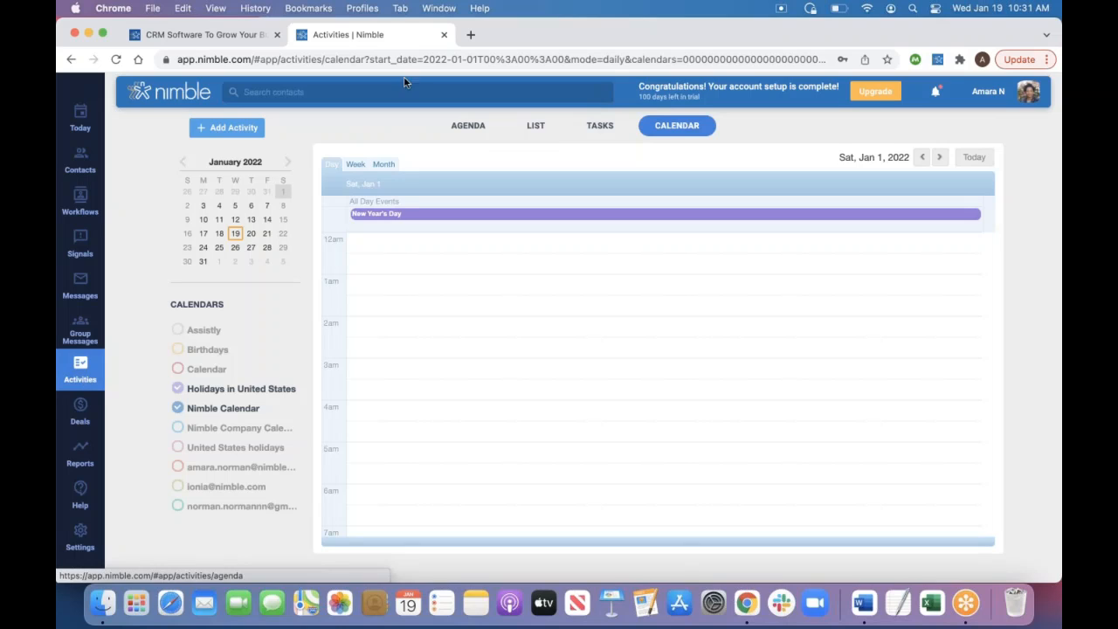
click(535, 128)
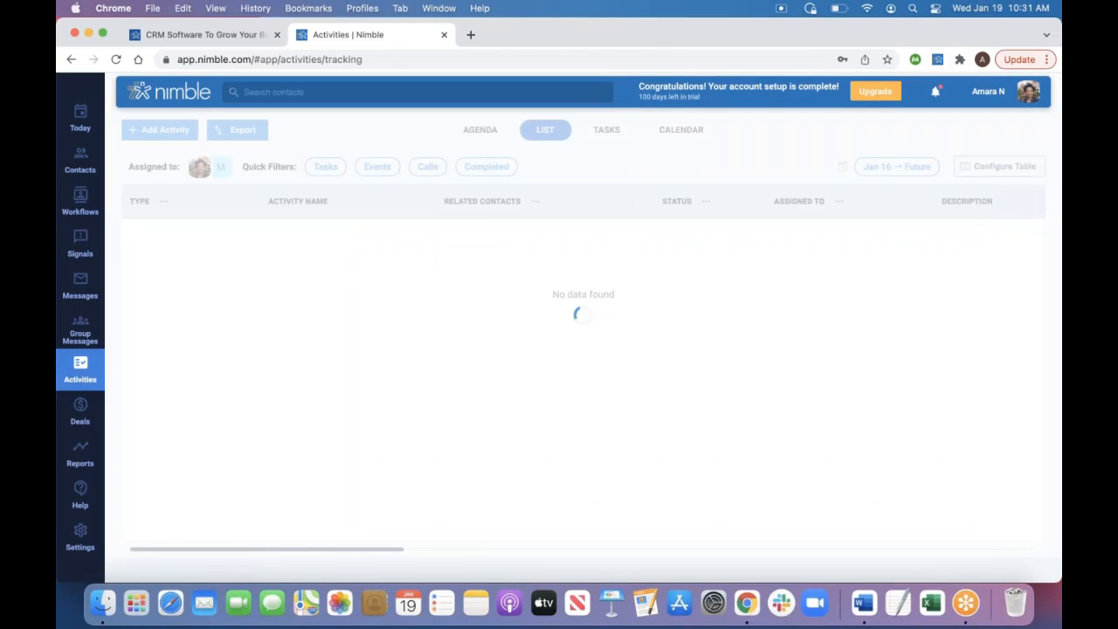
click(483, 127)
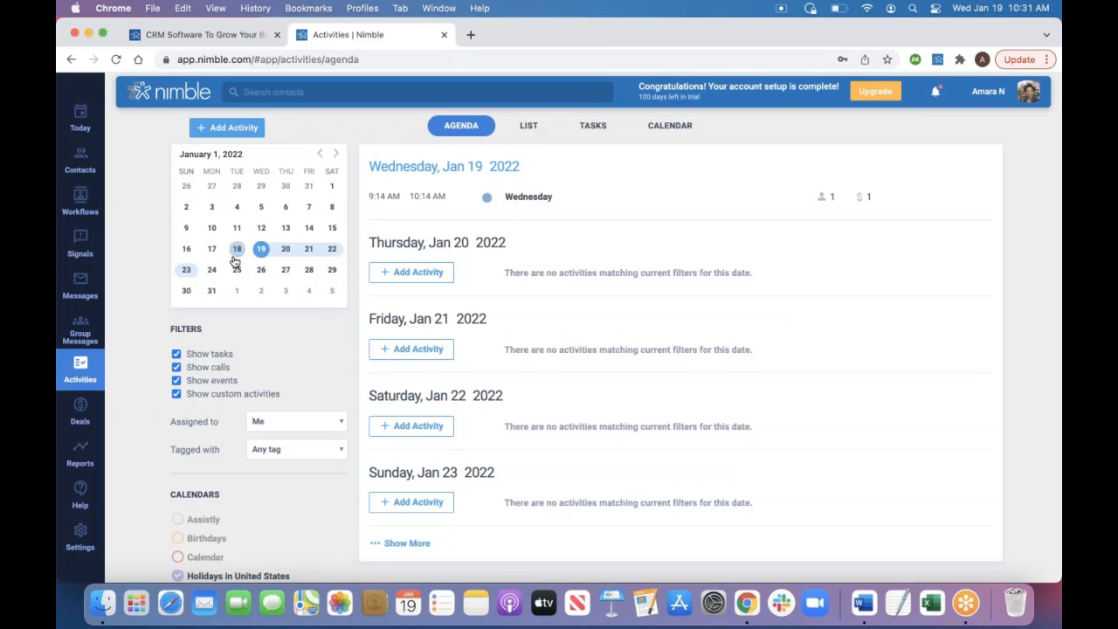
scroll(275, 327, down, 3)
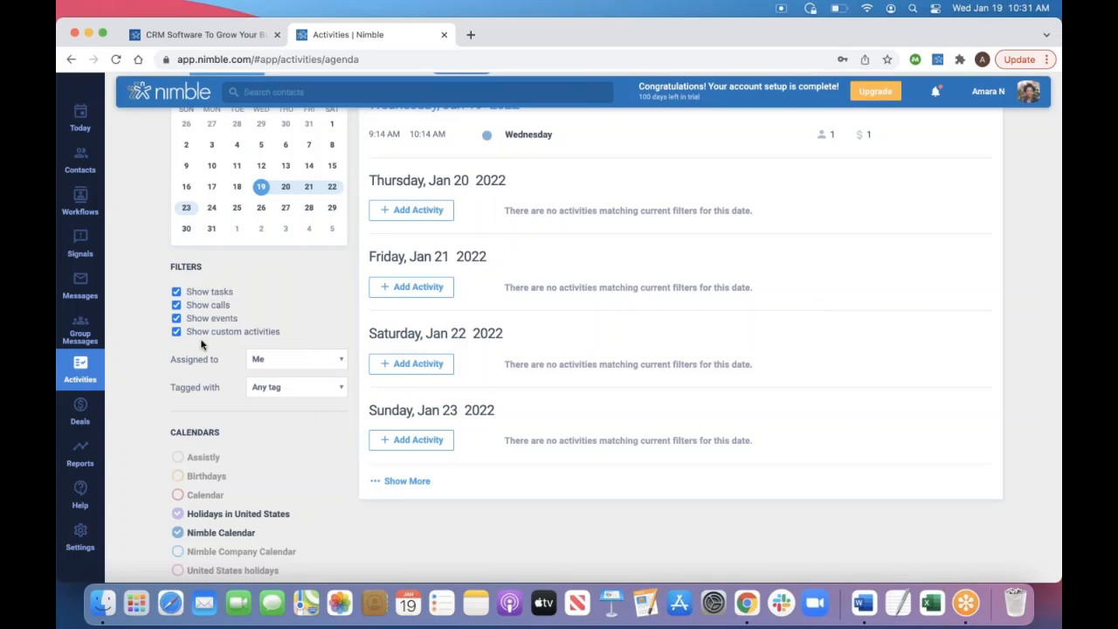
click(258, 390)
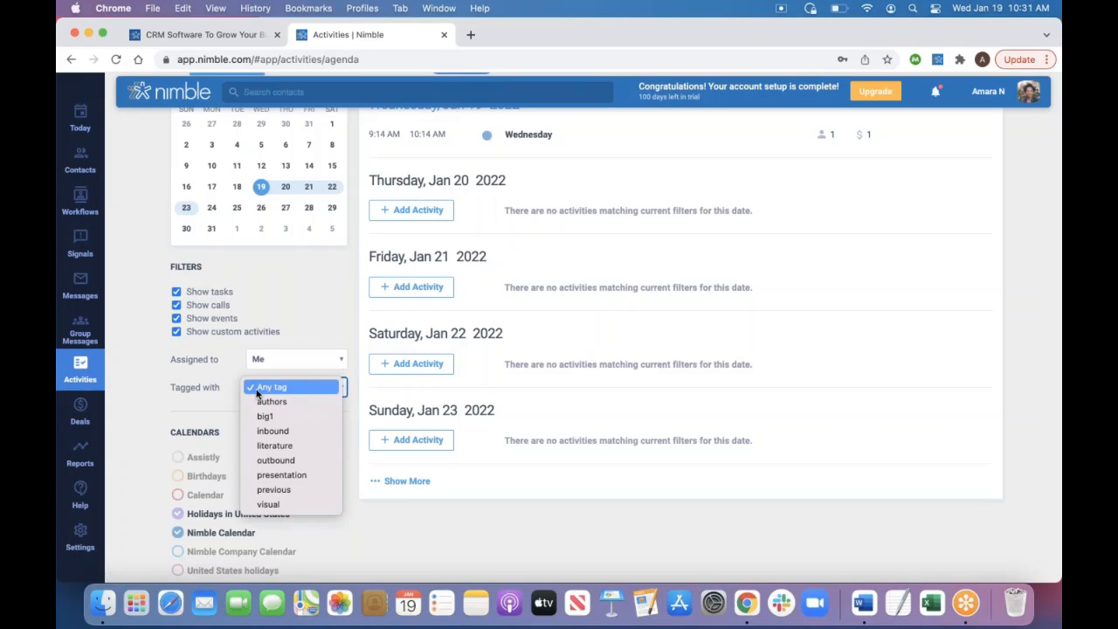
click(253, 386)
scroll(247, 405, down, 1)
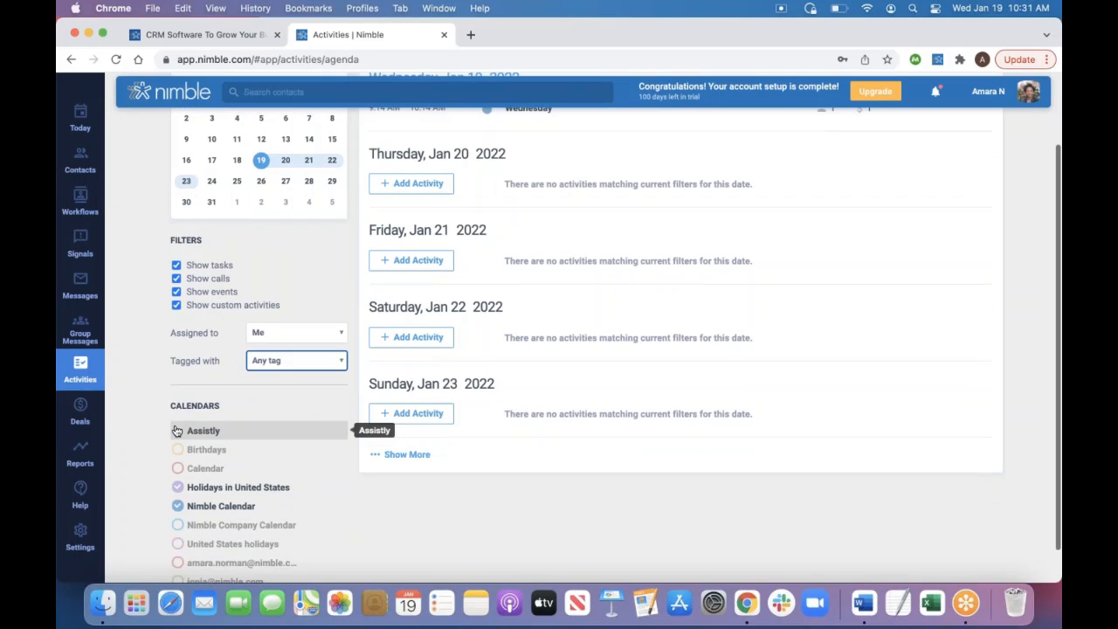
Show the Assistly calendar's events in the agenda and hide them again.
click(185, 431)
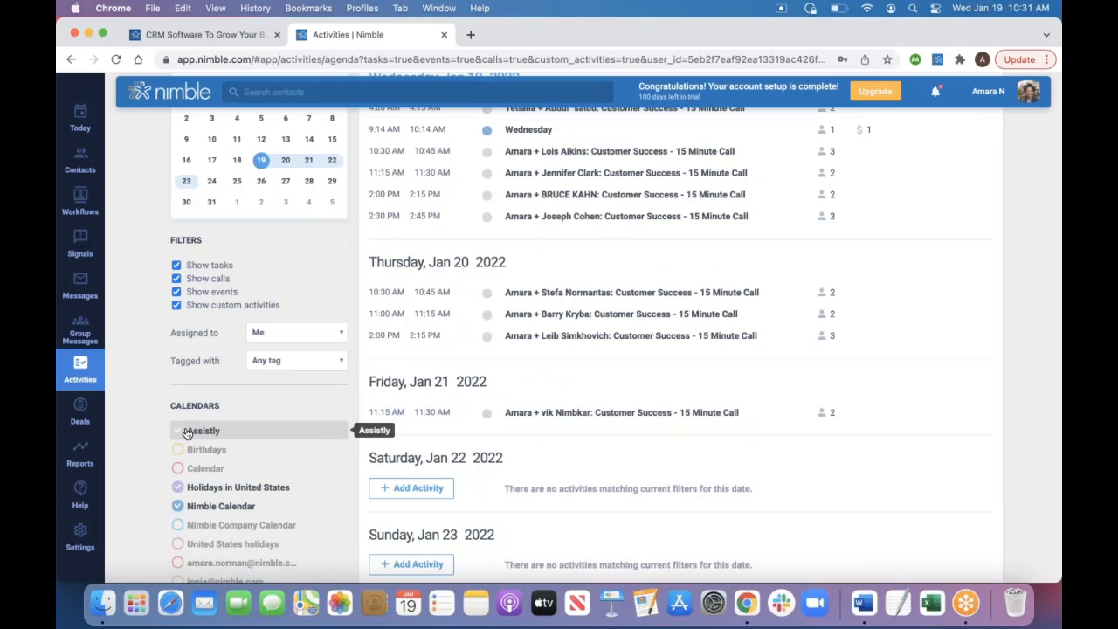
click(178, 468)
click(236, 427)
scroll(259, 428, up, 1)
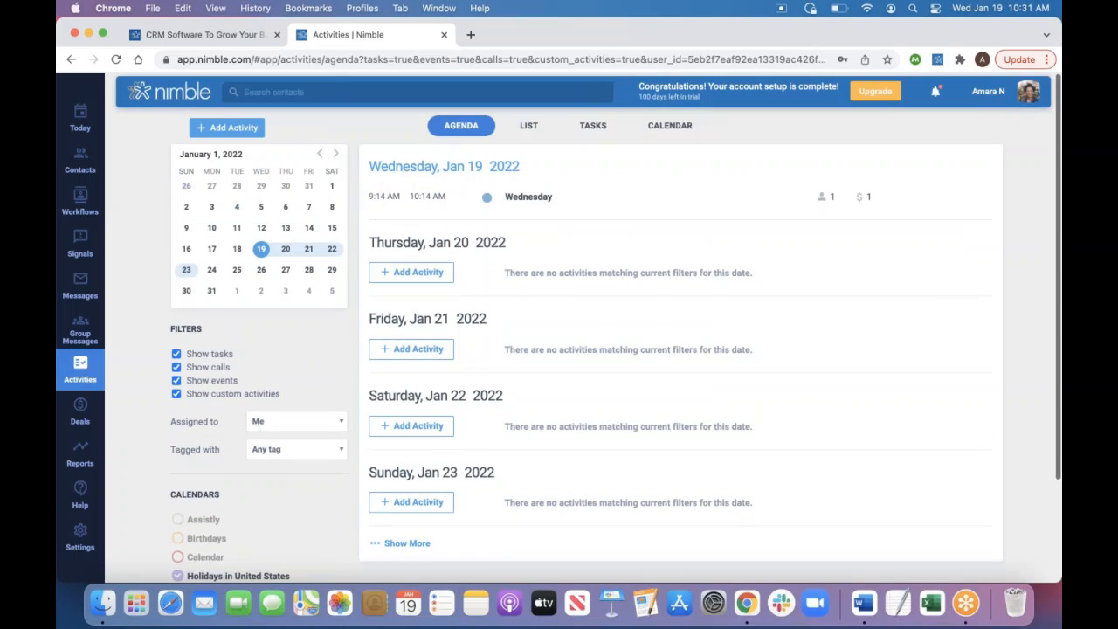
Switch the activities to list view, clear the Tasks filter and load past activities.
click(528, 125)
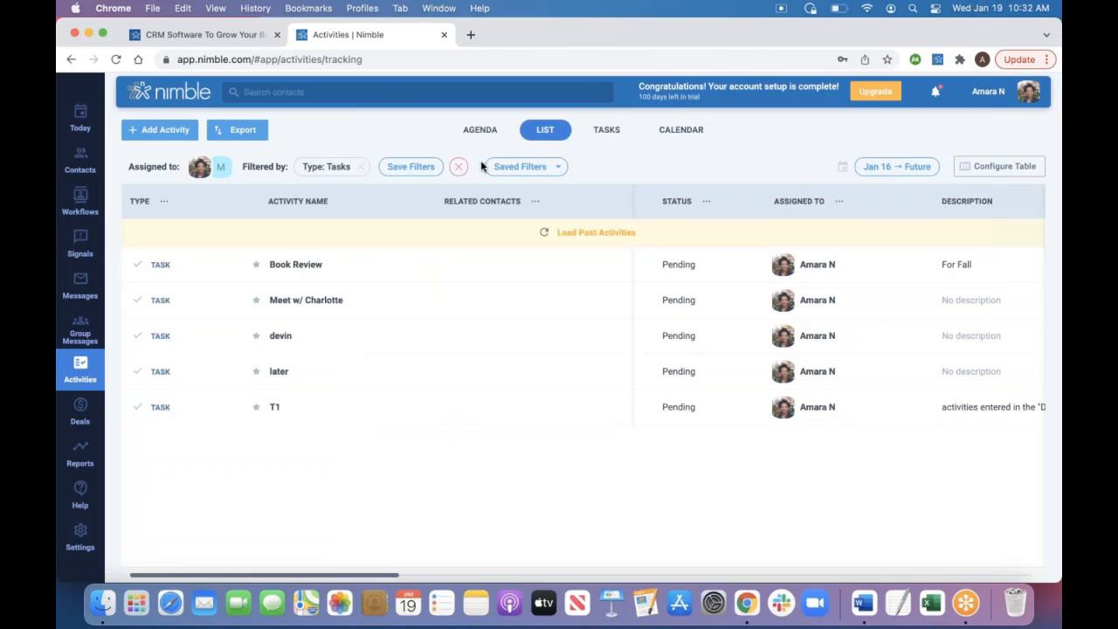
click(459, 166)
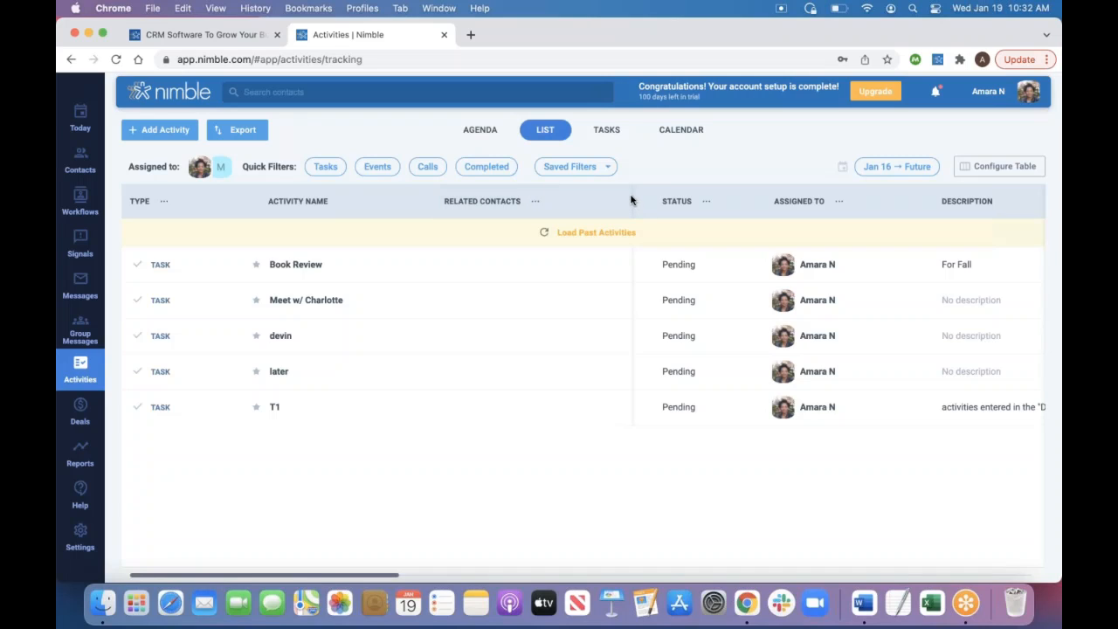
click(556, 232)
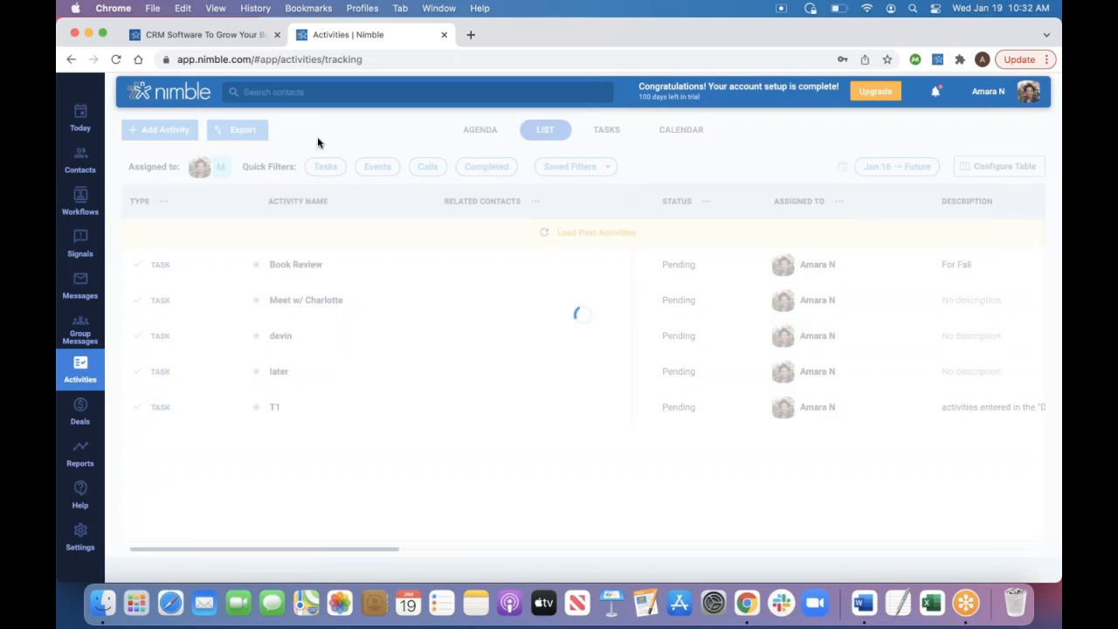
View the activity list's status filter, saved filters and assigned-user filter without applying any of them.
click(706, 201)
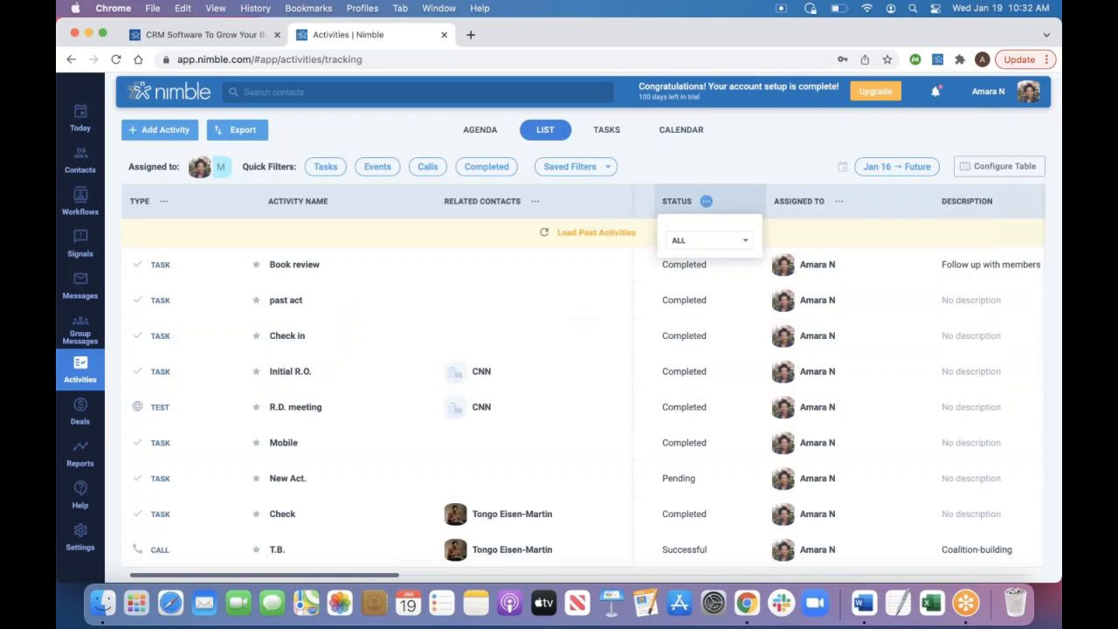
click(700, 174)
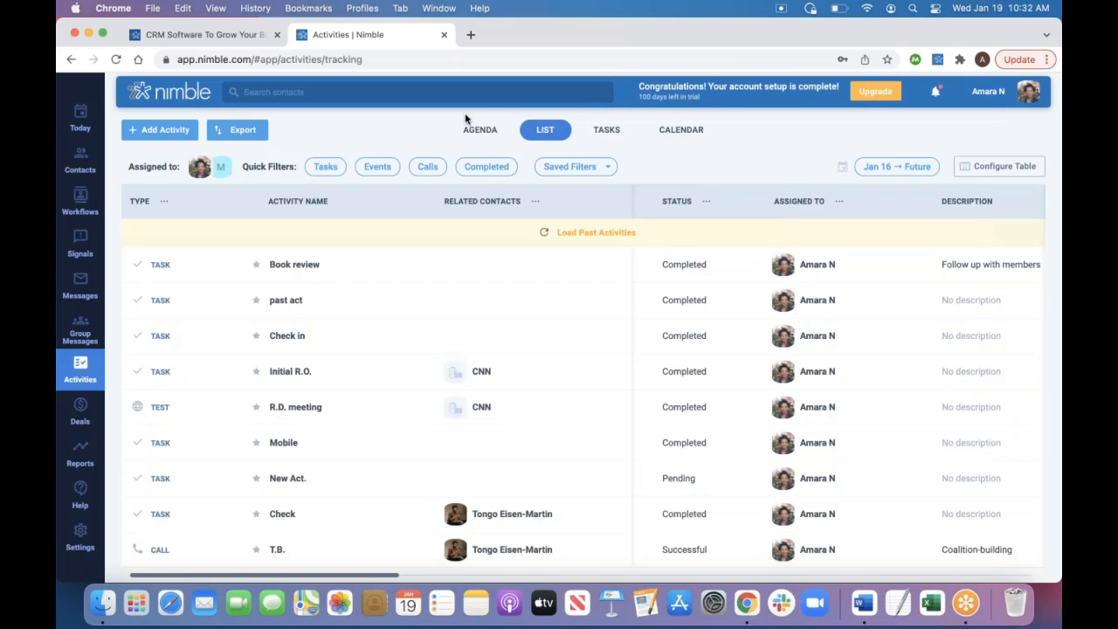
click(590, 167)
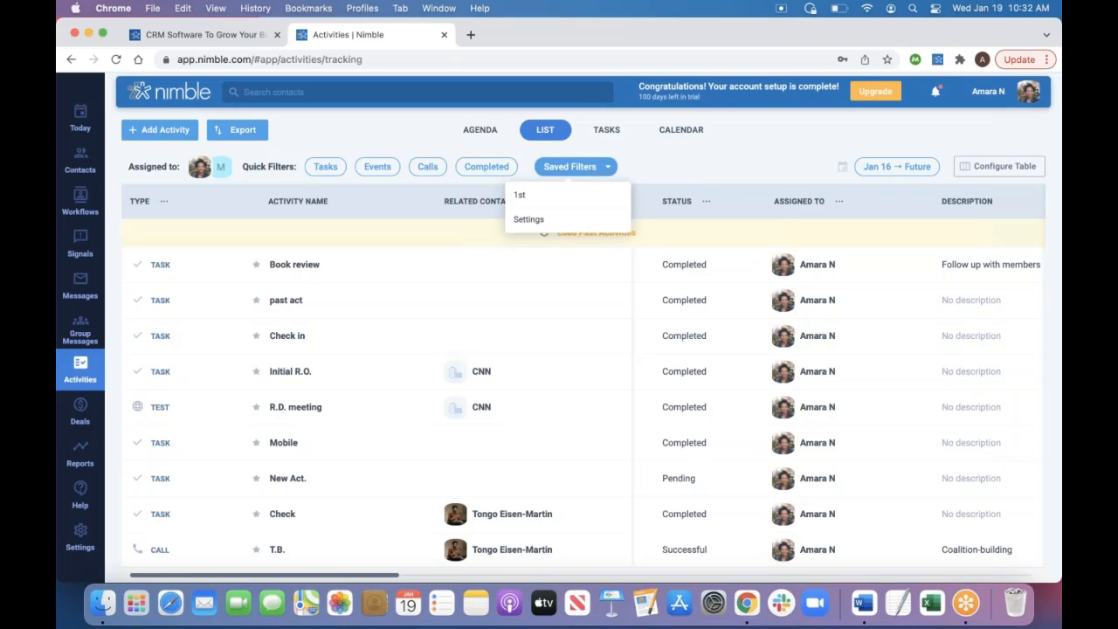
click(662, 166)
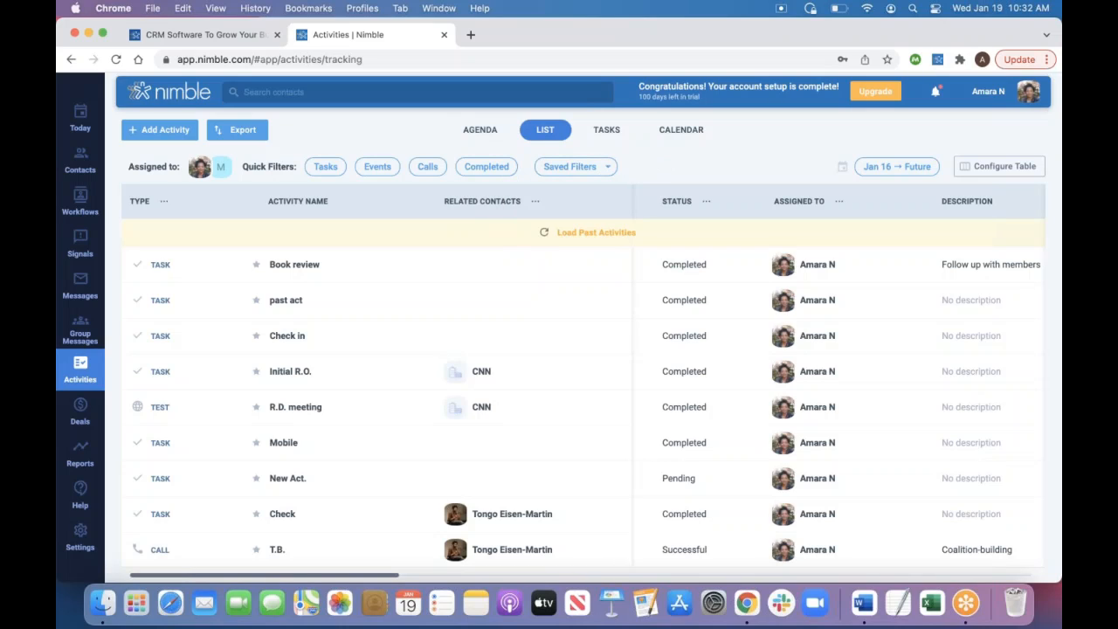
click(200, 168)
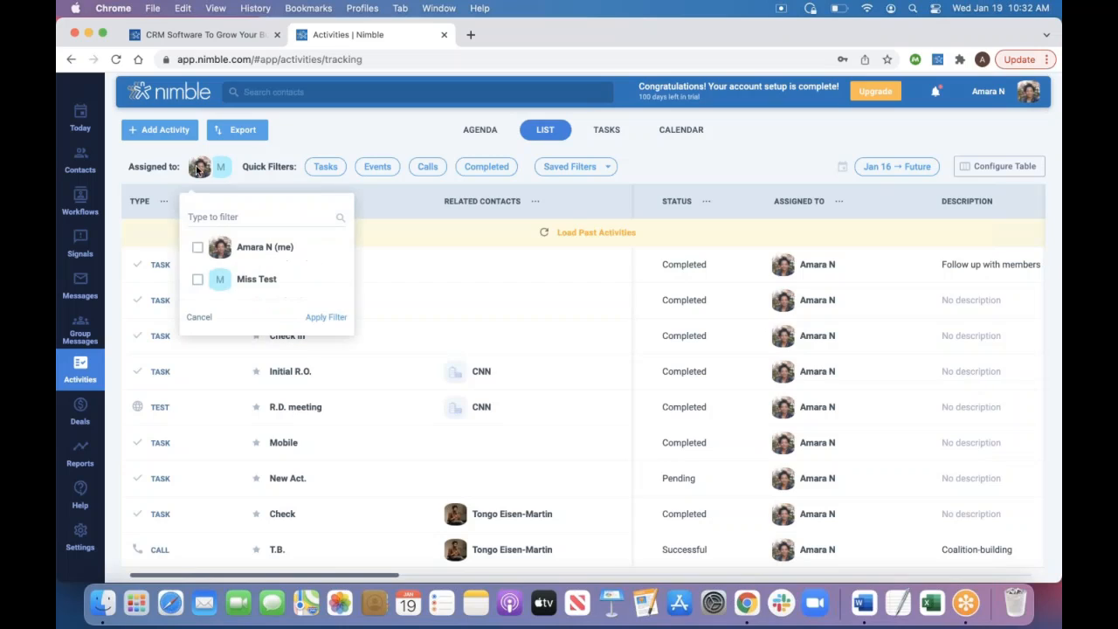
click(425, 153)
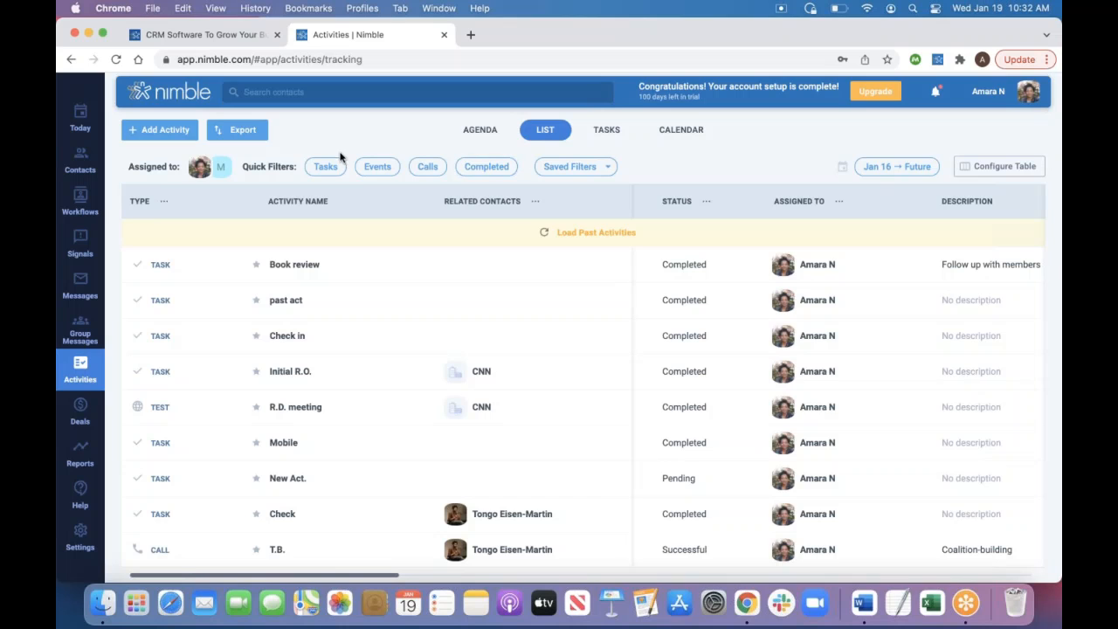
View the activity export options and the table's column configuration, closing both without changes.
click(237, 133)
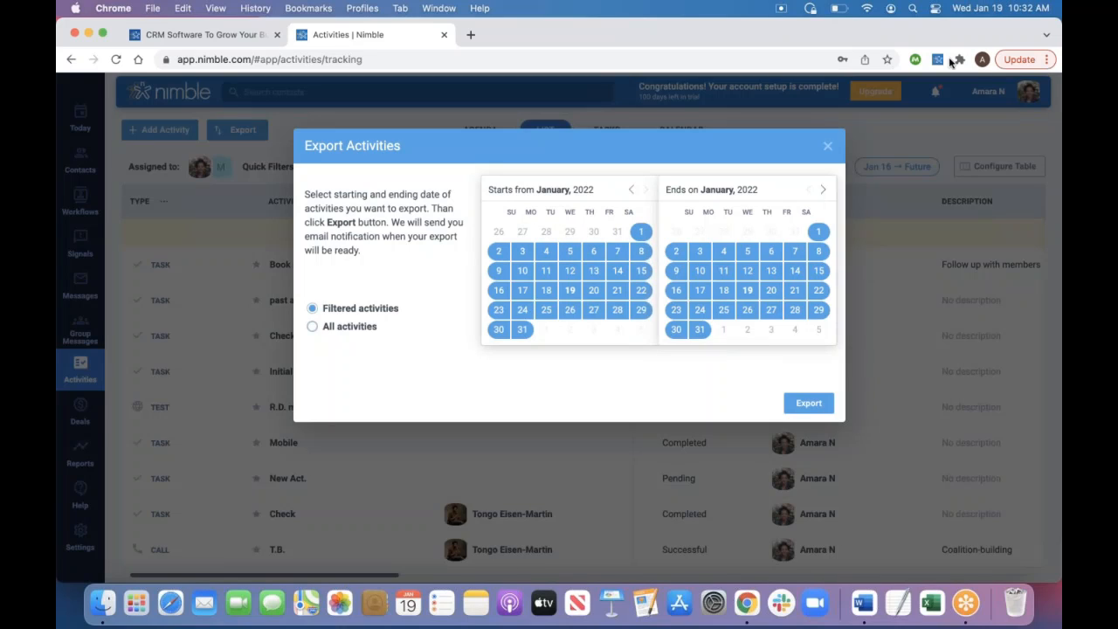
click(828, 149)
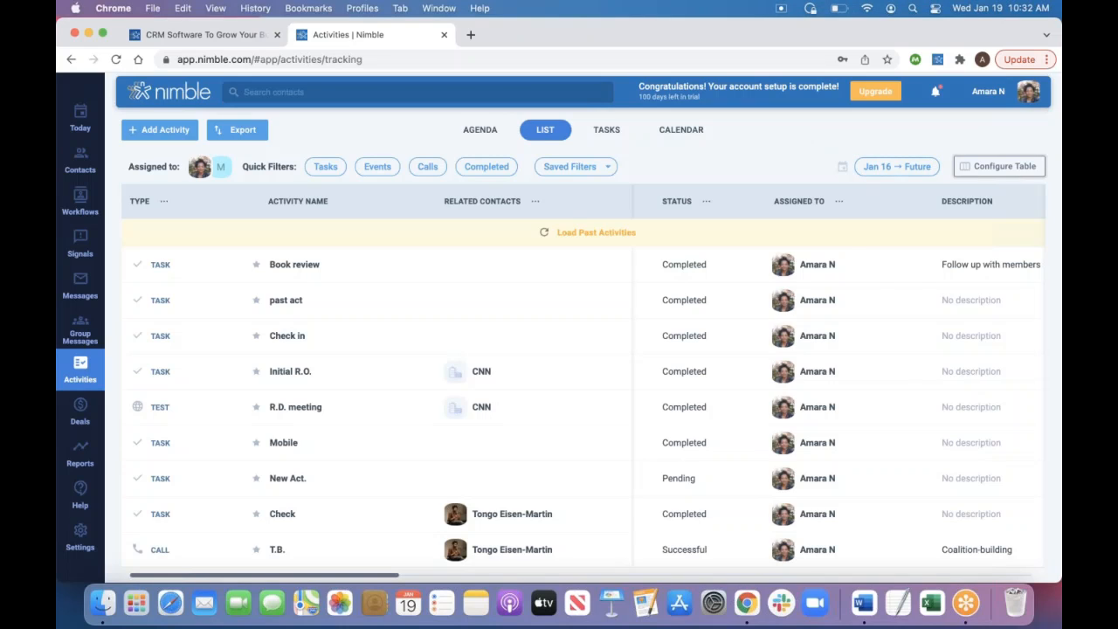
click(967, 171)
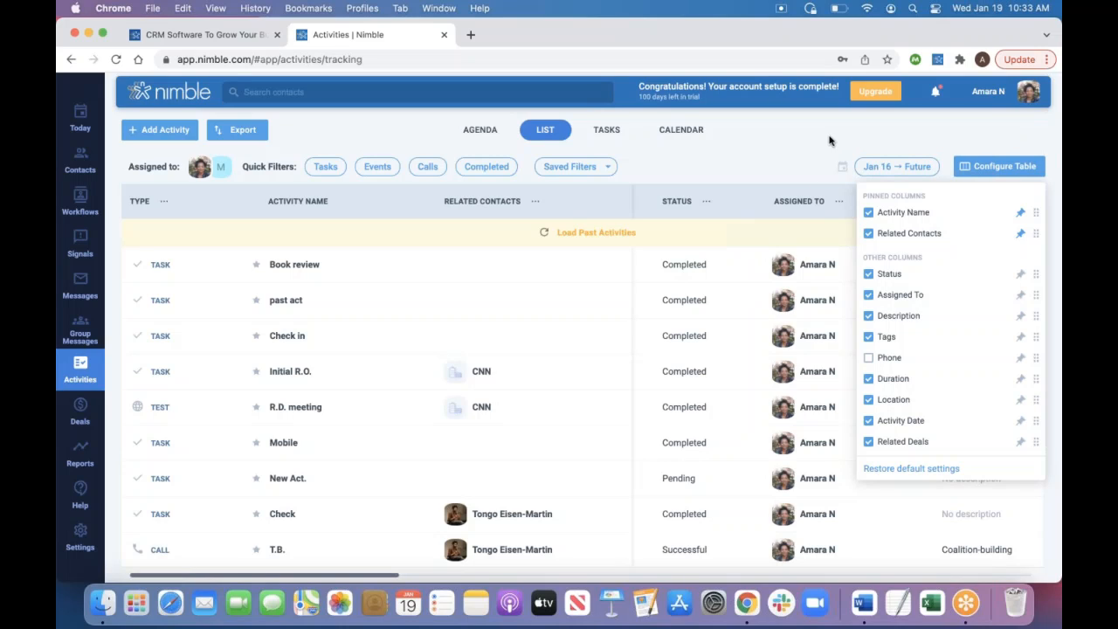
click(775, 145)
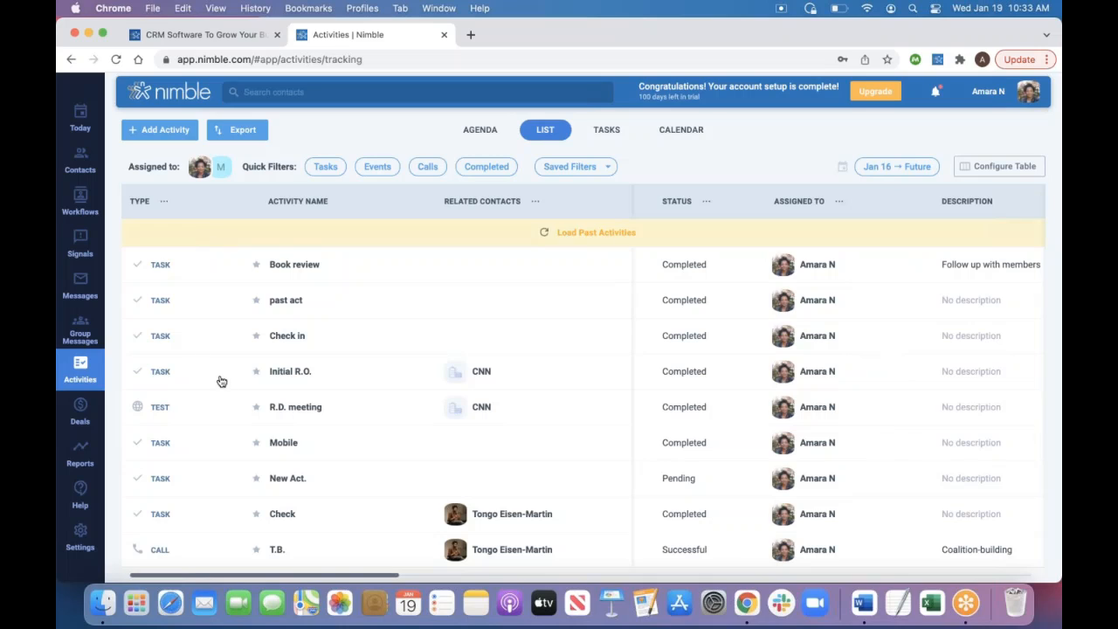
Open the Potential Hires workflow and look through its board stages up to Final Decision.
click(74, 208)
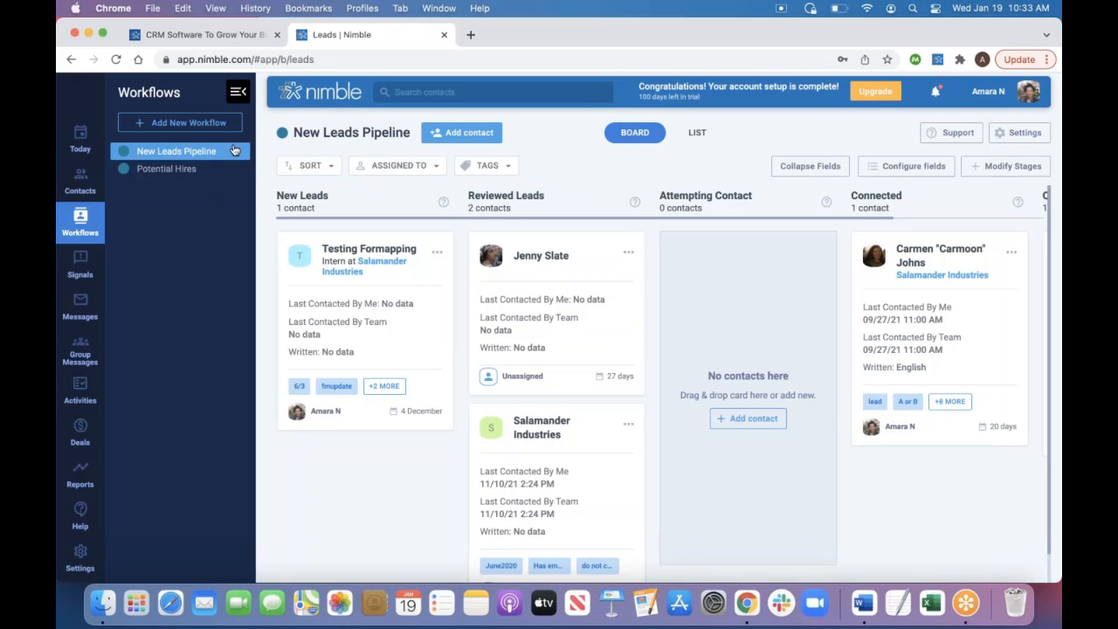
click(186, 171)
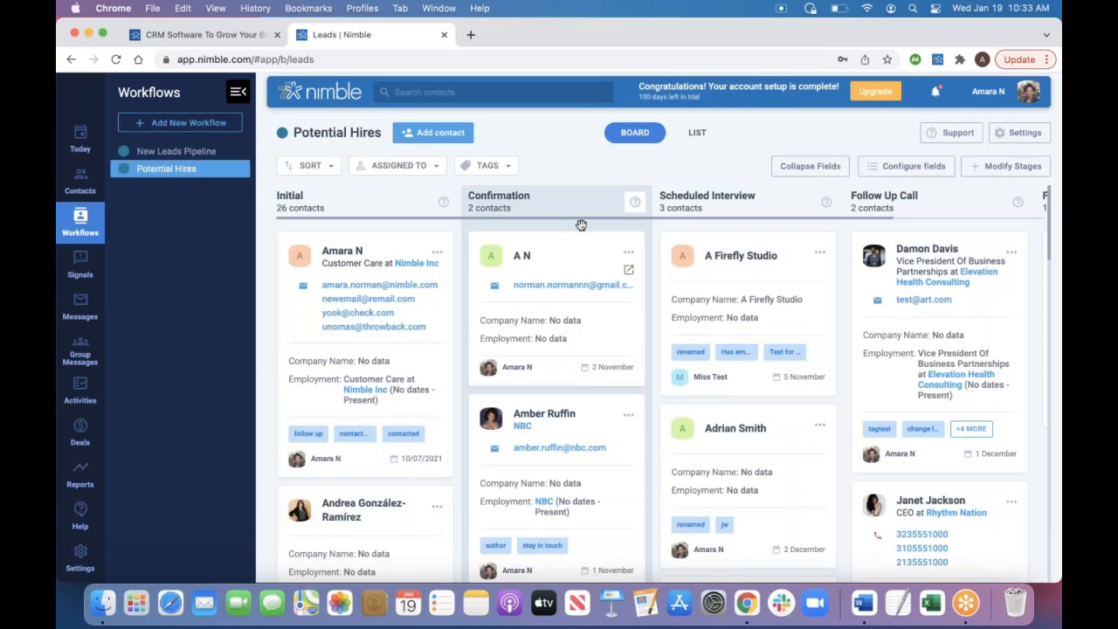
scroll(581, 225, right, 3)
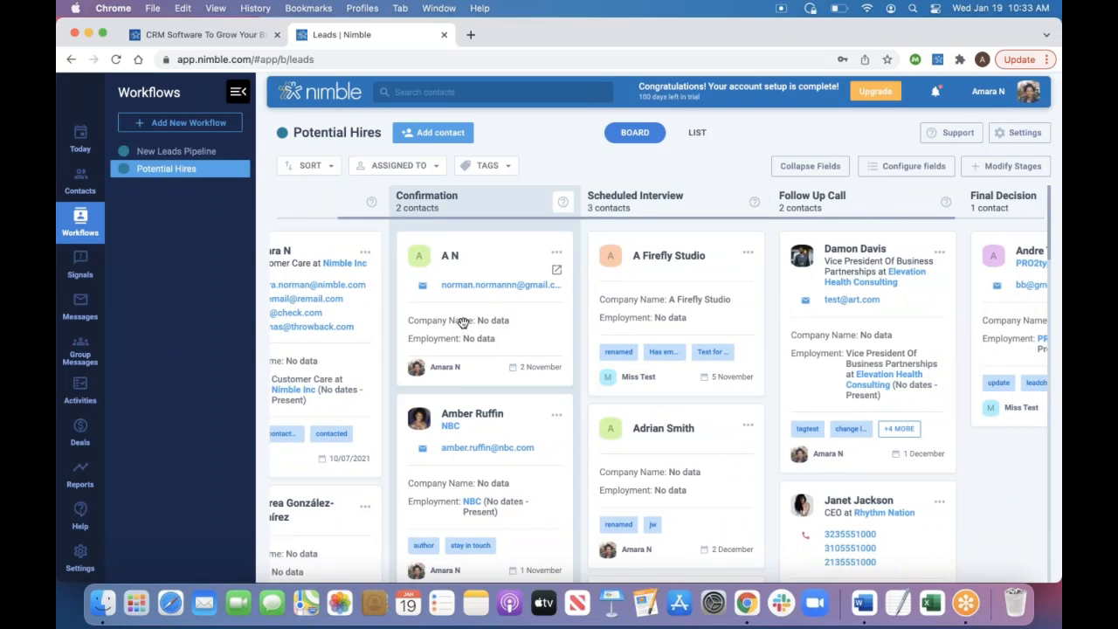
scroll(463, 322, left, 3)
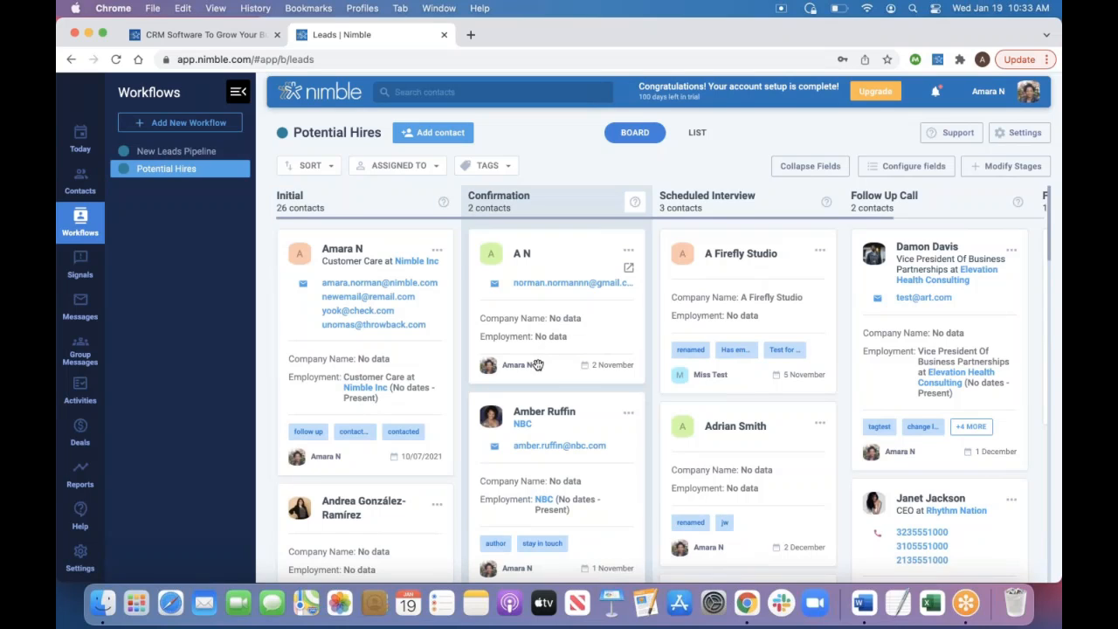
scroll(539, 365, right, 5)
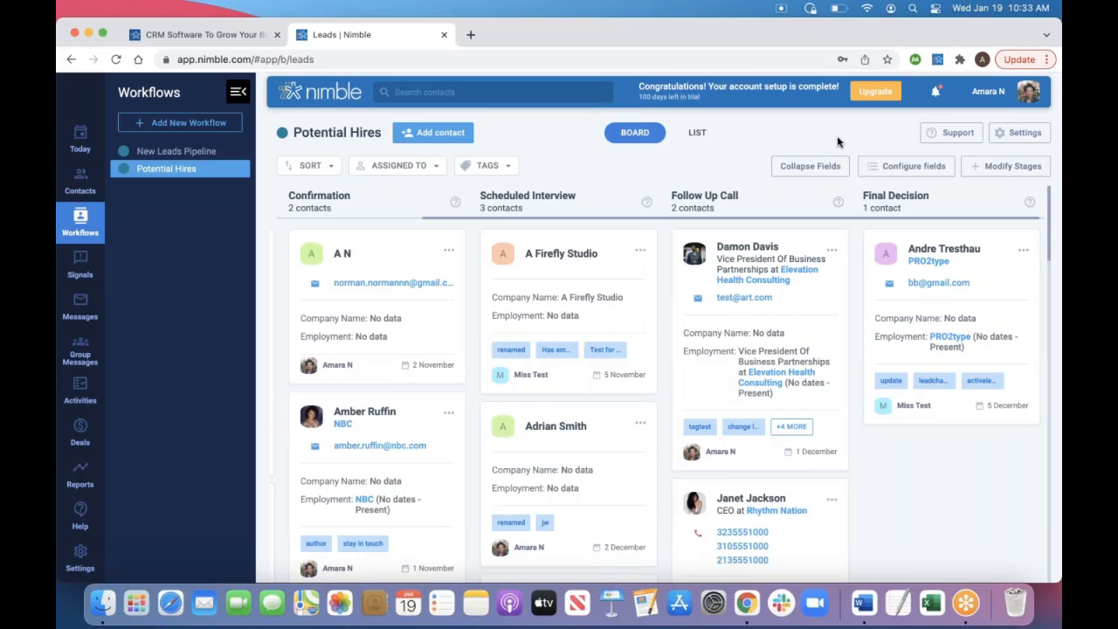
Show the Potential Hires workflow as a list, view the first contact's address fields without editing, and browse the contacts.
click(690, 132)
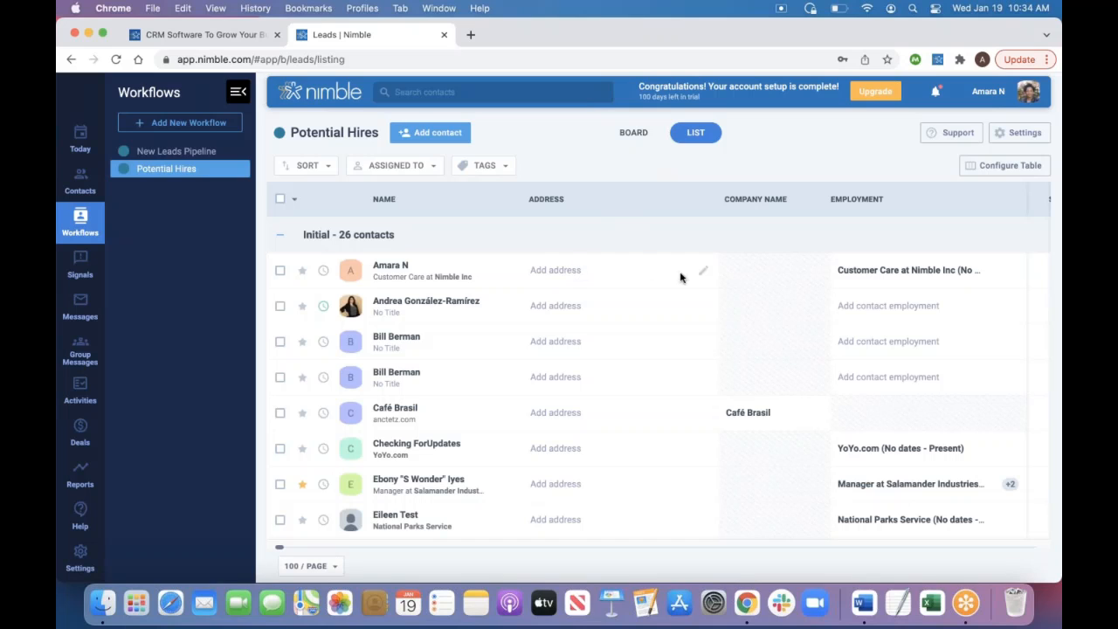
click(565, 273)
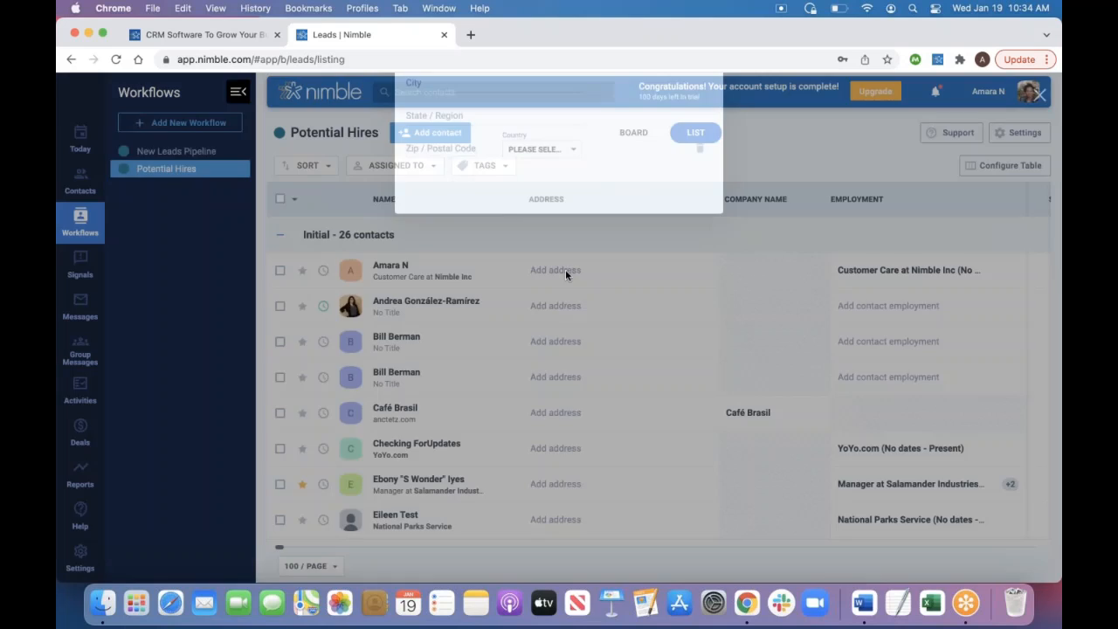
click(627, 299)
scroll(426, 415, down, 3)
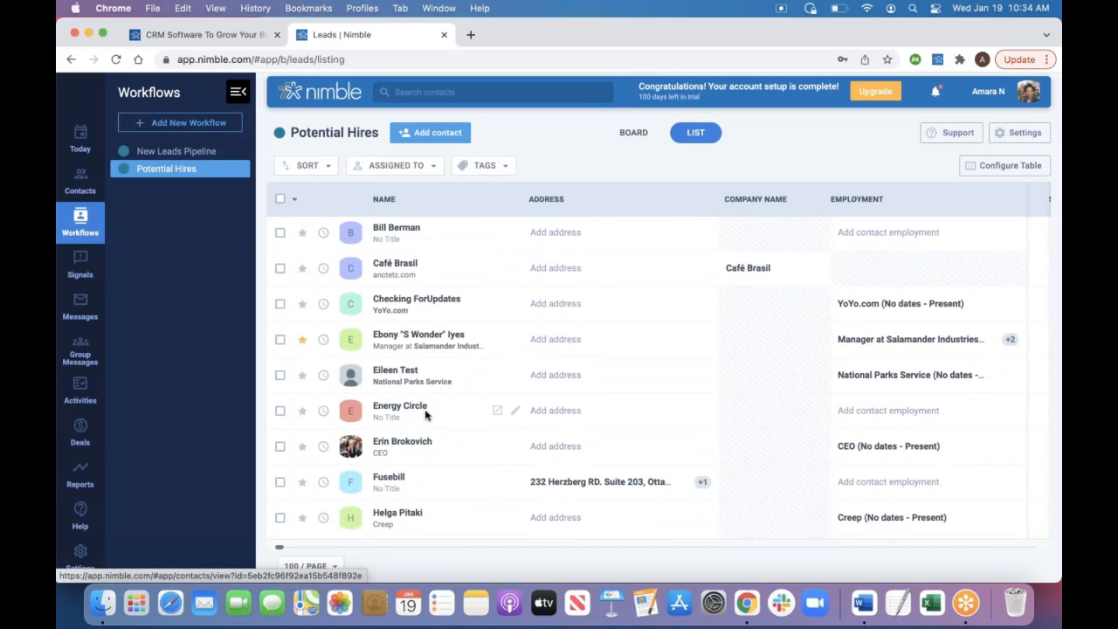
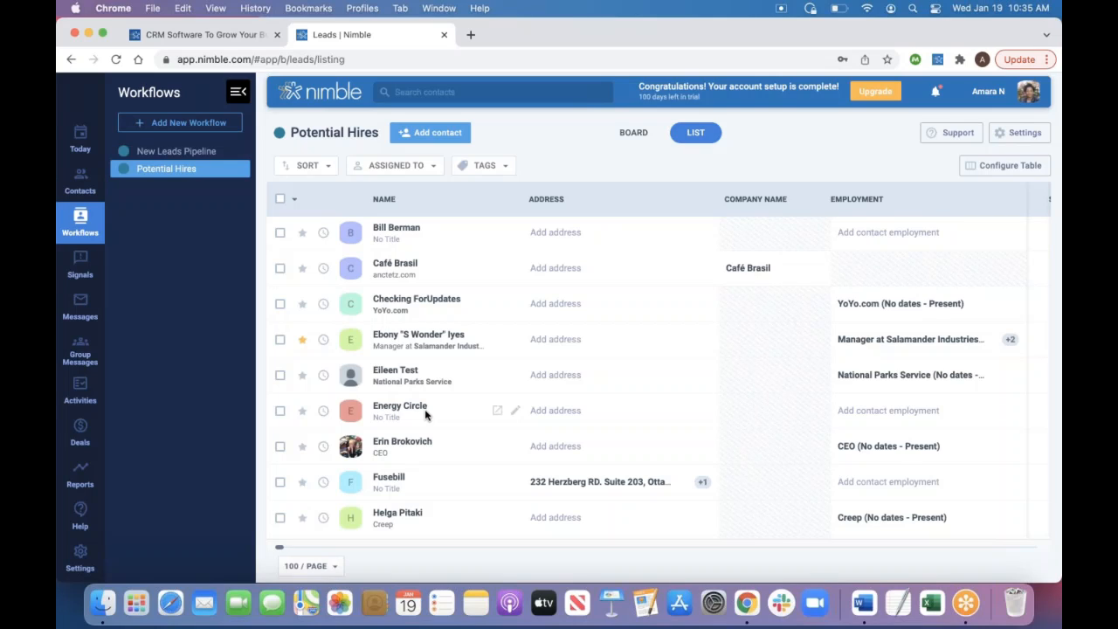
Start adding a new workflow and examine the stages and fields of the Investing template.
click(172, 125)
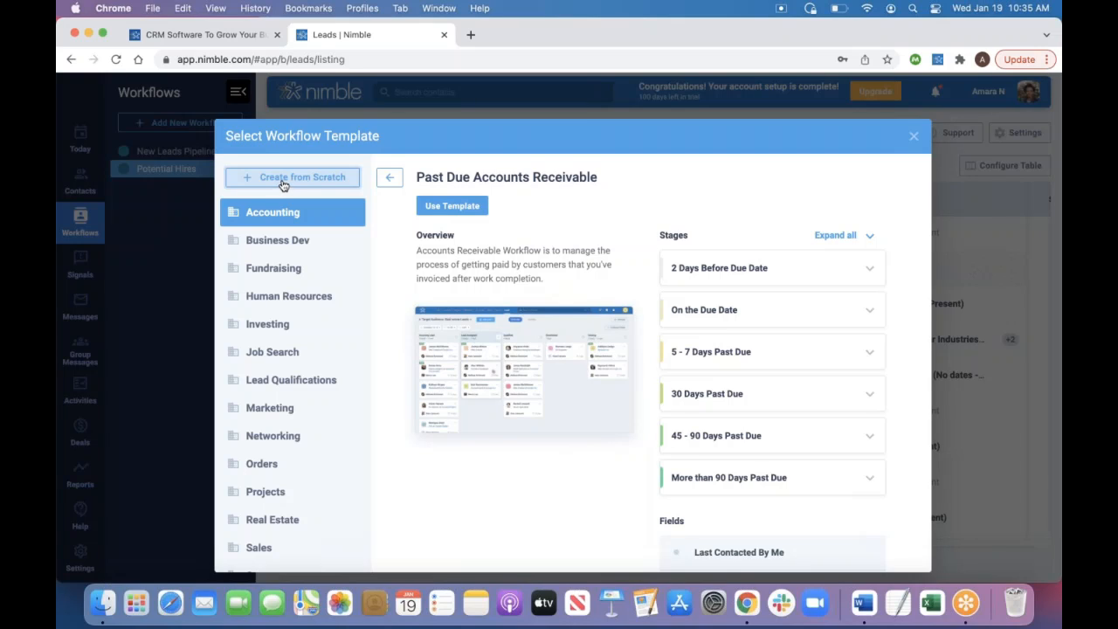
scroll(275, 256, down, 1)
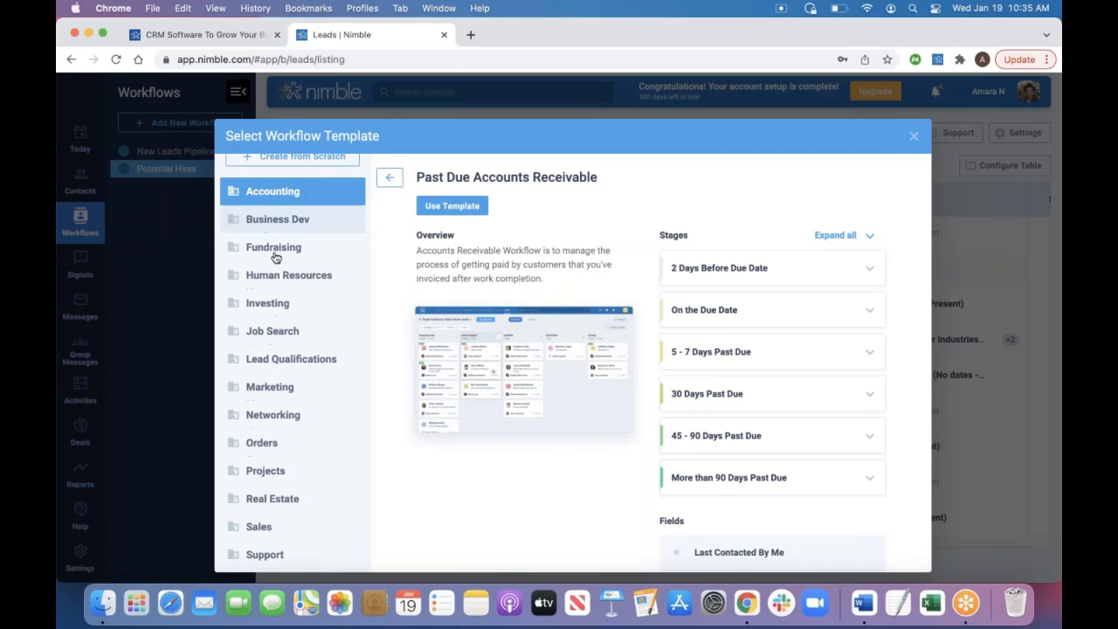
click(281, 307)
scroll(734, 267, down, 1)
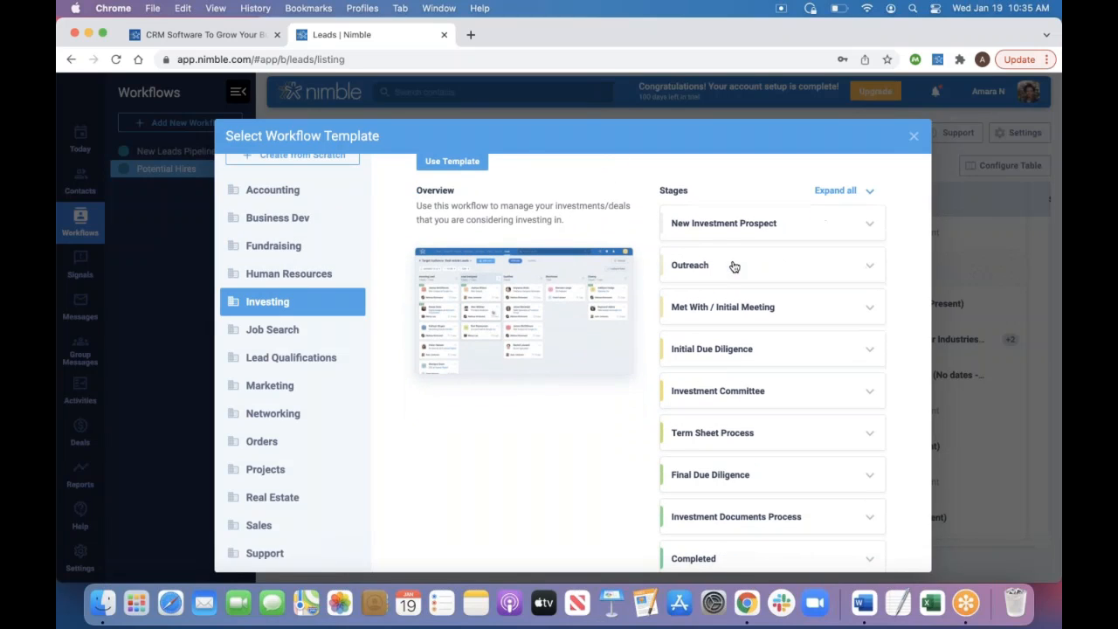
scroll(731, 214, down, 2)
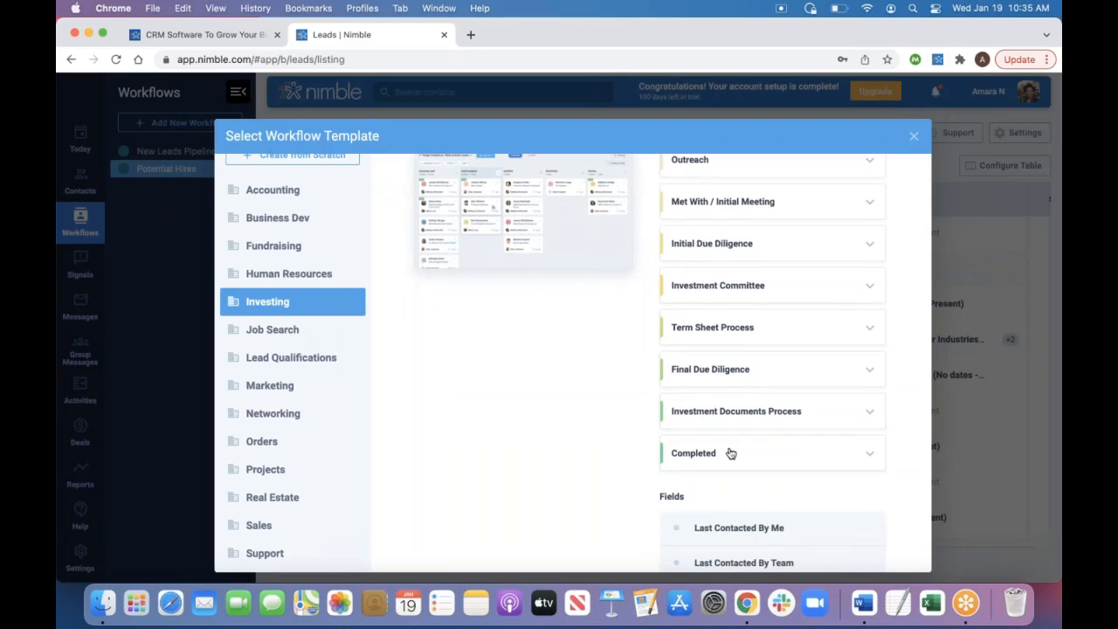
scroll(730, 452, down, 6)
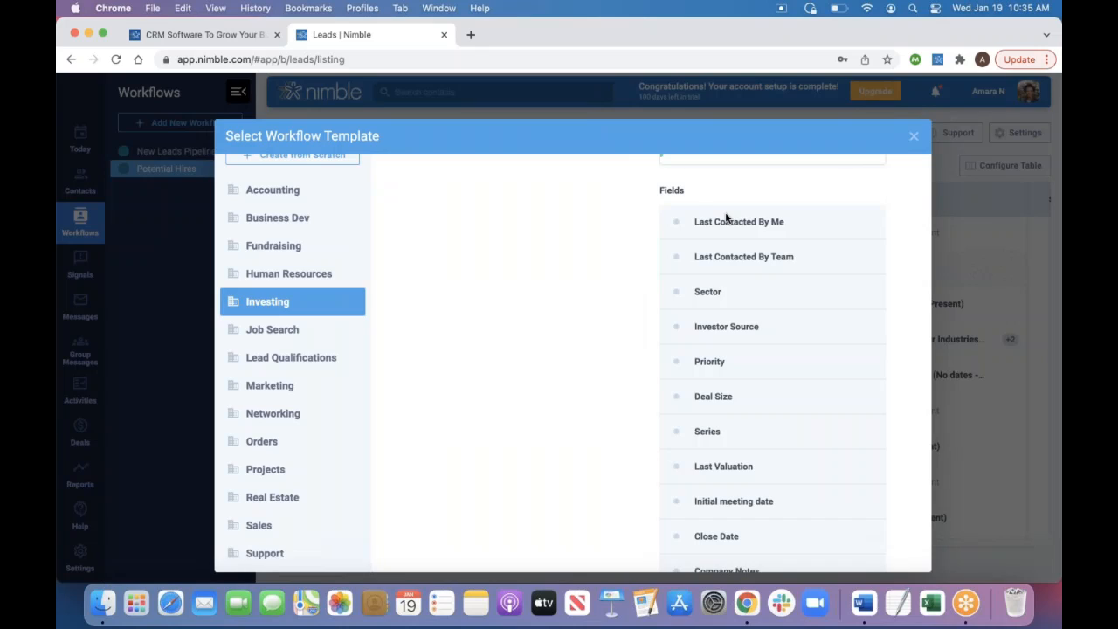
Examine the remaining Investing template fields and the Real Estate (Buyer) template's stages and fields, closing the template selection without using one.
scroll(726, 217, down, 2)
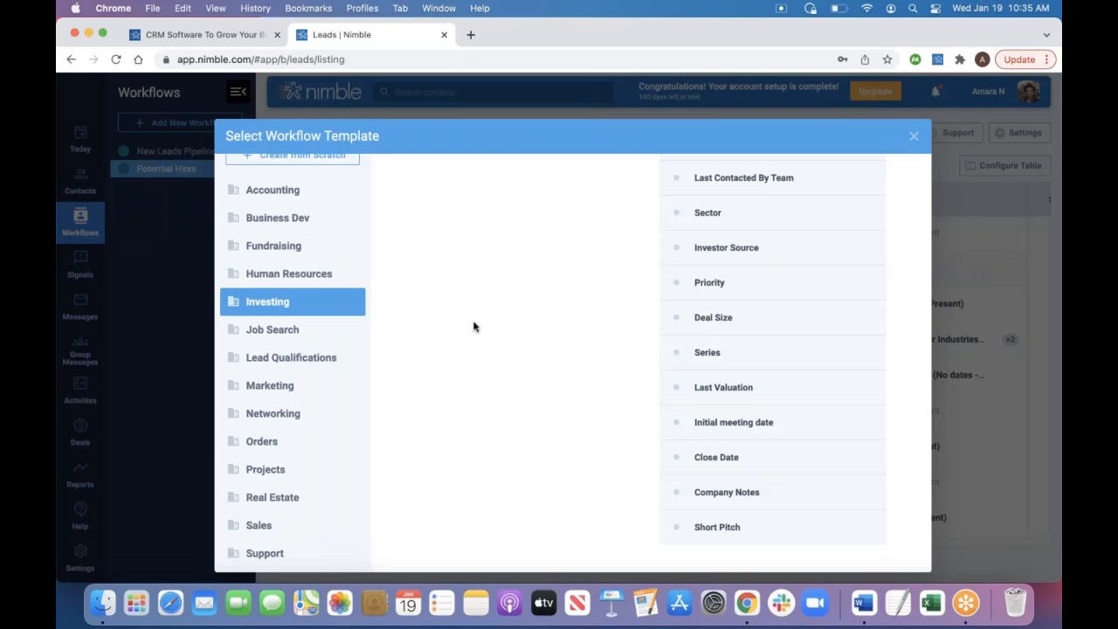
scroll(297, 437, down, 1)
click(291, 494)
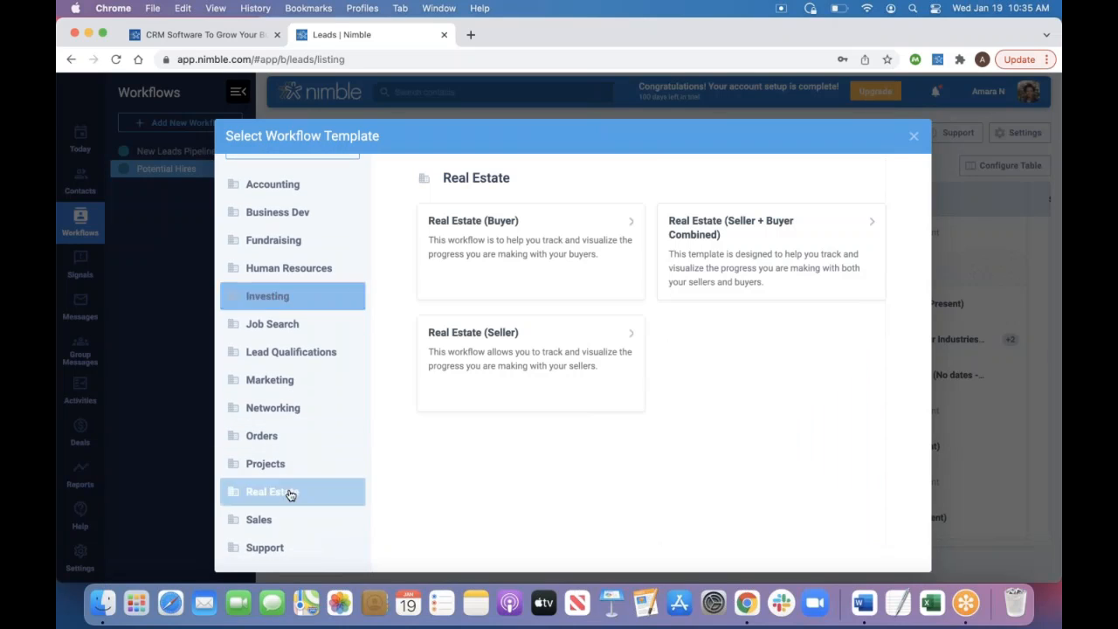
click(530, 263)
scroll(727, 413, down, 8)
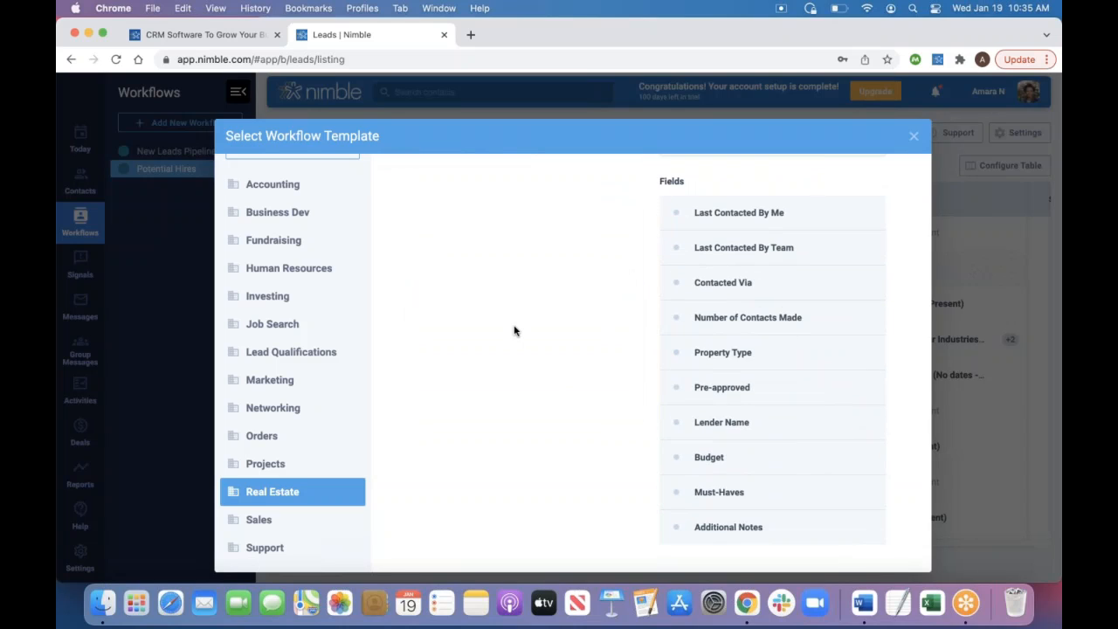
scroll(617, 289, up, 8)
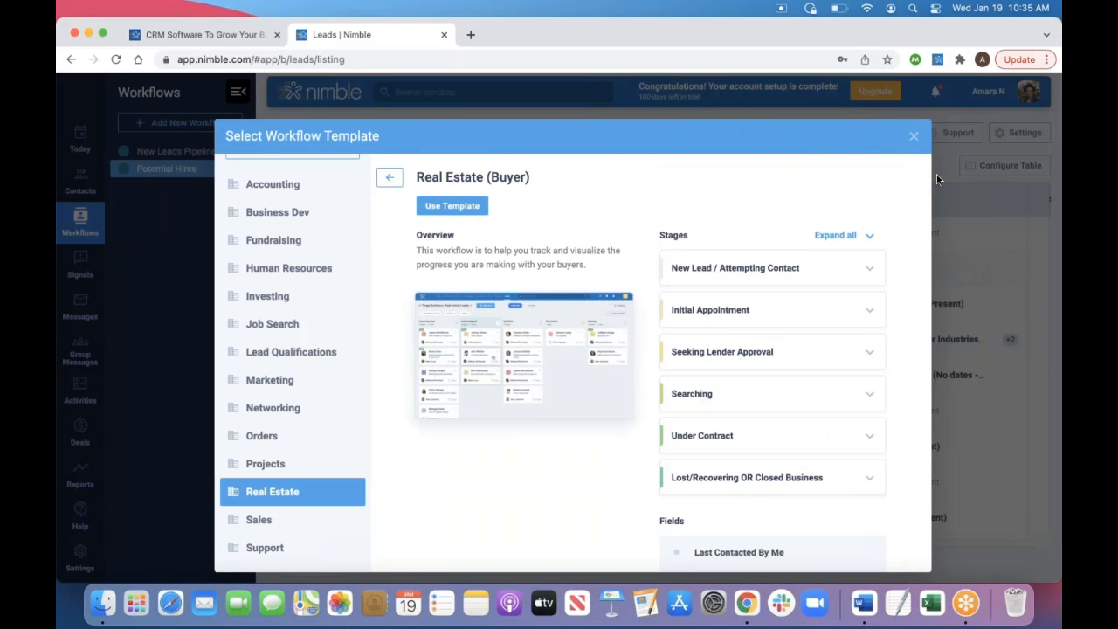
click(912, 136)
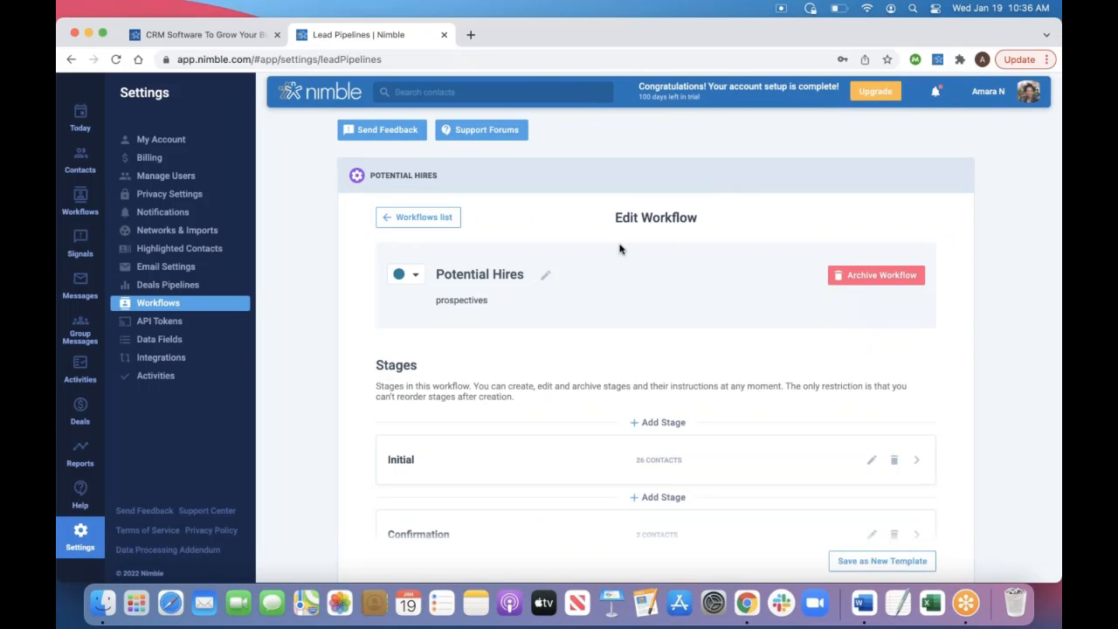
Review the Potential Hires workflow's stages and unsuccessful exit reasons in its settings, including the Confirmation stage's instructions.
scroll(619, 249, down, 5)
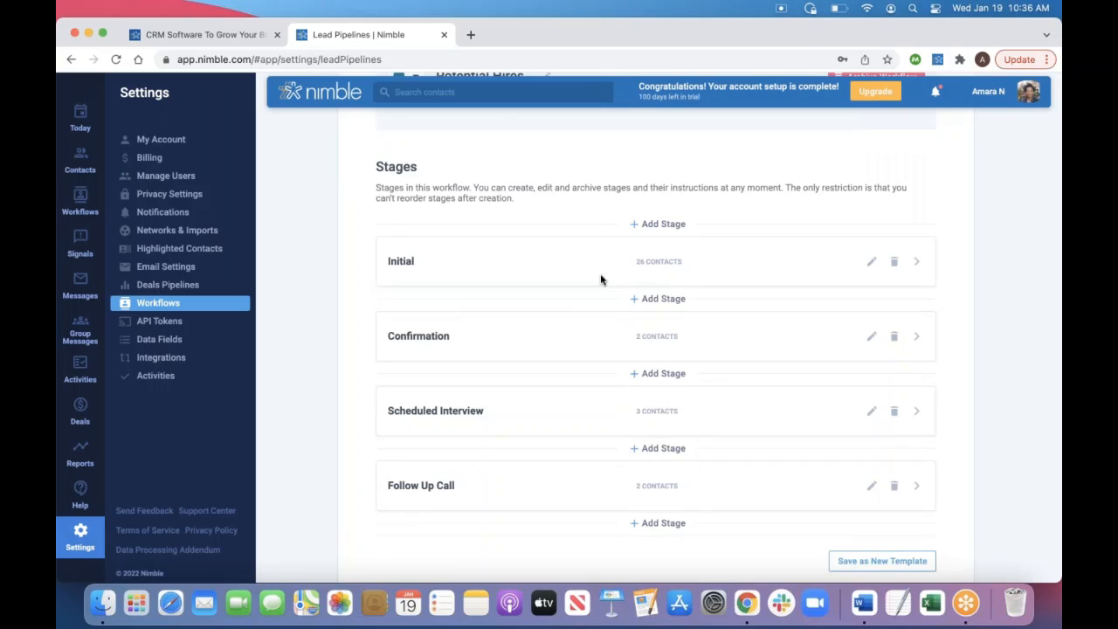
scroll(600, 280, down, 5)
scroll(511, 463, down, 5)
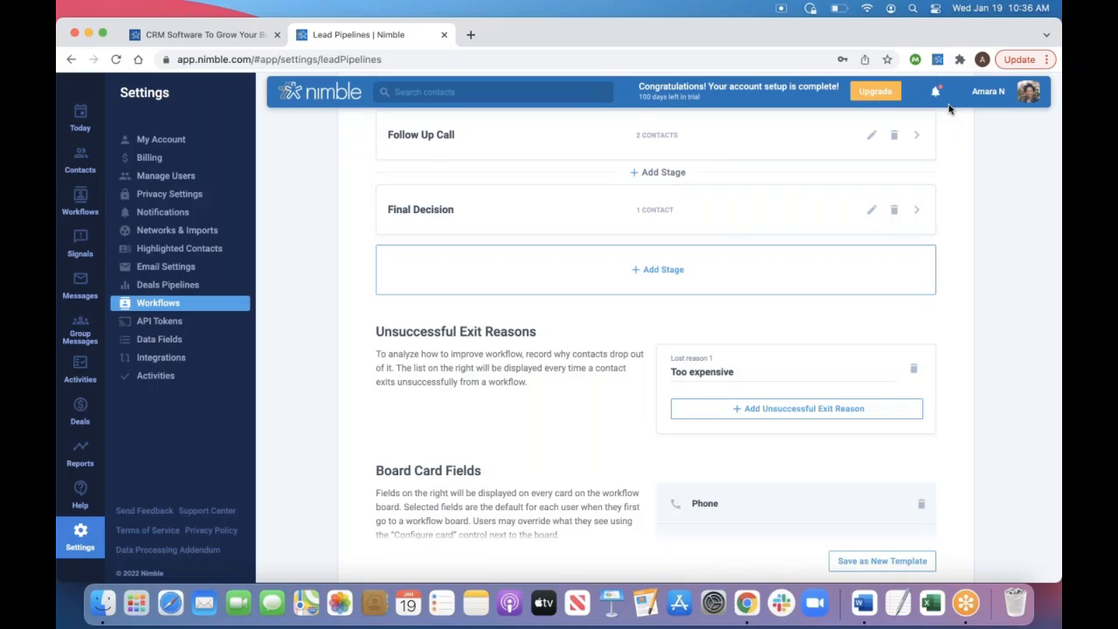
click(441, 360)
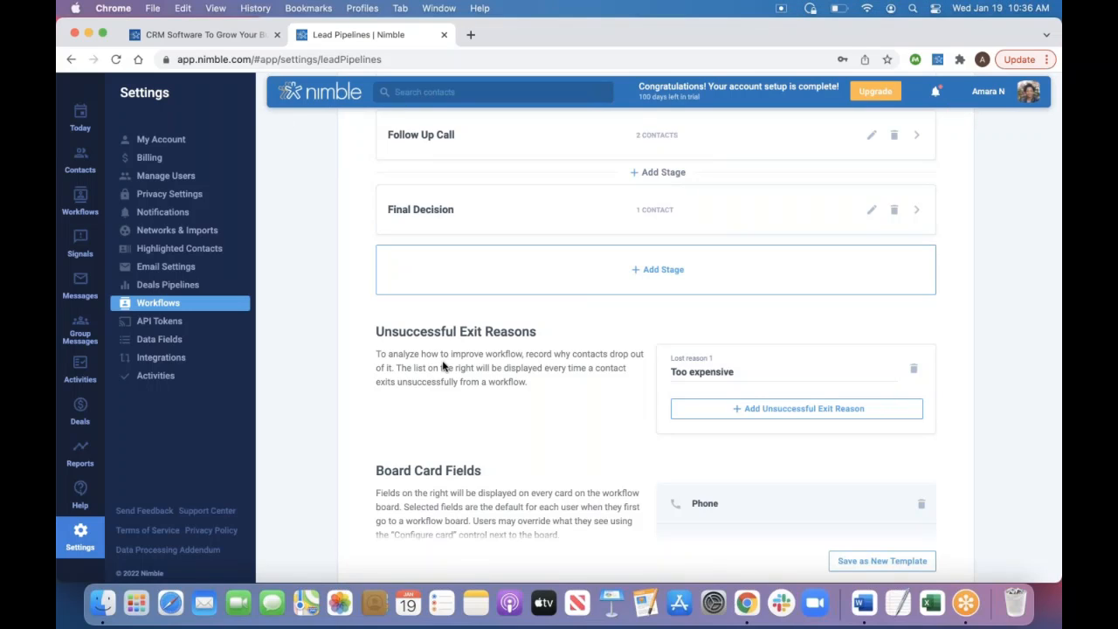
scroll(521, 292, down, 2)
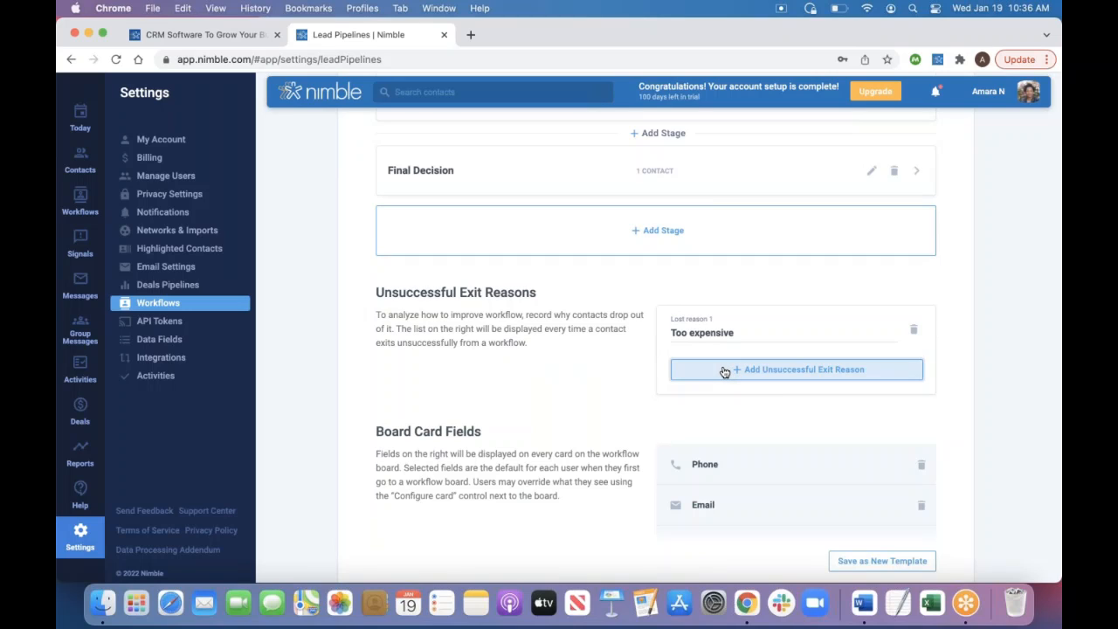
scroll(723, 369, up, 5)
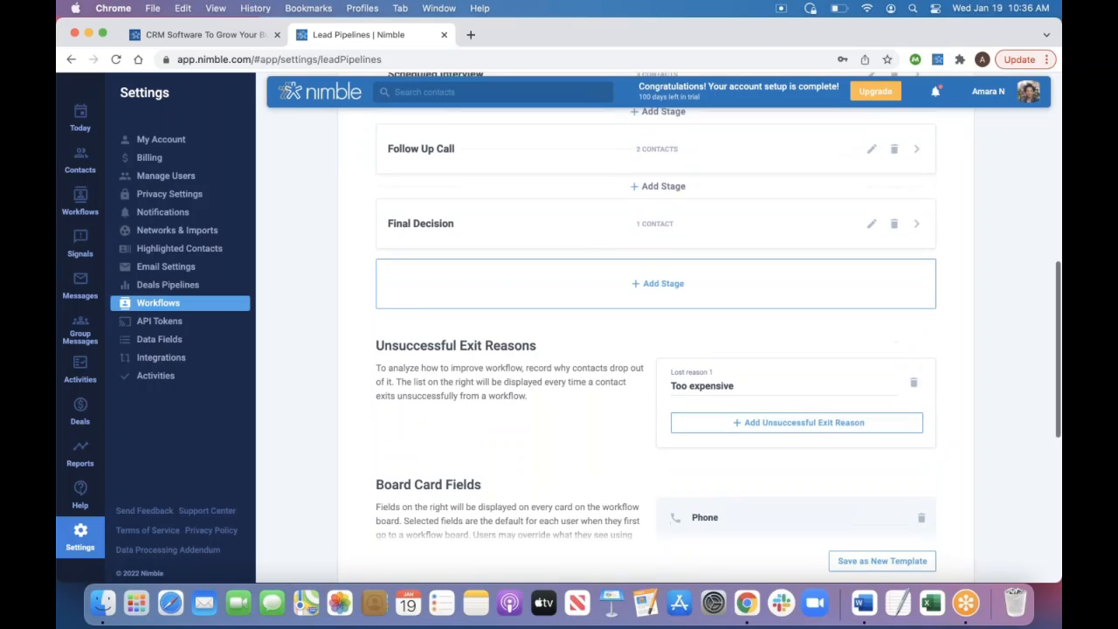
click(691, 193)
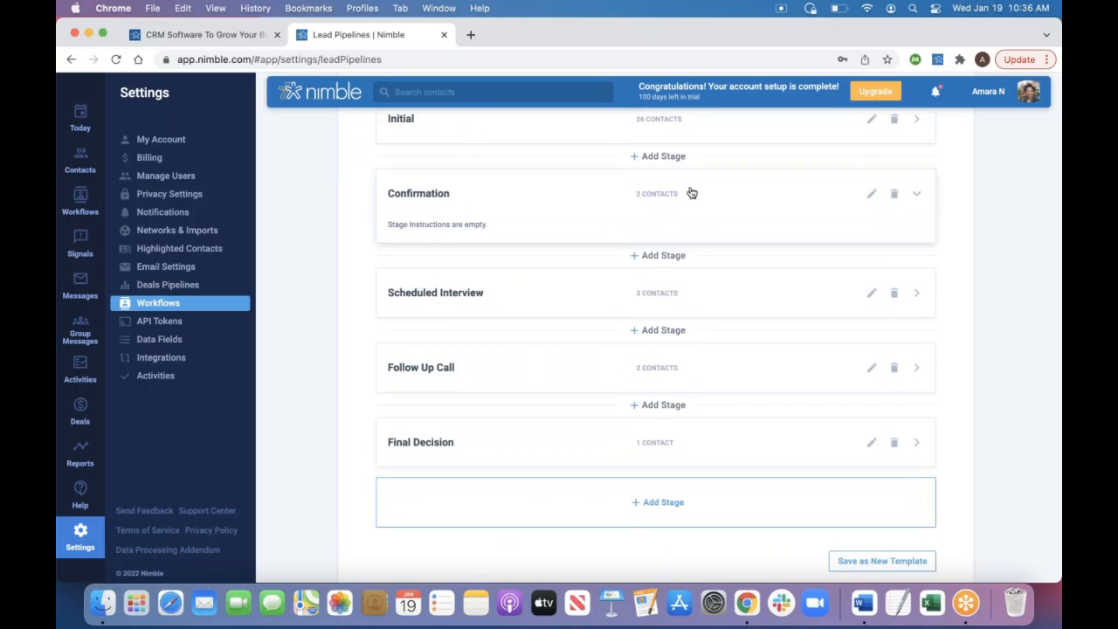
triple_click(444, 229)
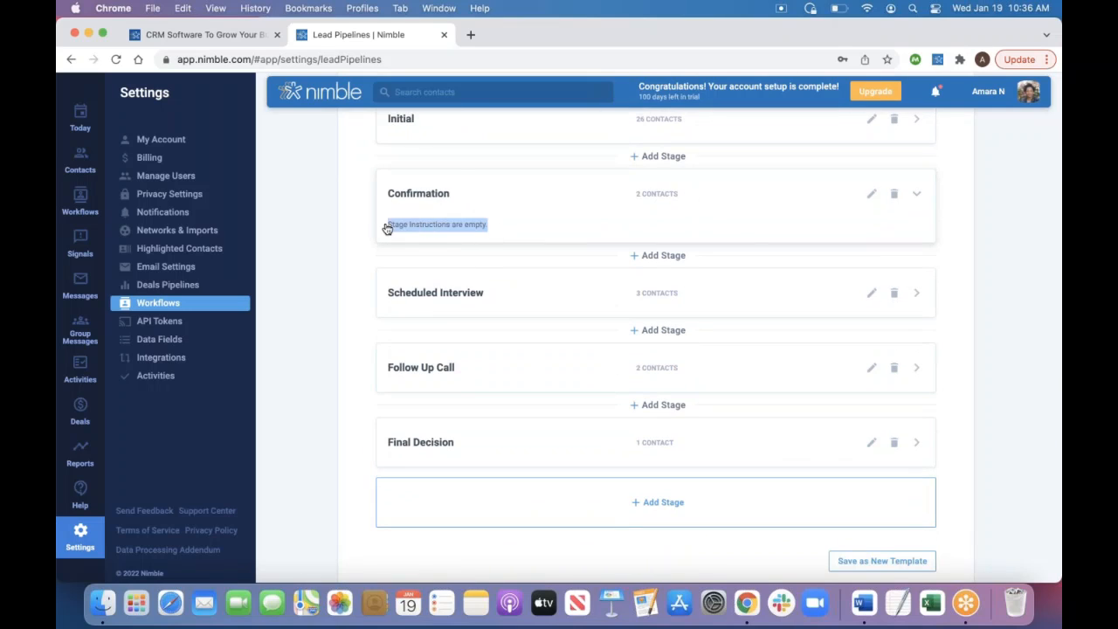
click(516, 209)
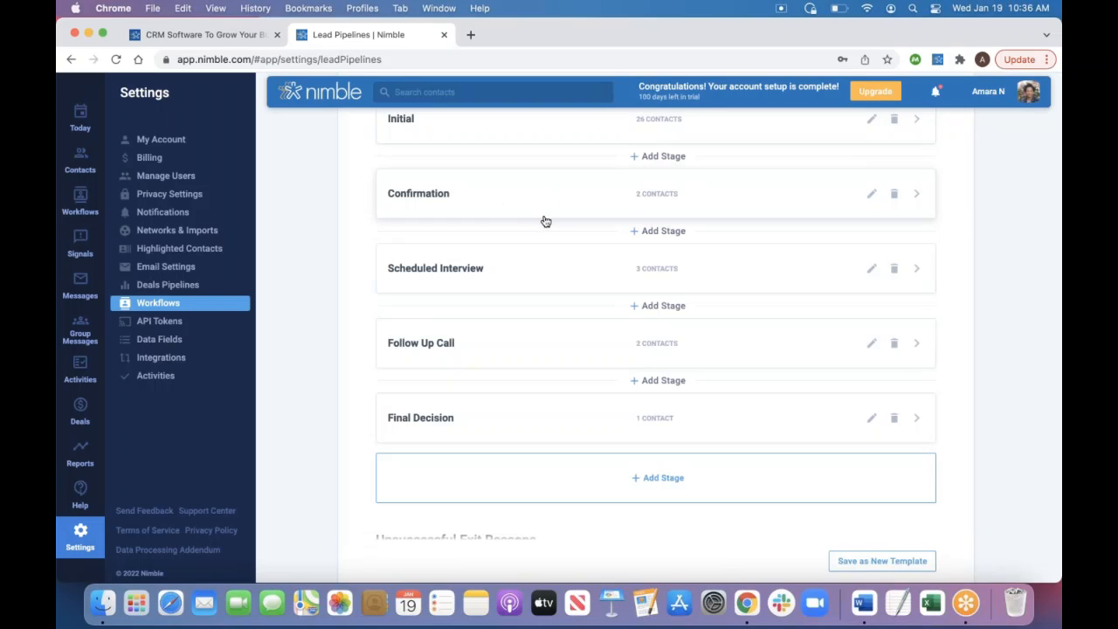
Examine the workflow's board card fields and its section for adding contacts from external services.
scroll(545, 221, down, 10)
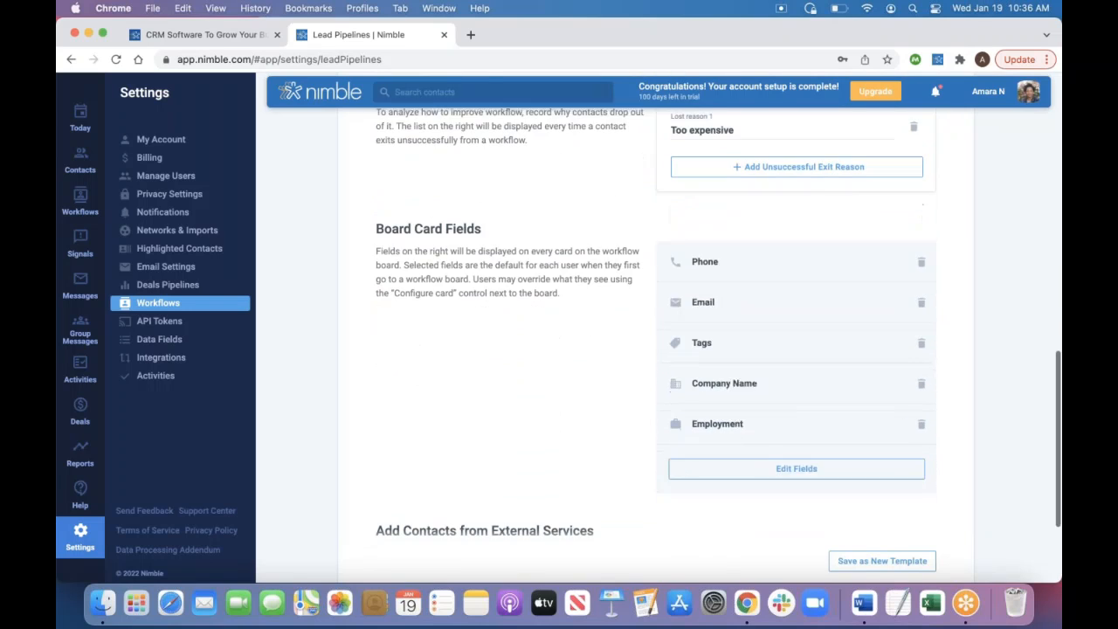
scroll(719, 305, down, 1)
scroll(751, 382, down, 3)
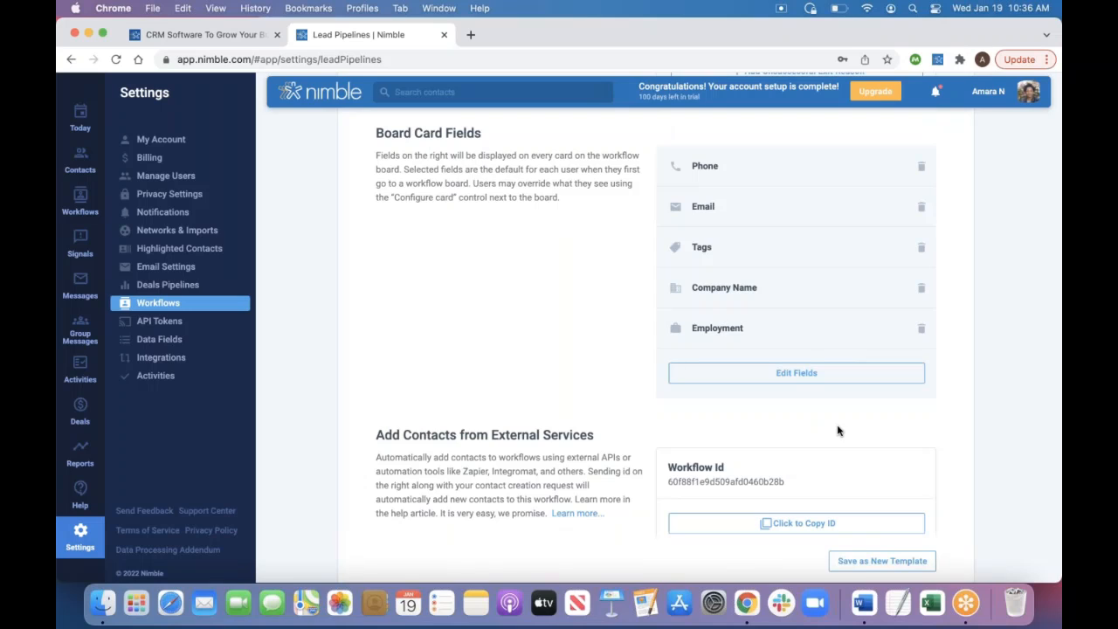
scroll(836, 428, down, 1)
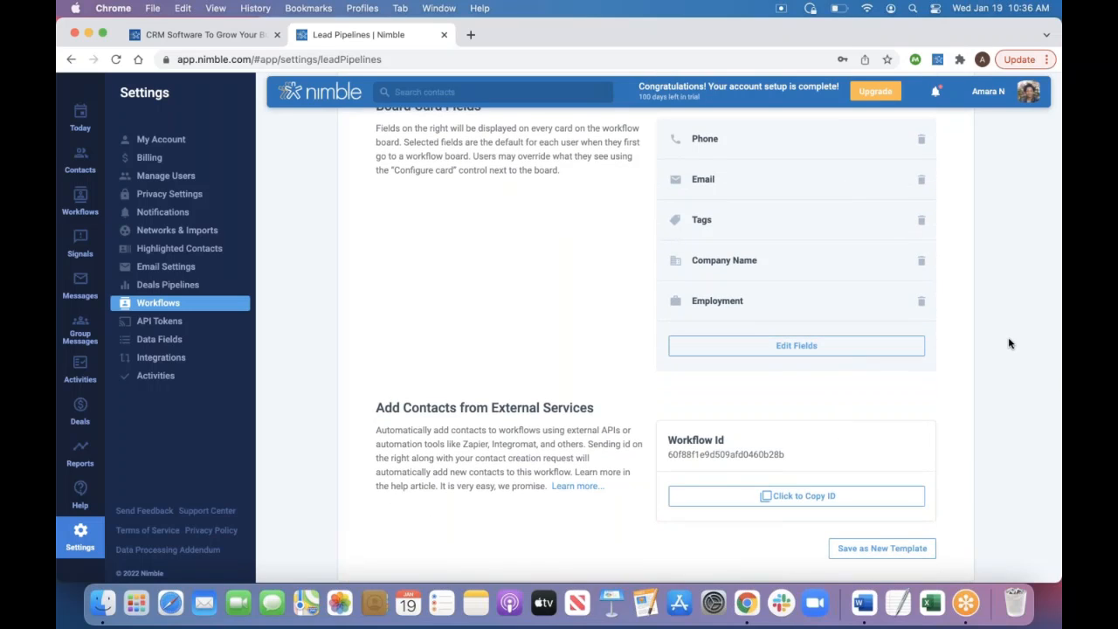
scroll(1009, 343, down, 1)
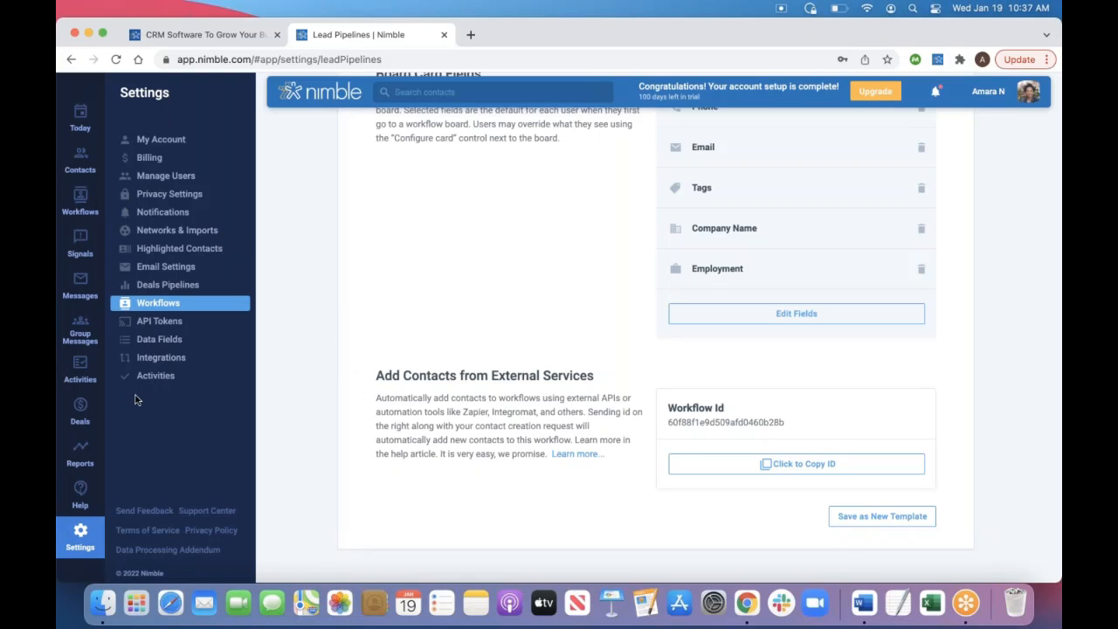
Open the deals area, look through the Email Marketing pipeline's stages, and view the new deal form without saving.
click(80, 412)
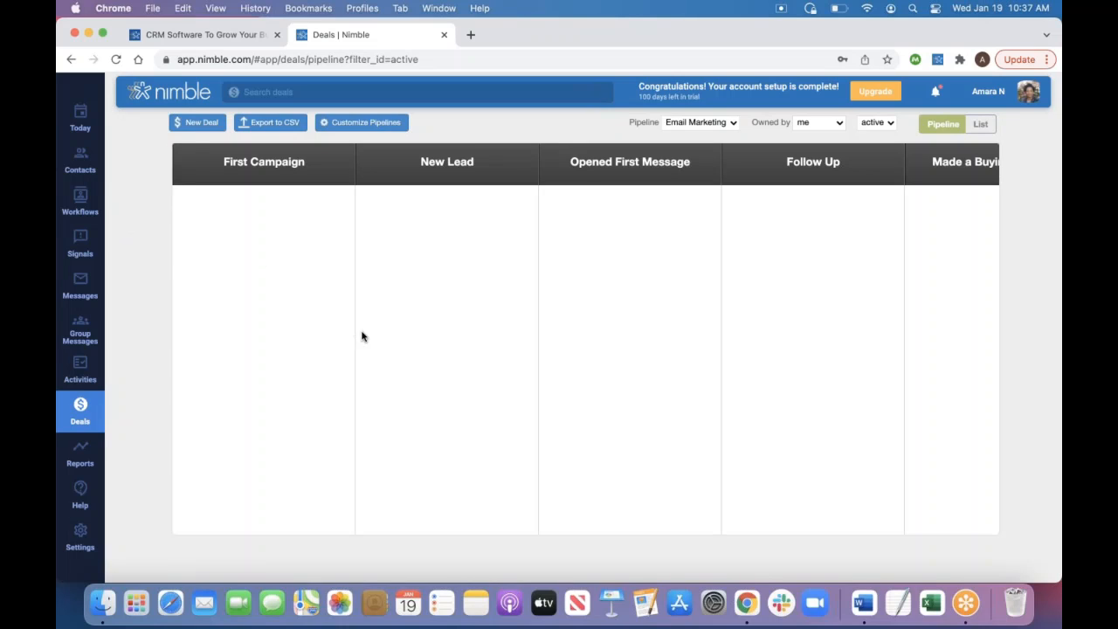
scroll(361, 336, right, 5)
click(193, 122)
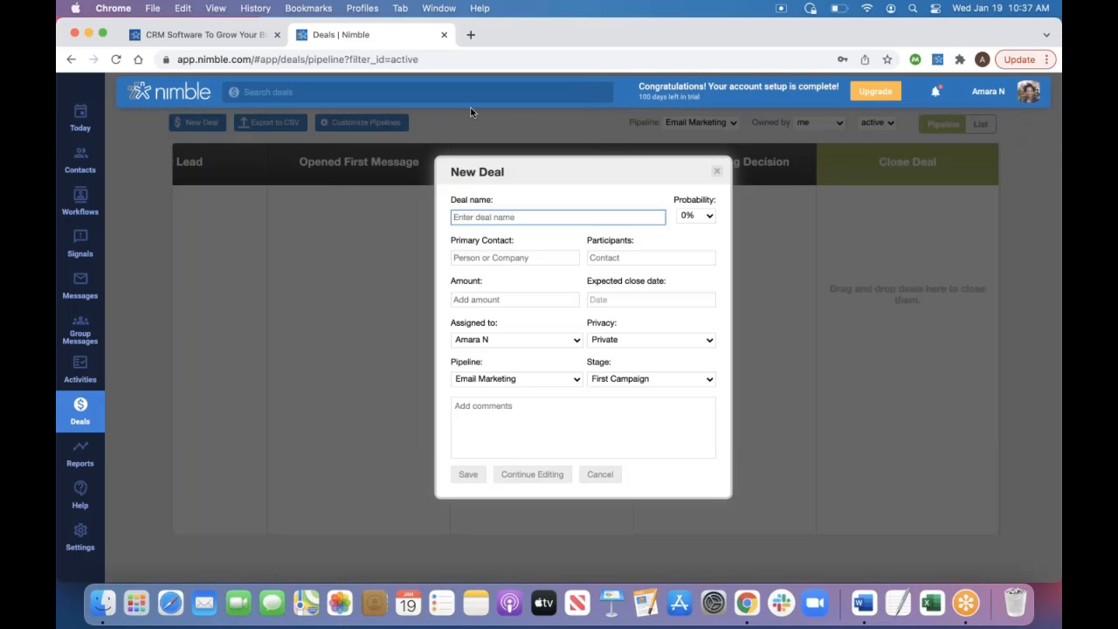
click(717, 171)
Show the Lead Nurturing deal pipeline and look through its stages, including the Onboarding Session deal.
click(722, 123)
click(715, 143)
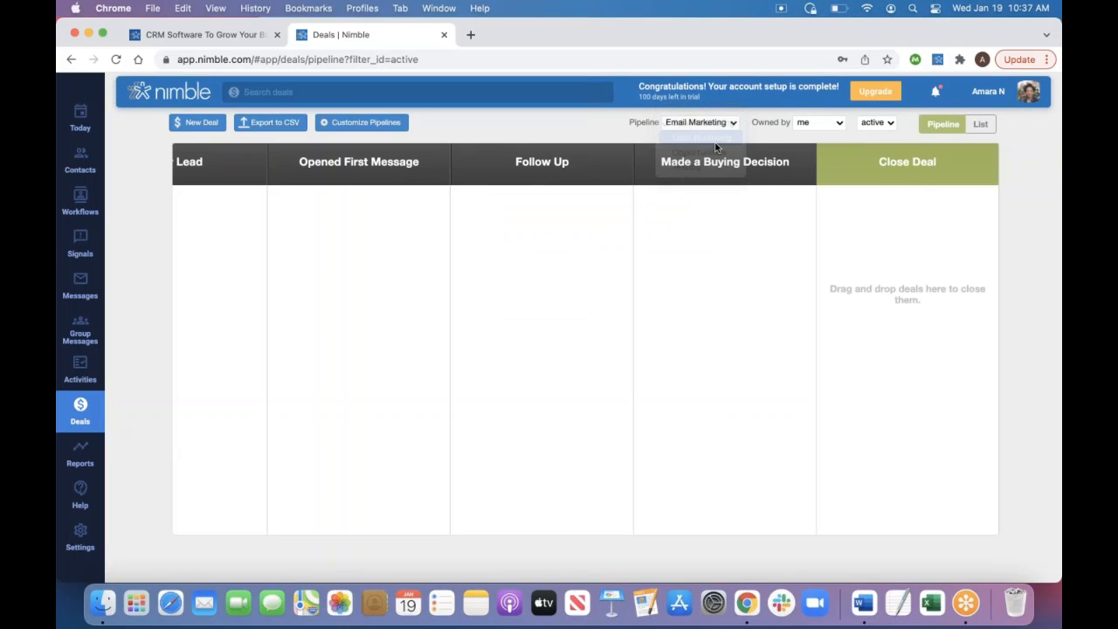
scroll(717, 247, right, 4)
scroll(717, 247, right, 8)
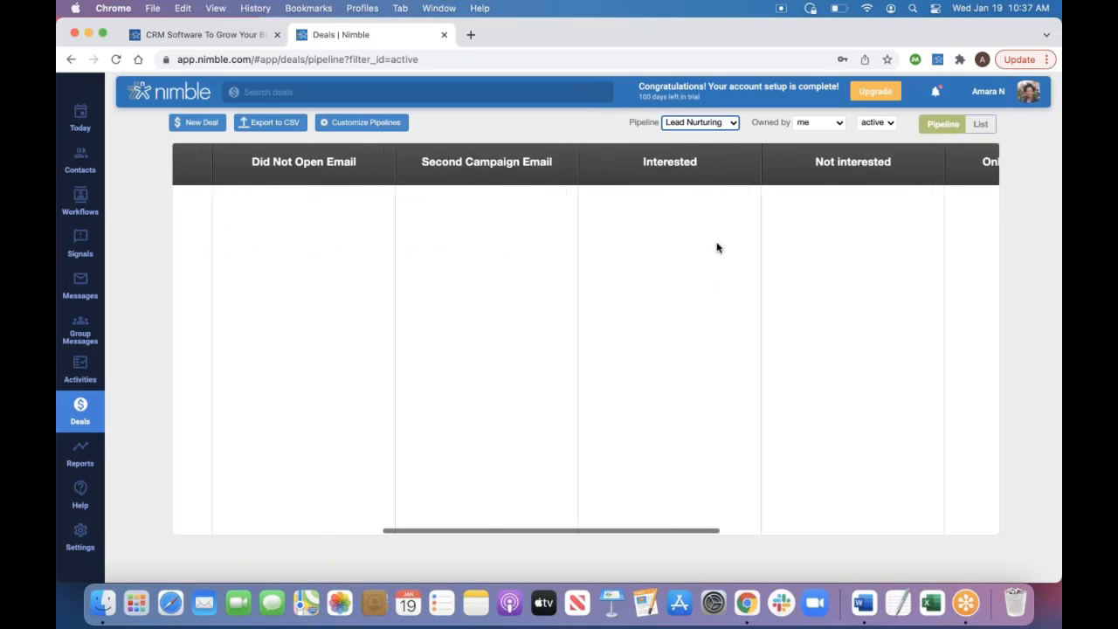
drag(707, 204, 550, 216)
scroll(861, 283, left, 3)
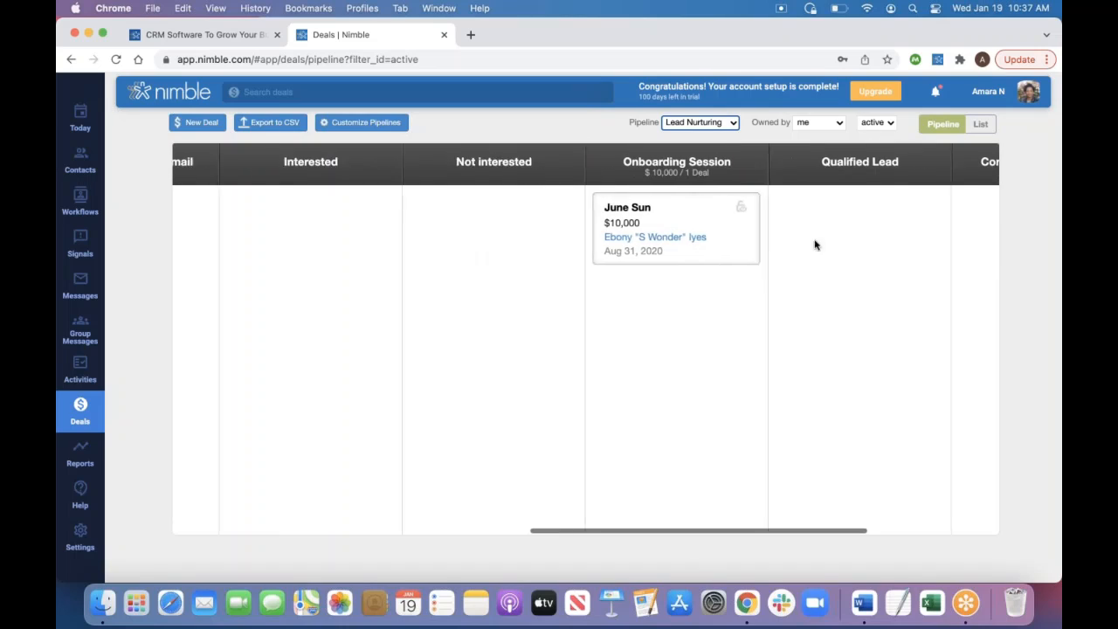
drag(644, 160, 749, 184)
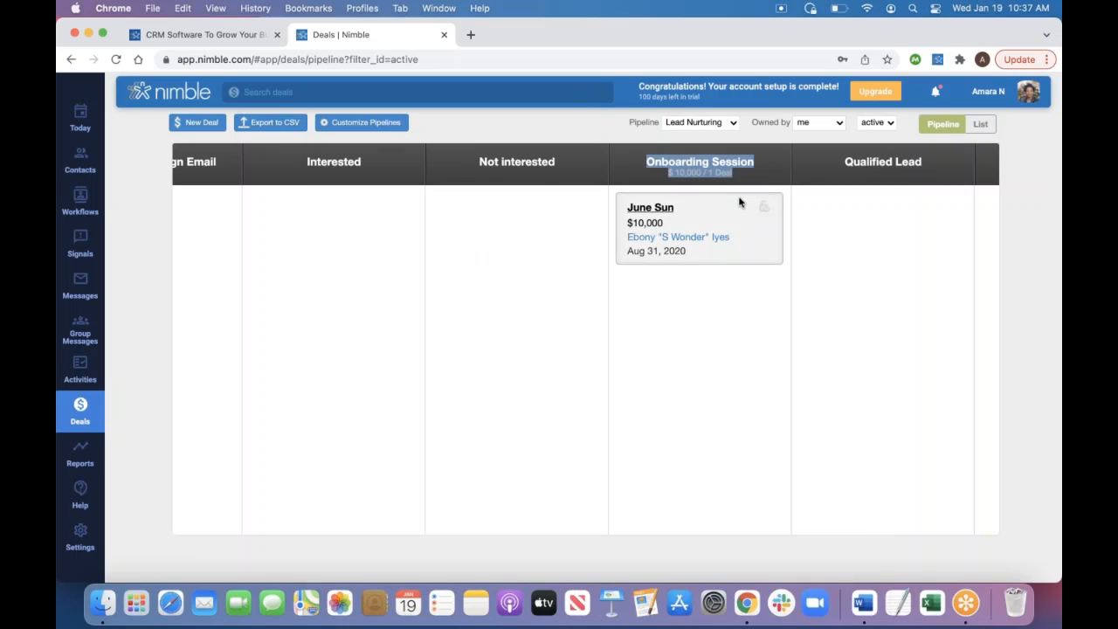
Open the $10,000 deal in the Onboarding Session stage and view its messages, activities and notes.
click(650, 207)
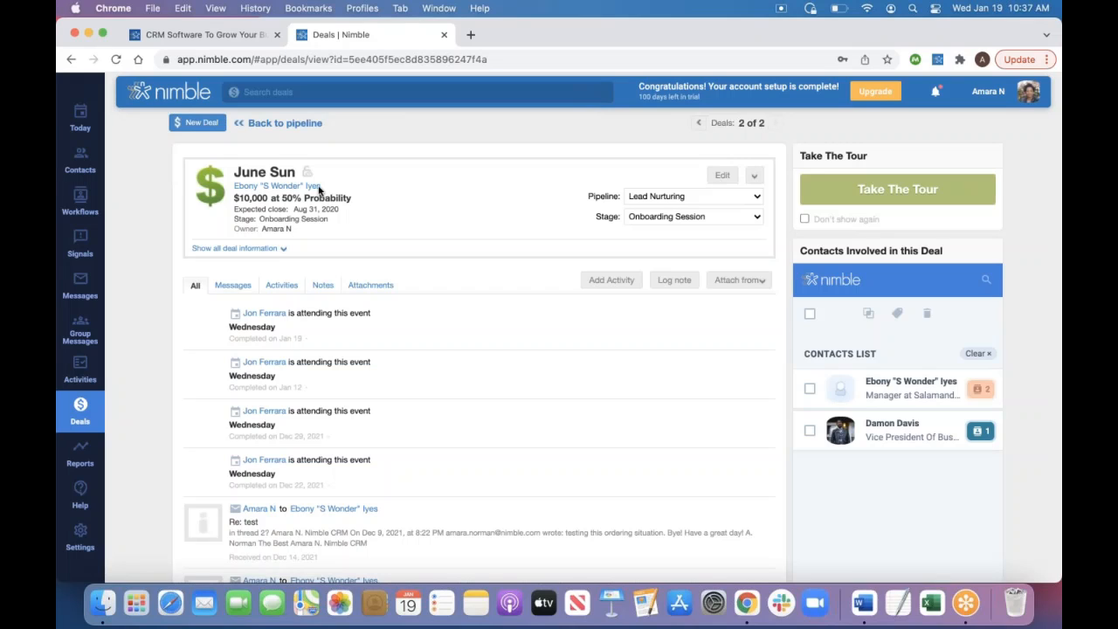
click(247, 291)
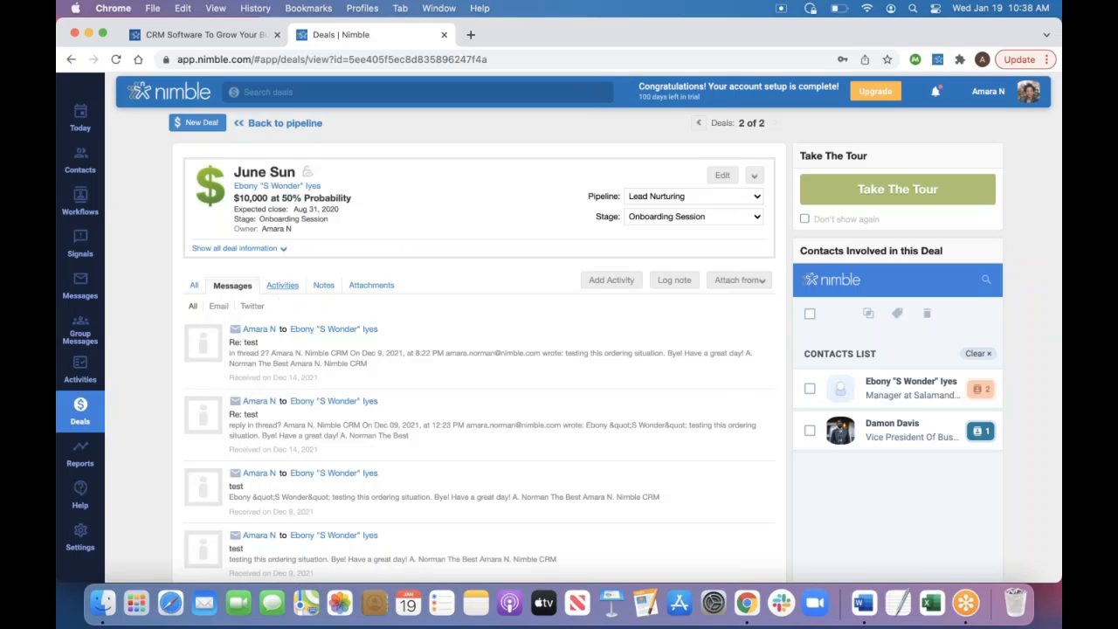
click(282, 286)
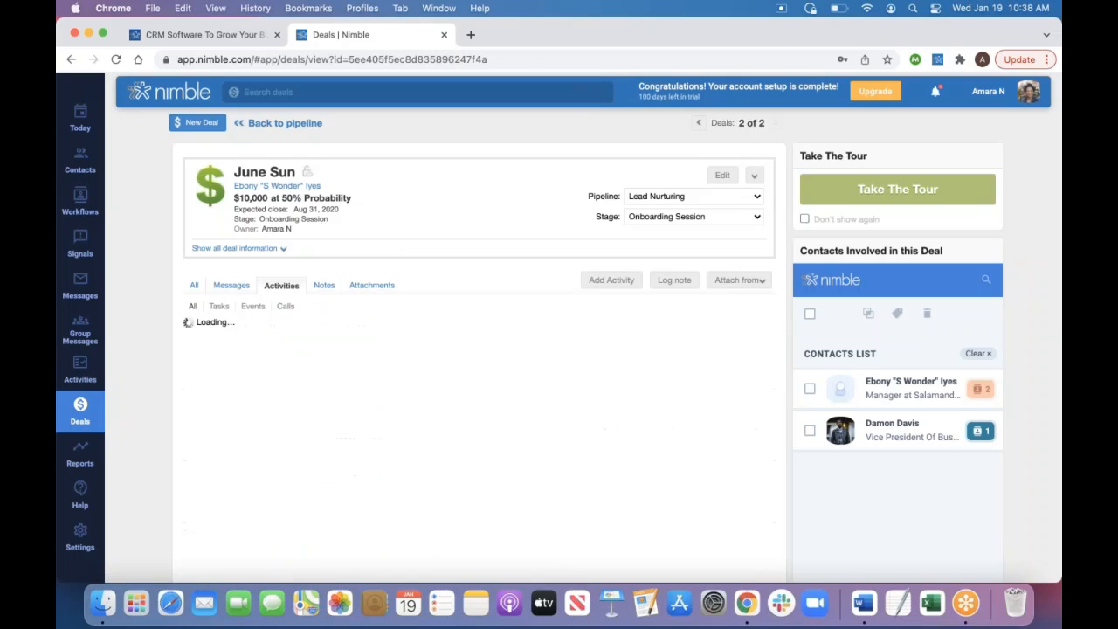
click(324, 287)
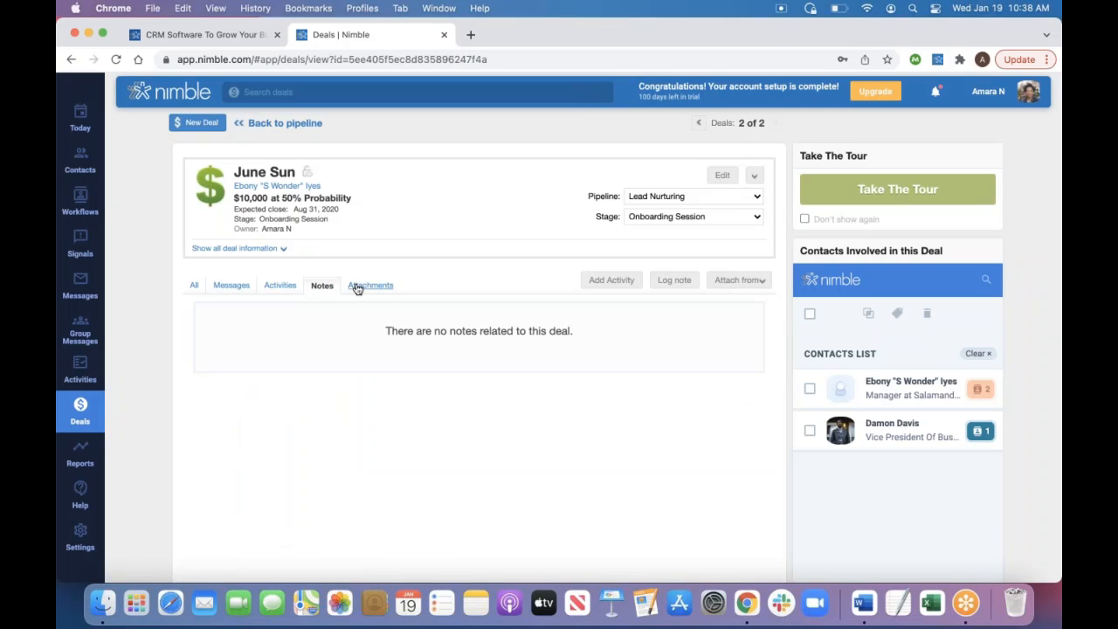
View the deal's new note form, activity creation form and file attachment sources, closing each without adding anything.
click(668, 281)
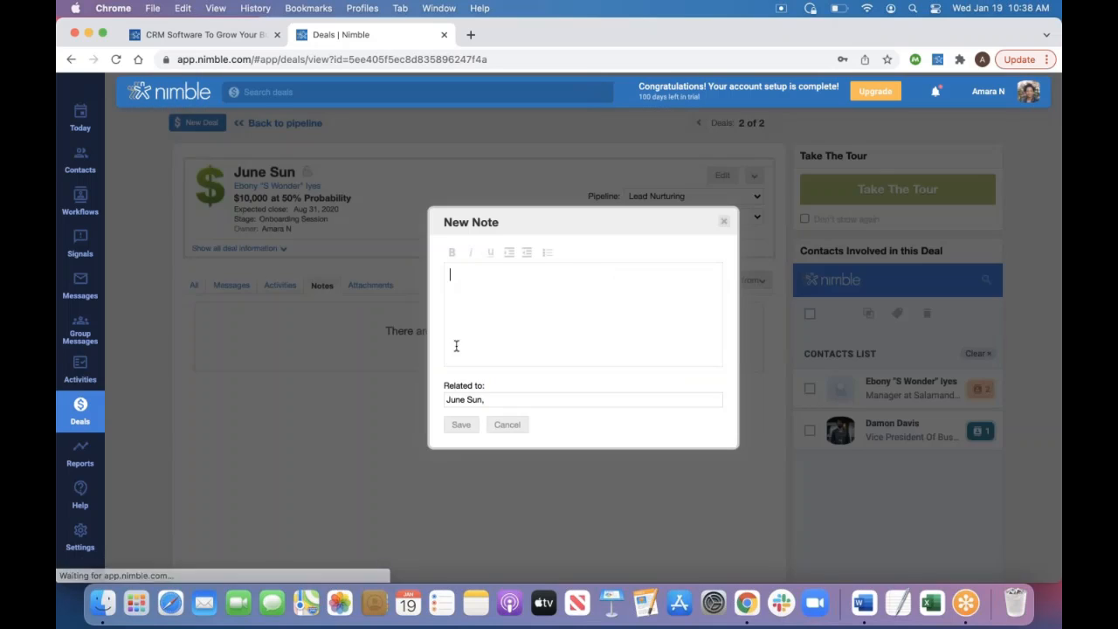
click(723, 221)
click(616, 284)
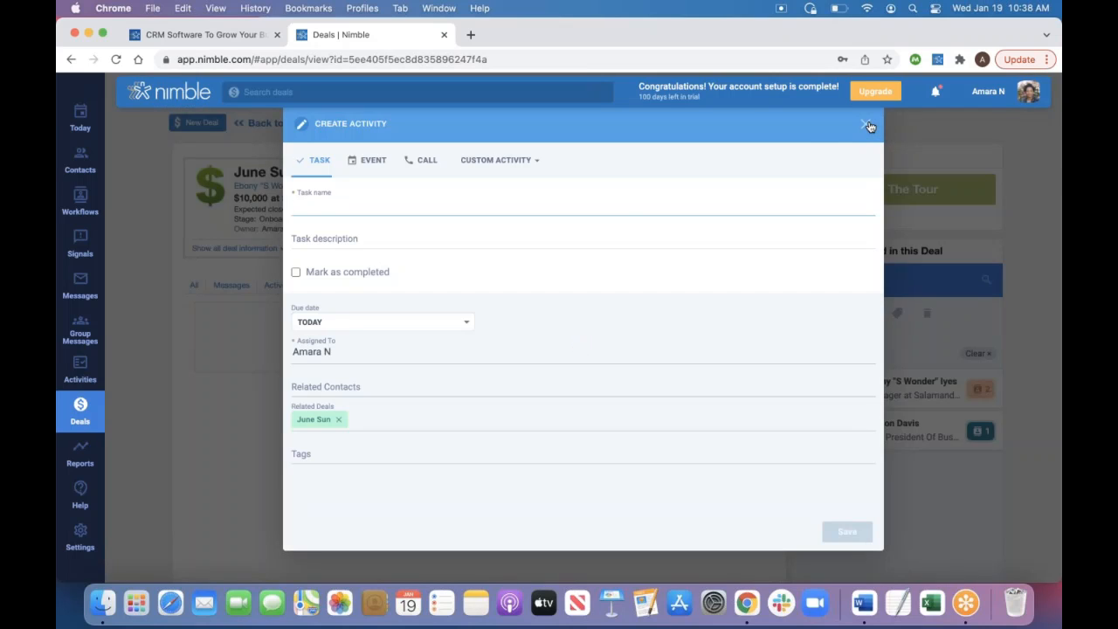
click(866, 124)
click(738, 284)
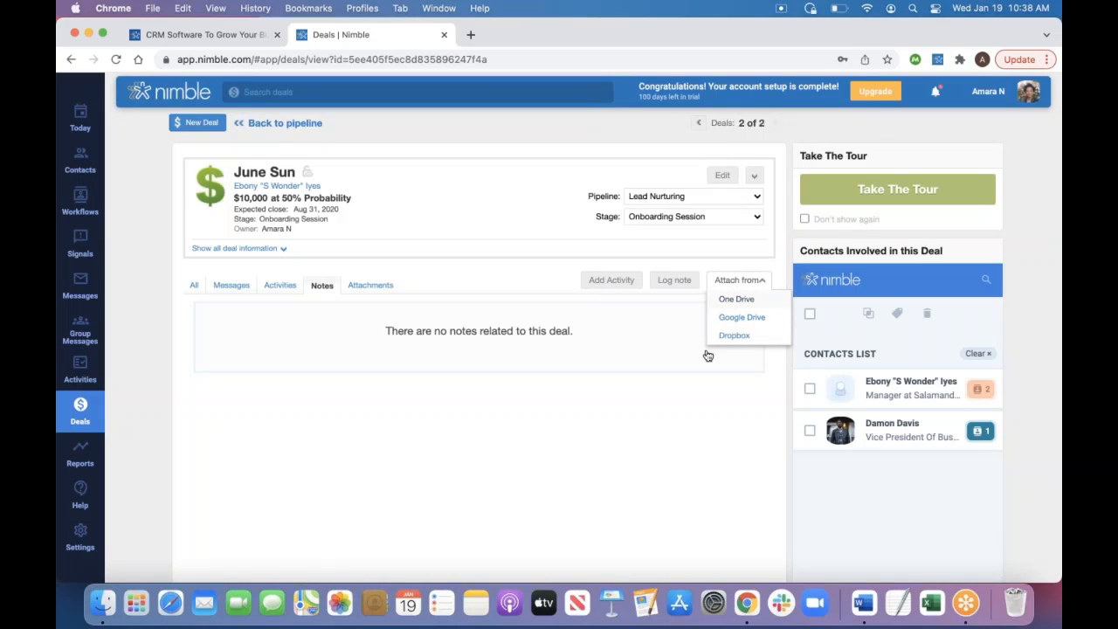
click(668, 430)
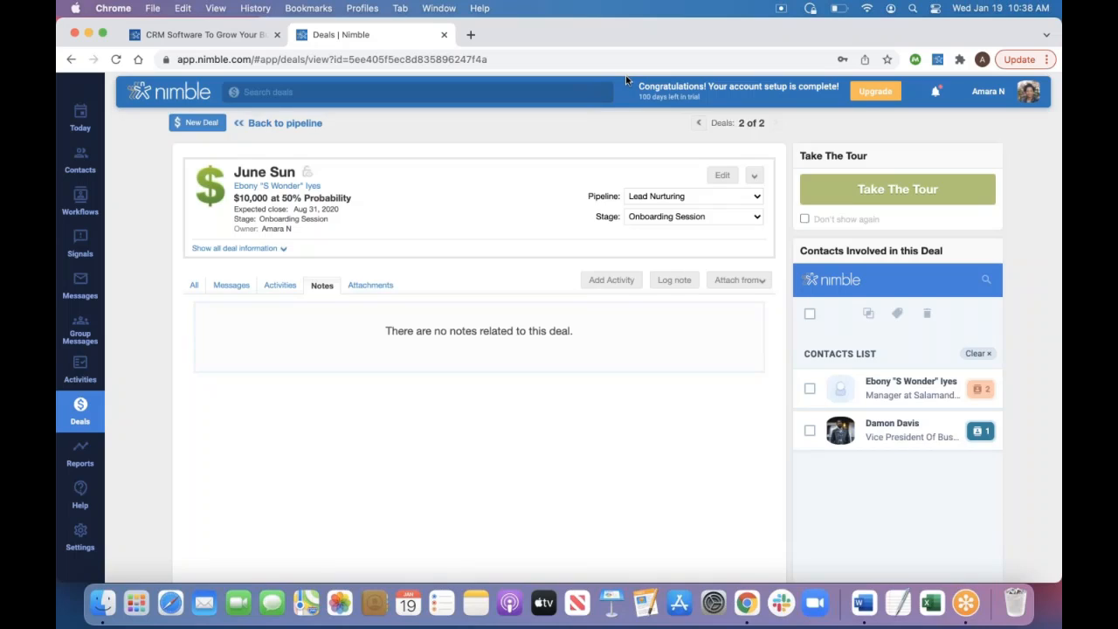
Open the first contact involved in the deal and look through their current workflows and interactions.
scroll(754, 310, down, 2)
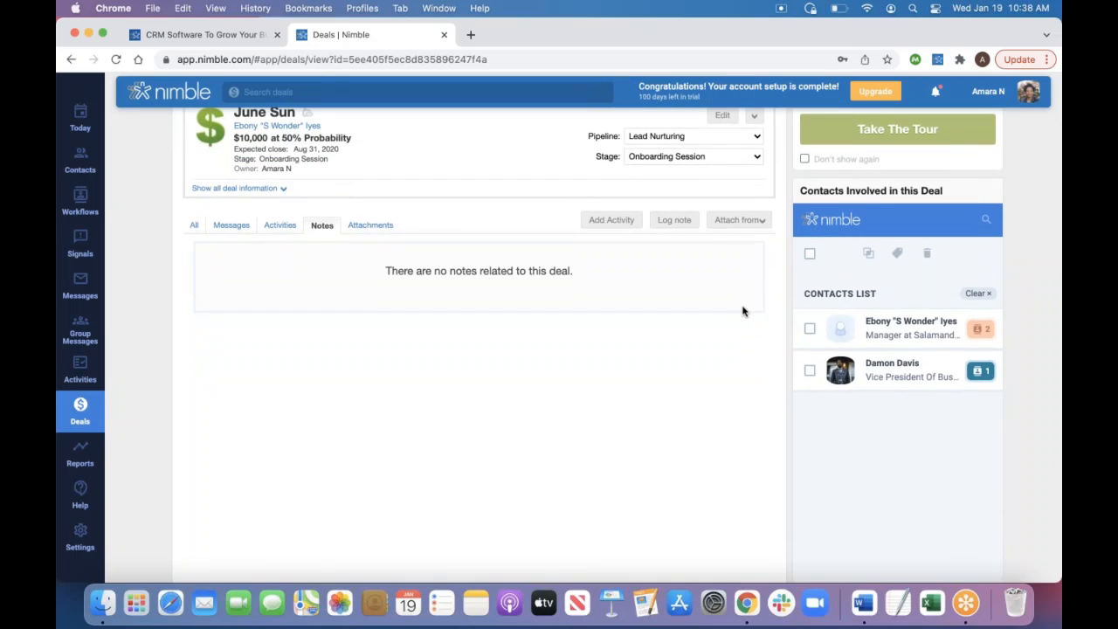
click(912, 339)
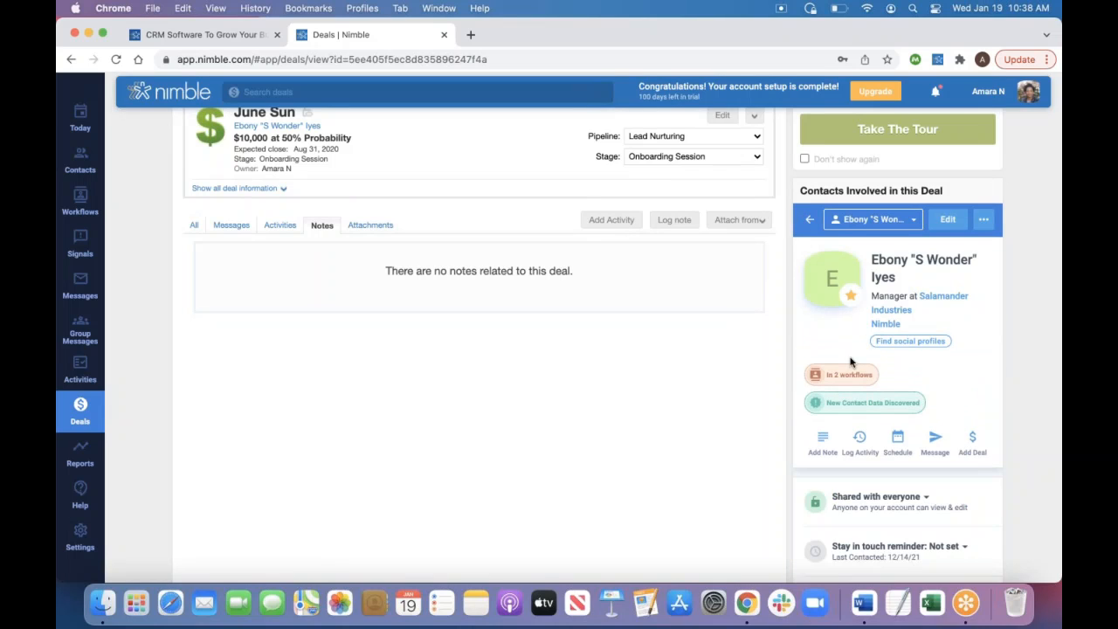
scroll(852, 362, down, 7)
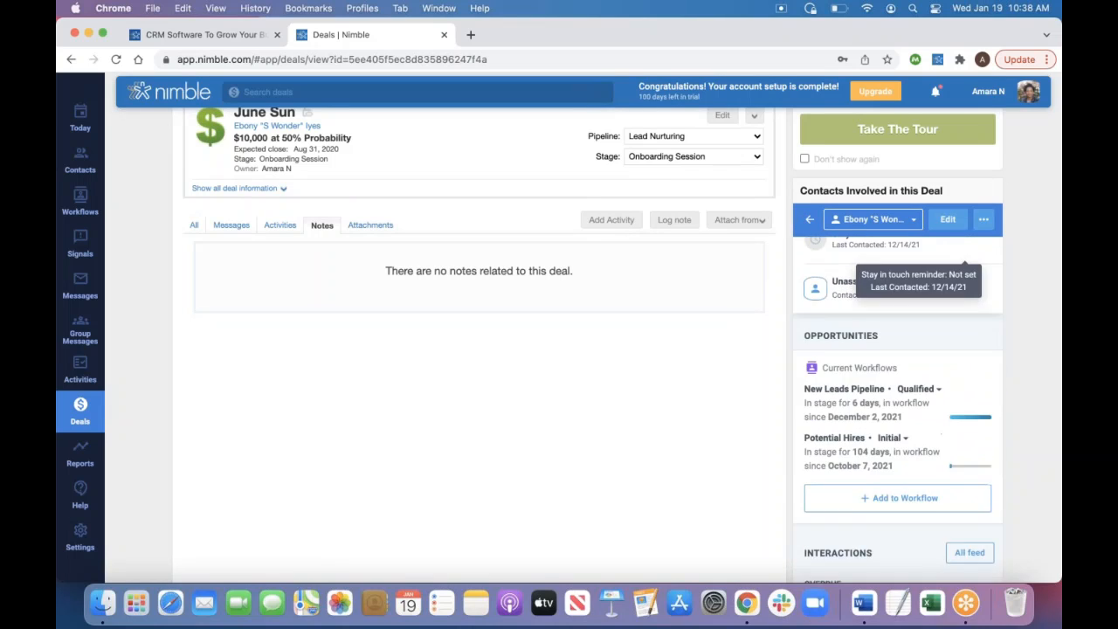
scroll(898, 401, down, 4)
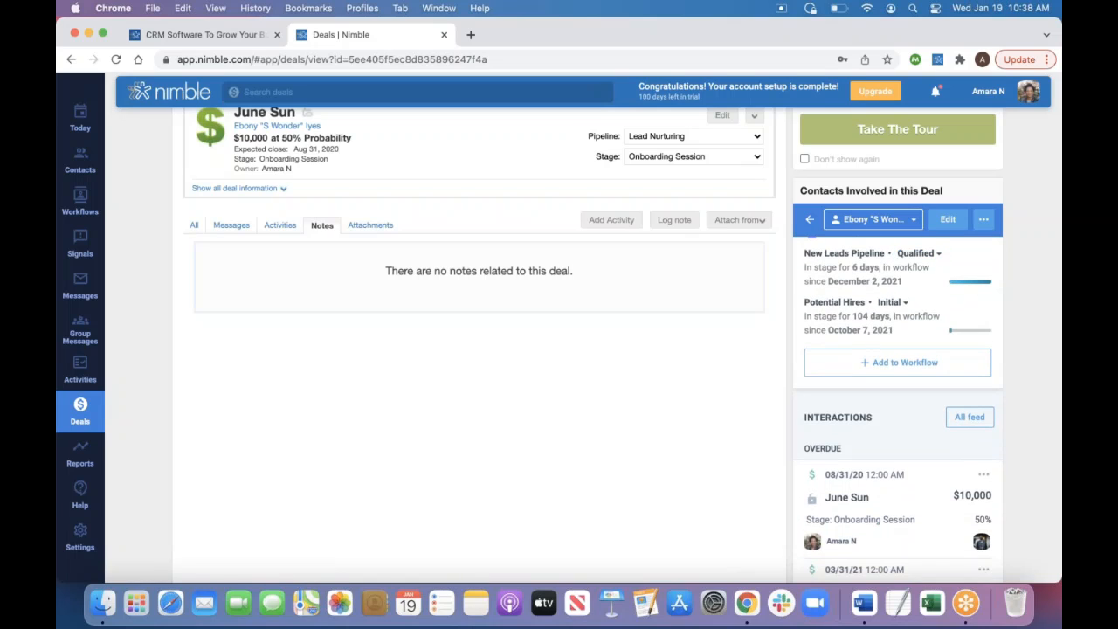
Look through the contact's past activities, employment, suggested social profiles and tags within the deal.
scroll(863, 469, down, 5)
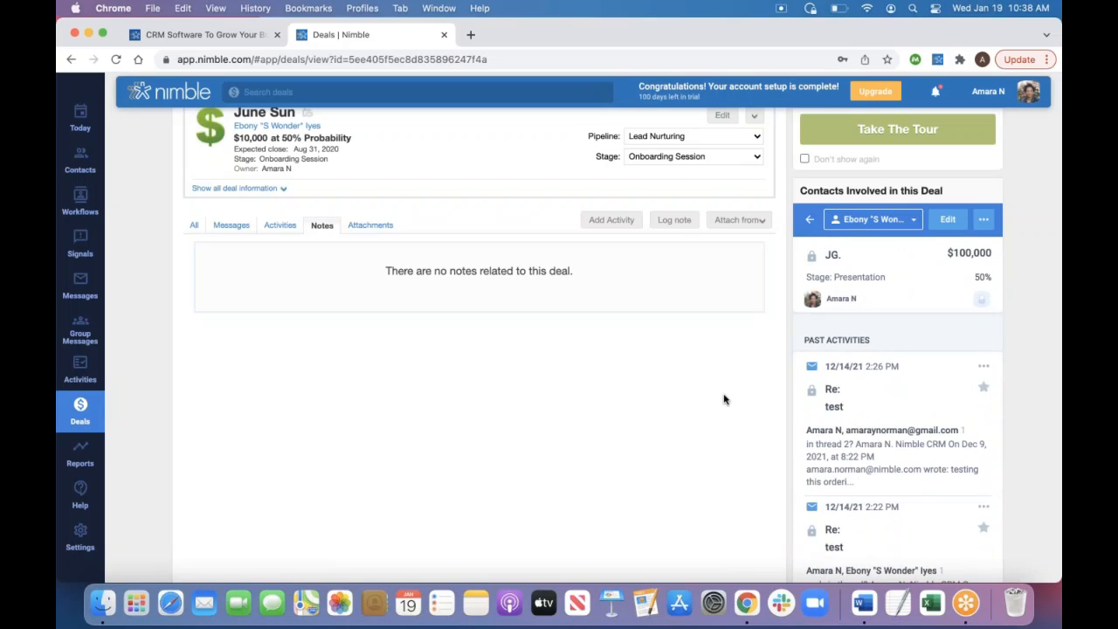
scroll(898, 411, down, 5)
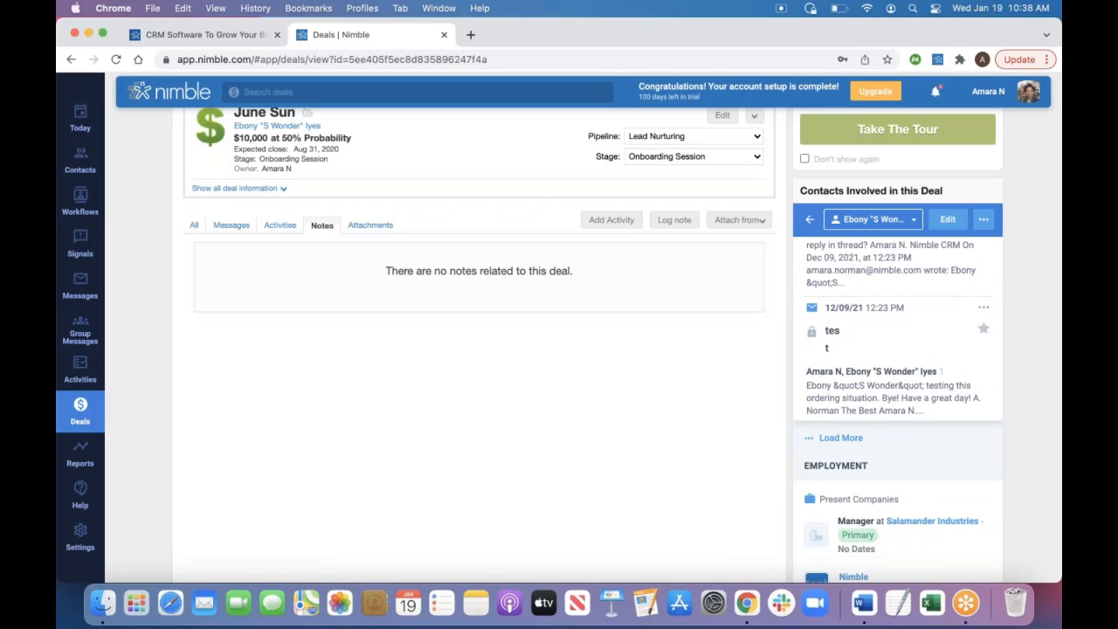
scroll(873, 349, down, 5)
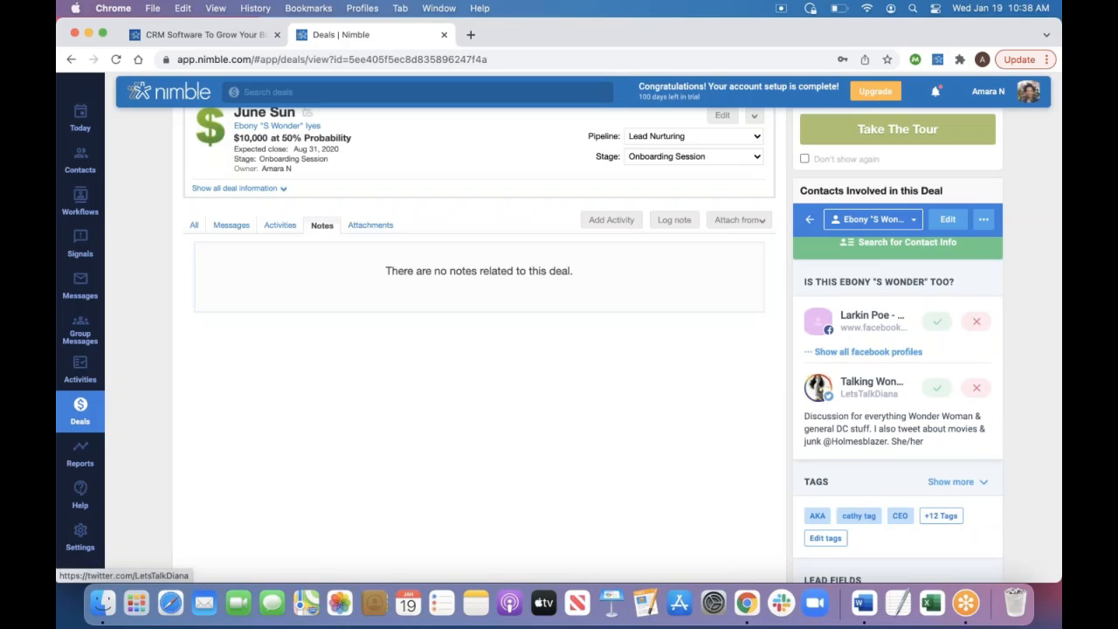
scroll(944, 337, up, 10)
scroll(945, 337, up, 10)
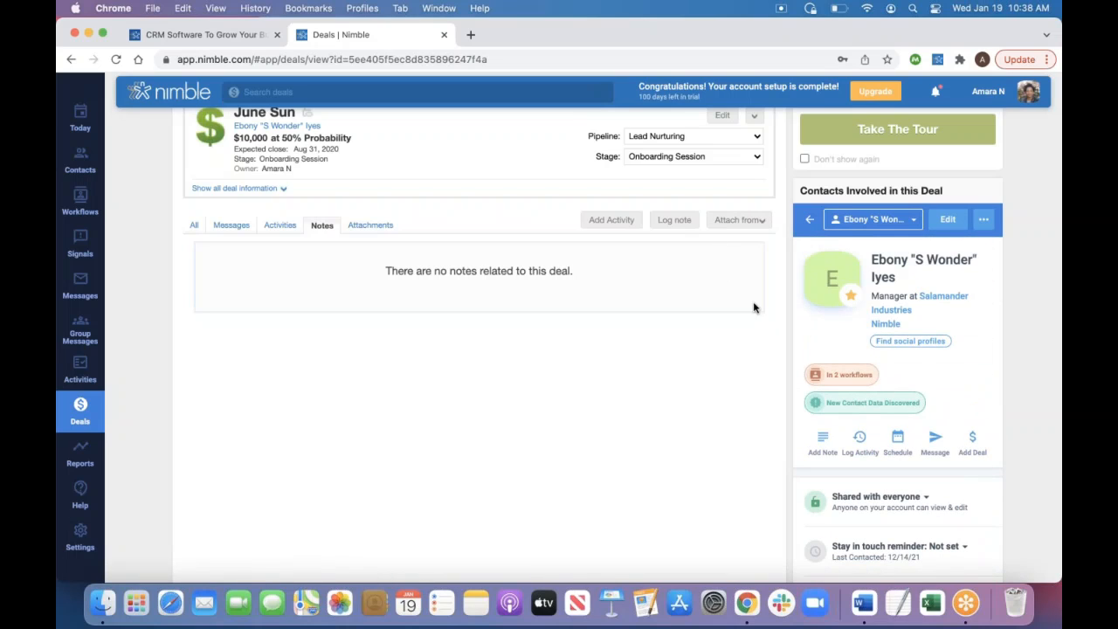
scroll(684, 306, up, 2)
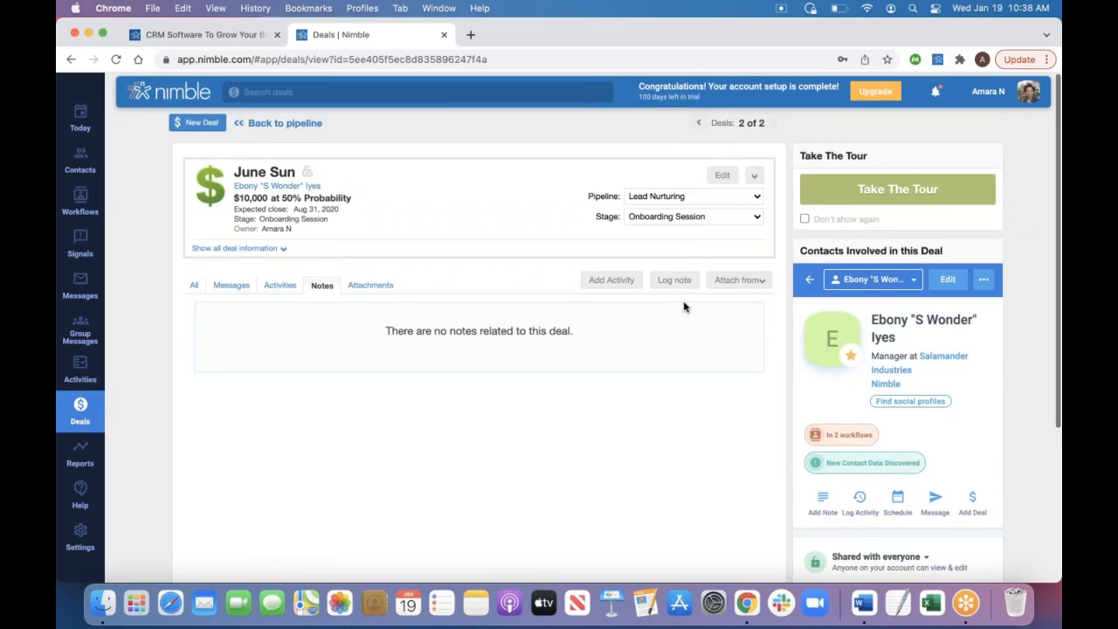
Open the Opportunities pipeline in the deal pipeline settings and move the Needs Analysis stage above Decision Makers.
click(262, 124)
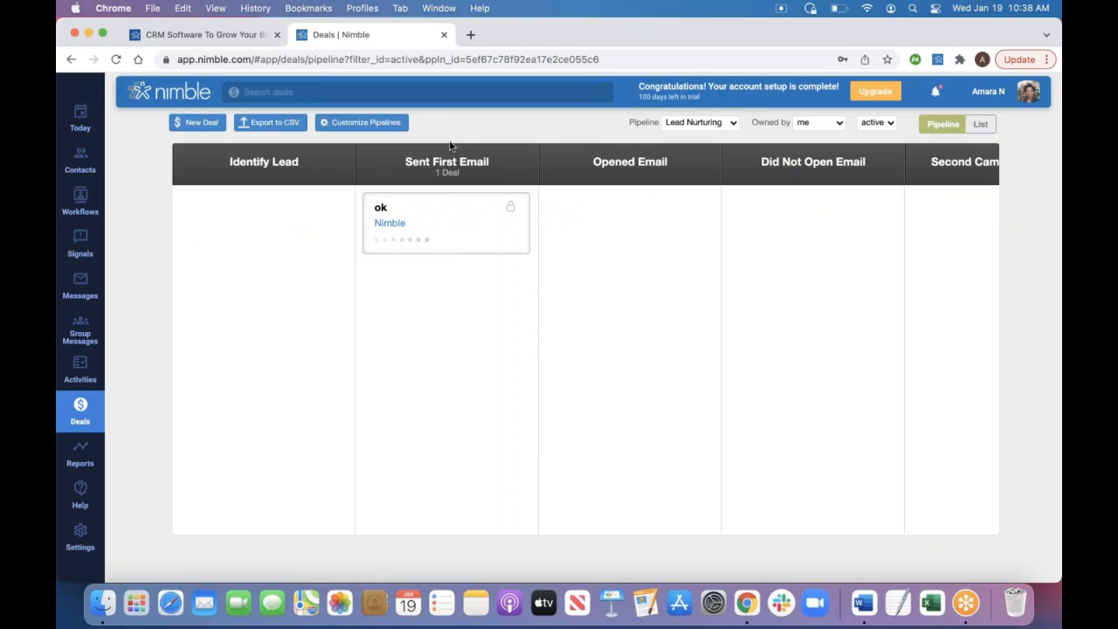
click(336, 125)
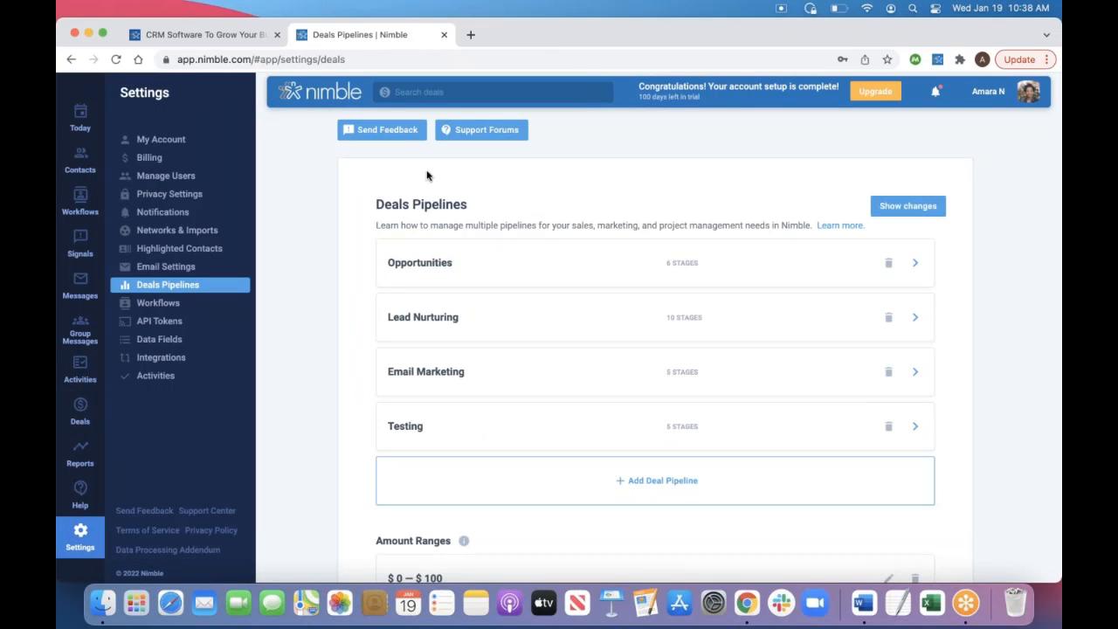
click(590, 262)
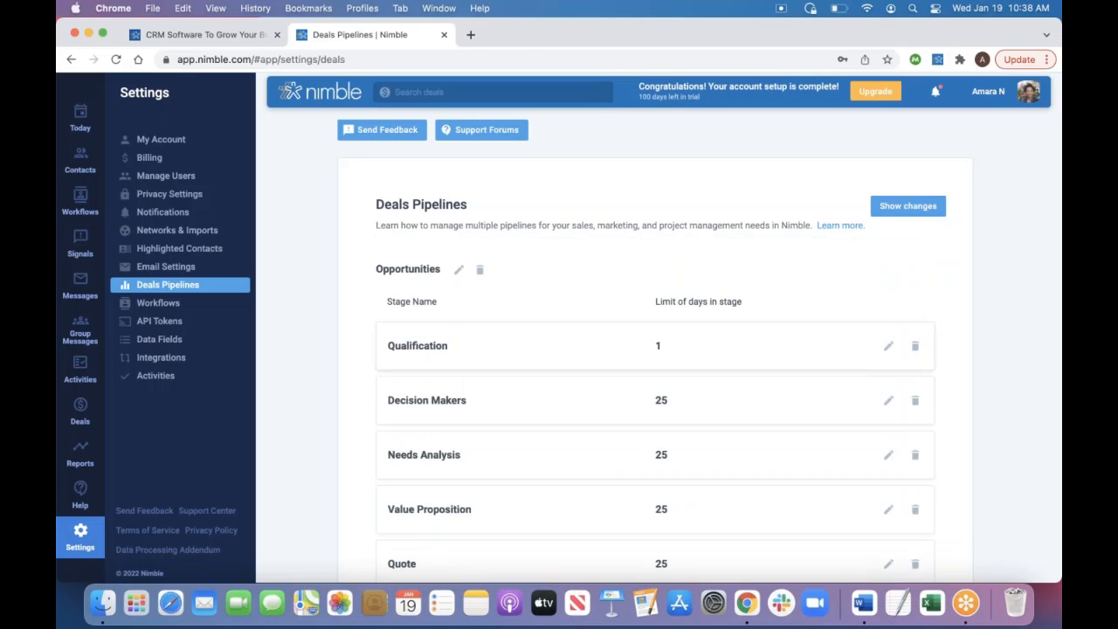
scroll(589, 300, down, 2)
drag(590, 396, 586, 333)
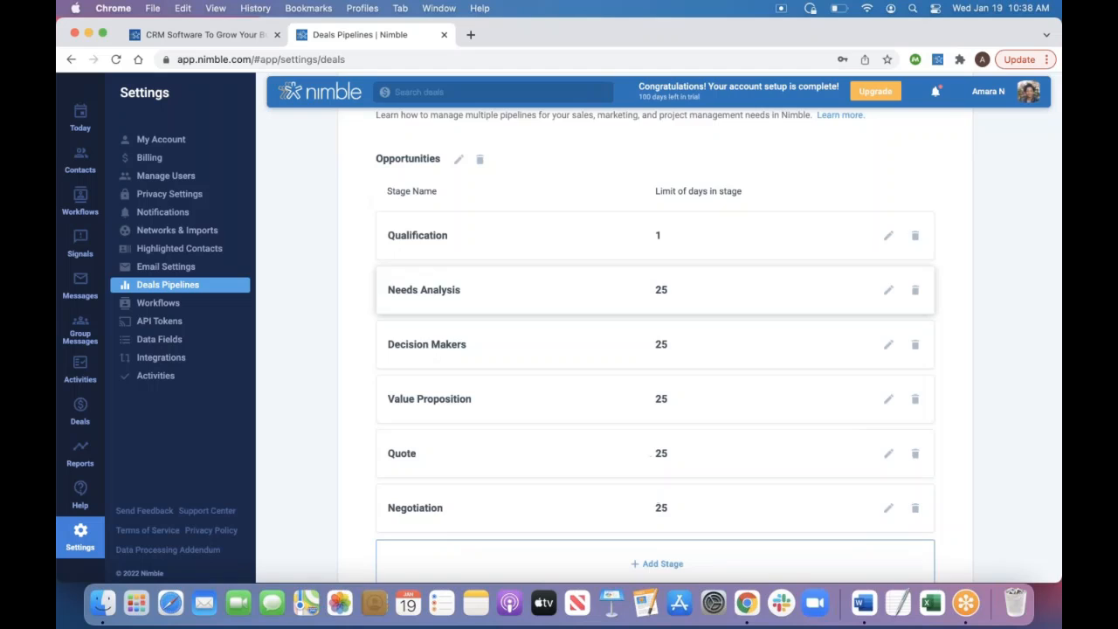
Open the Quote stage for editing and review the Opportunities pipeline's stages, day limits and amount ranges.
scroll(655, 428, down, 3)
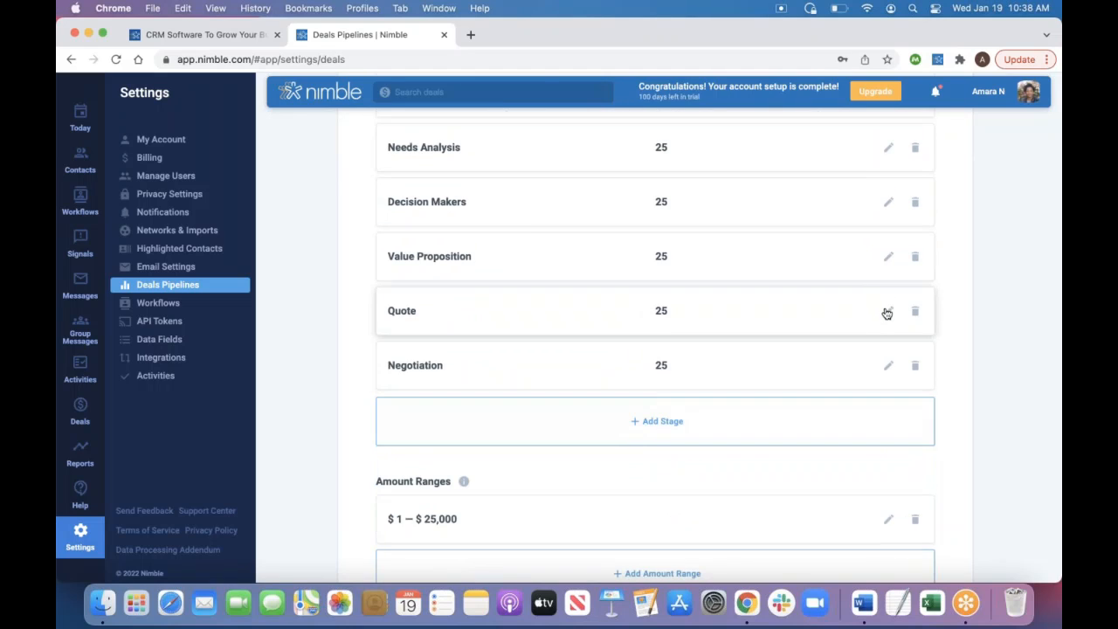
click(886, 312)
scroll(795, 314, up, 4)
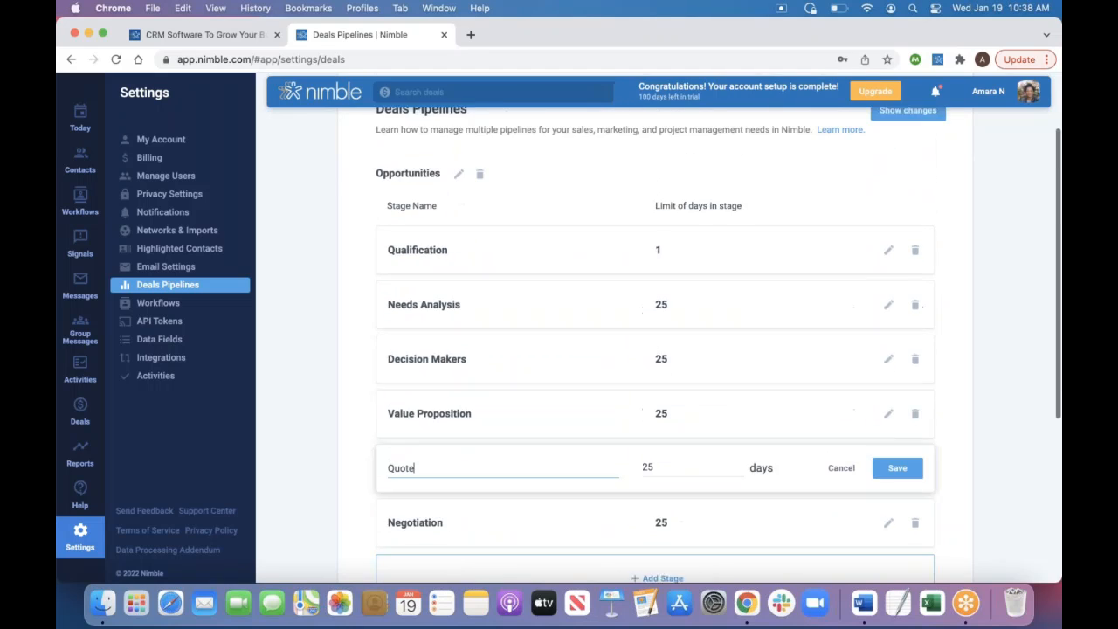
scroll(524, 193, up, 2)
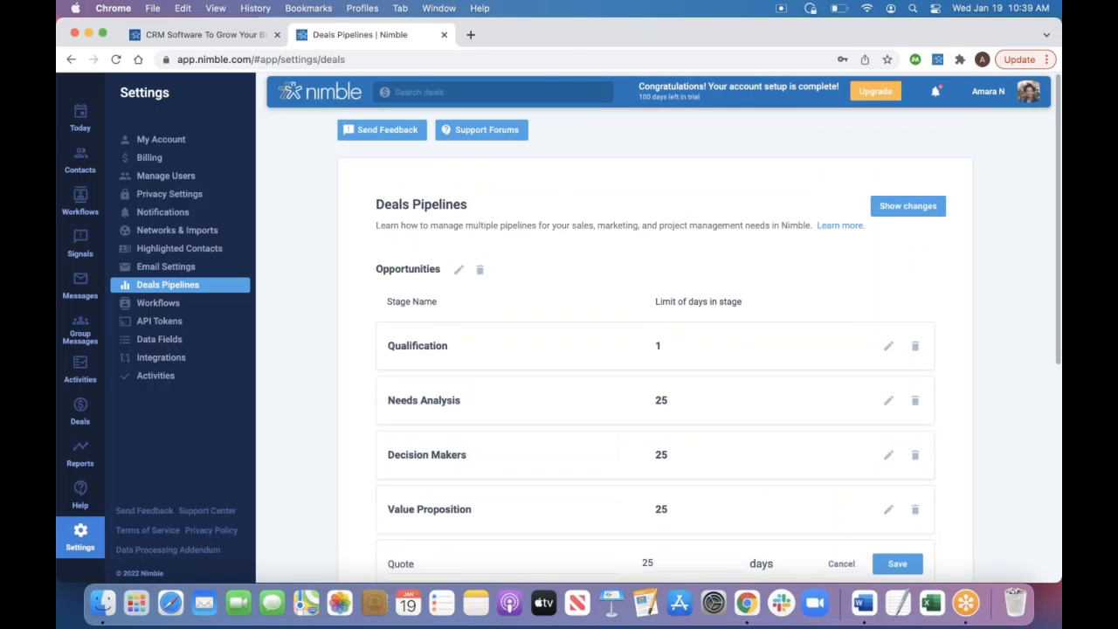
scroll(516, 187, down, 5)
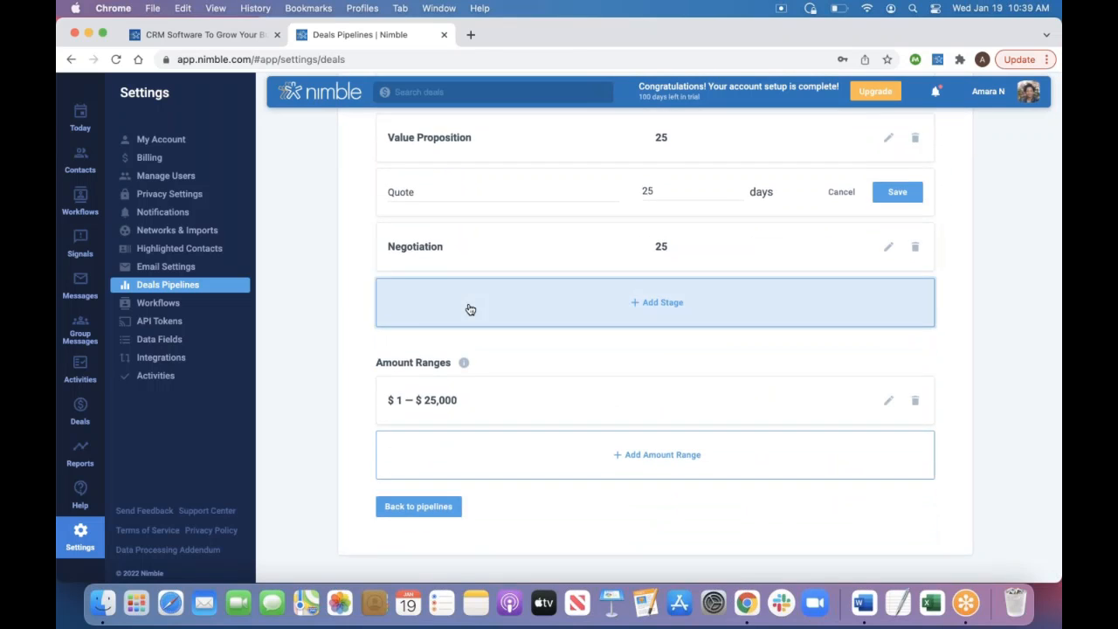
scroll(469, 309, up, 3)
scroll(469, 309, up, 1)
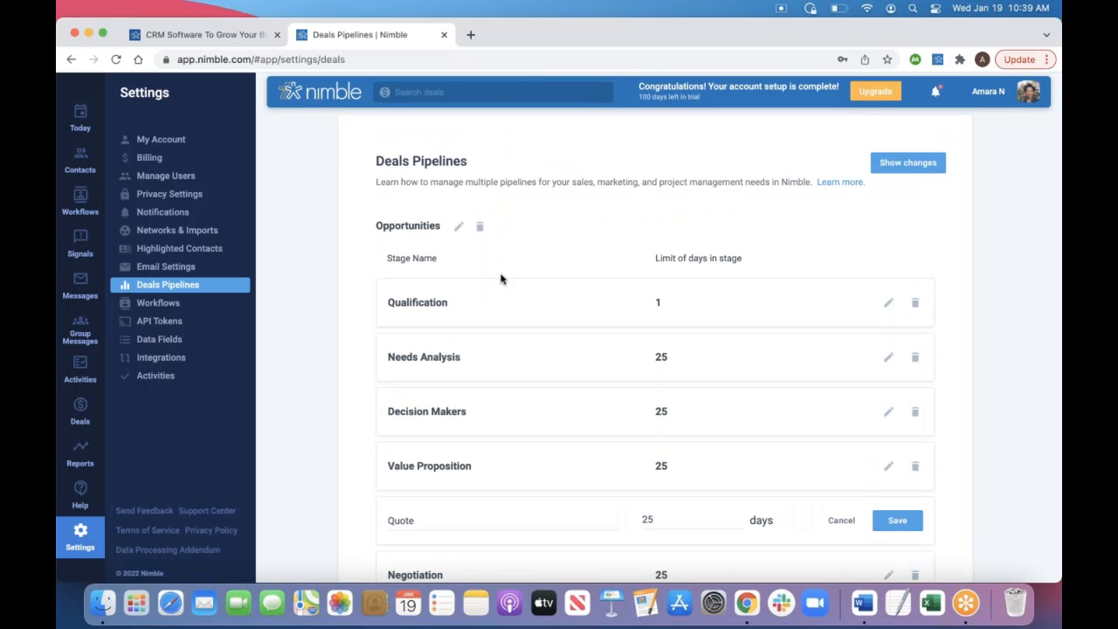
scroll(405, 367, down, 3)
scroll(404, 282, down, 3)
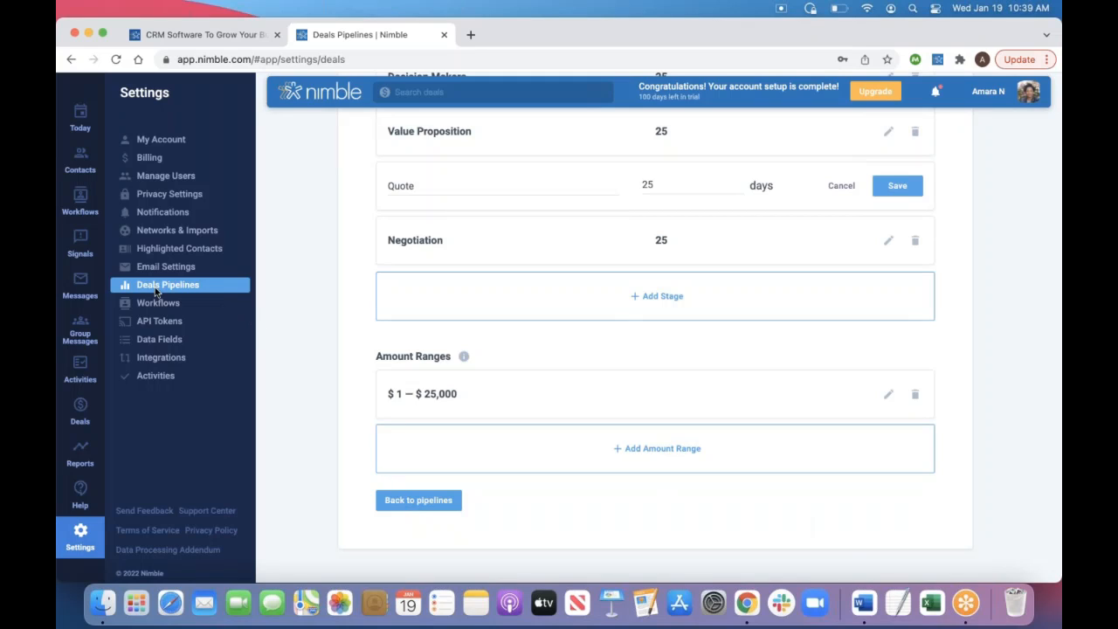
Open a new deal form from the deals page and go through its primary contact, participants, amount and expected close date fields.
click(81, 410)
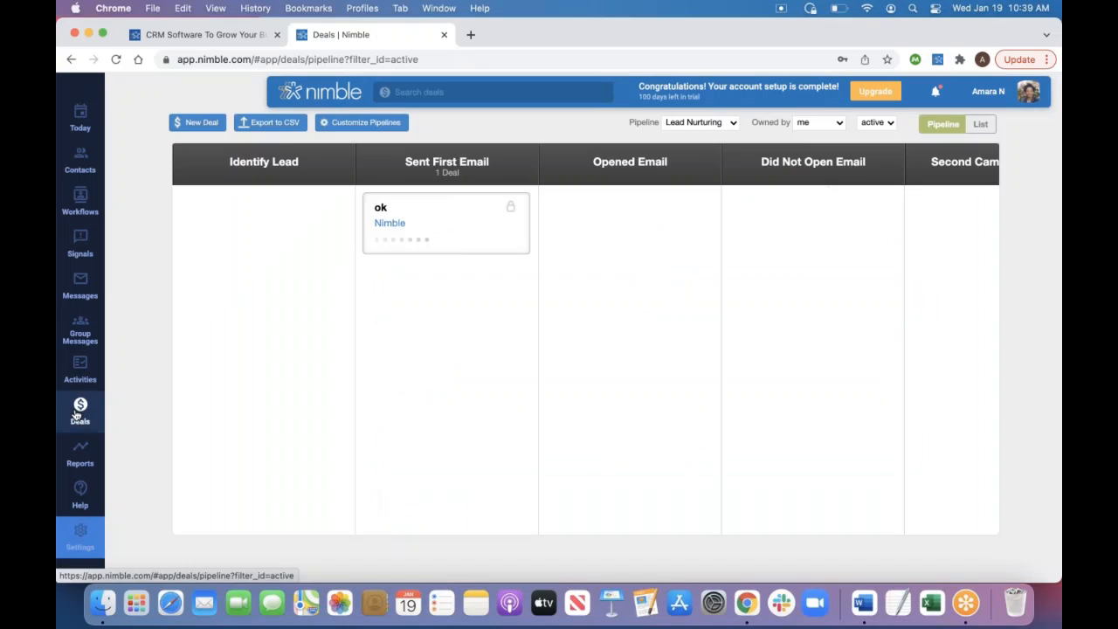
click(199, 125)
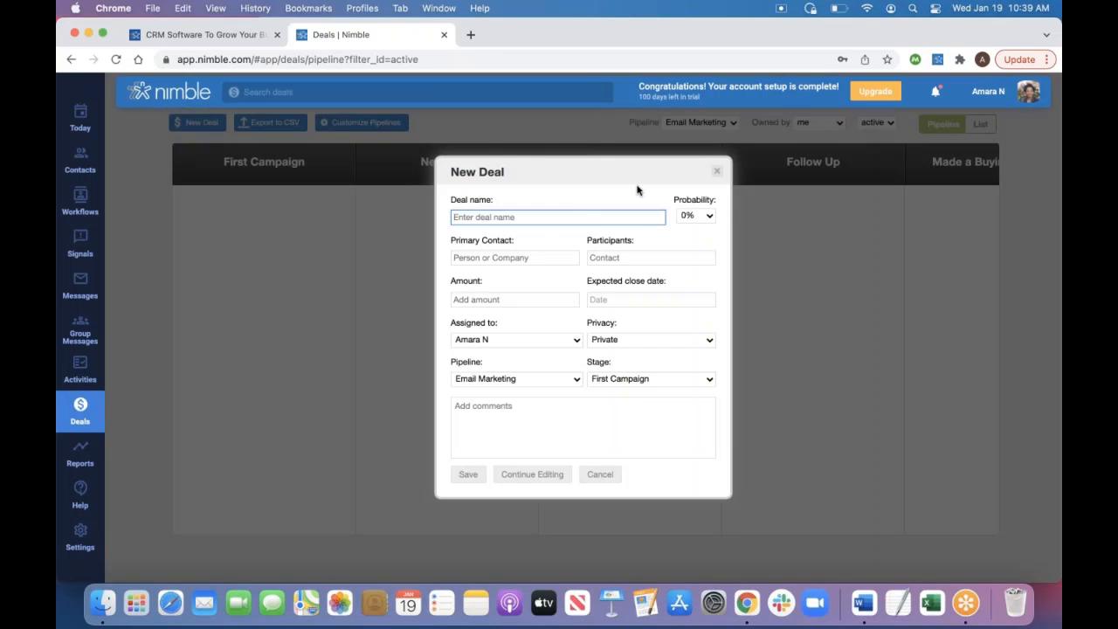
click(488, 258)
click(609, 261)
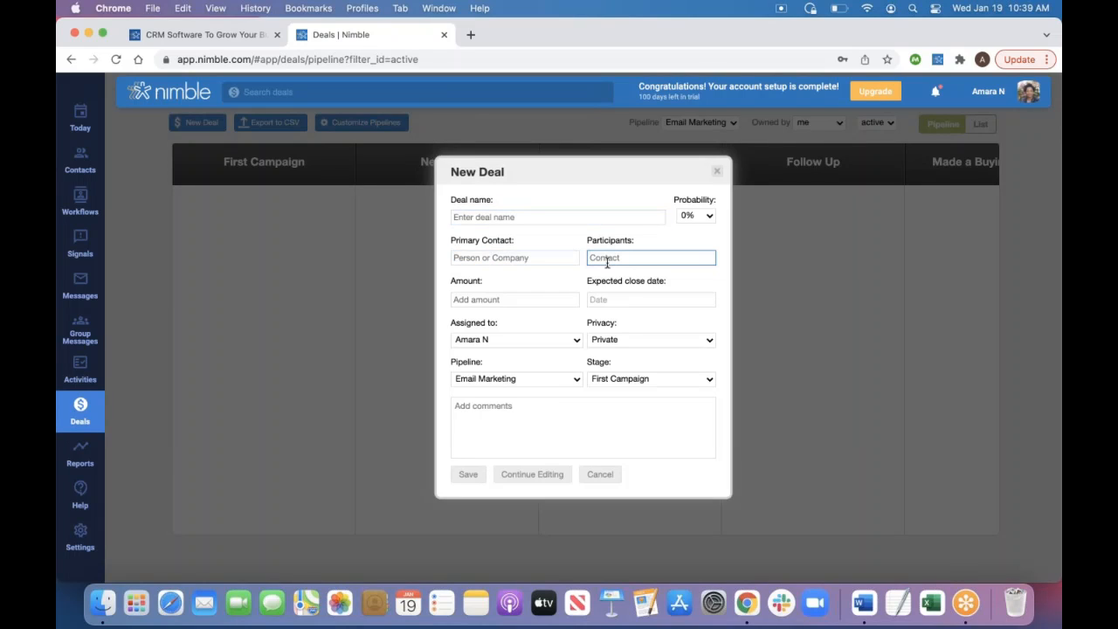
click(530, 298)
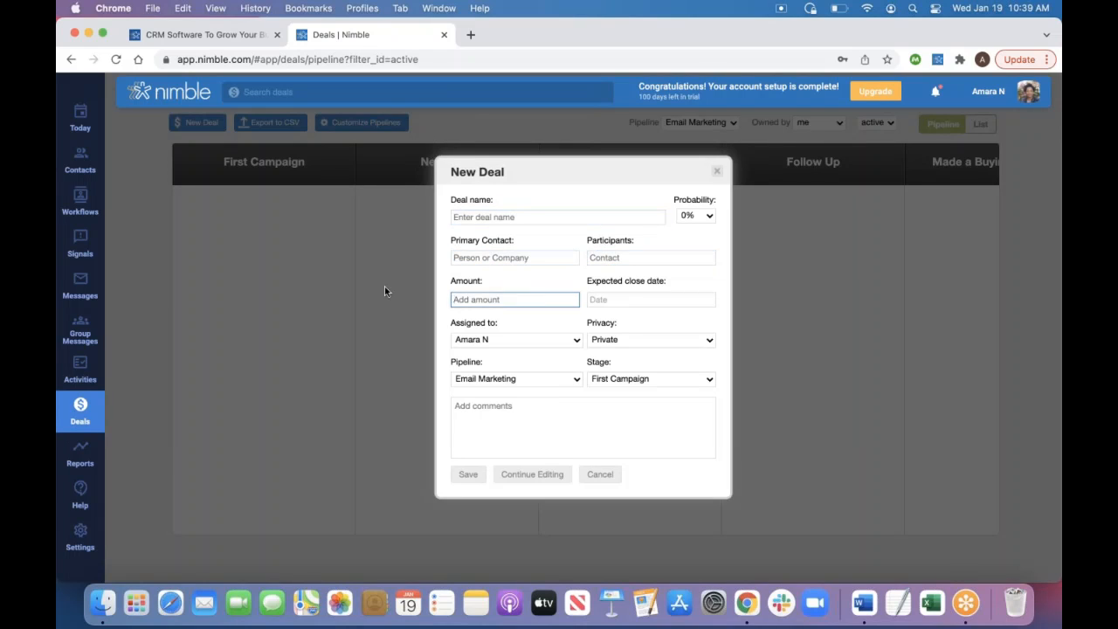
click(600, 299)
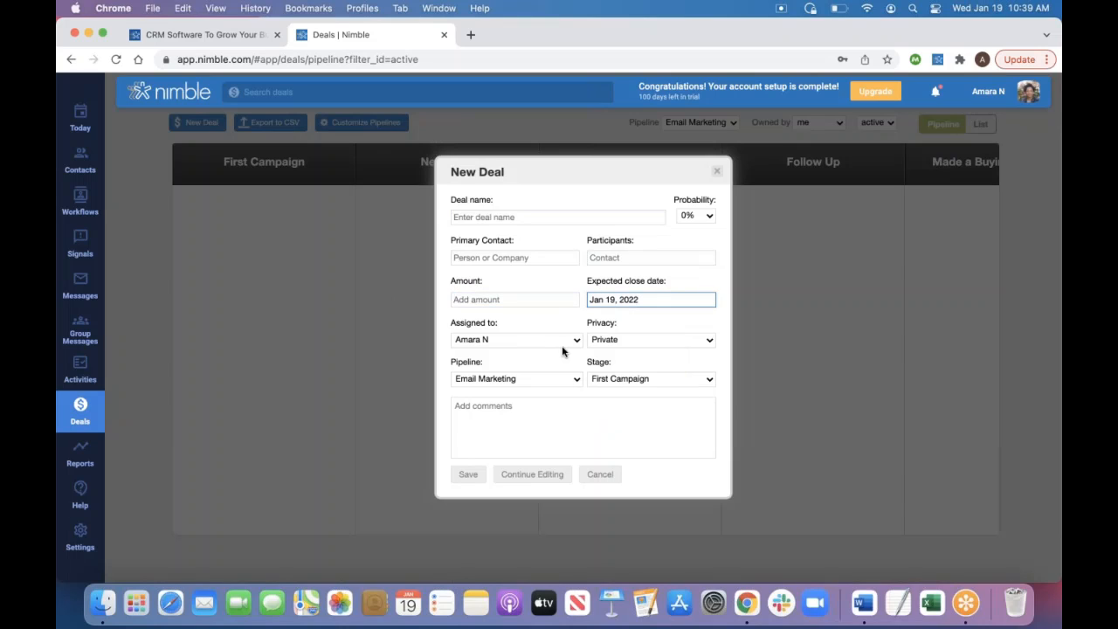
Review the new deal's assignee, pipeline and stage options, try Public (View/Edit) privacy, and close the form without saving.
click(545, 342)
click(552, 348)
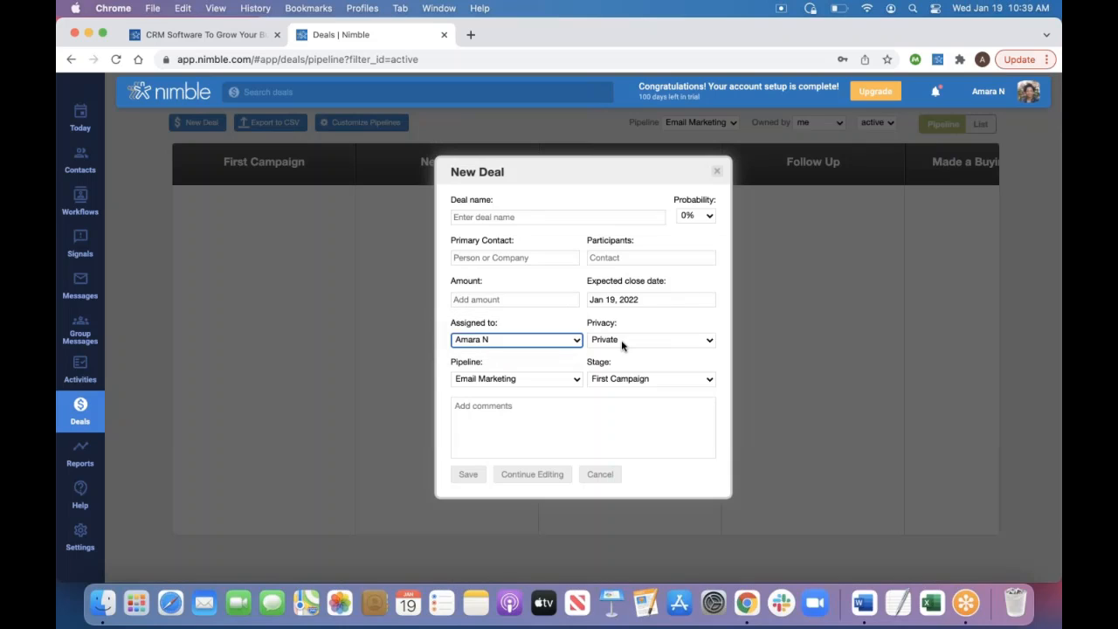
click(619, 341)
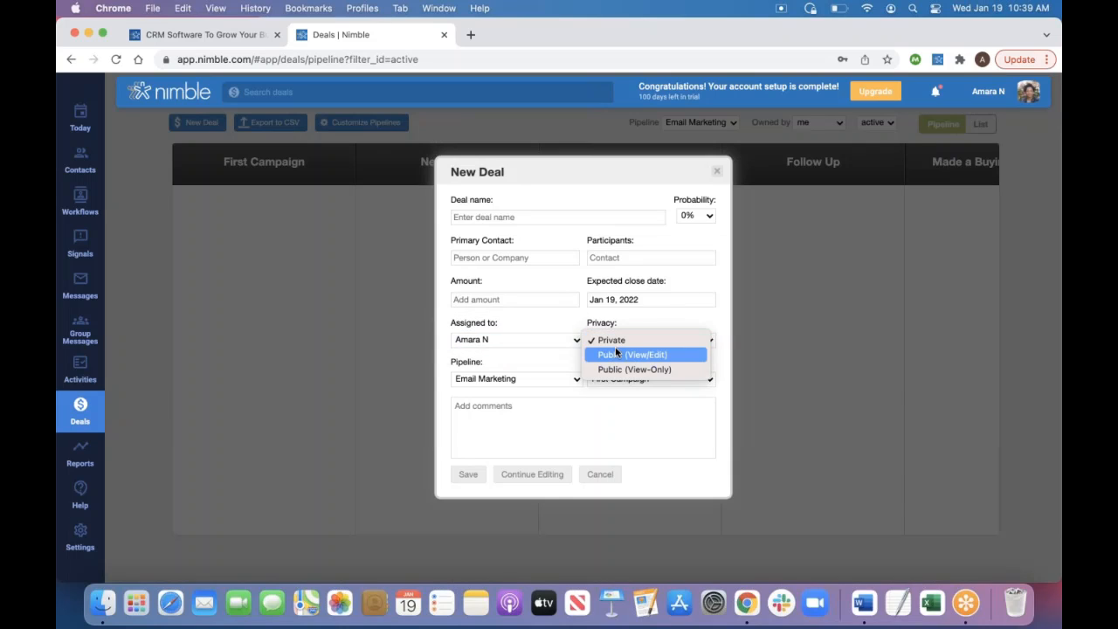
click(618, 354)
click(564, 381)
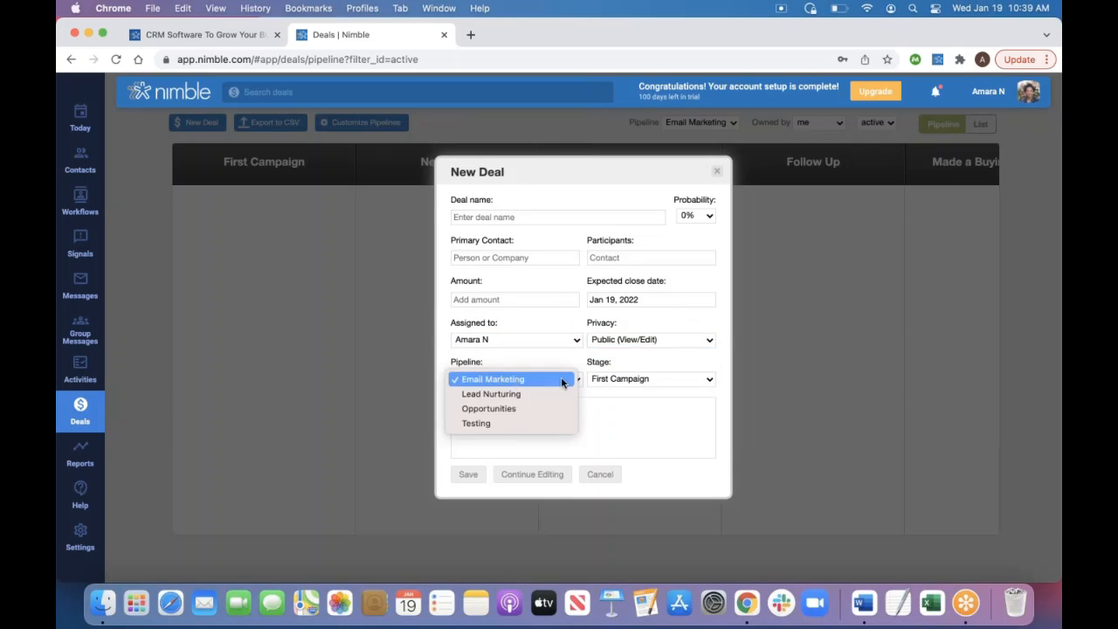
click(623, 380)
click(622, 379)
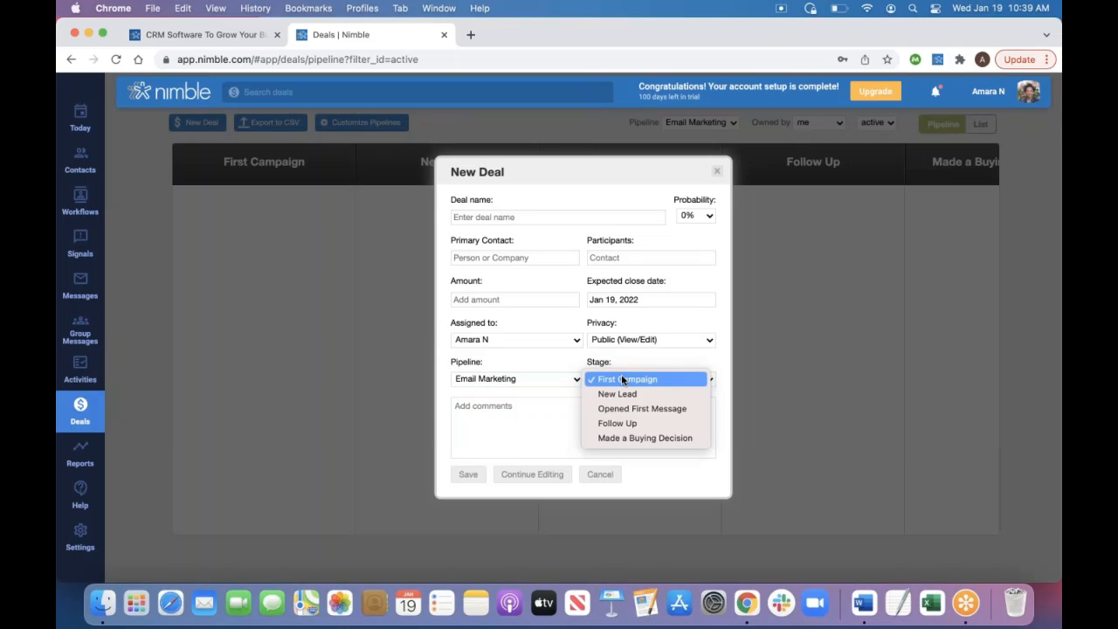
click(622, 379)
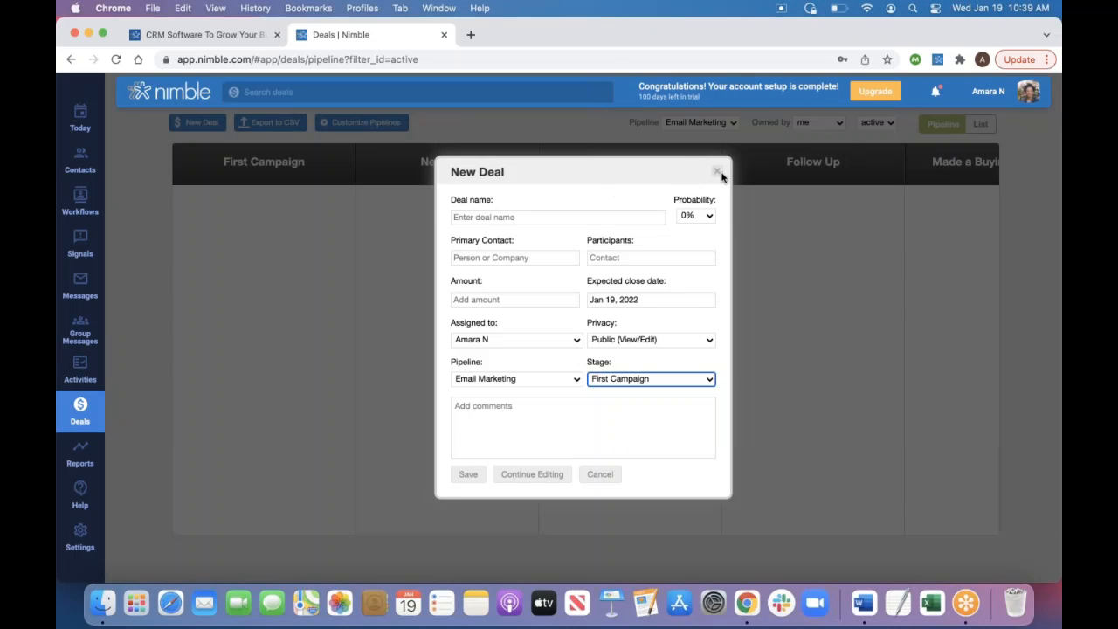
click(717, 173)
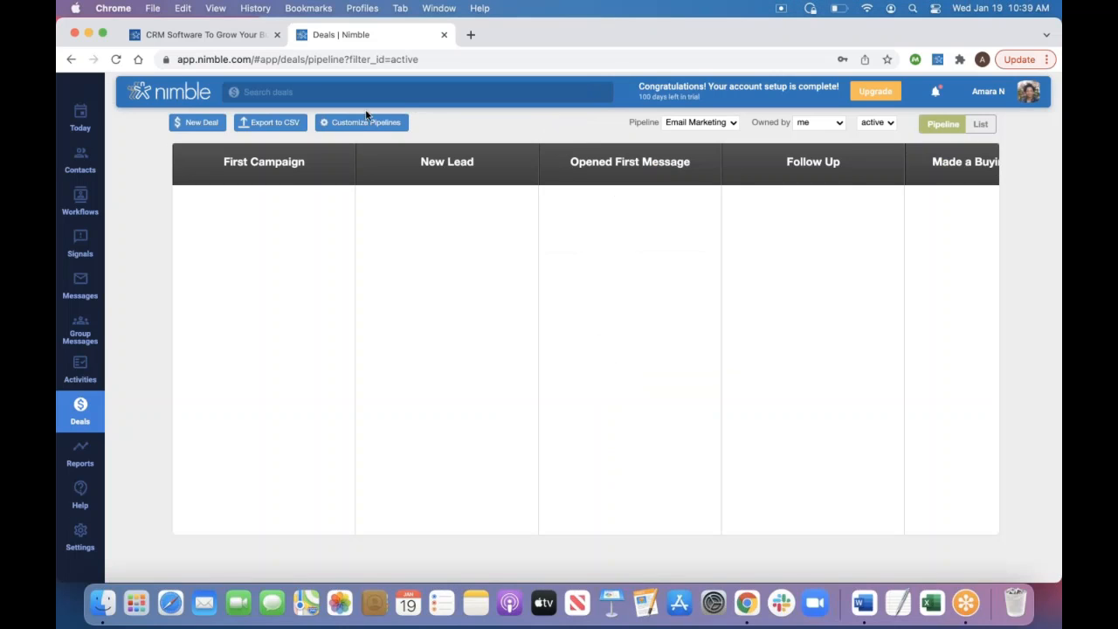
View the options for exporting deals to CSV without exporting, and open the reports dashboard.
click(266, 125)
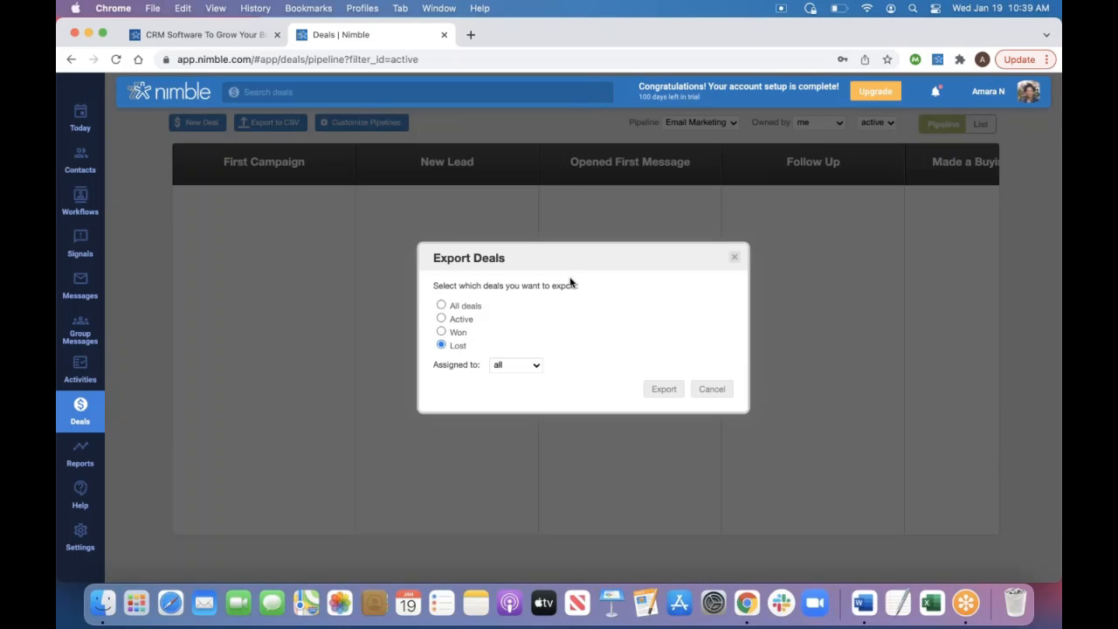
click(735, 258)
click(79, 448)
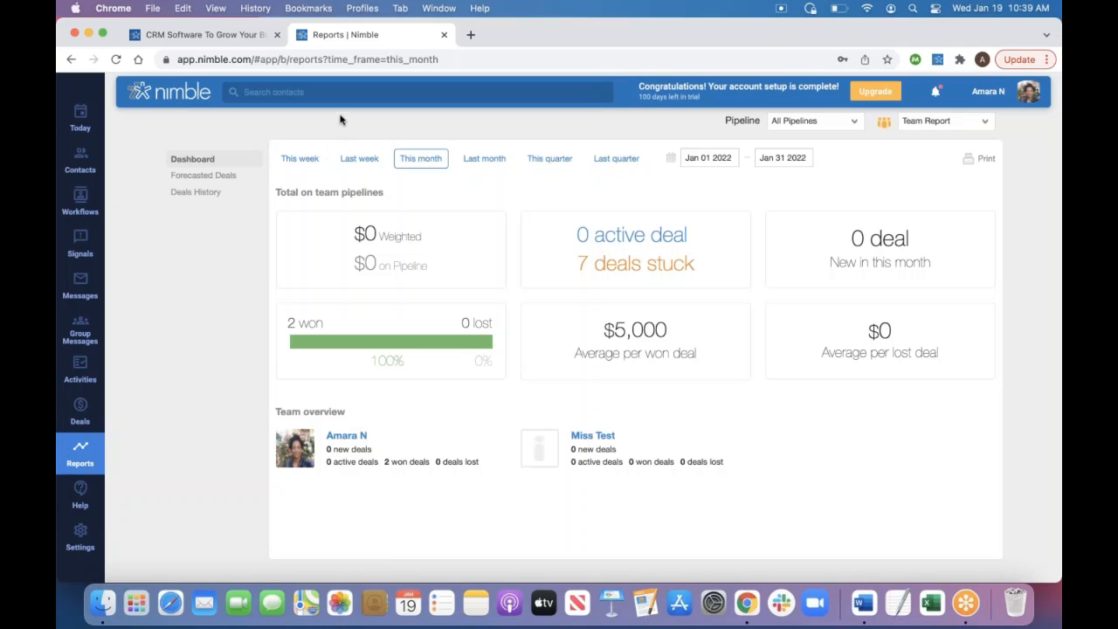
Set the start date of the reports dashboard's date range to Jan 01 2021.
click(694, 159)
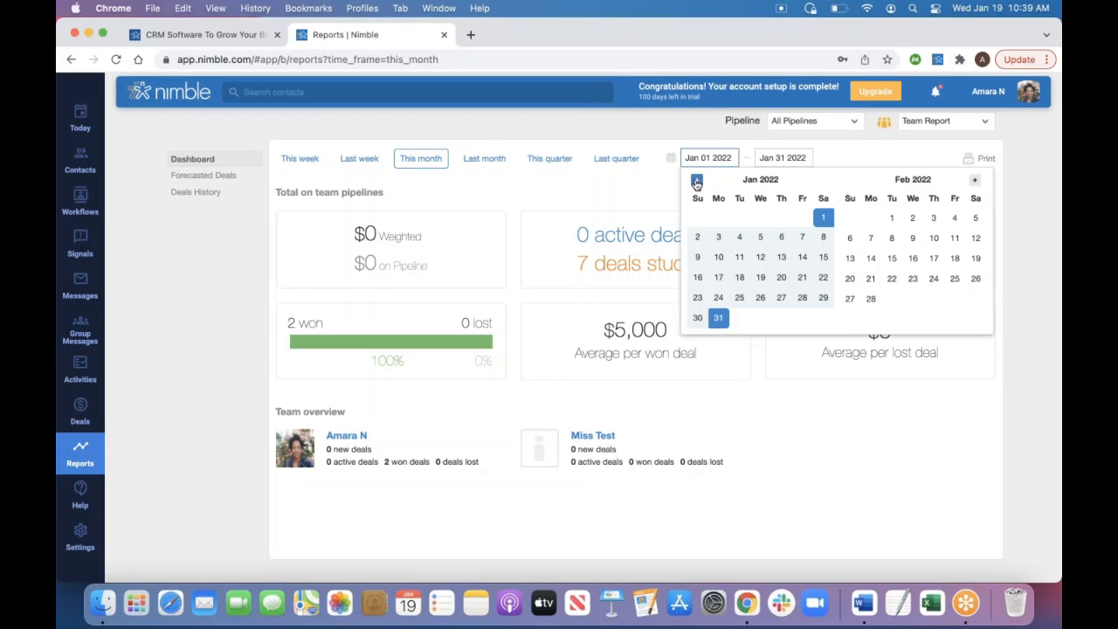
click(696, 182)
click(696, 181)
click(697, 182)
click(696, 182)
click(696, 181)
click(696, 182)
click(697, 182)
click(696, 181)
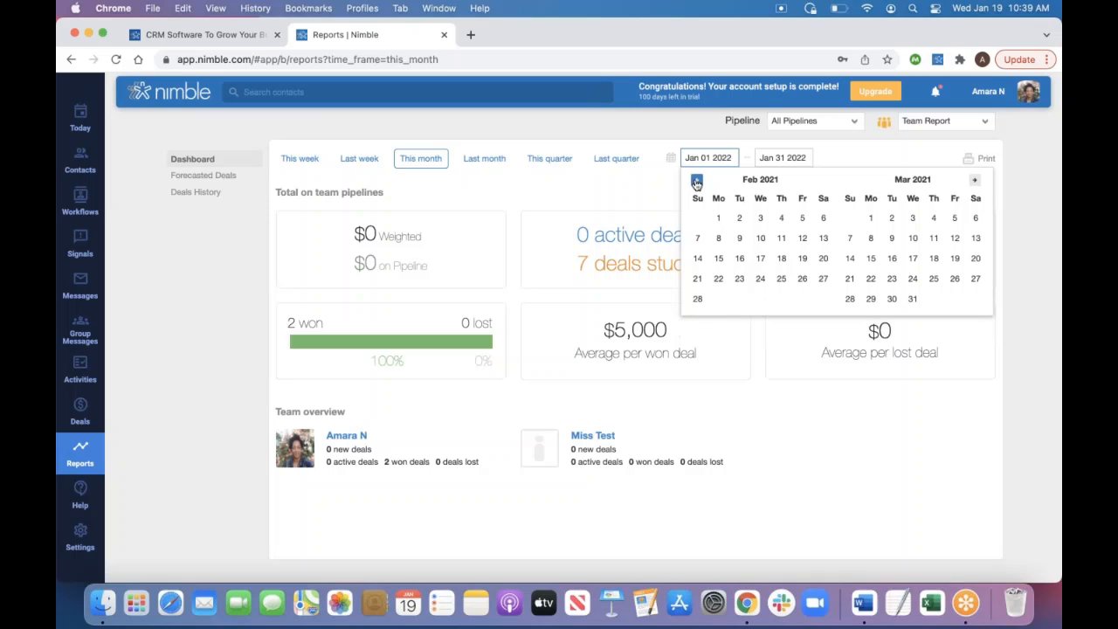
click(696, 181)
click(800, 219)
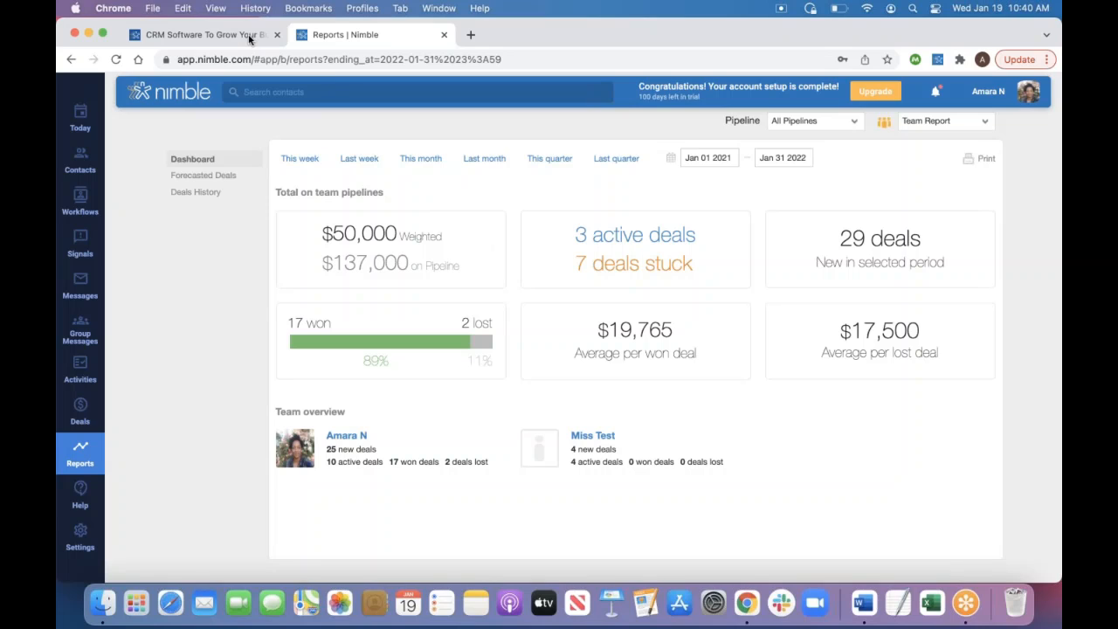
Open the Forecasted Deals report and examine its chart by revenue and by deals.
click(203, 176)
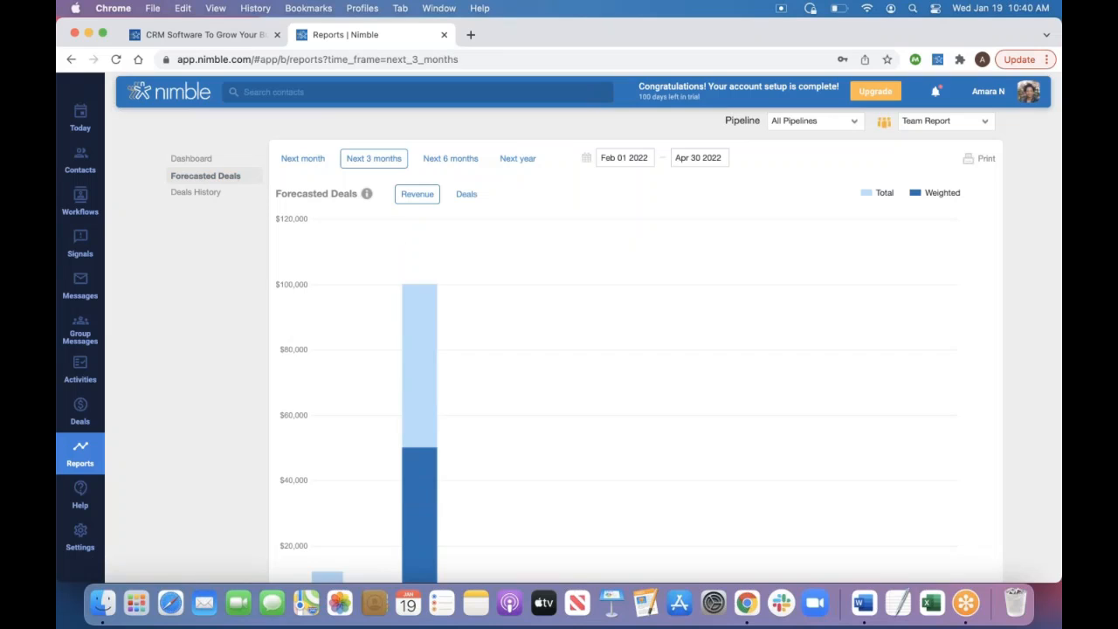
scroll(202, 176, down, 1)
scroll(320, 511, down, 1)
mouse_move(409, 482)
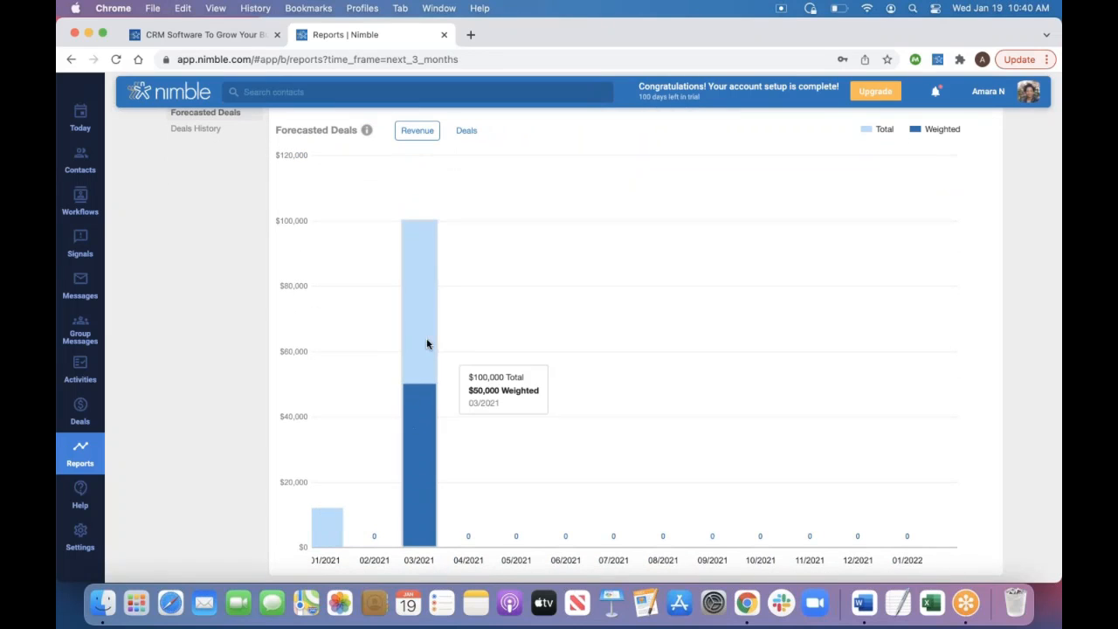
scroll(463, 209, up, 1)
click(469, 162)
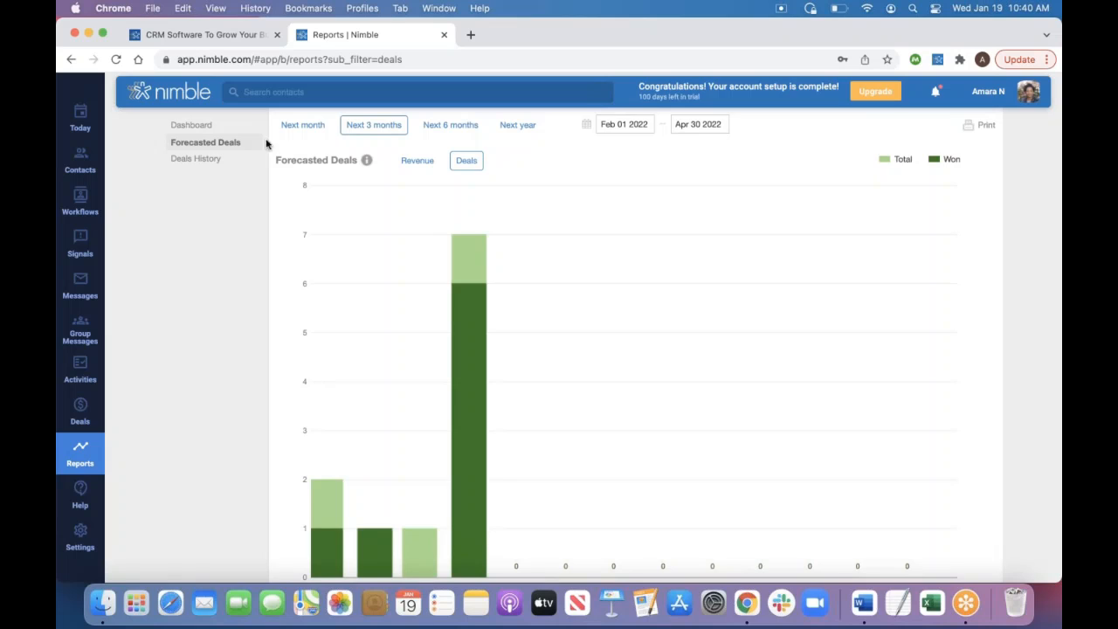
Show the Deals History report for last year.
click(220, 159)
click(490, 127)
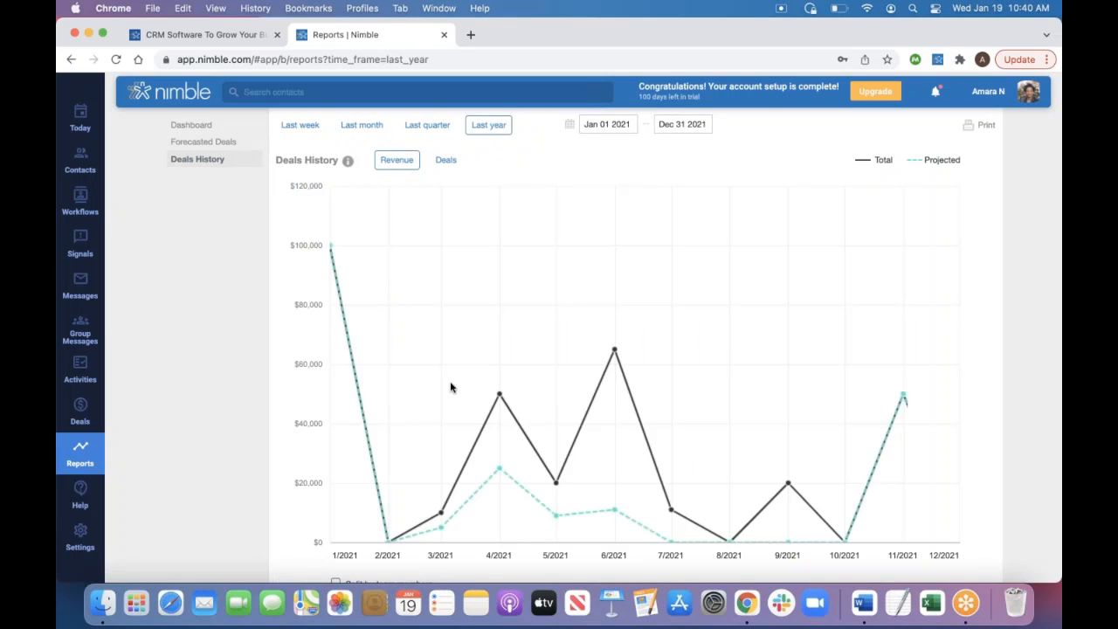
Split the Deals History chart by team members and show it by number of deals instead of revenue.
scroll(305, 458, down, 1)
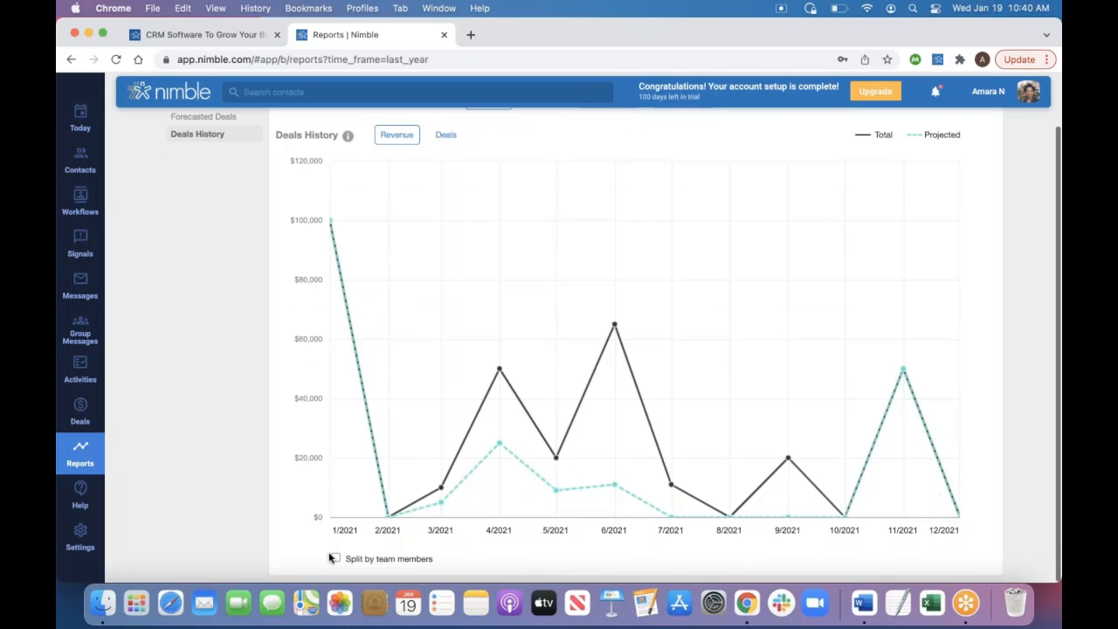
click(336, 558)
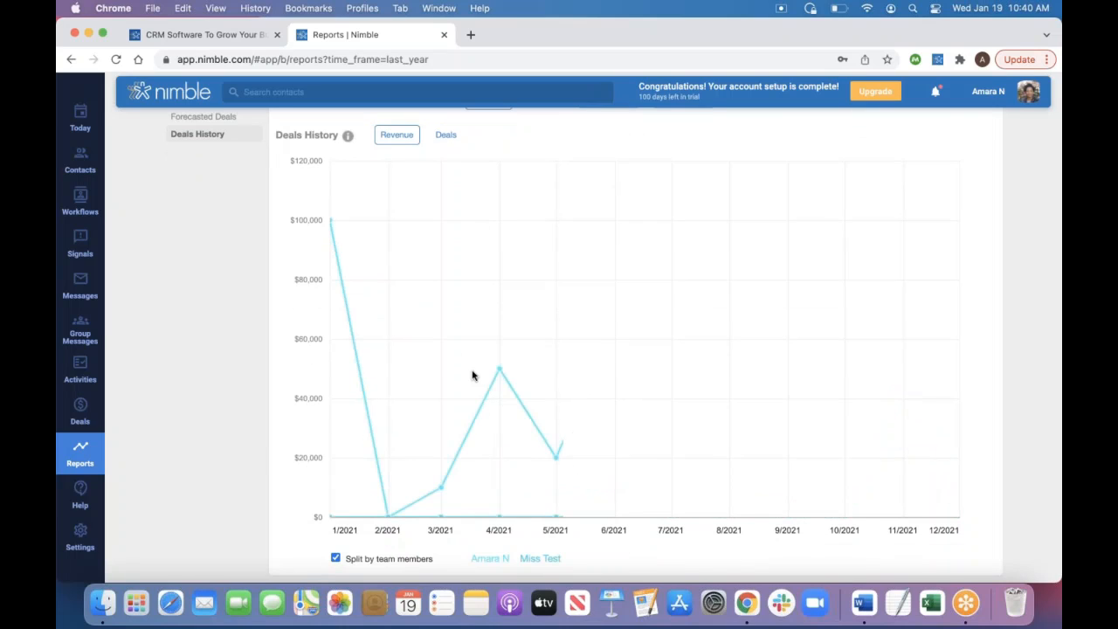
scroll(348, 277, up, 2)
click(445, 193)
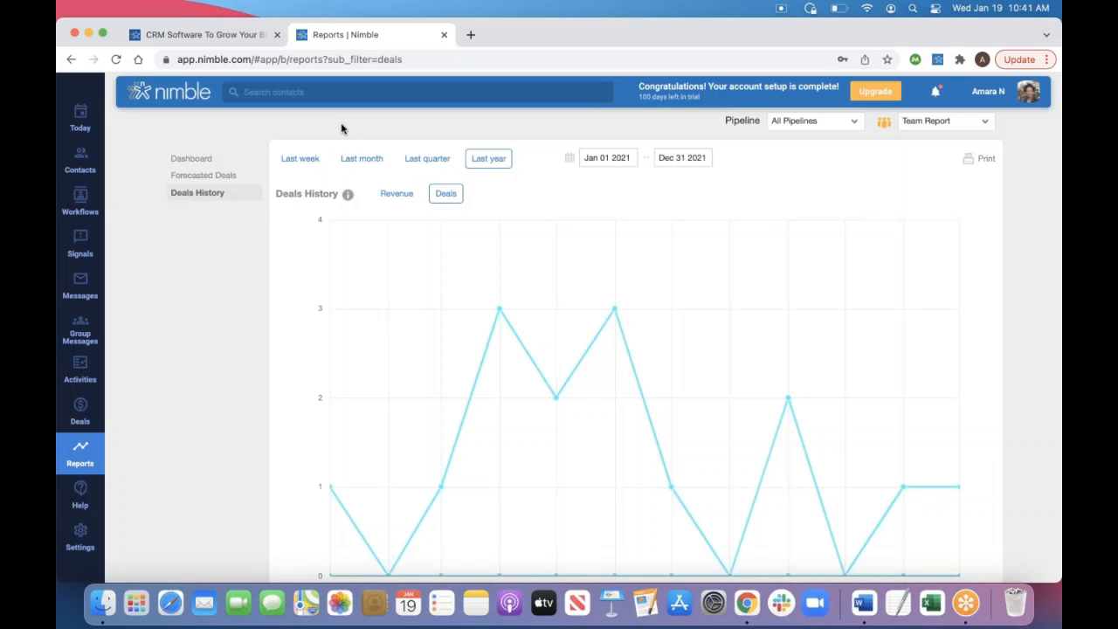
Open the illustrator's LinkedIn profile in a new browser tab by searching for the first name.
key(super+t)
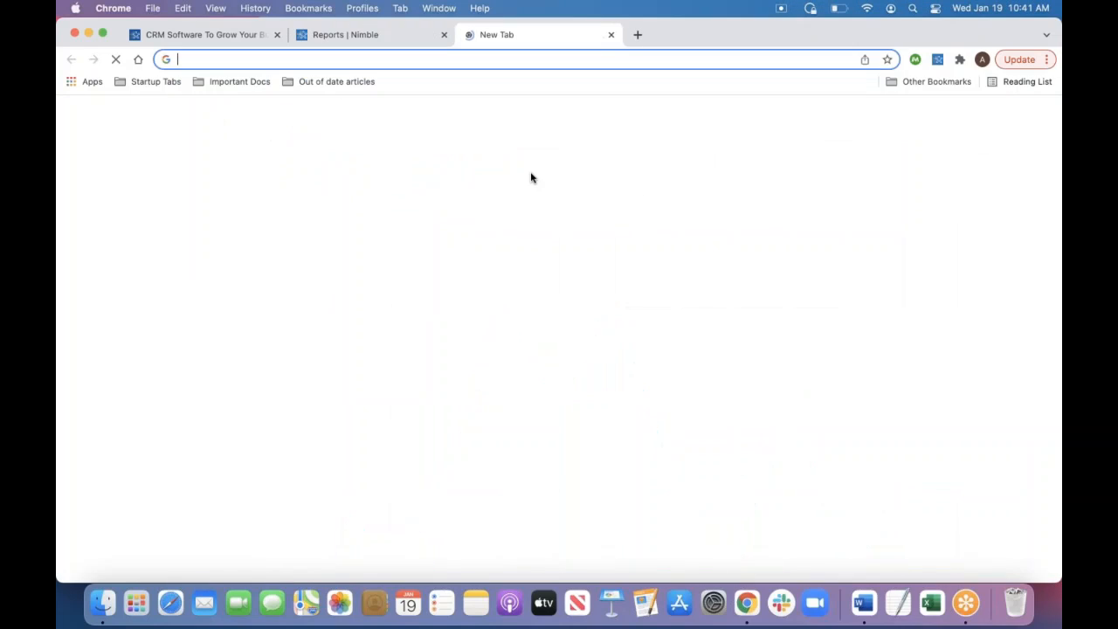
text(gemm)
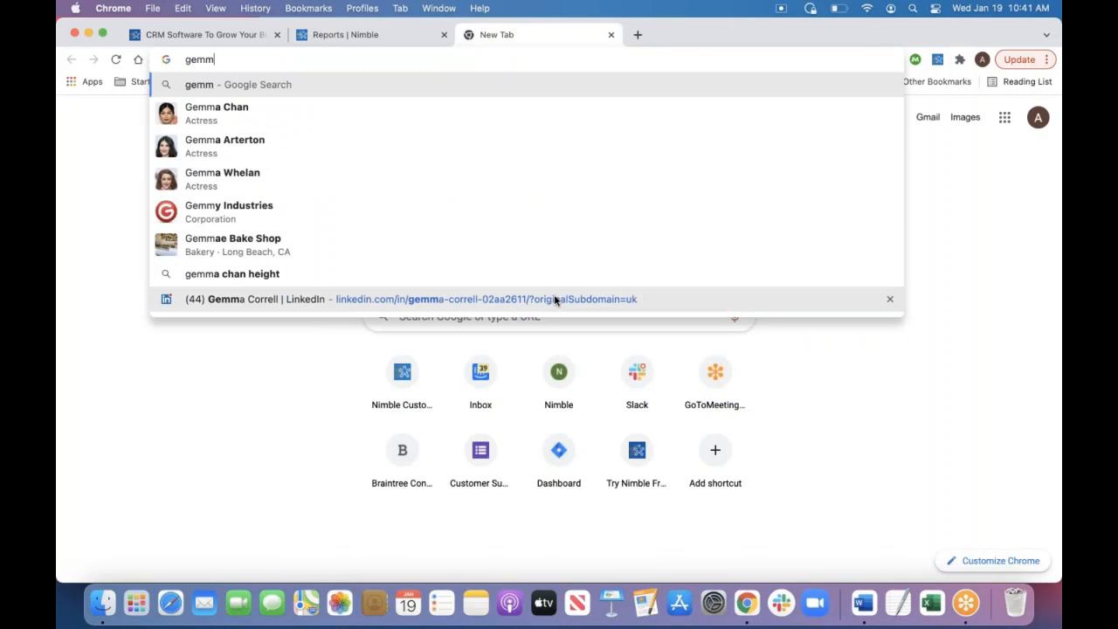
click(554, 300)
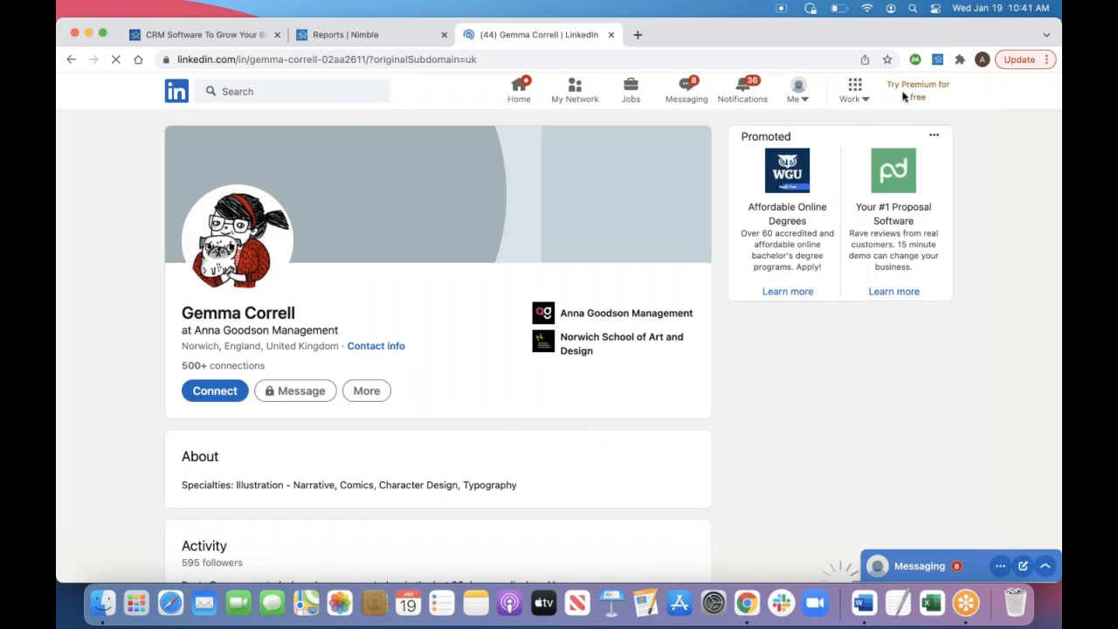
Look up the name on the LinkedIn profile with the Nimble browser extension and open the matching contact record.
click(938, 60)
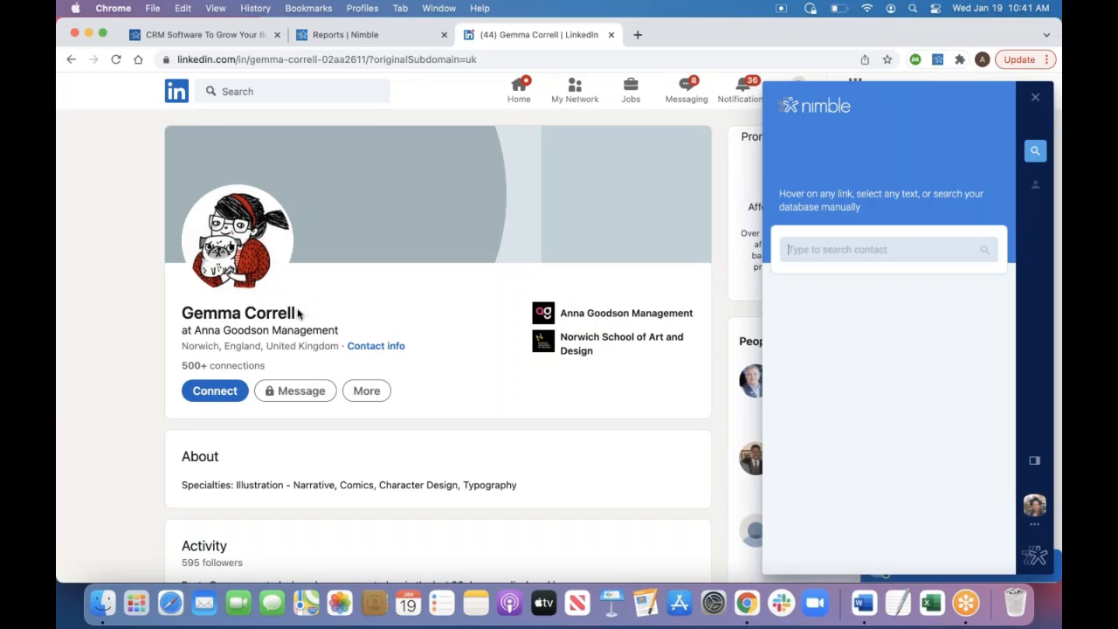
drag(300, 314, 181, 311)
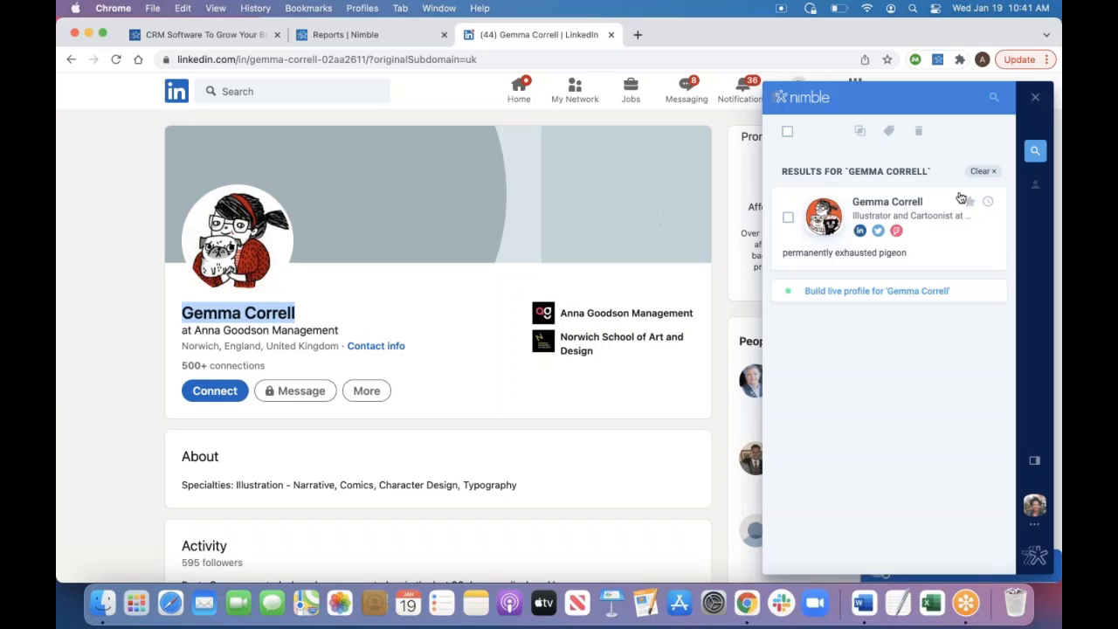
click(944, 245)
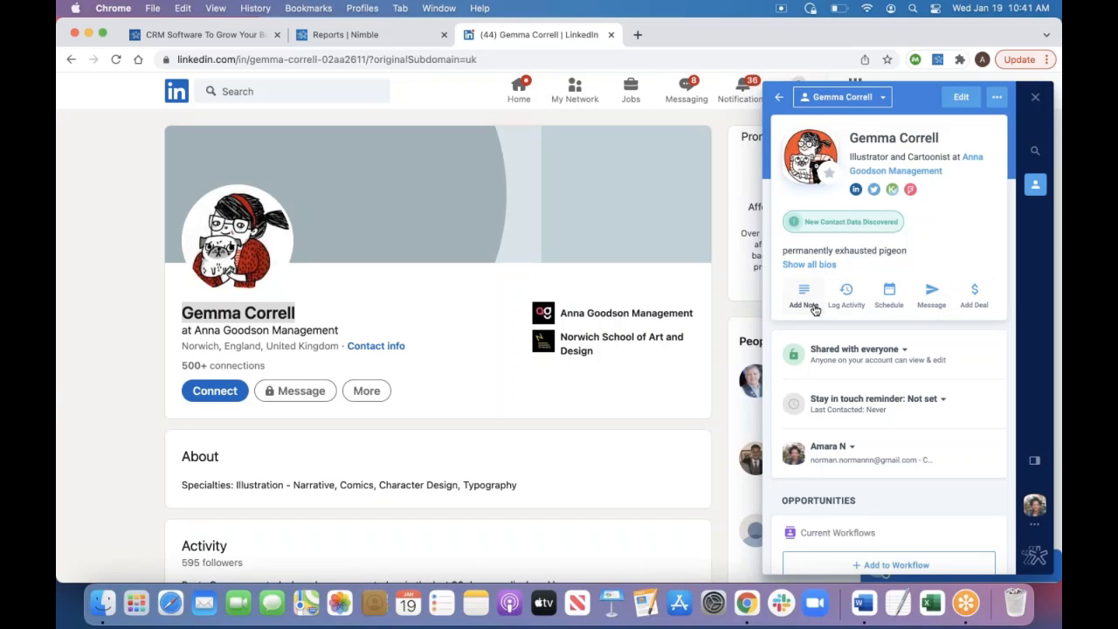
Examine the contact record in the Nimble extension, including sharing options, activity stream, employment, smart summary, contact info, tags and lead fields.
click(904, 349)
click(905, 350)
scroll(893, 268, down, 10)
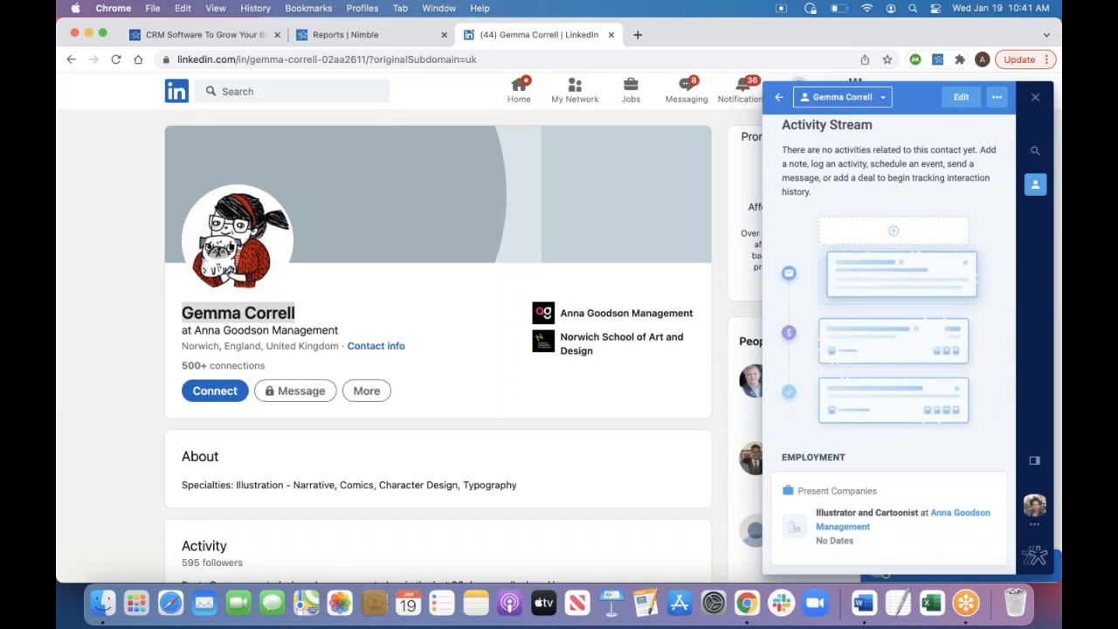
scroll(893, 268, down, 1)
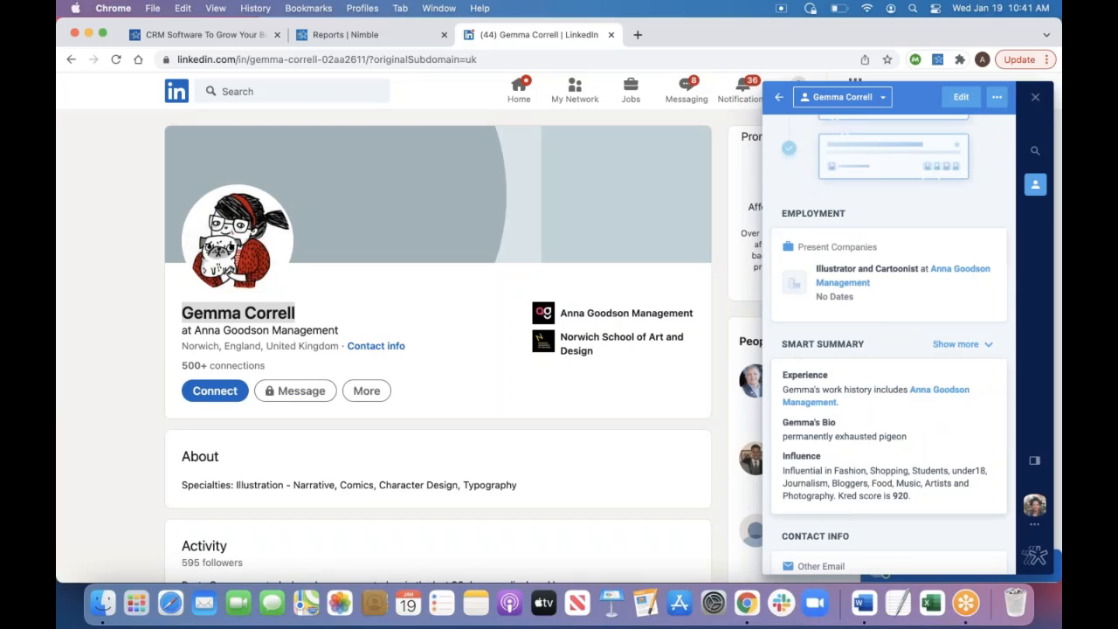
scroll(878, 489, down, 8)
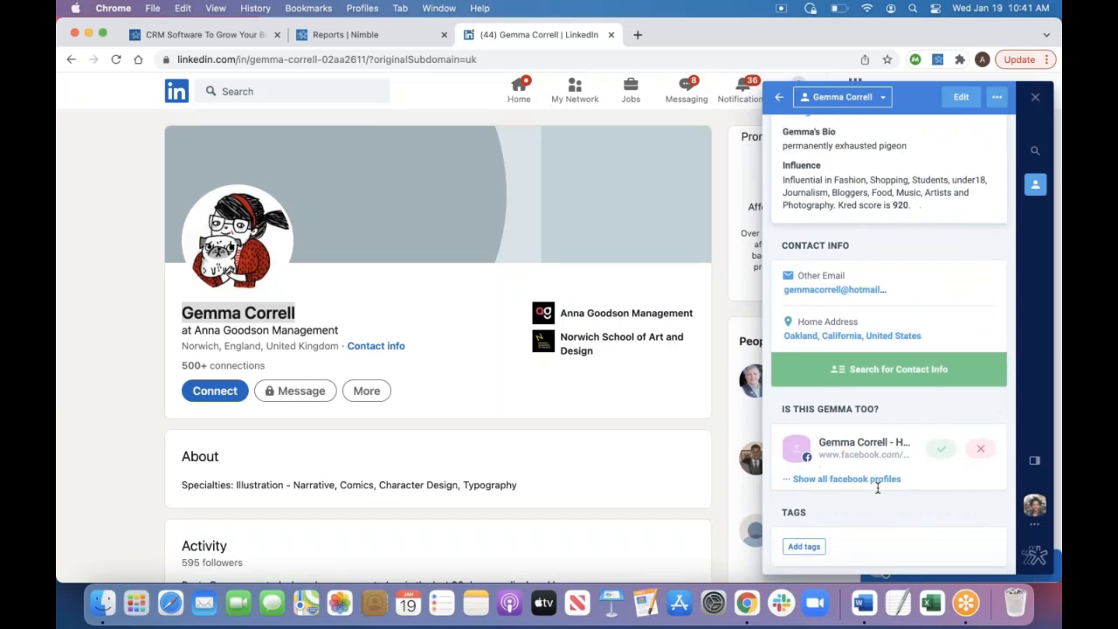
scroll(878, 489, down, 10)
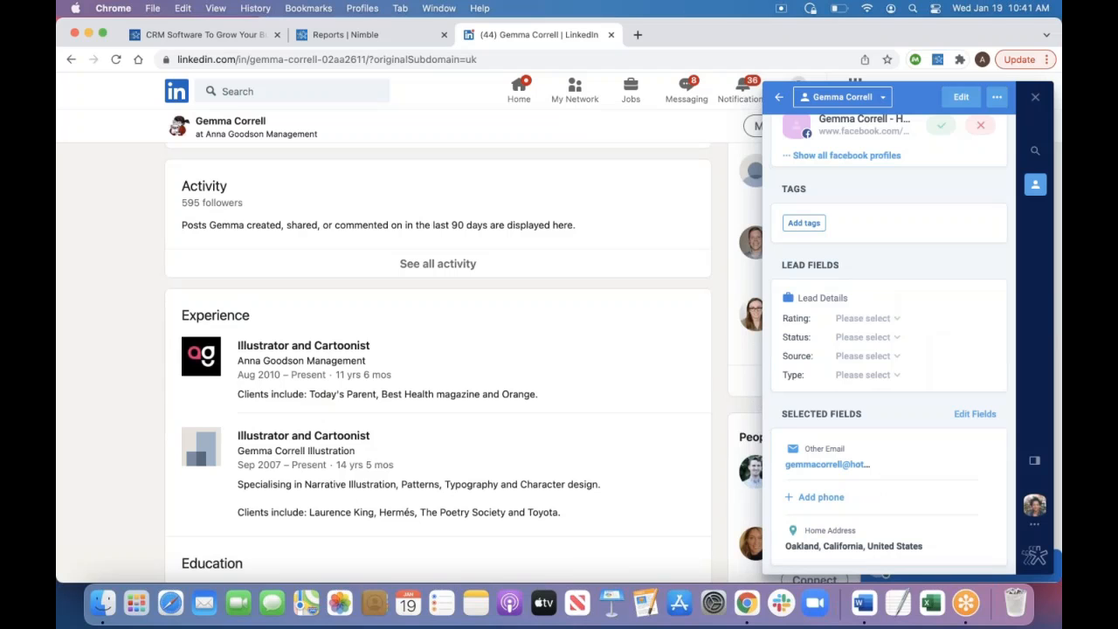
scroll(719, 304, up, 10)
scroll(889, 344, up, 15)
scroll(890, 344, down, 6)
scroll(890, 344, down, 3)
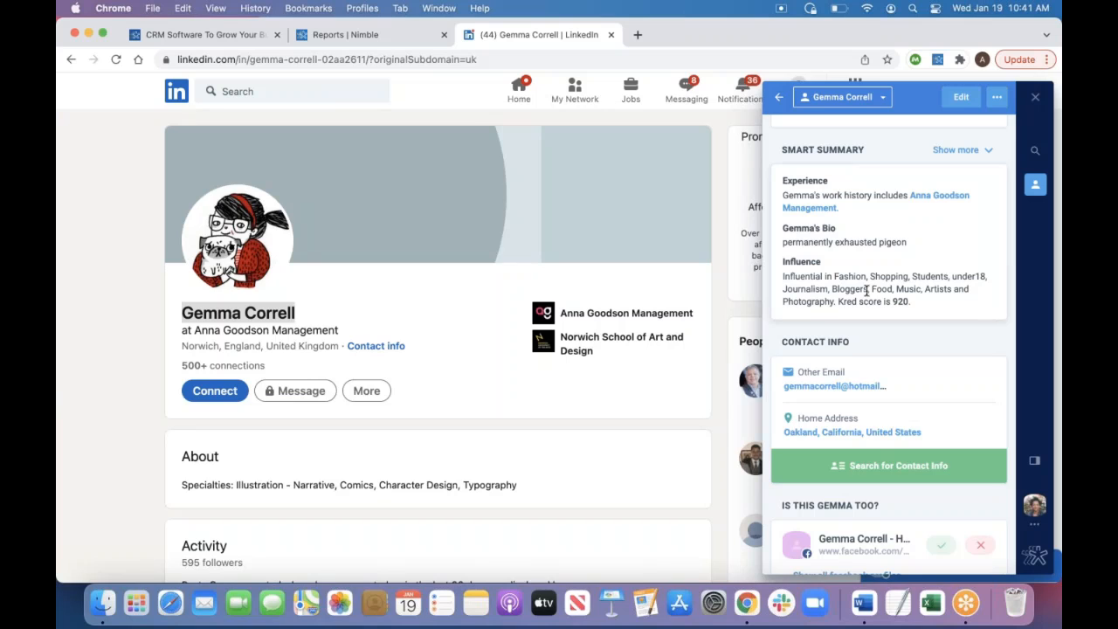
scroll(867, 291, up, 10)
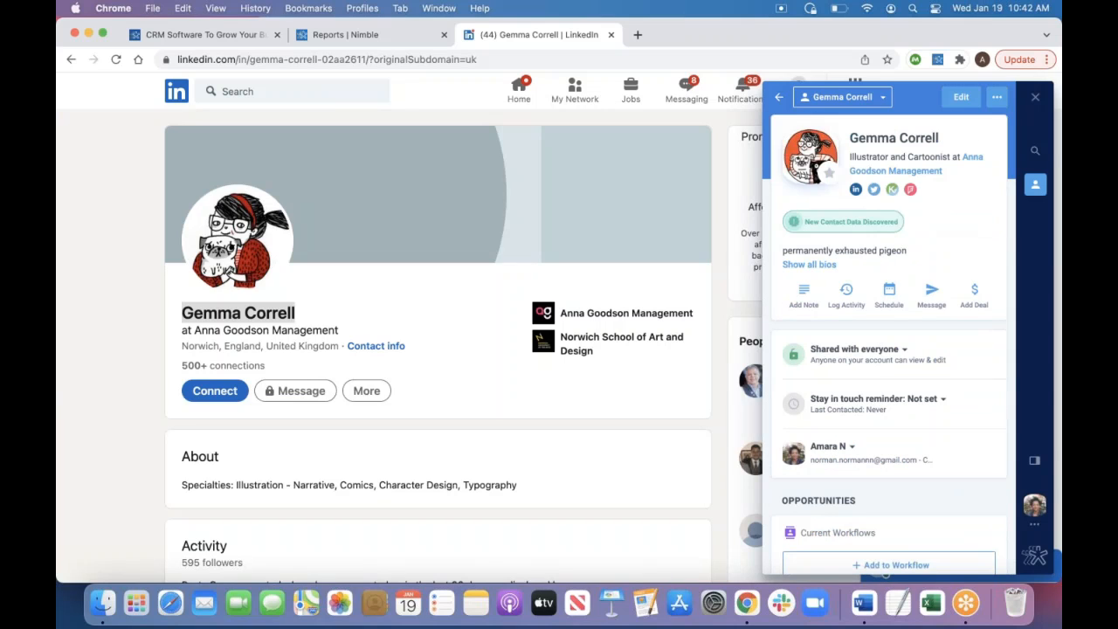
Move the Nimble extension to the opposite side of the page and open the live profile of the first person under People also viewed.
click(1034, 461)
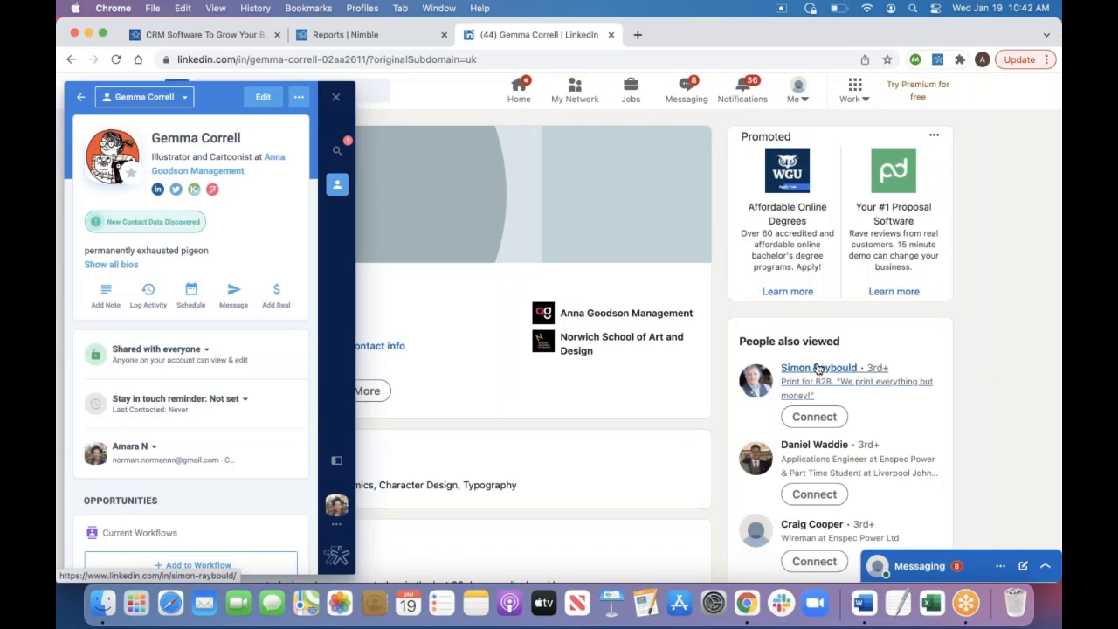
click(810, 371)
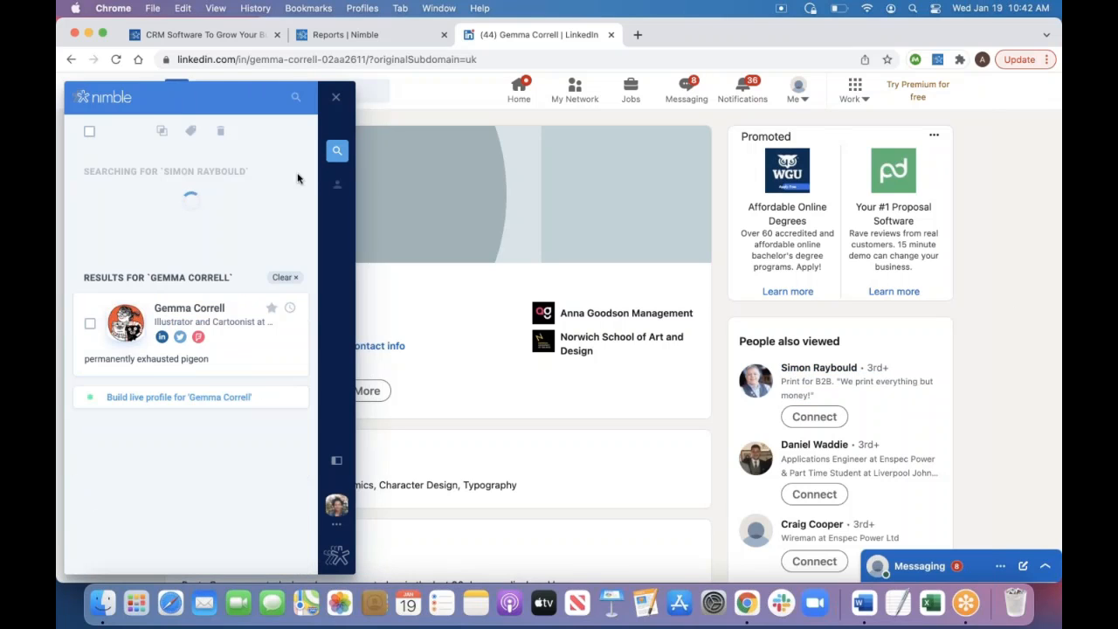
click(204, 220)
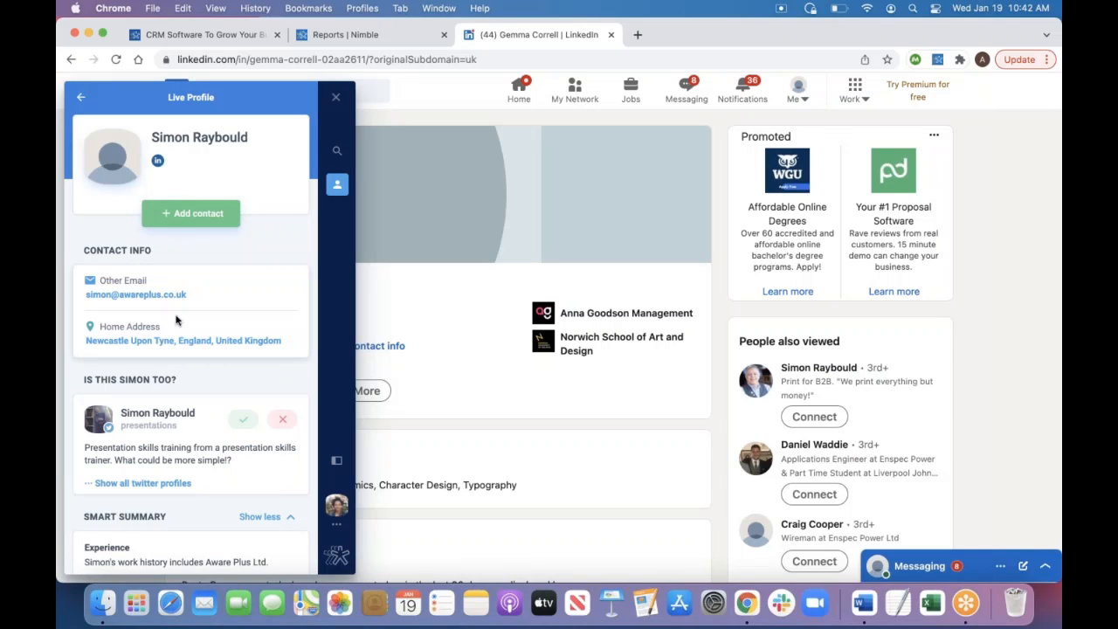
Review the person's live profile, add them as a Nimble contact, and look over the new contact record.
scroll(146, 379, down, 3)
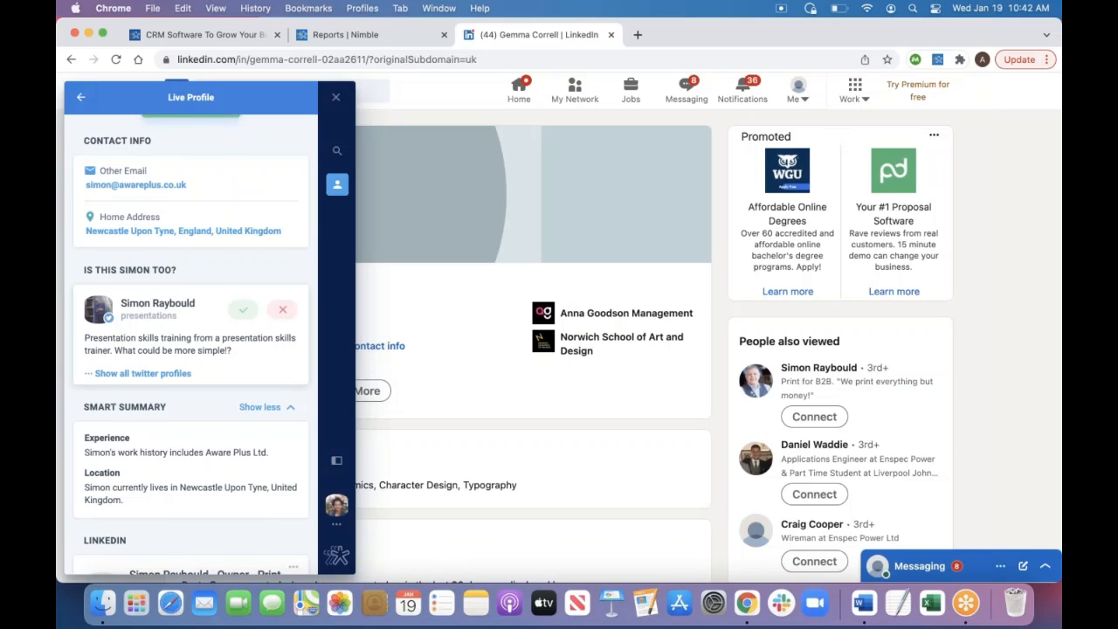
scroll(191, 344, down, 2)
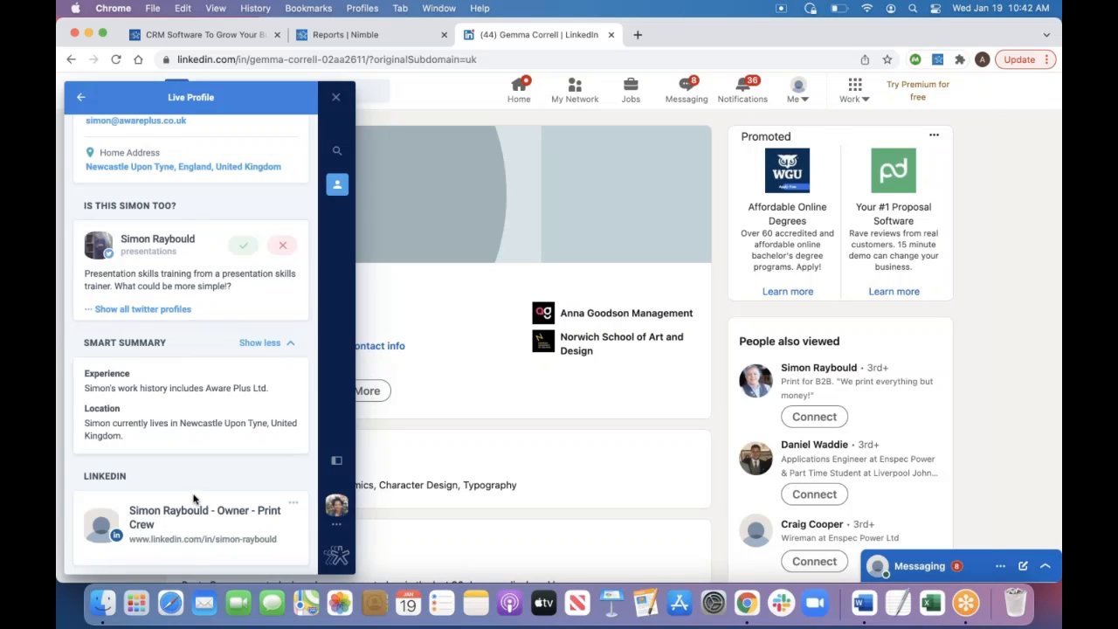
scroll(181, 354, up, 5)
click(186, 215)
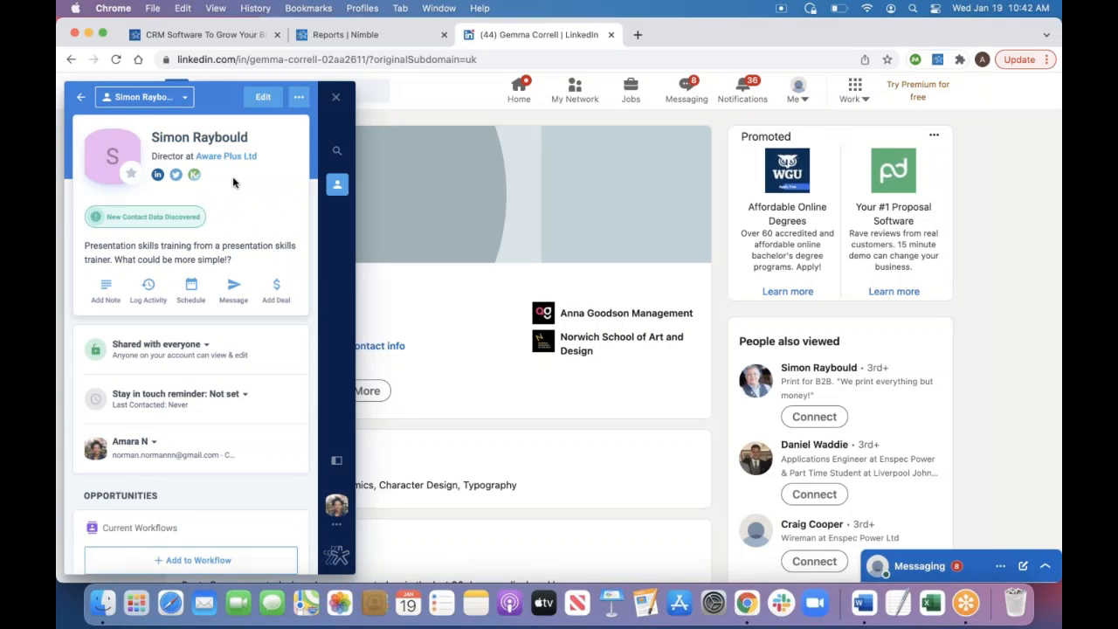
scroll(209, 370, down, 5)
scroll(210, 370, down, 5)
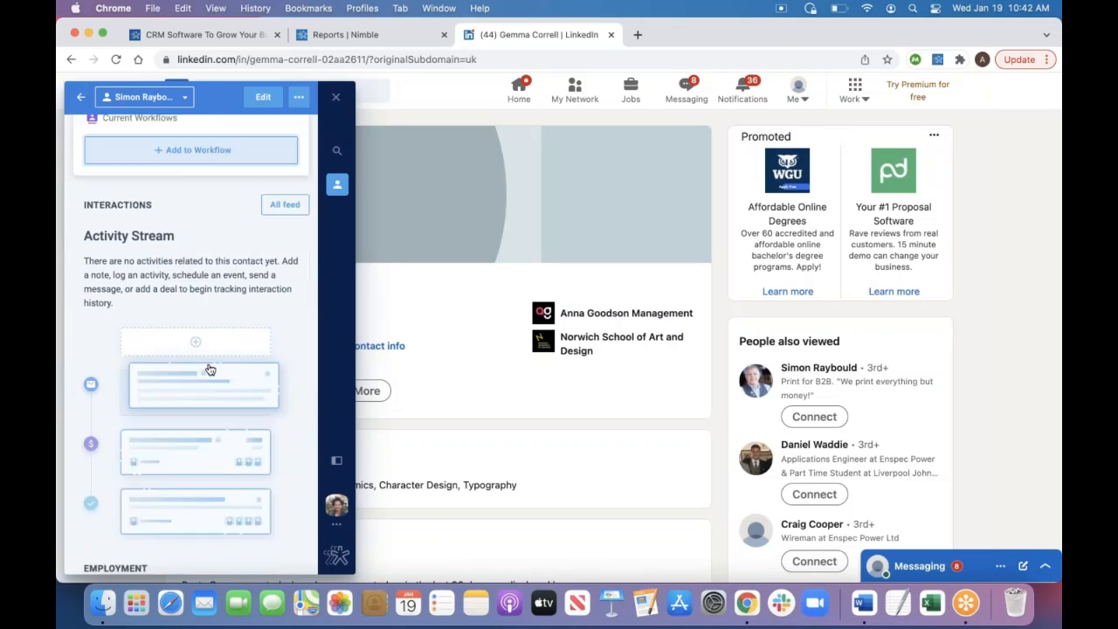
scroll(210, 370, up, 10)
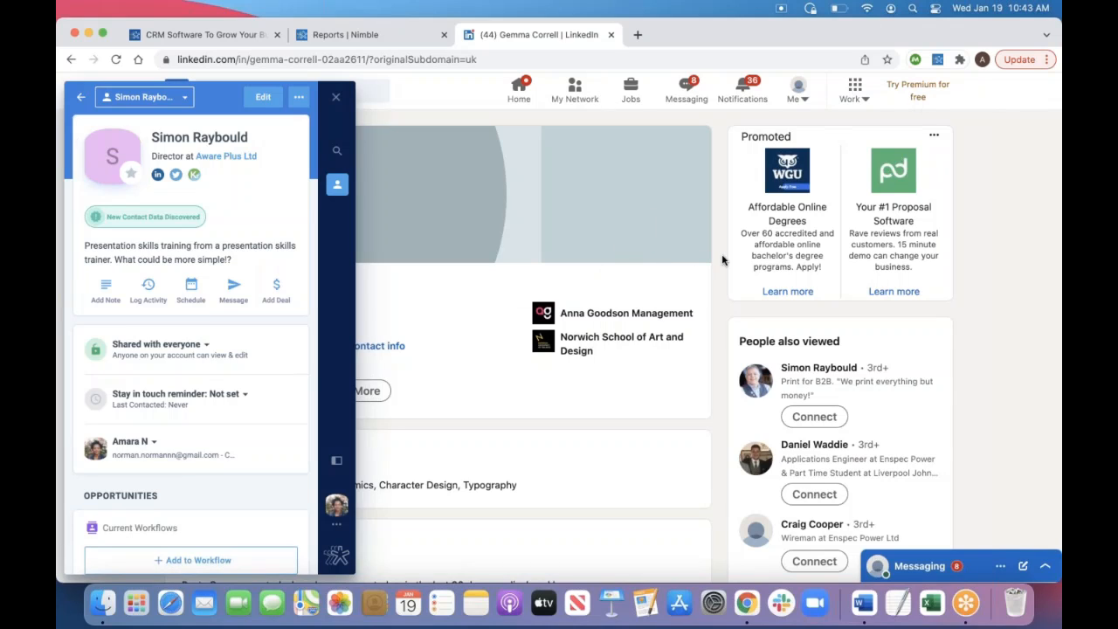
Open the Nimble Mobile App For Android and Nimble Mobile App For iPhone support articles in separate new tabs.
key(super+t)
text(mobile)
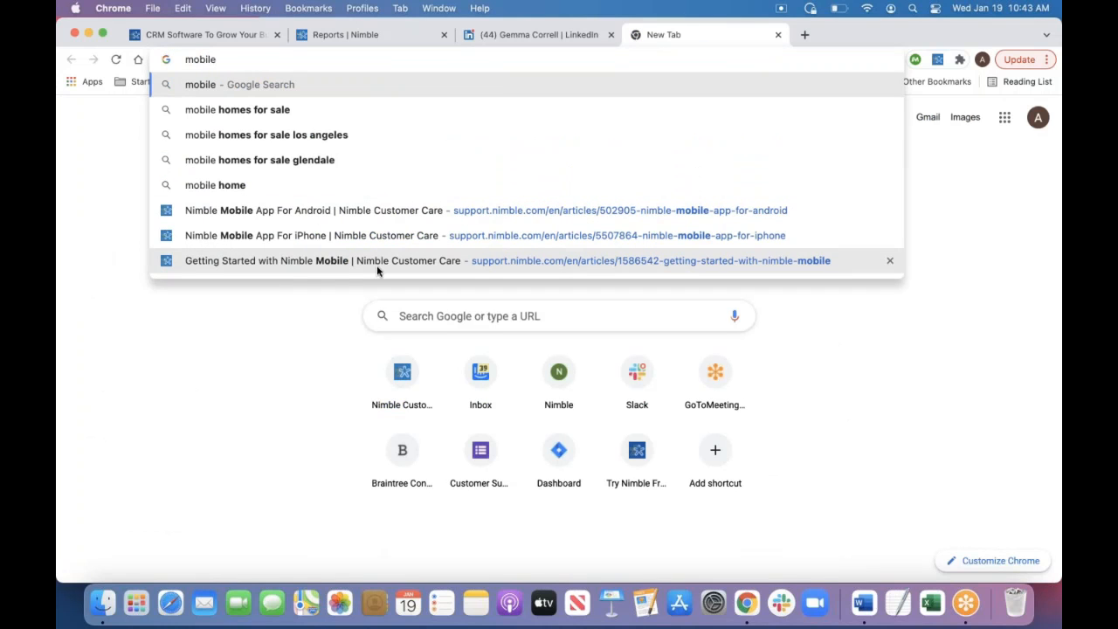
click(341, 213)
key(super+t)
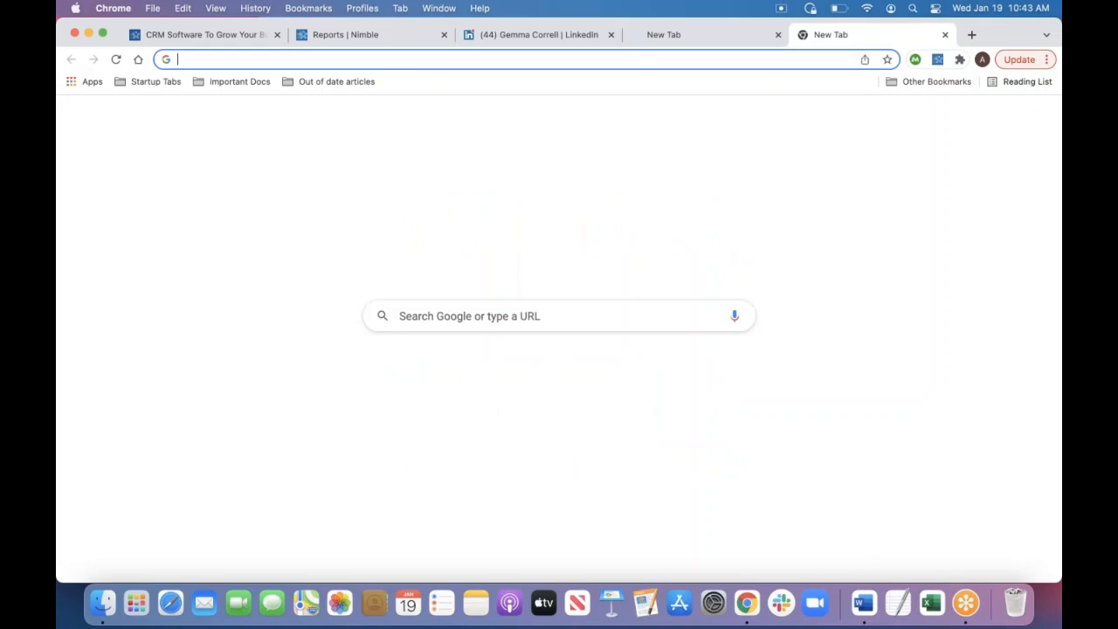
text(mobile)
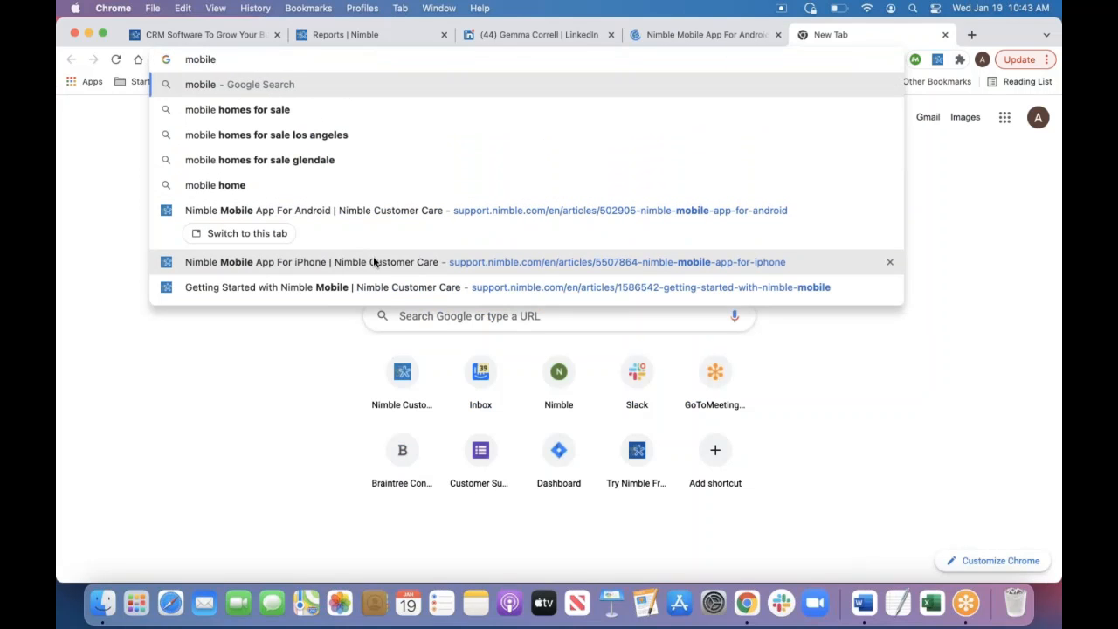
click(375, 261)
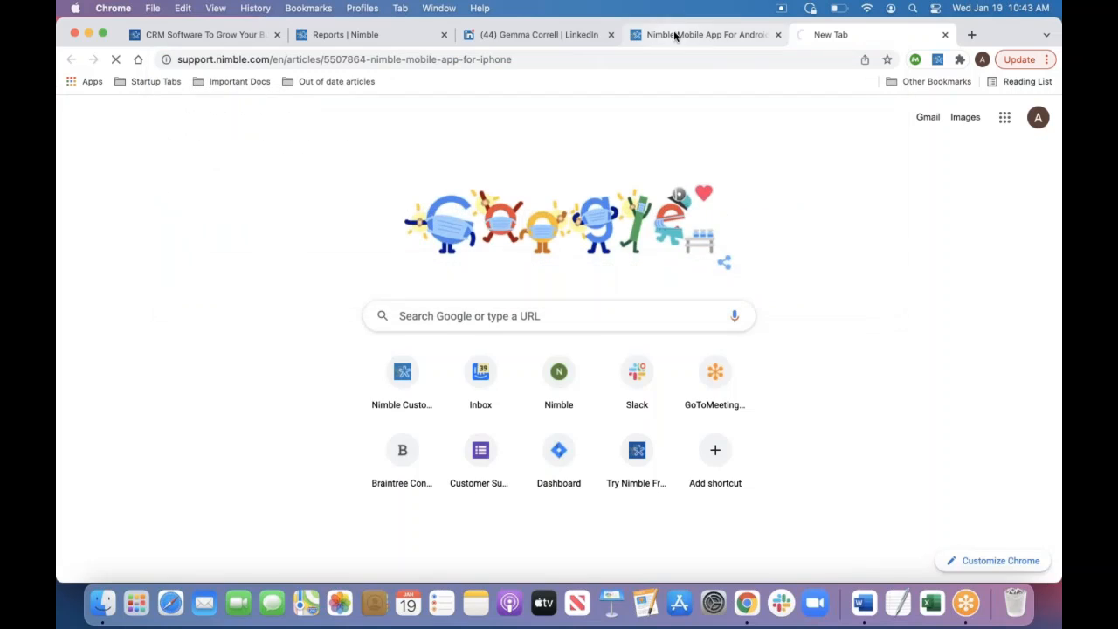
Review the Nimble Mobile App For Android article's installation, app overview and Agenda tab sections.
click(699, 34)
scroll(559, 324, down, 3)
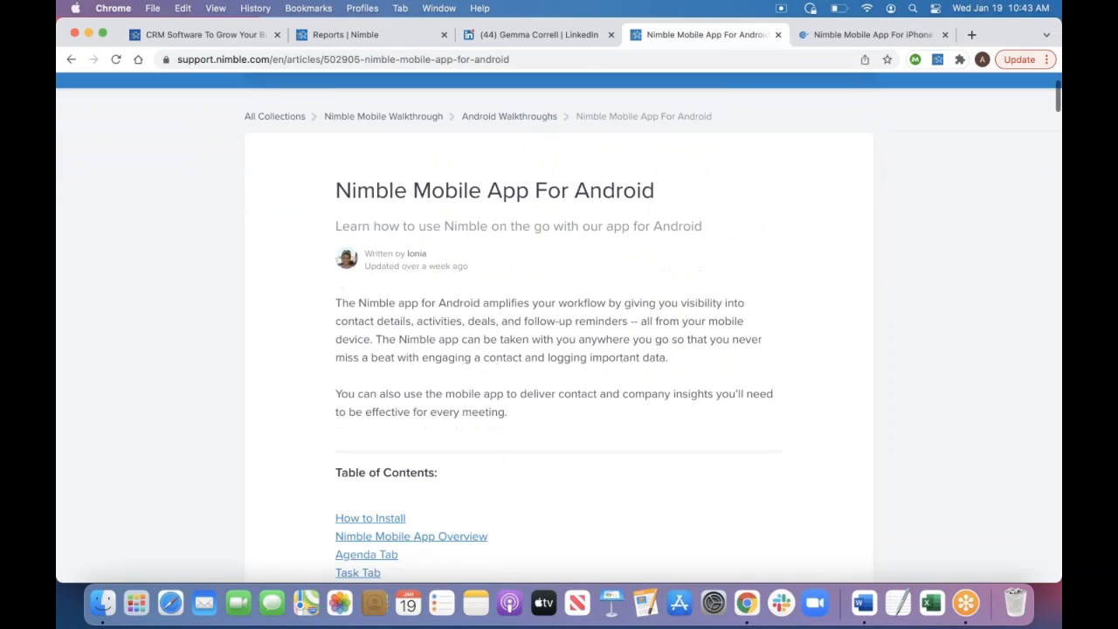
scroll(478, 413, down, 3)
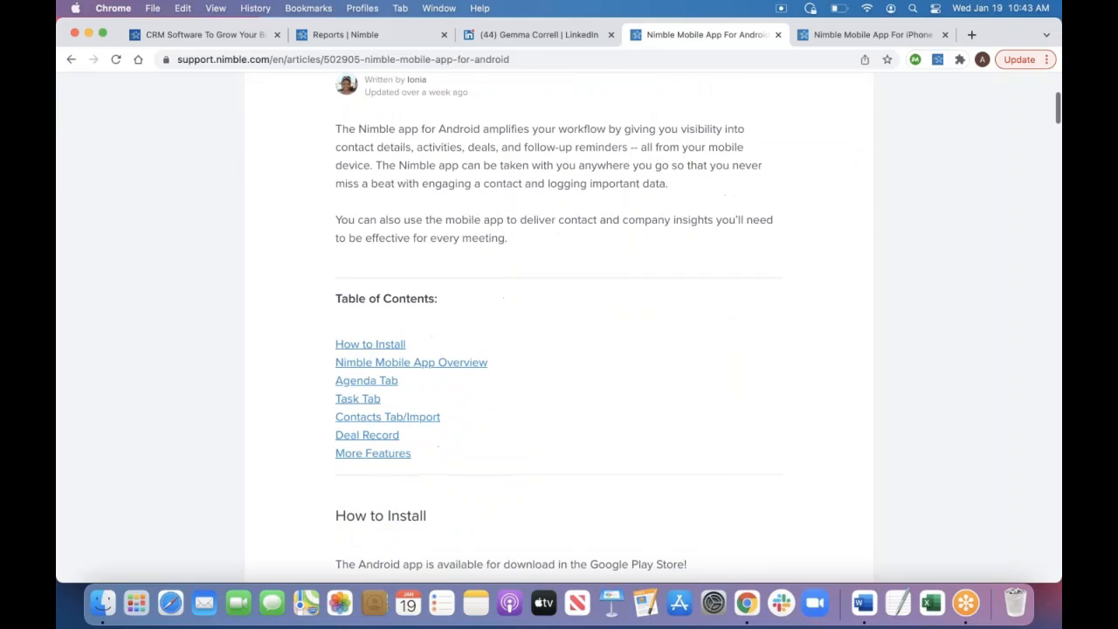
scroll(478, 414, down, 10)
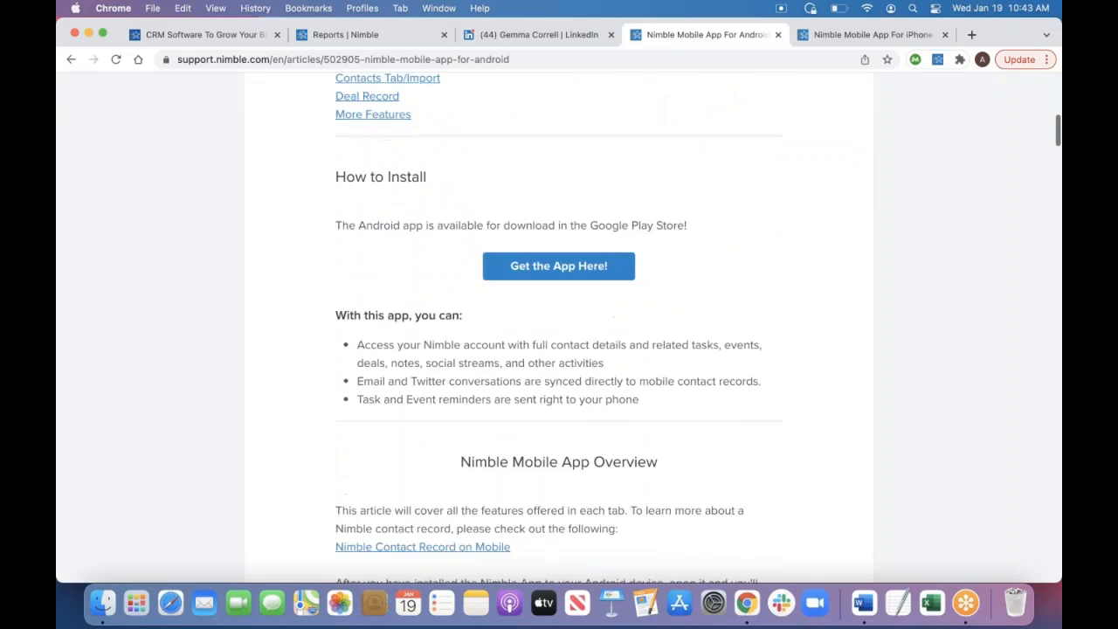
scroll(559, 323, down, 5)
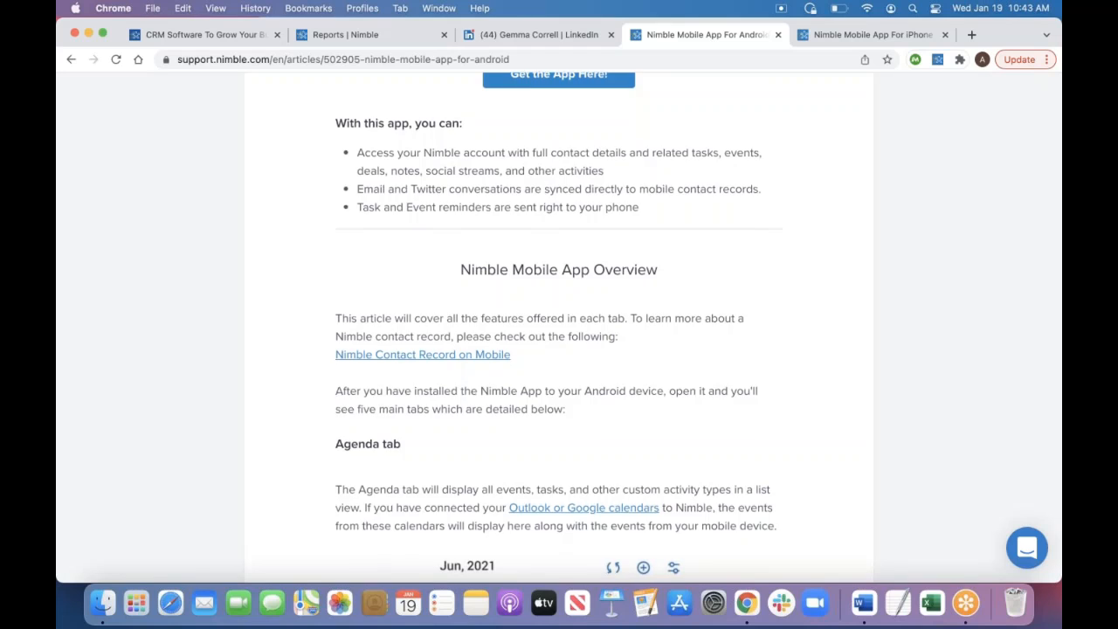
scroll(688, 292, down, 3)
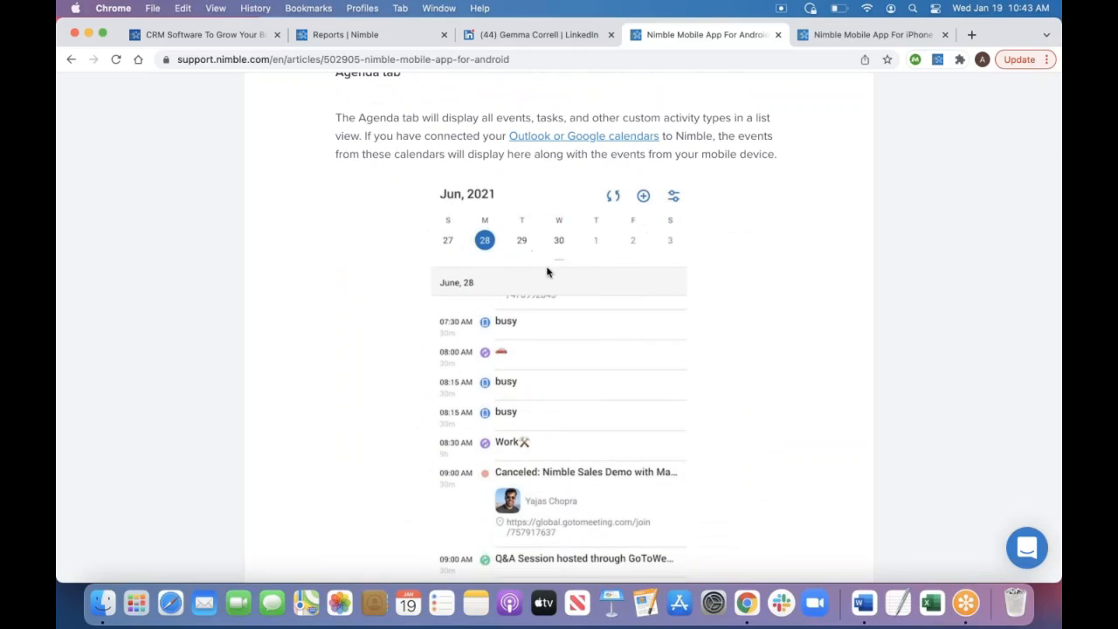
scroll(548, 272, down, 1)
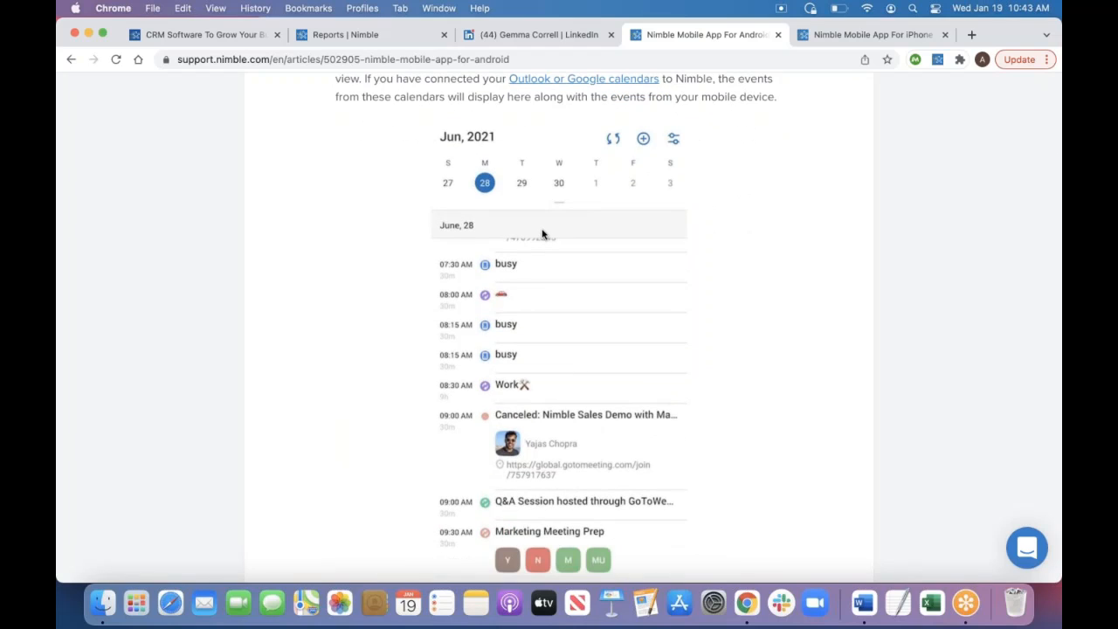
scroll(541, 234, down, 2)
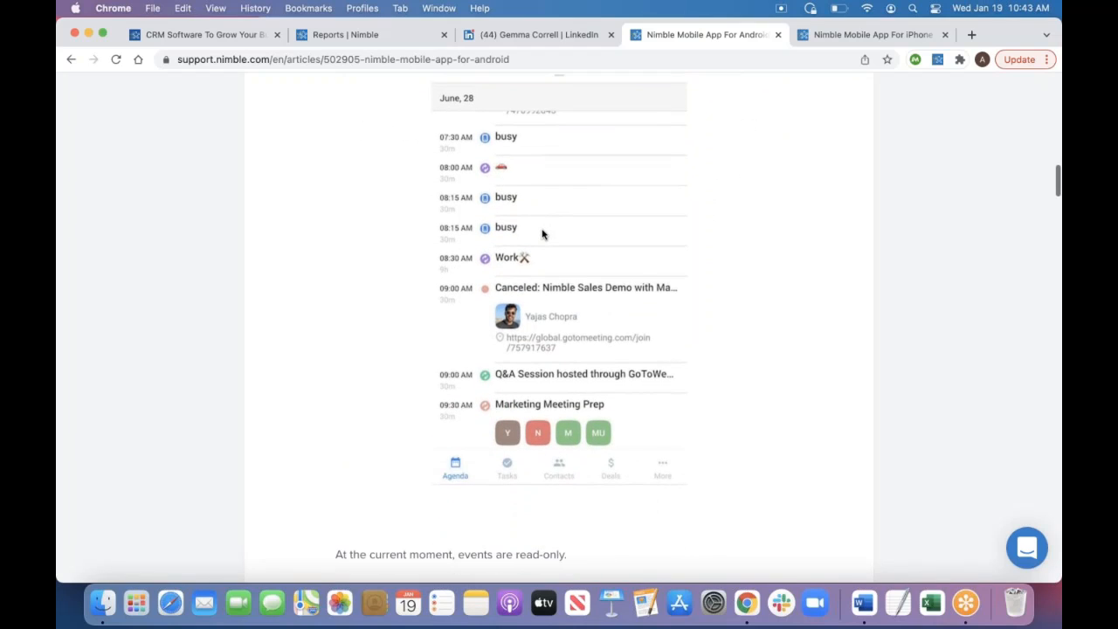
scroll(492, 230, down, 4)
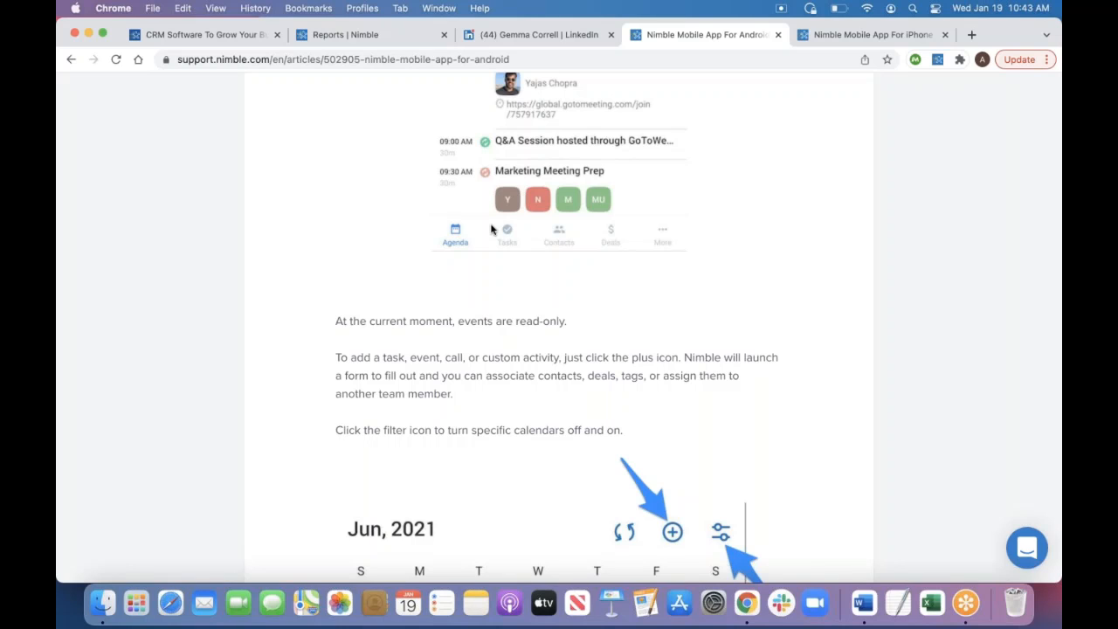
scroll(491, 229, down, 5)
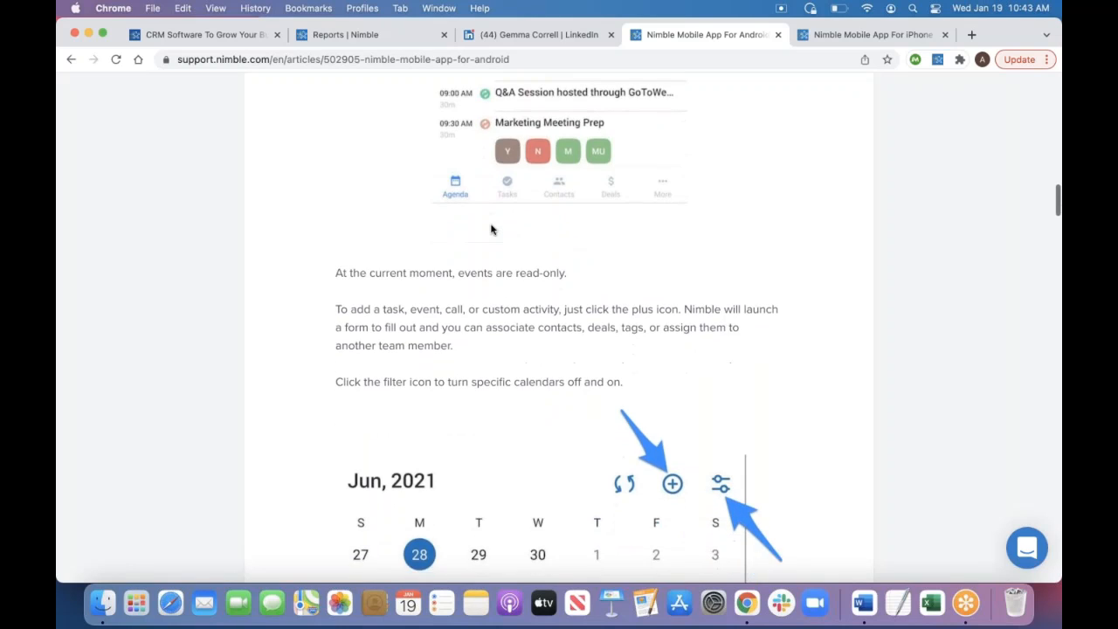
scroll(533, 280, down, 3)
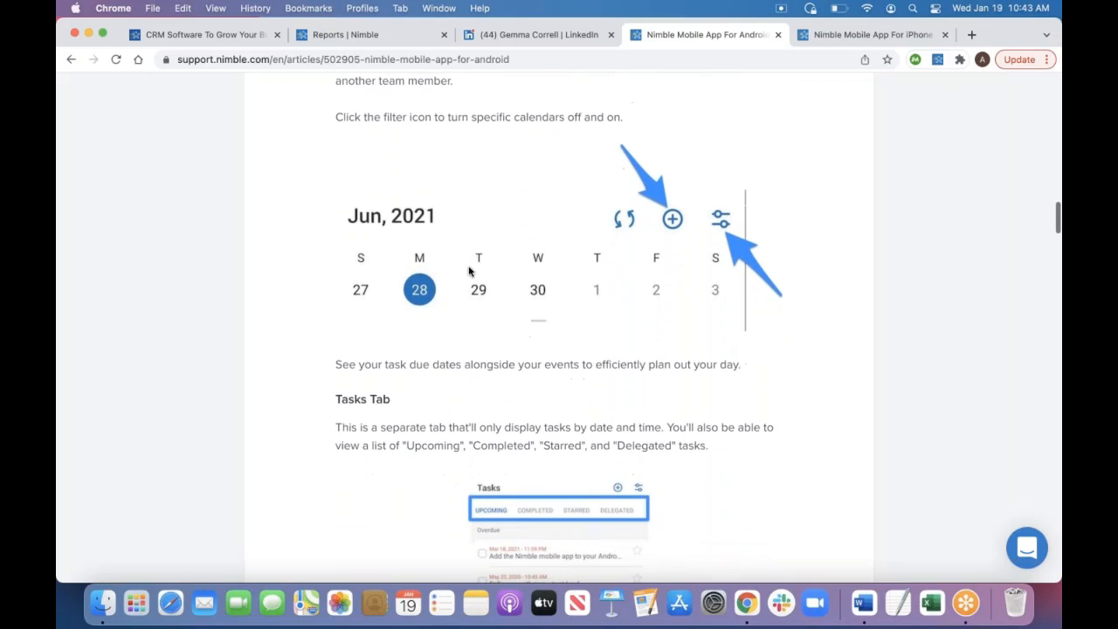
Read the Android article's Tasks, Contacts and Deals tab sections, including the Phonebook sync options.
scroll(519, 231, down, 2)
scroll(559, 327, down, 12)
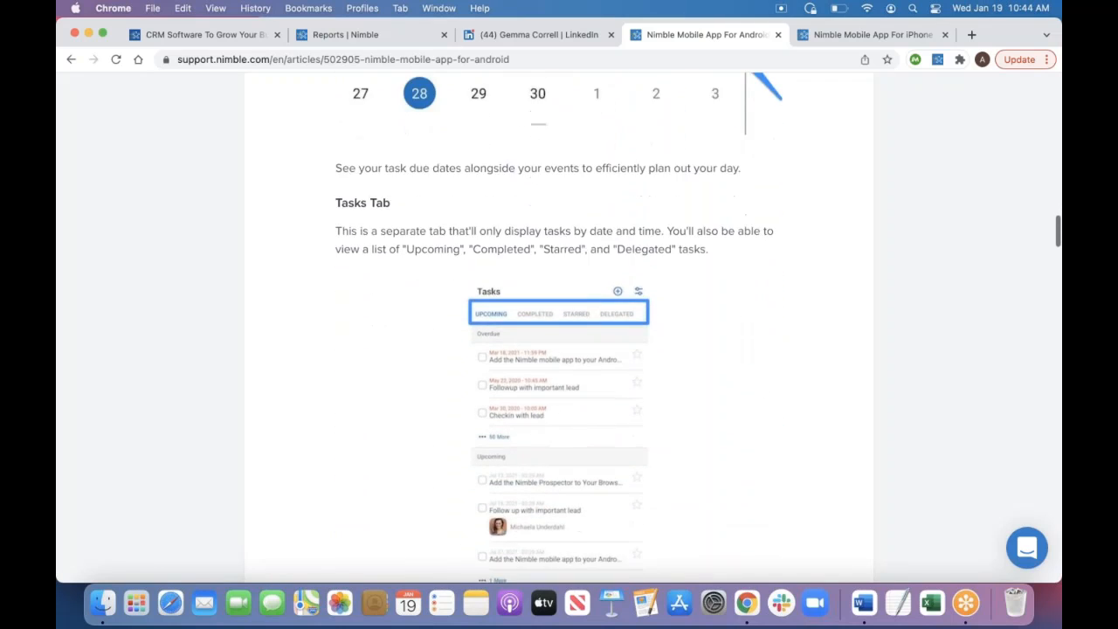
scroll(534, 242, down, 7)
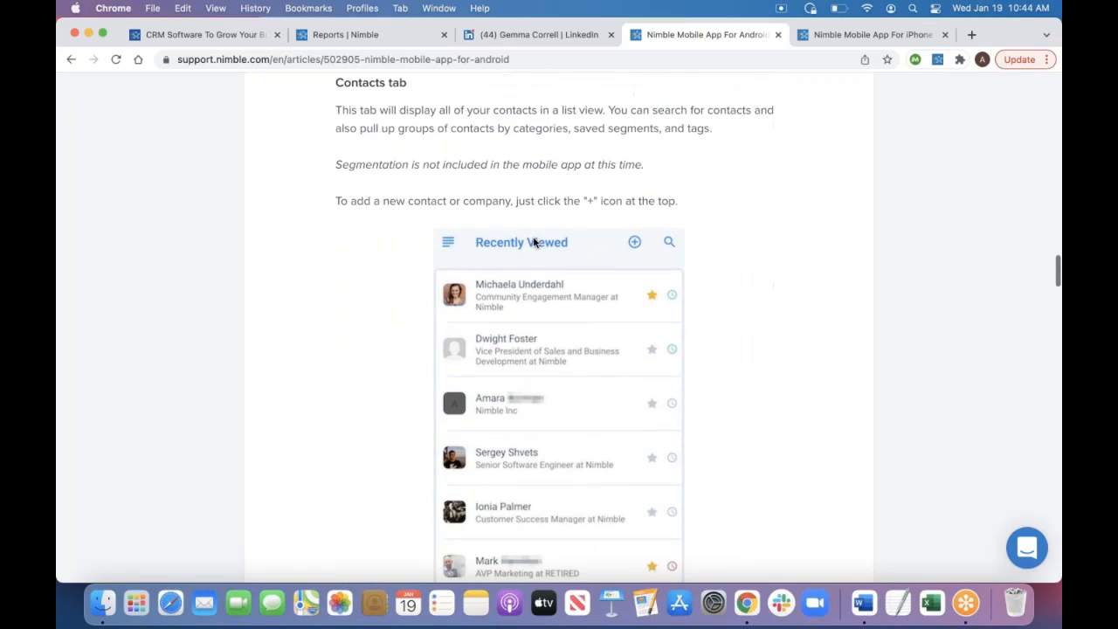
scroll(509, 297, down, 6)
scroll(507, 298, down, 2)
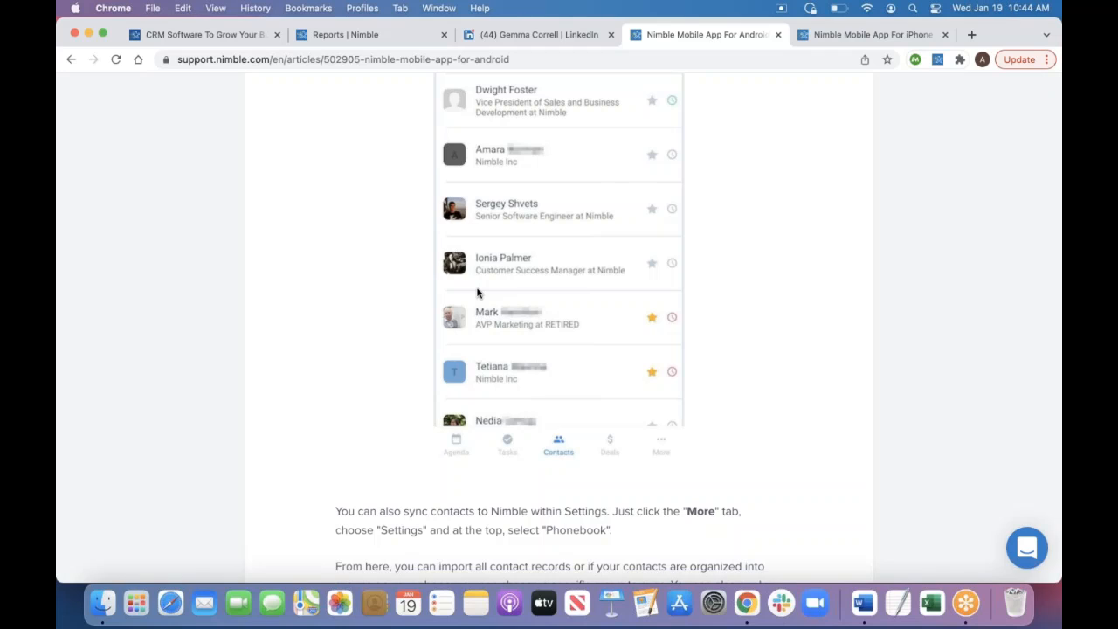
scroll(478, 292, down, 1)
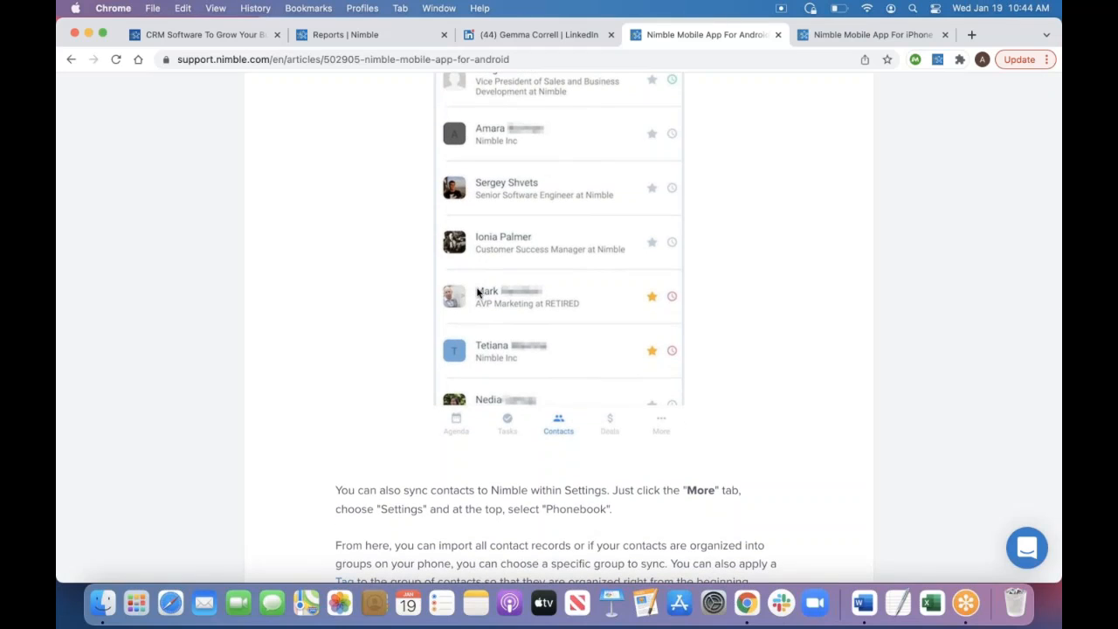
scroll(478, 293, down, 4)
scroll(477, 292, down, 15)
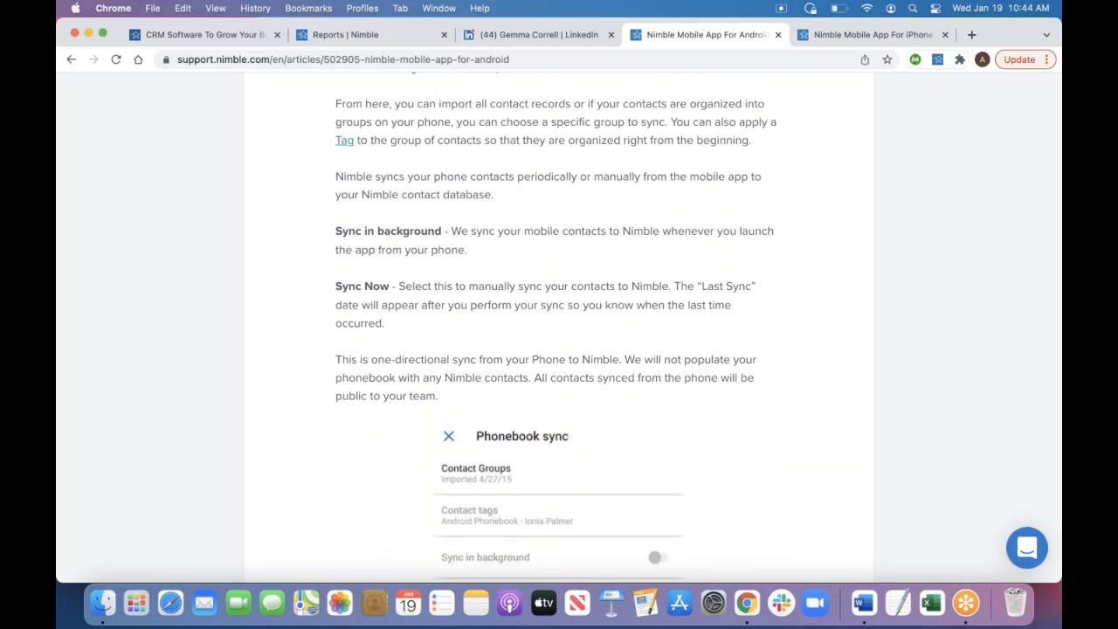
scroll(502, 208, down, 9)
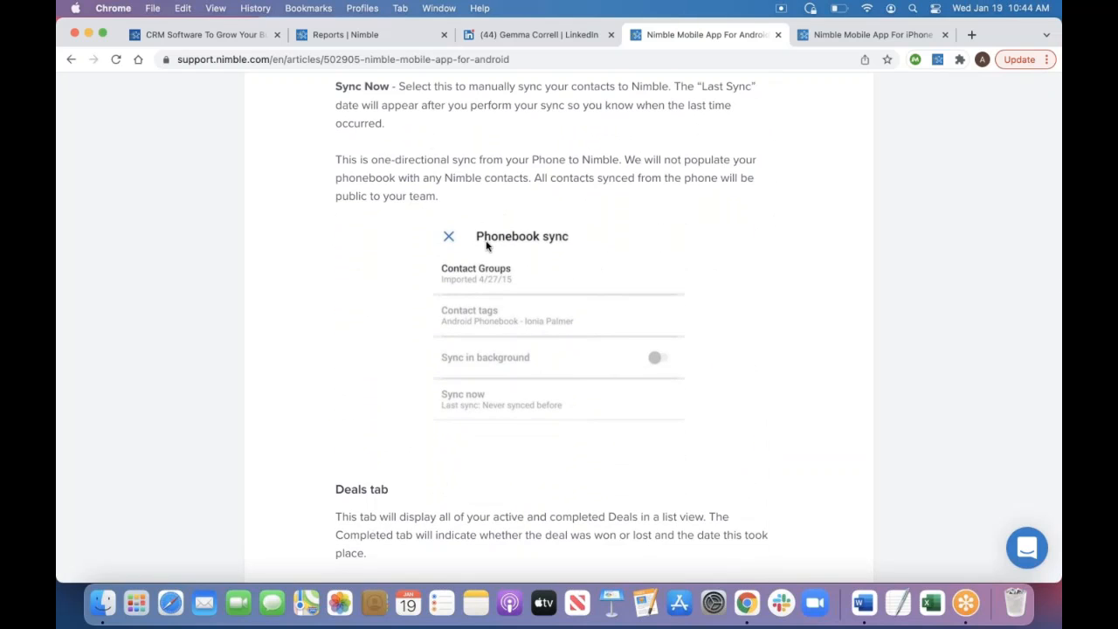
scroll(539, 332, down, 15)
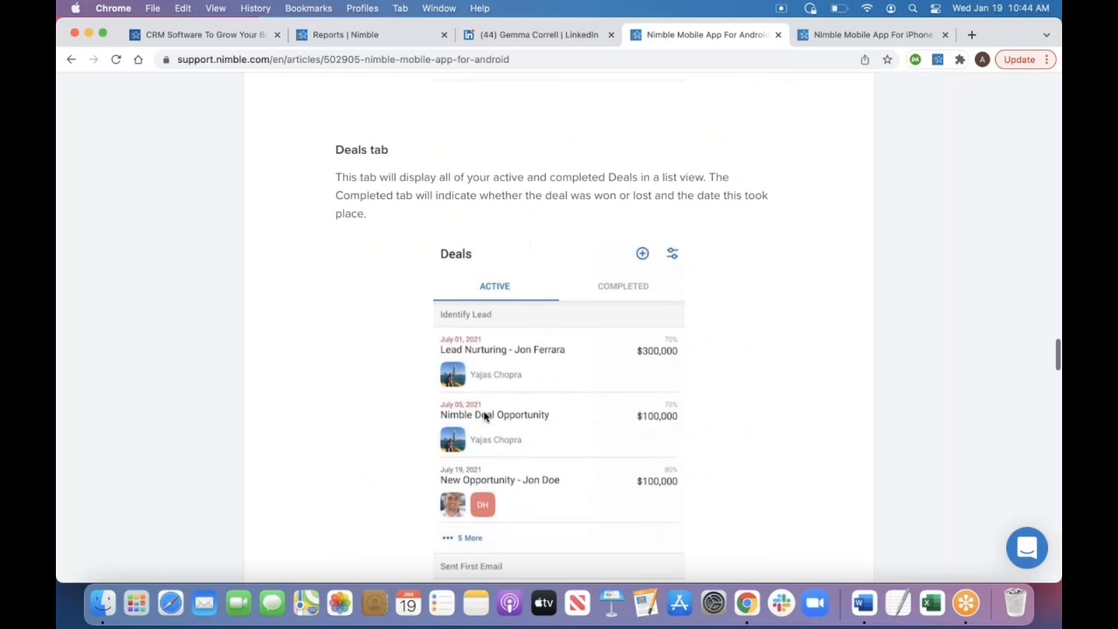
scroll(486, 365, down, 4)
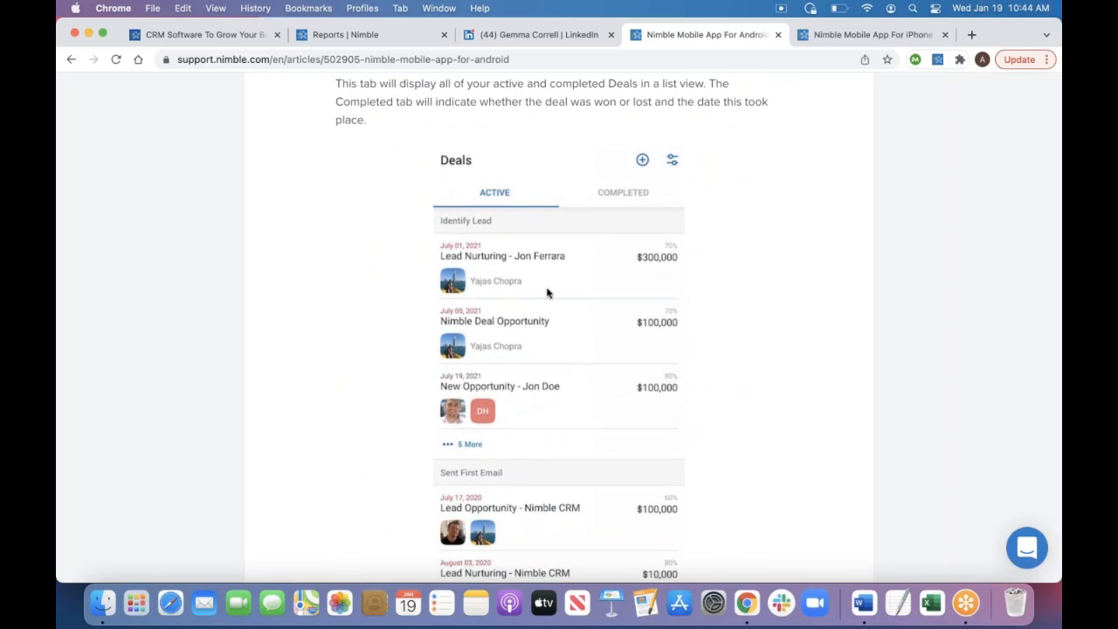
scroll(547, 291, down, 10)
scroll(547, 291, down, 3)
scroll(547, 292, up, 6)
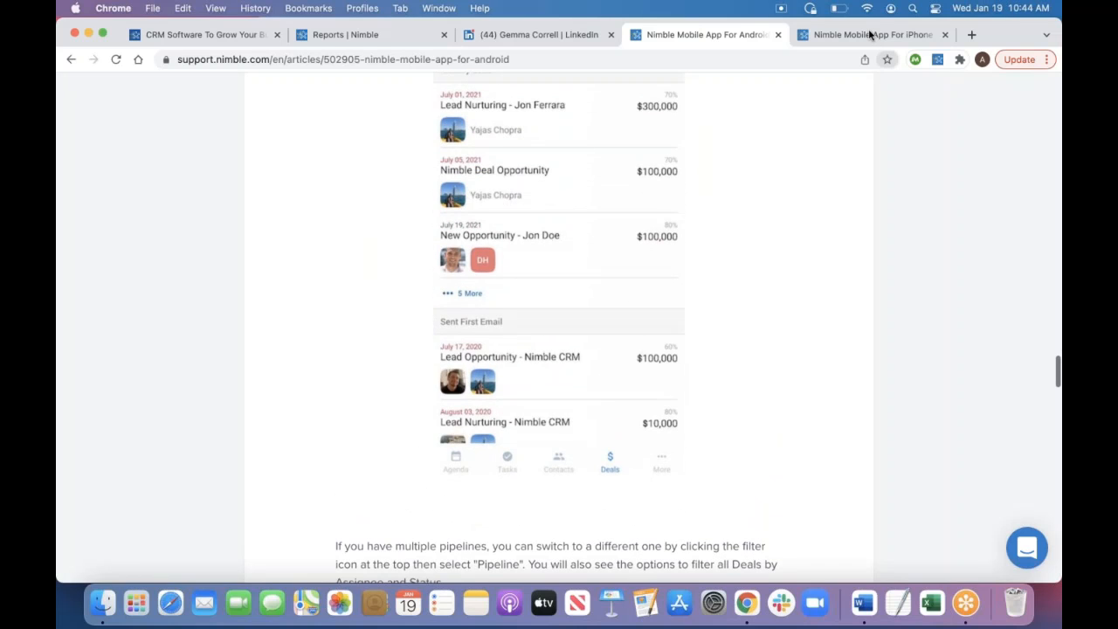
Switch to the Nimble Mobile App For iPhone article and review its installation and Agenda tab sections.
click(869, 33)
scroll(585, 336, down, 15)
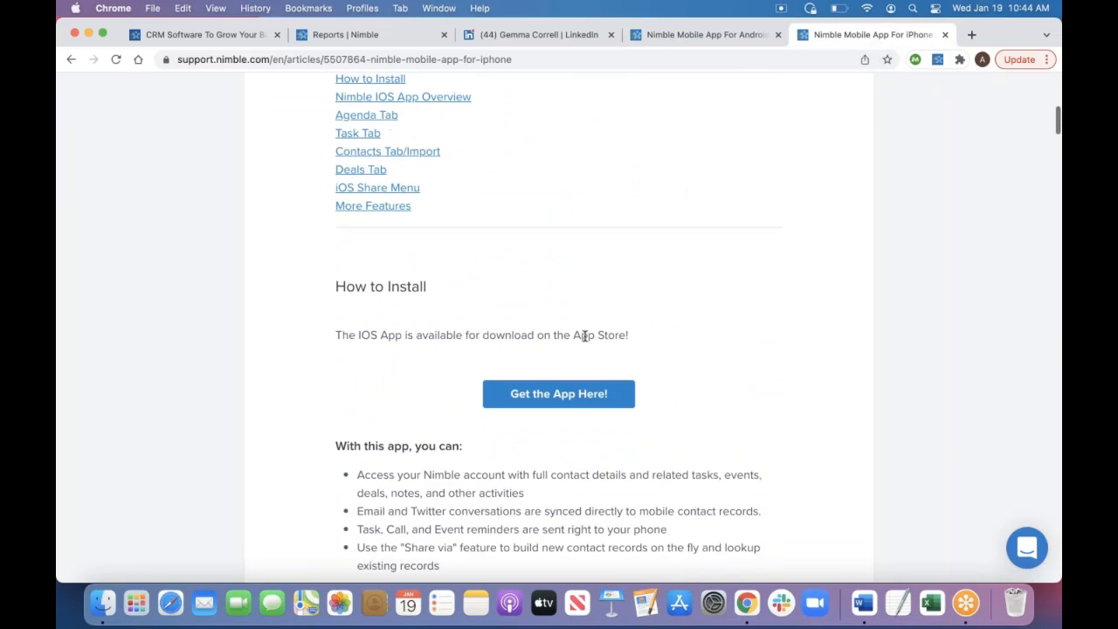
scroll(585, 336, down, 11)
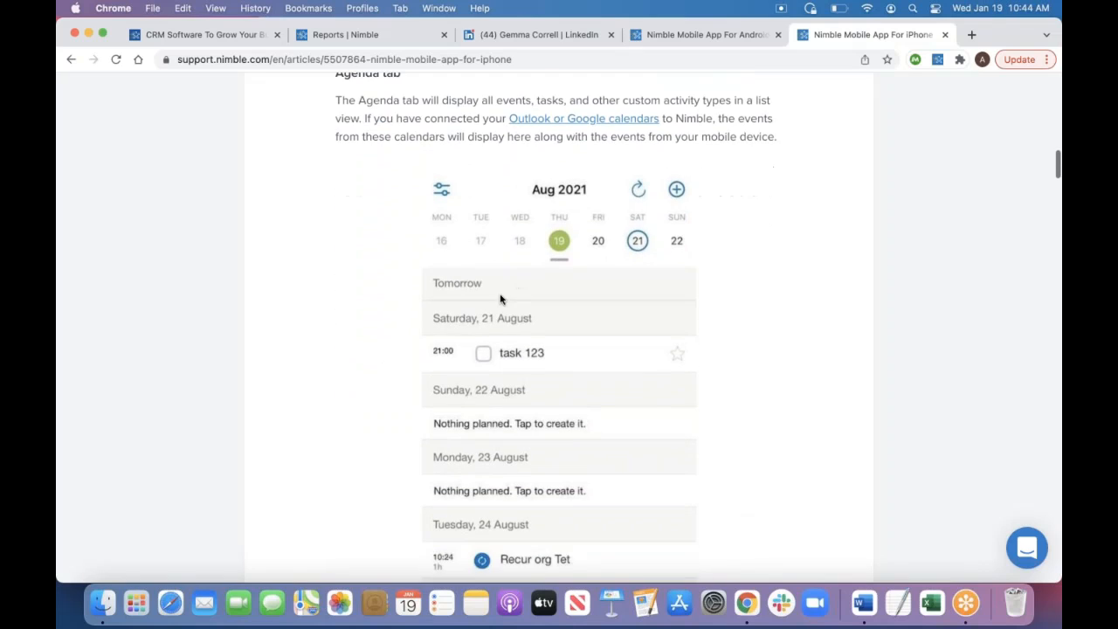
scroll(500, 300, down, 14)
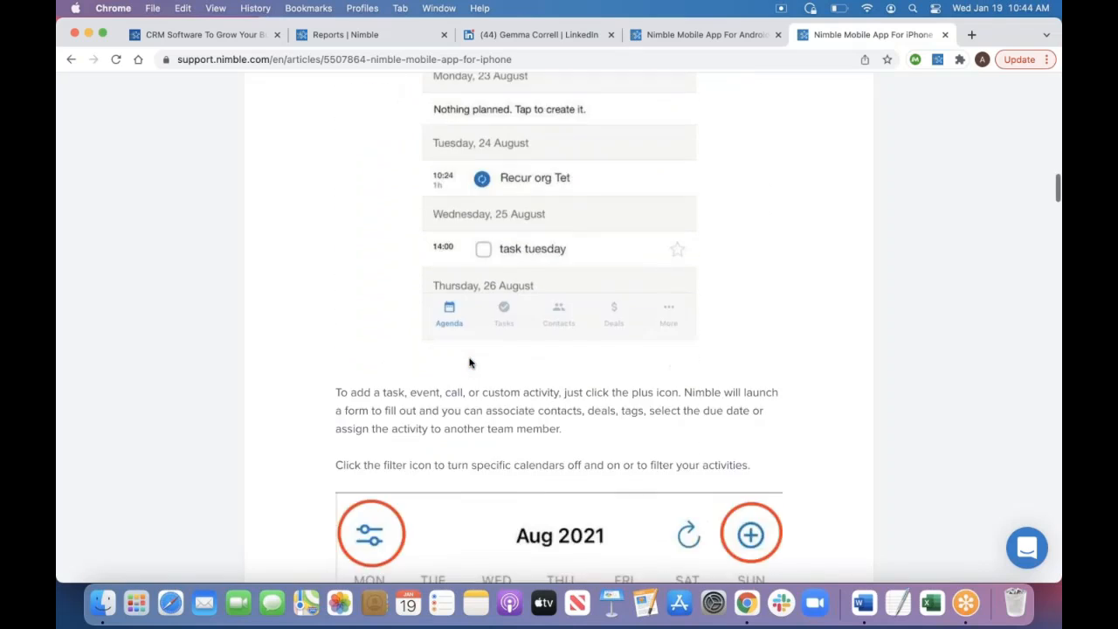
scroll(514, 402, down, 1)
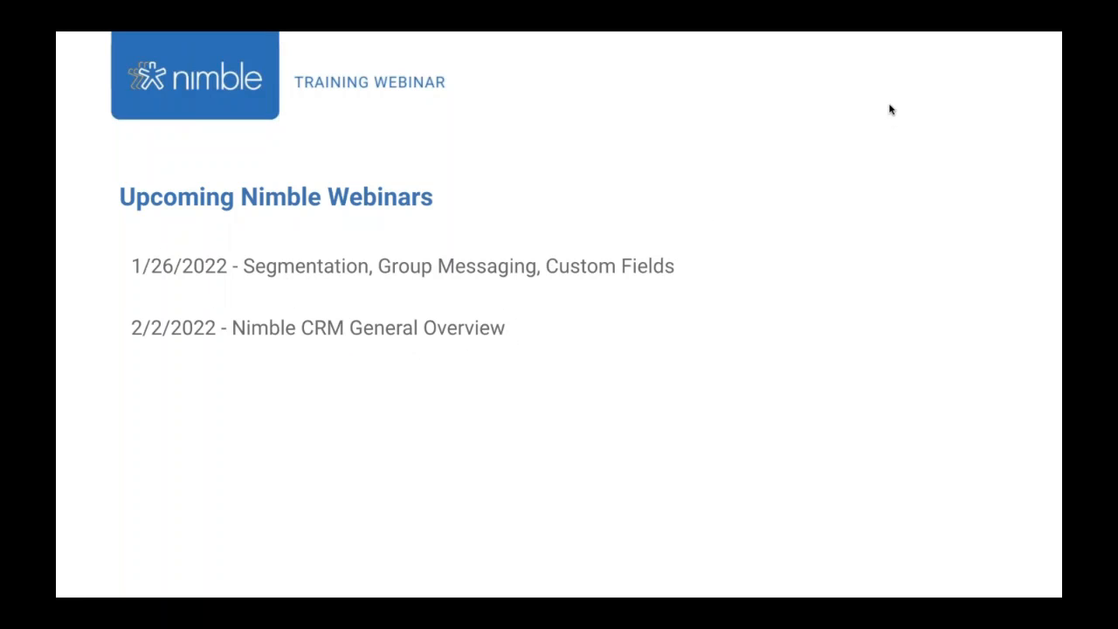
click(627, 338)
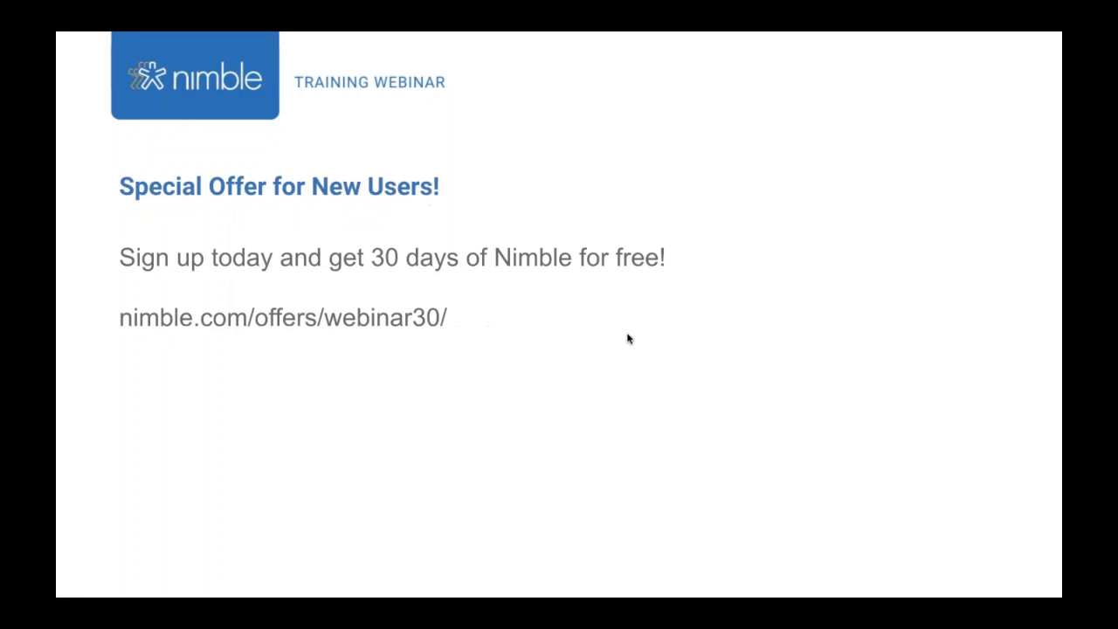